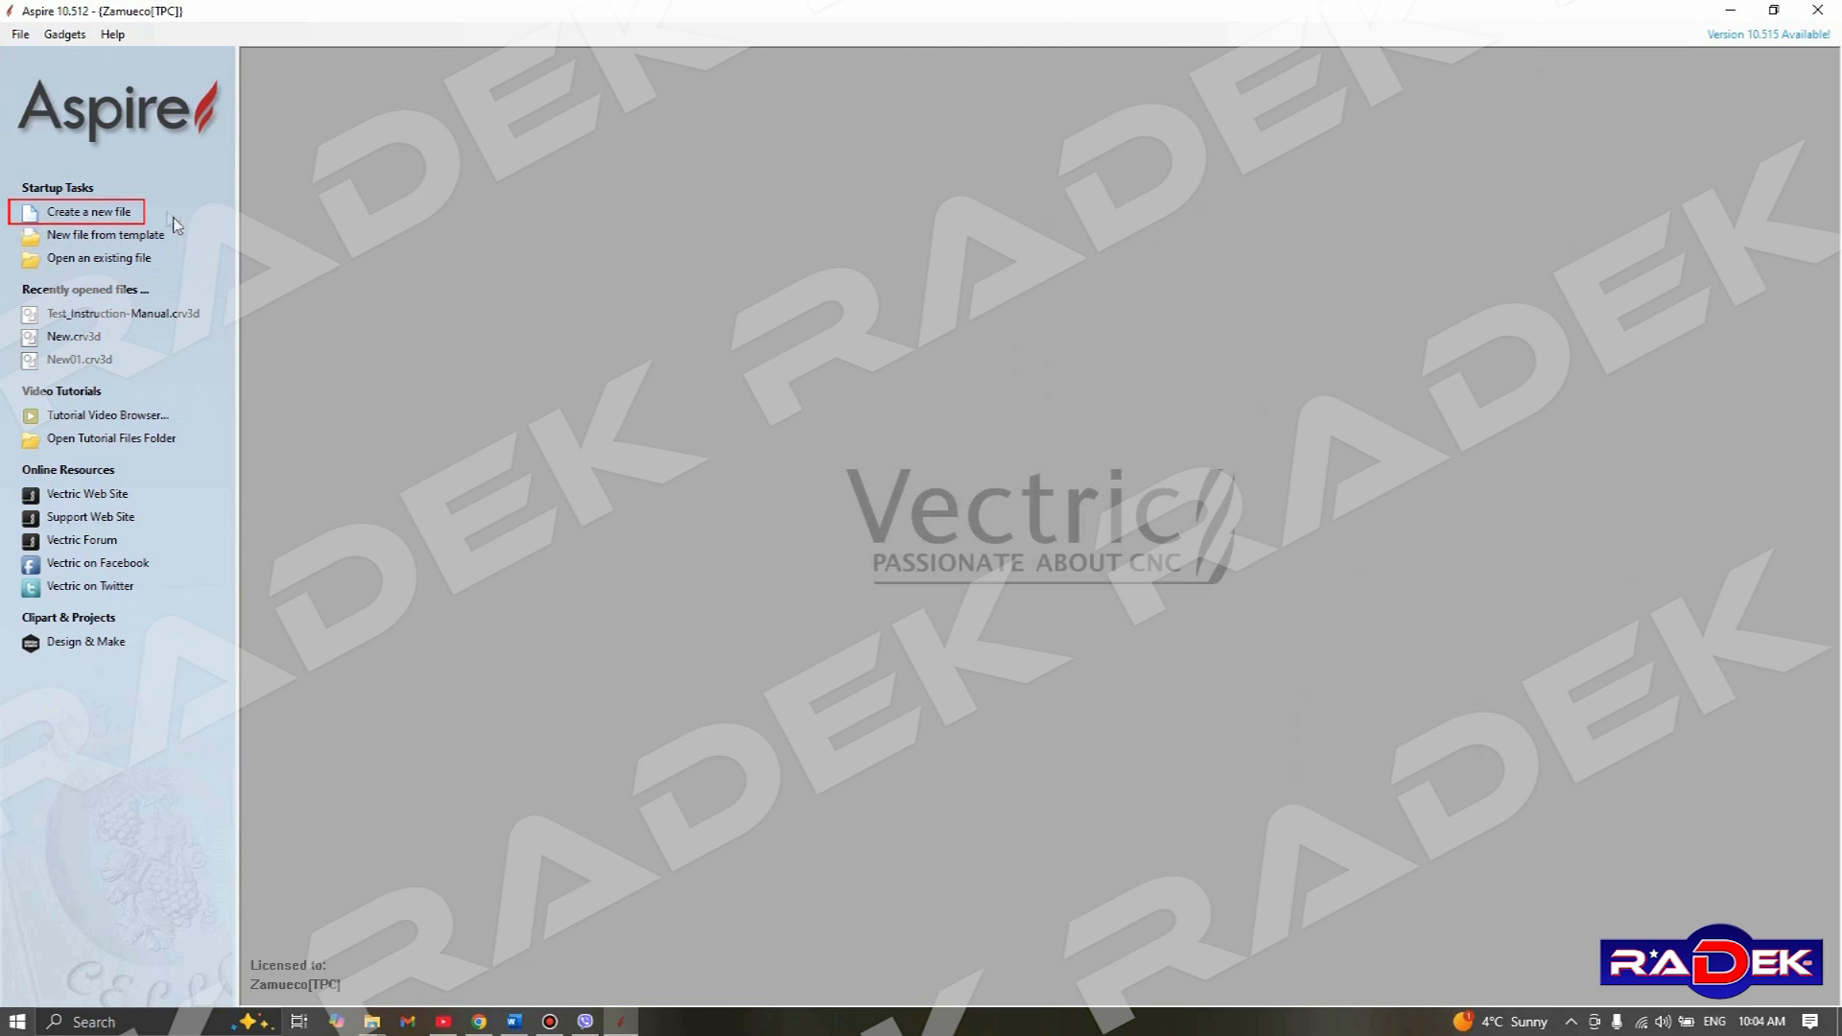
Create a new single-sided job of 150 x 150 mm, 18 mm thick, with Z zero on the material surface
left_click(81, 215)
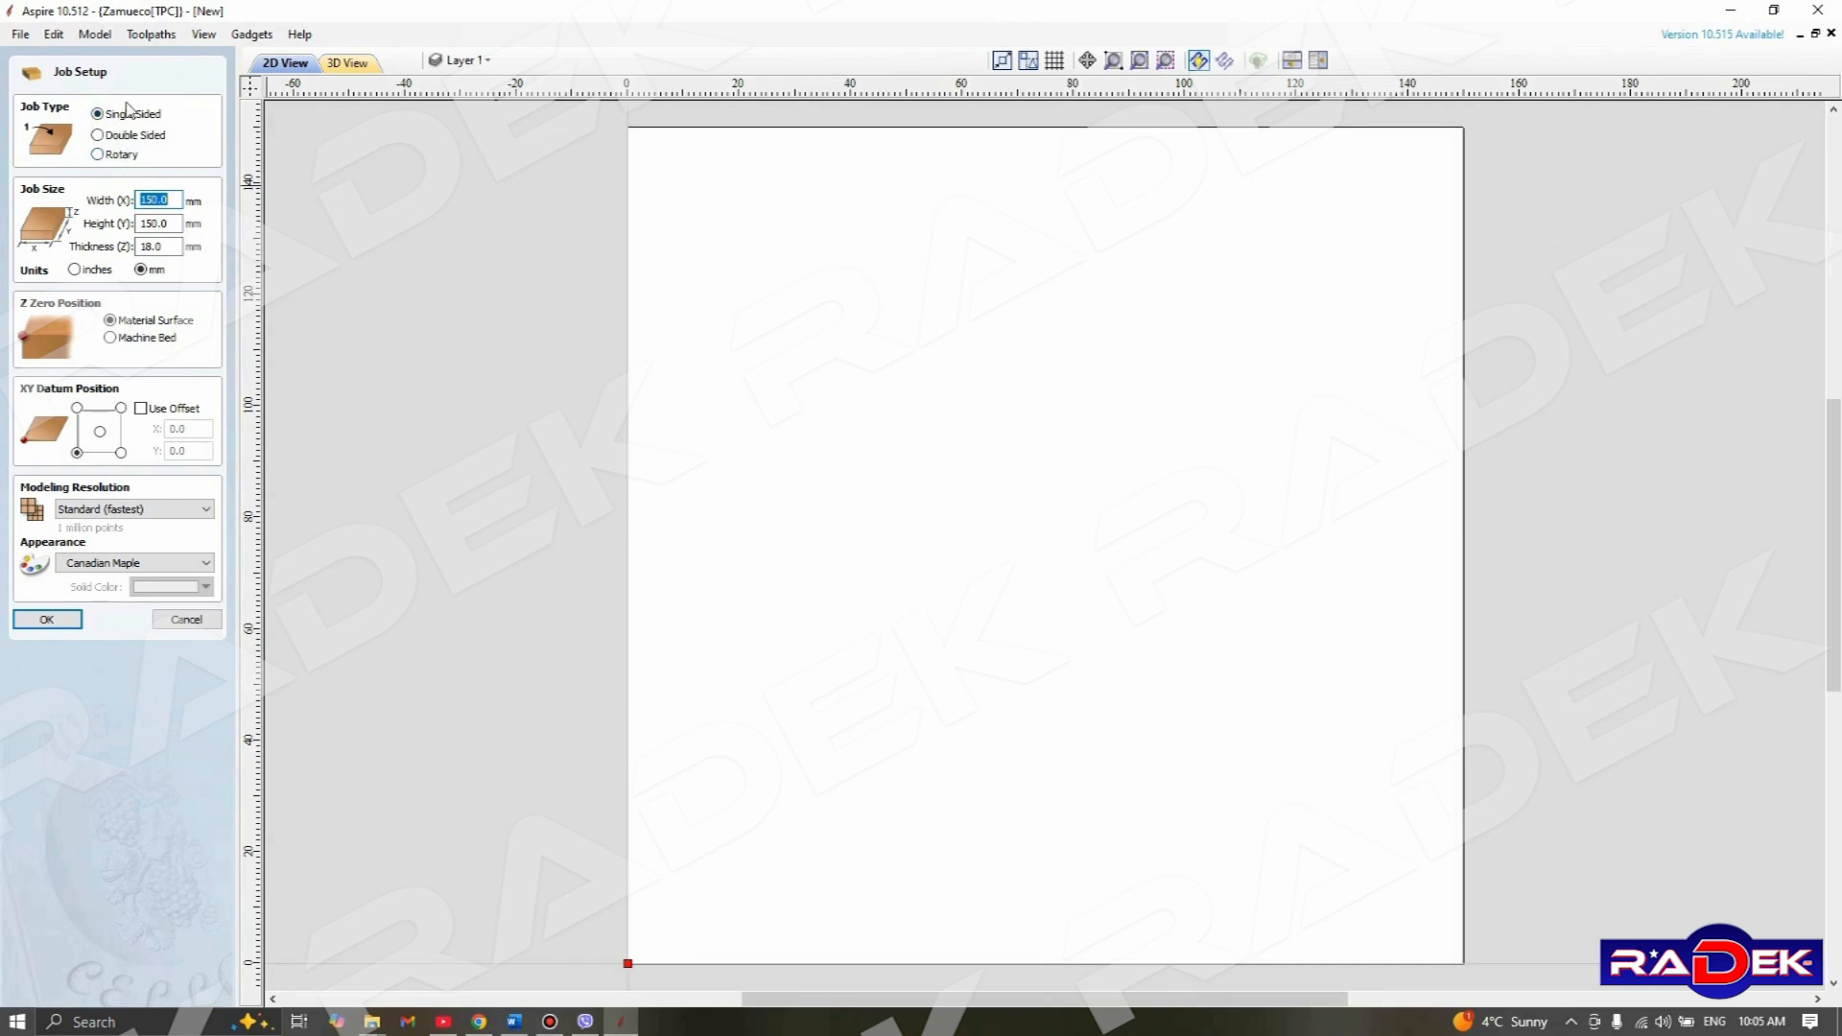
left_click(113, 121)
left_click(144, 199)
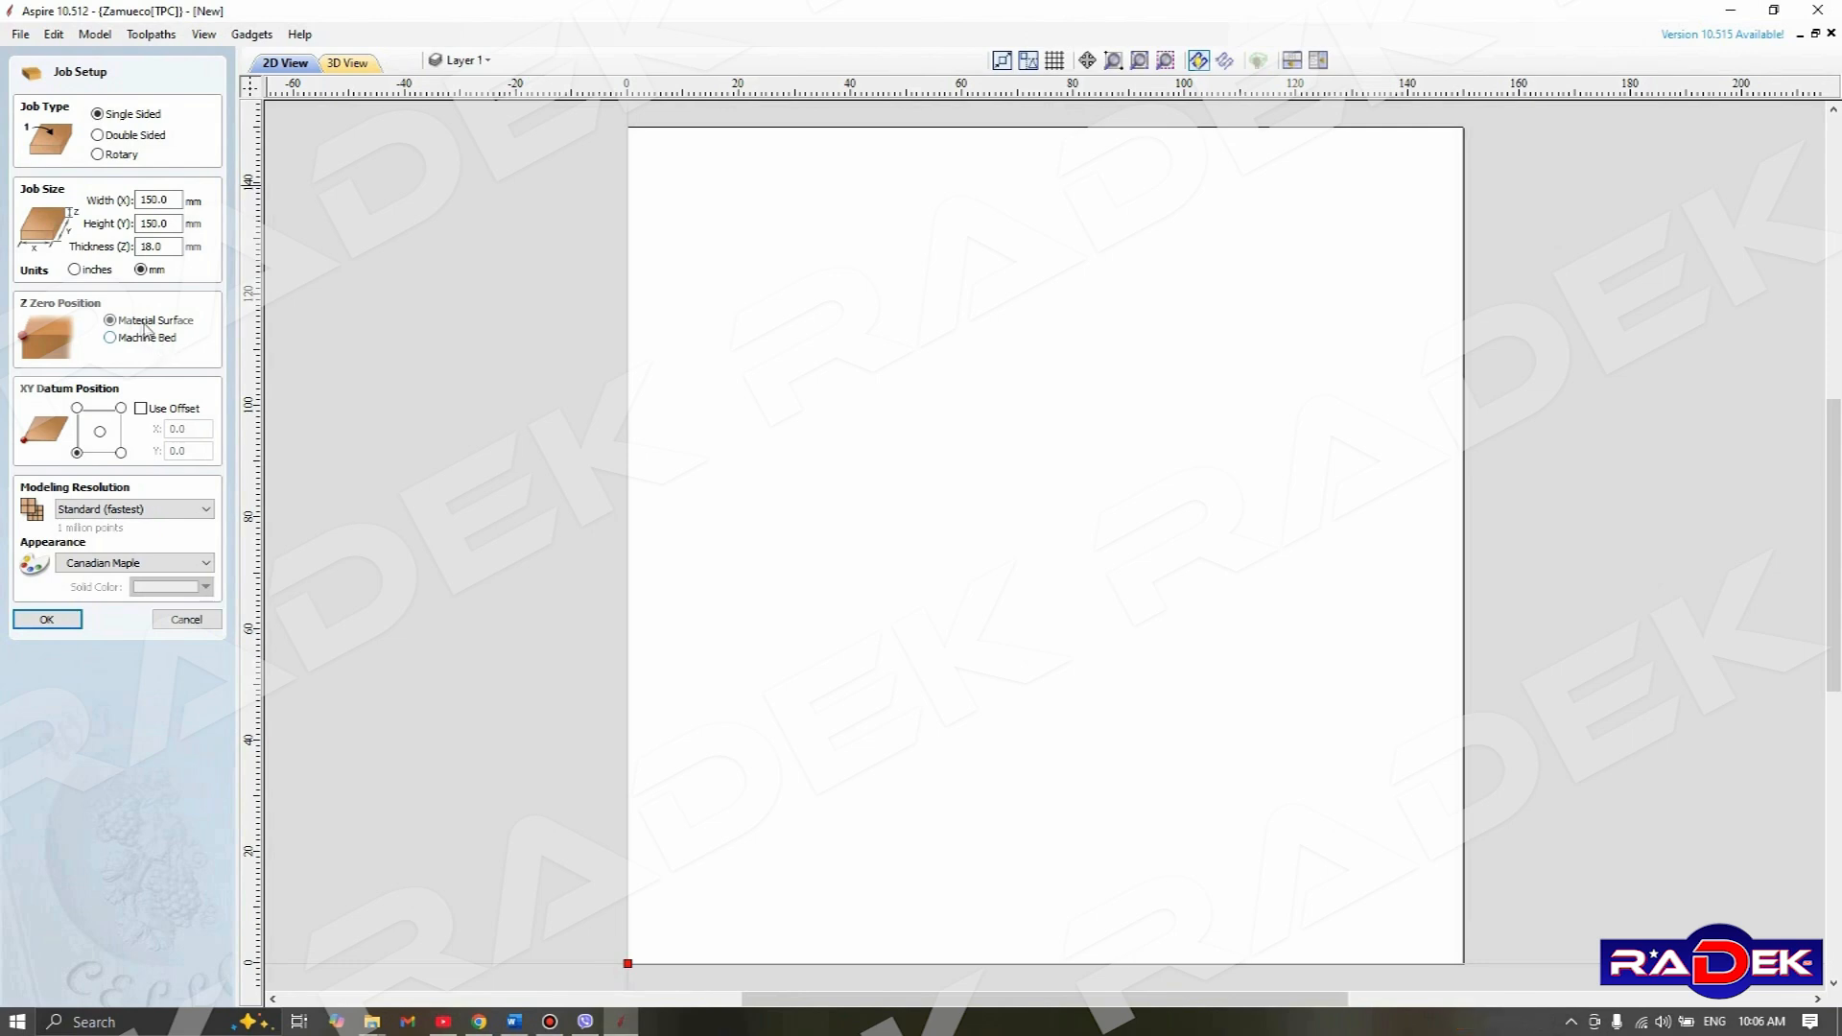
left_click(140, 324)
left_click(68, 619)
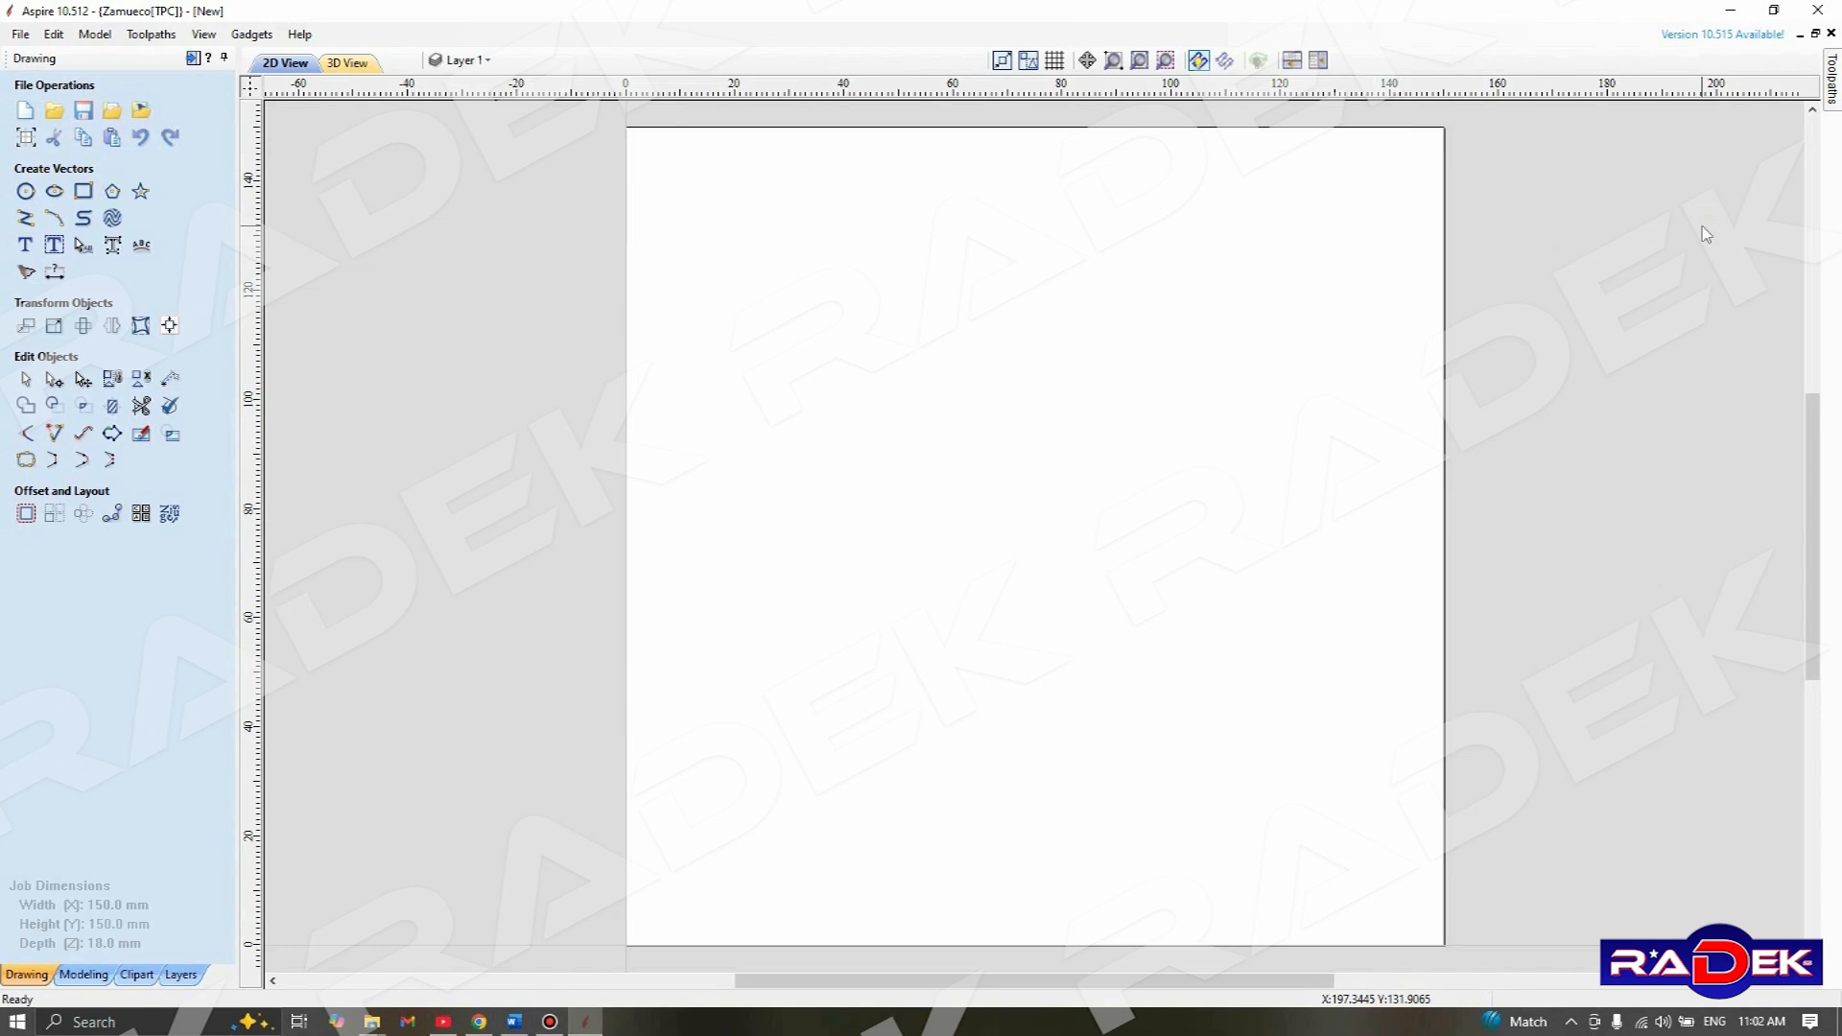
Create the text RADEK in Ethnocentric Rg, 15 mm high and left-aligned, anchored at X 75, Y 75
left_click(26, 247)
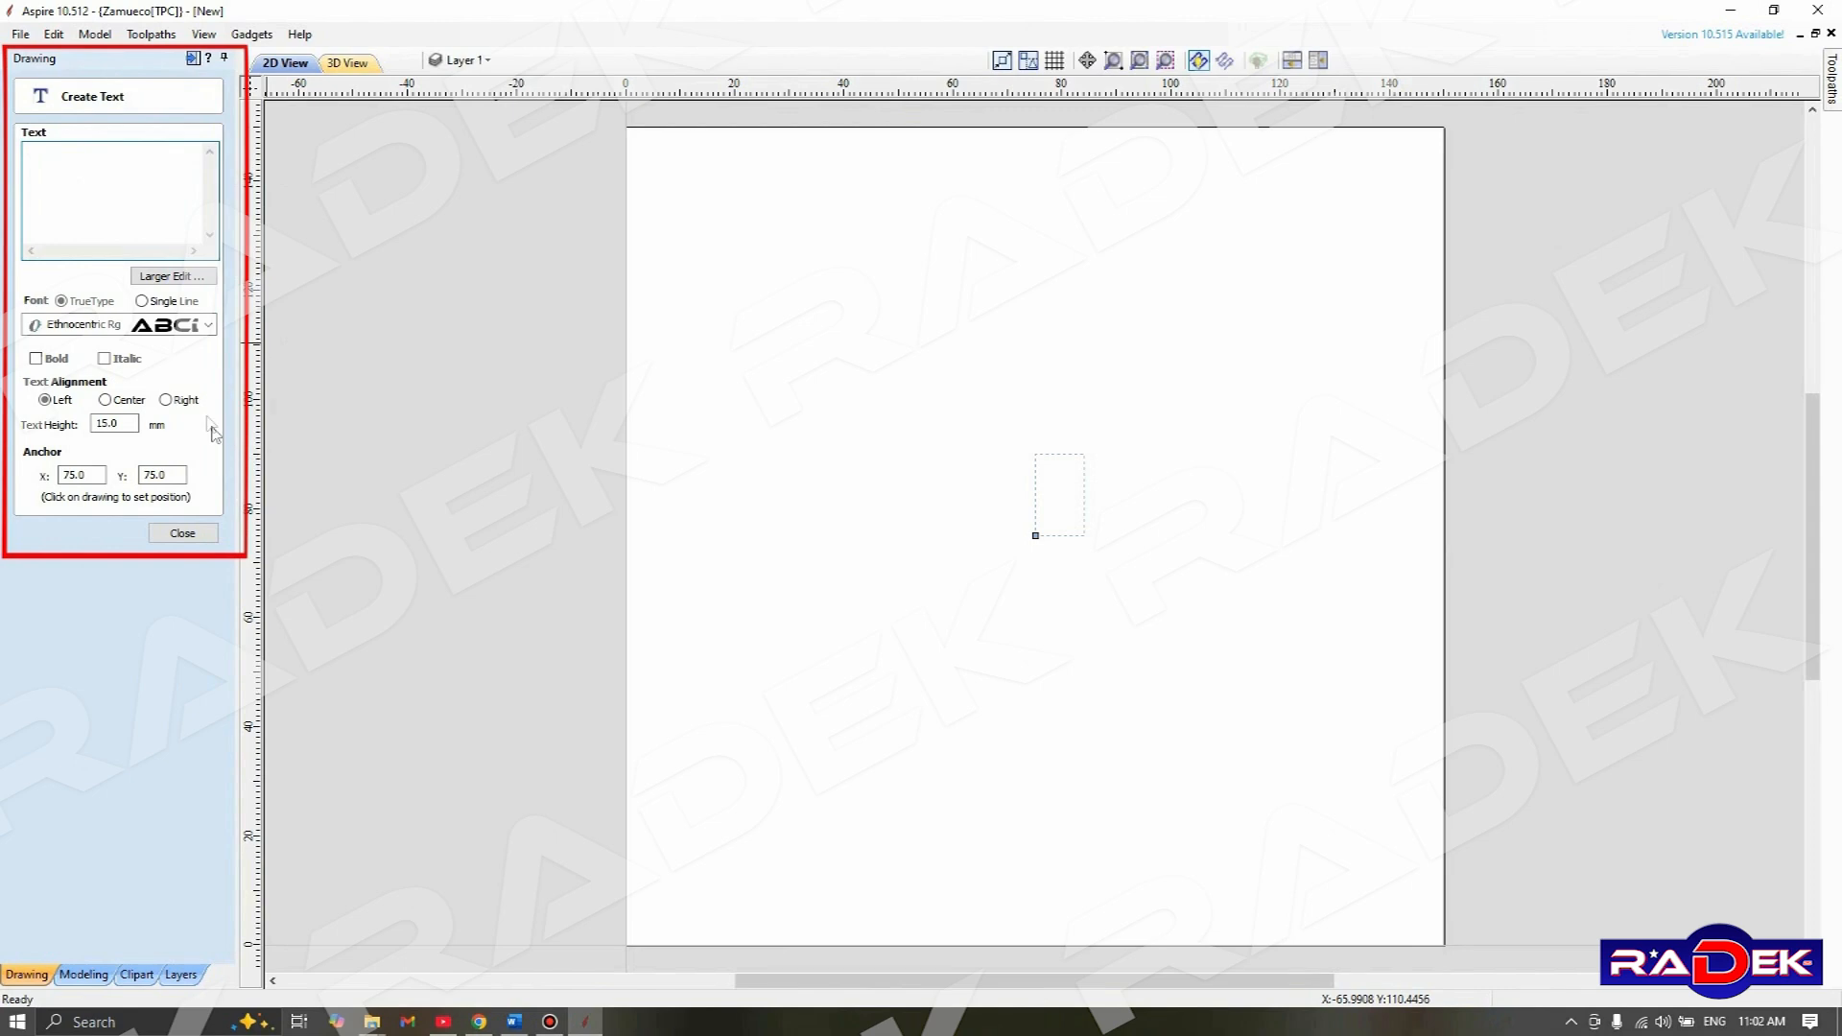
left_click(213, 326)
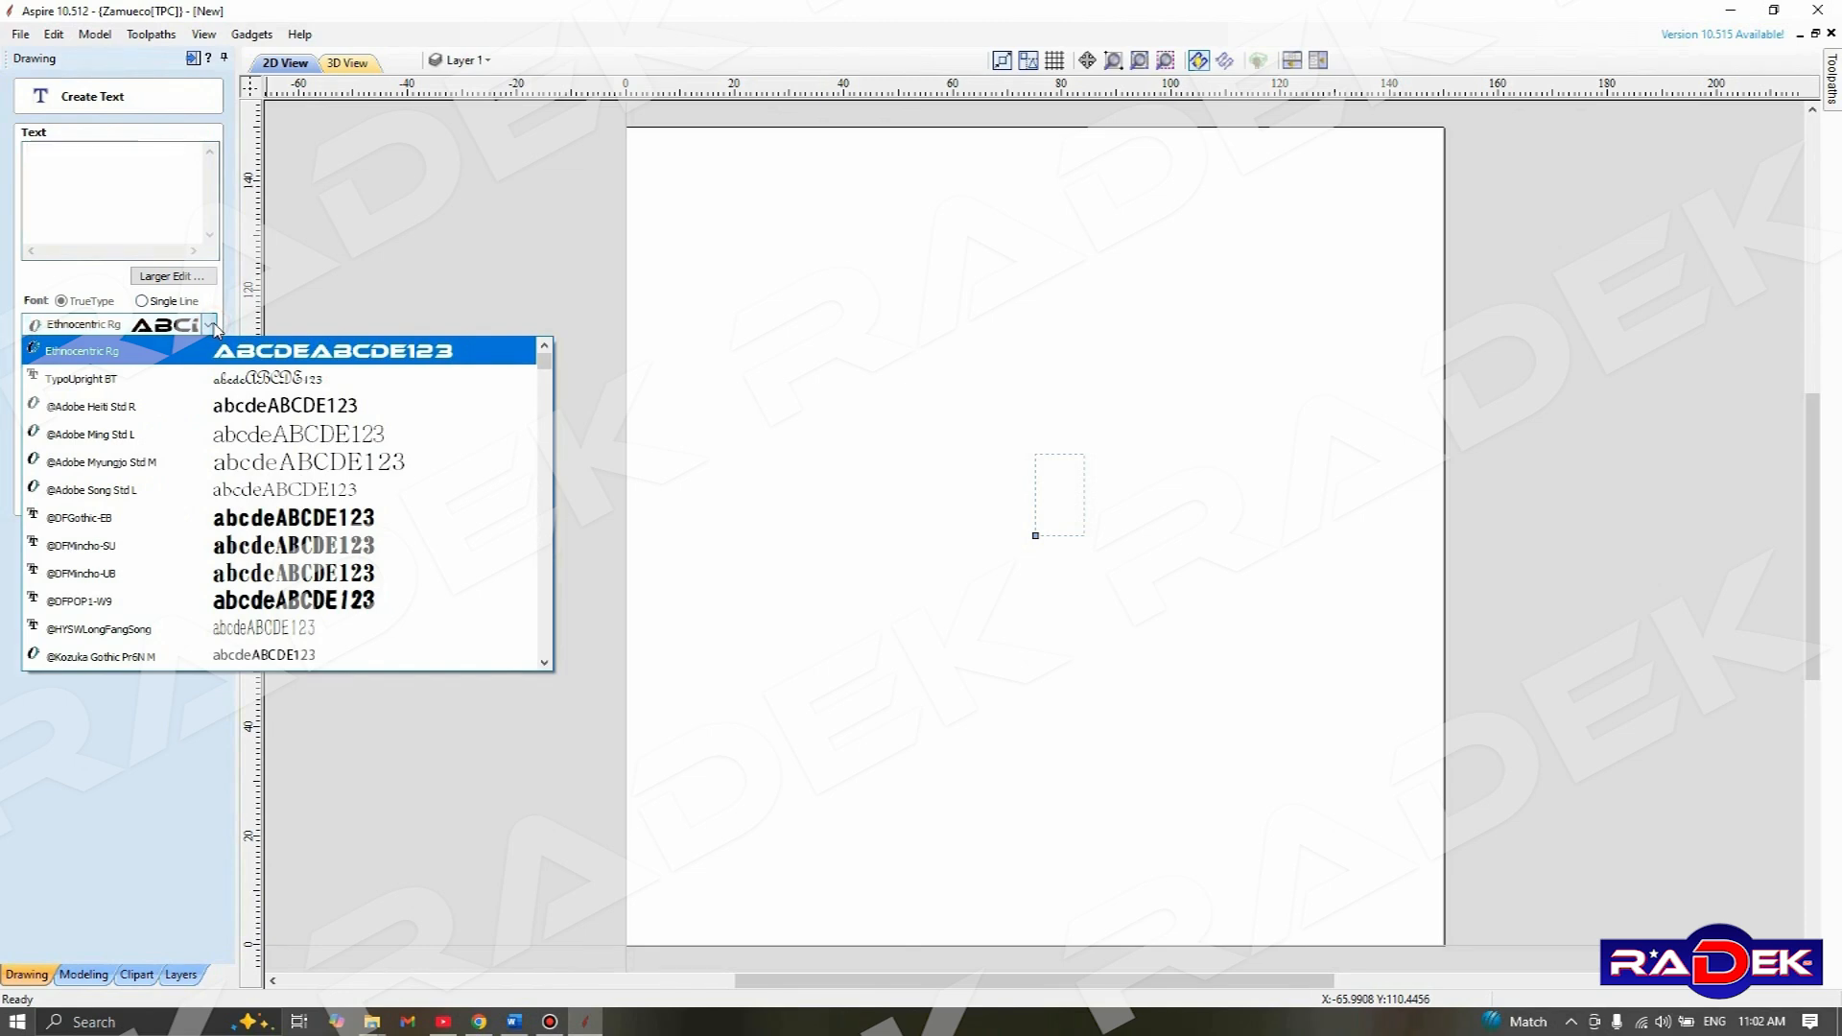
left_click(213, 326)
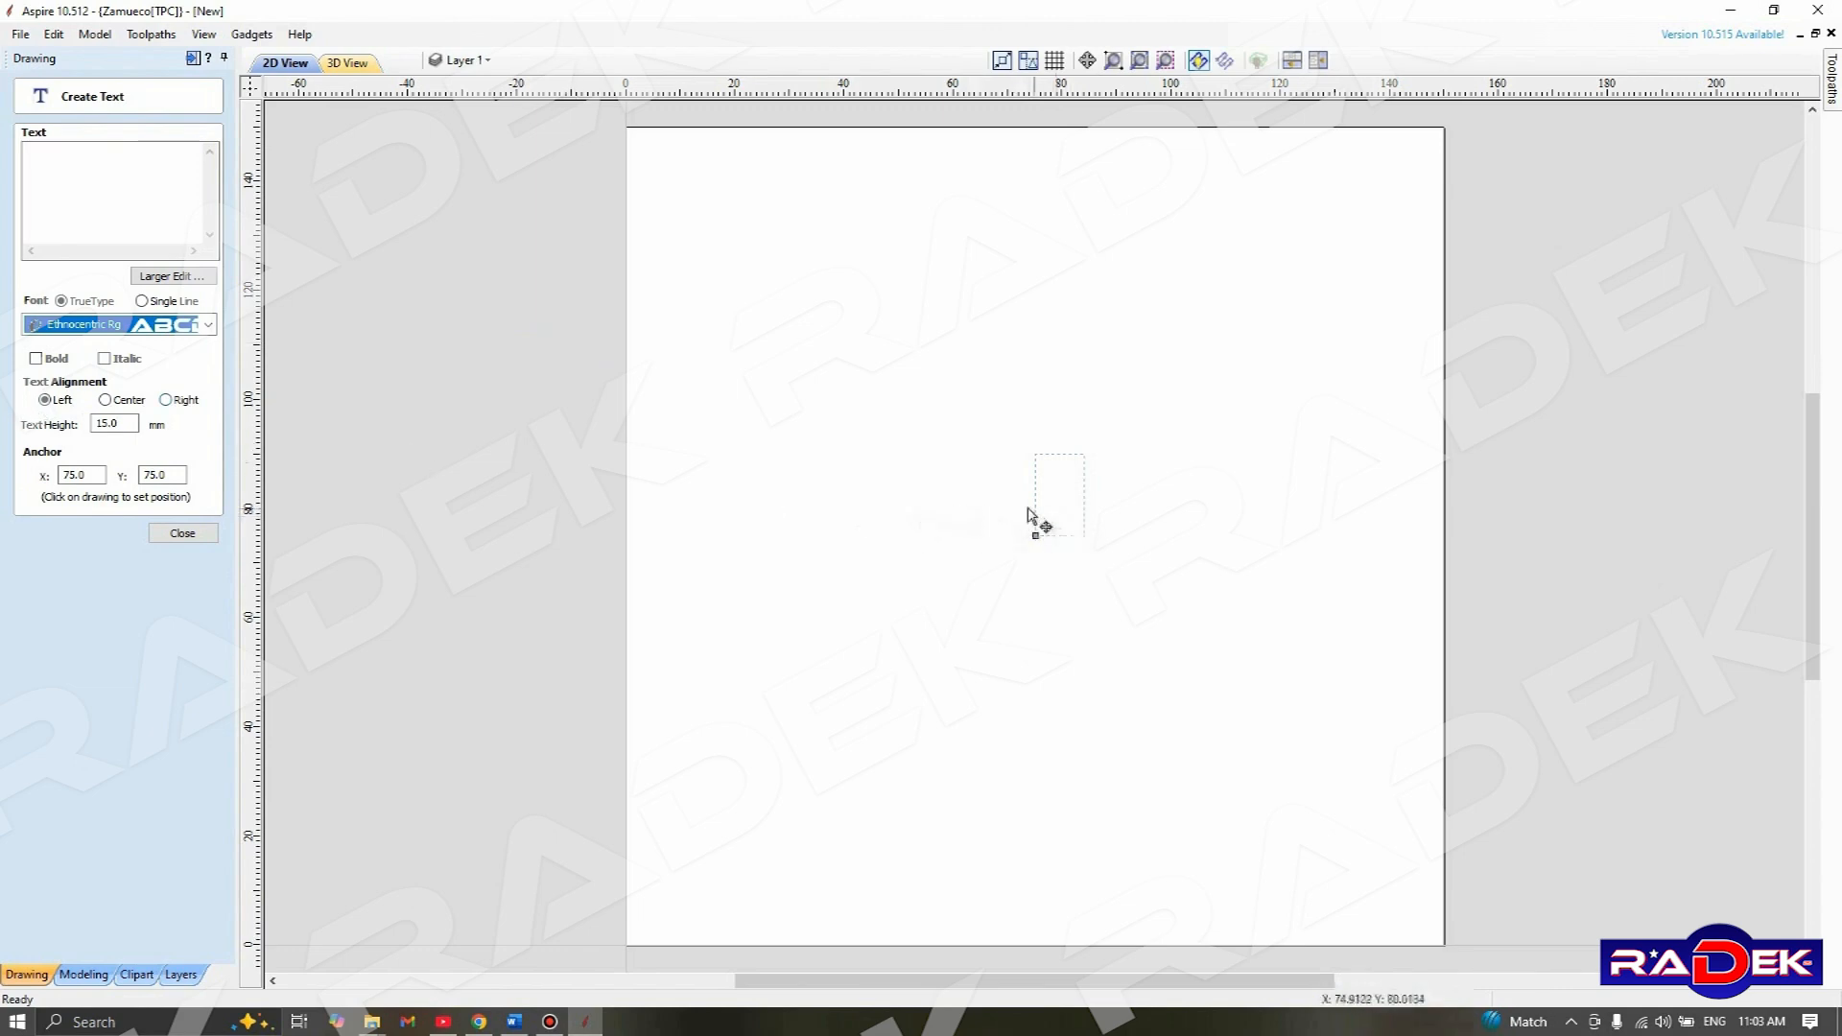
double_click(122, 424)
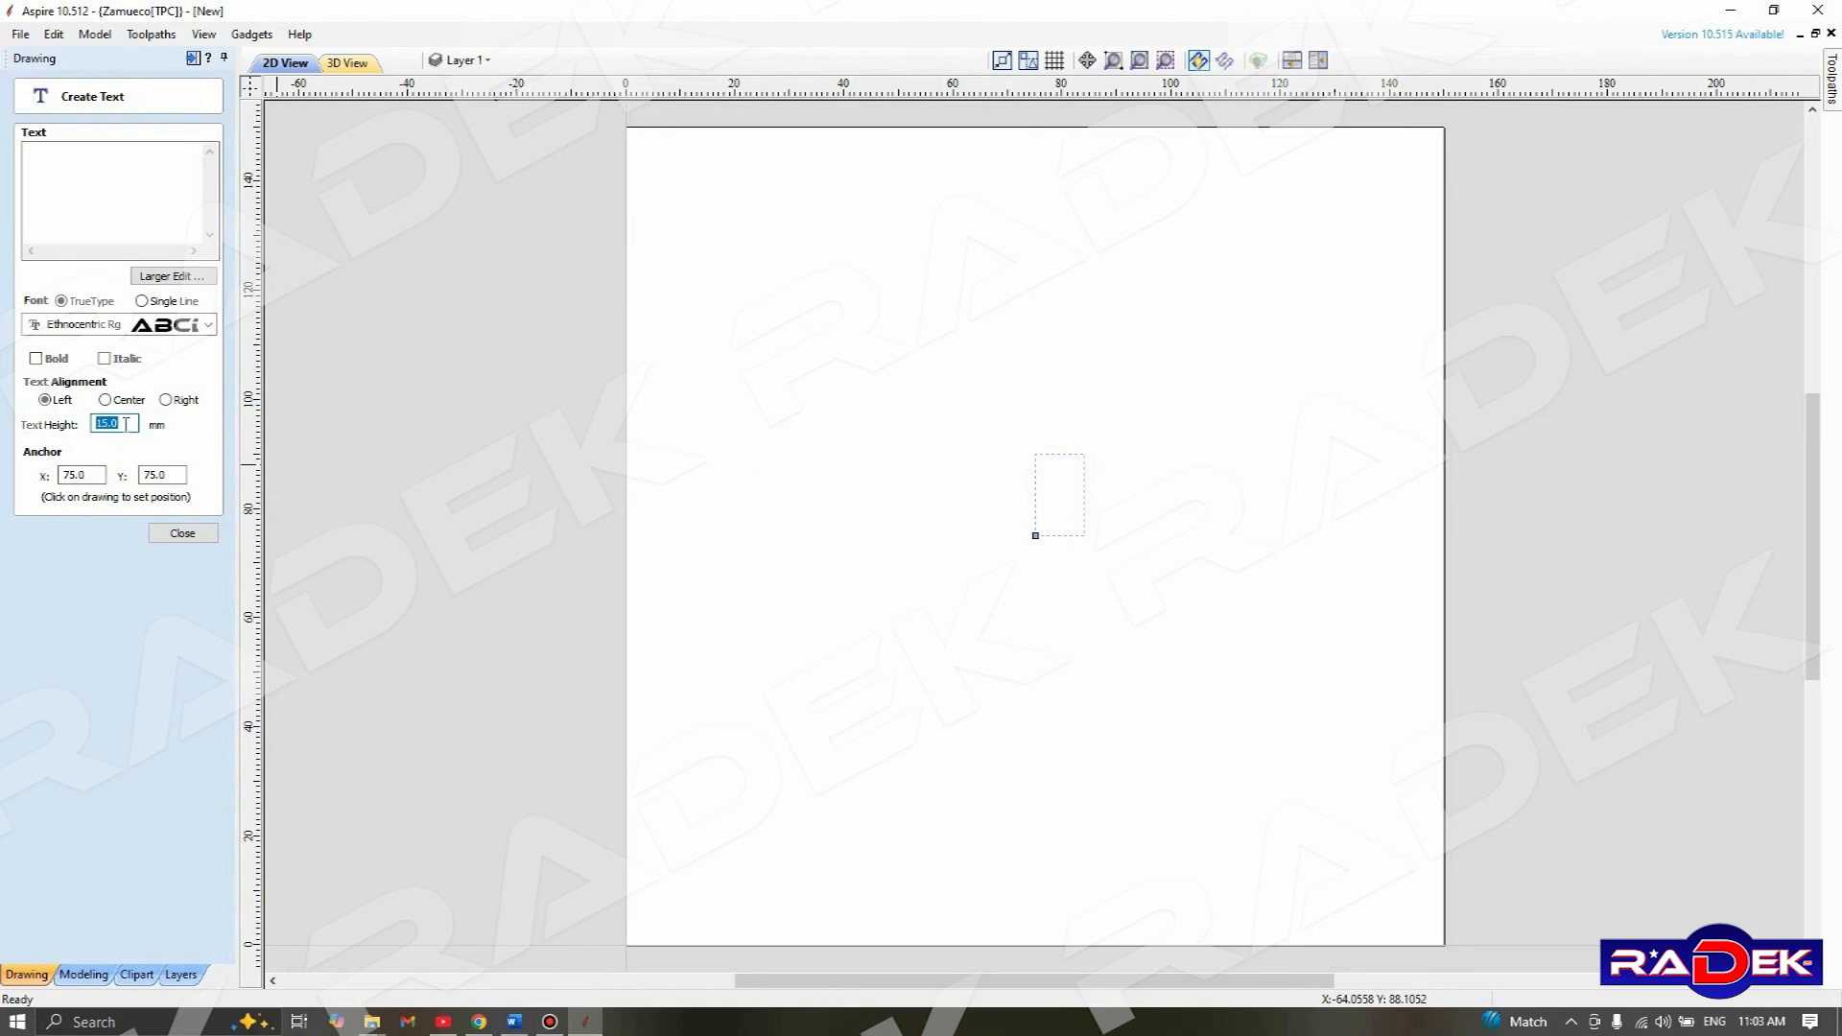
left_click(92, 475)
left_click_drag(92, 475, 44, 479)
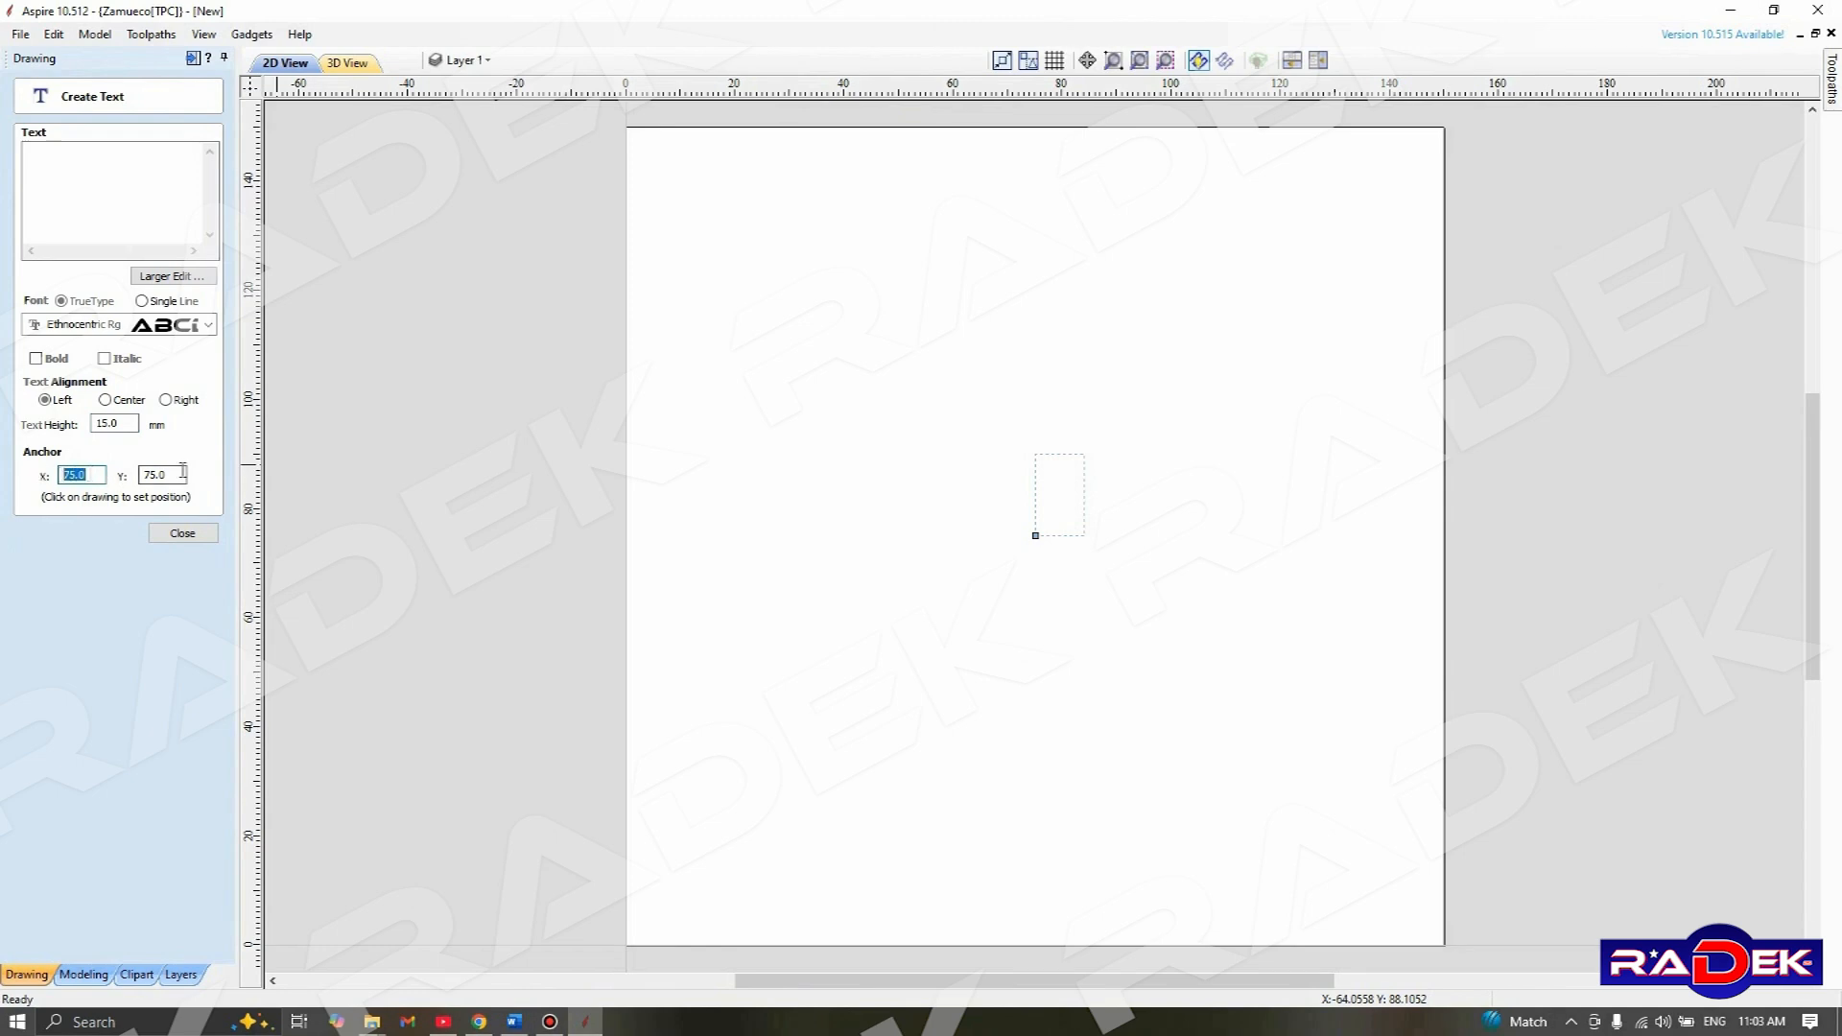
left_click_drag(179, 476, 132, 483)
left_click(148, 175)
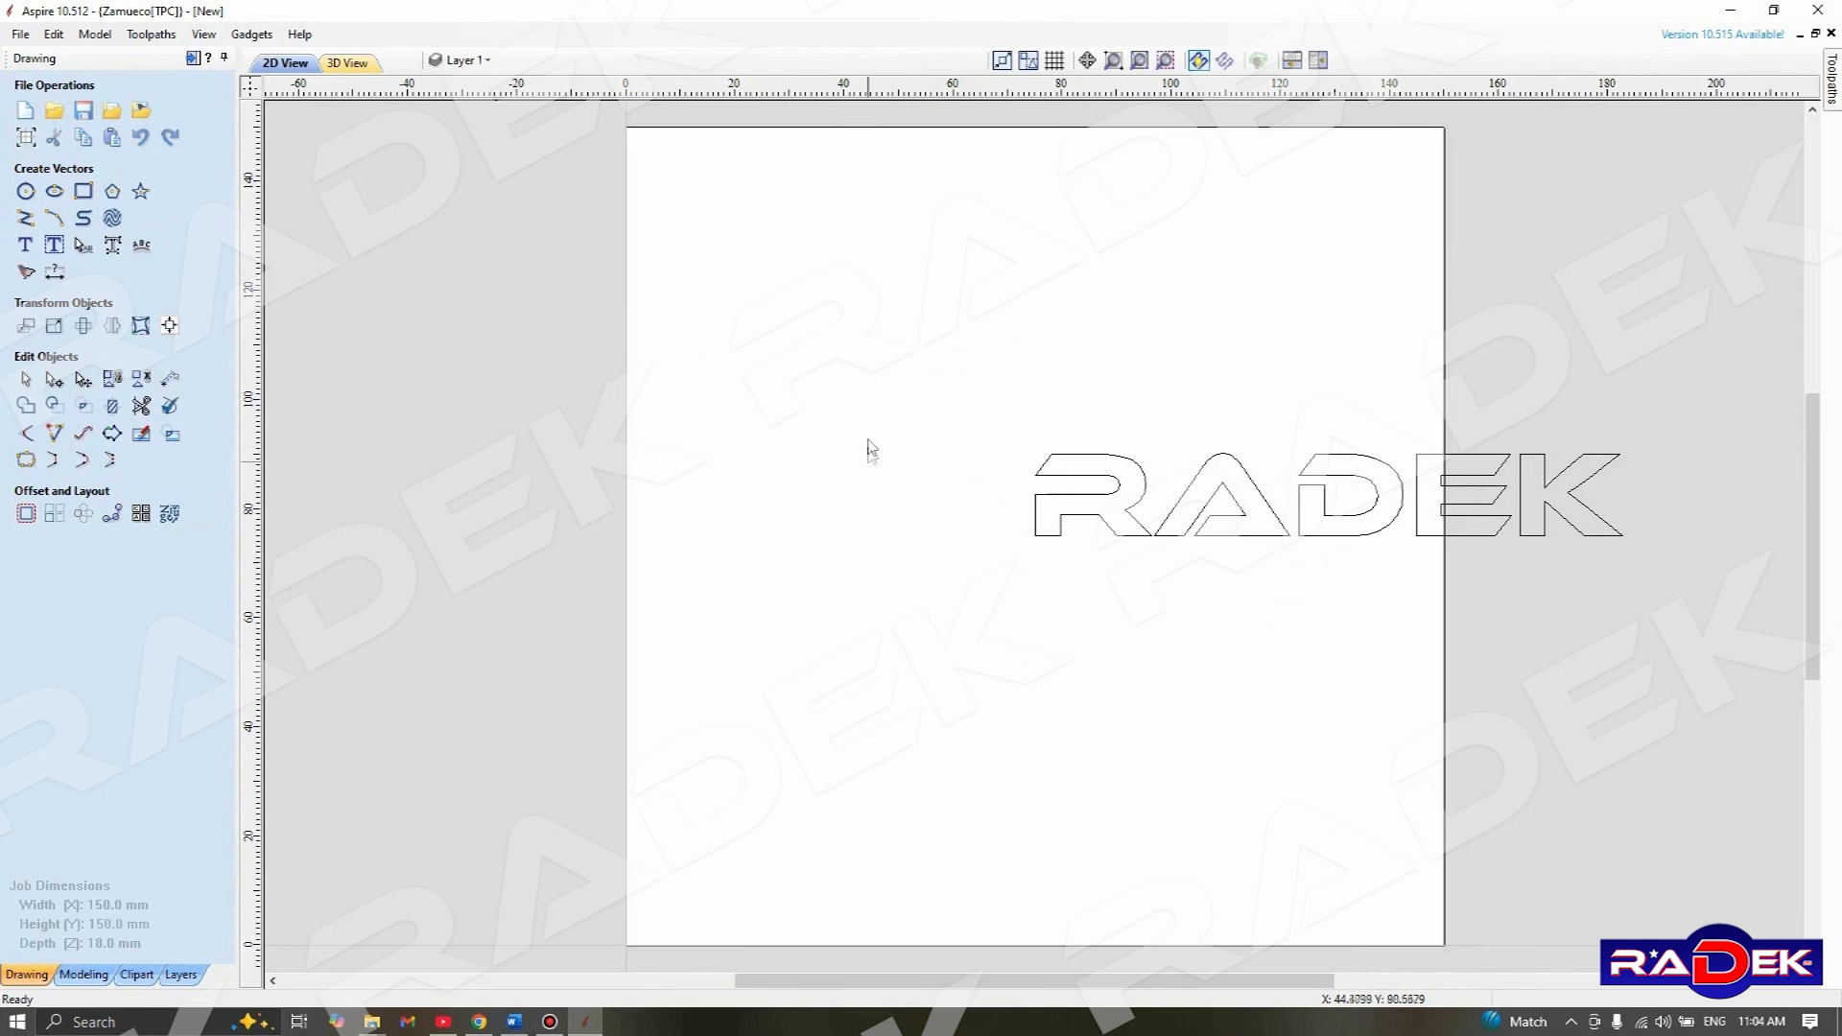
Move the RADEK text so its centre sits at the middle of the job, X 75, Y 75 mm
left_click_drag(950, 374, 1685, 609)
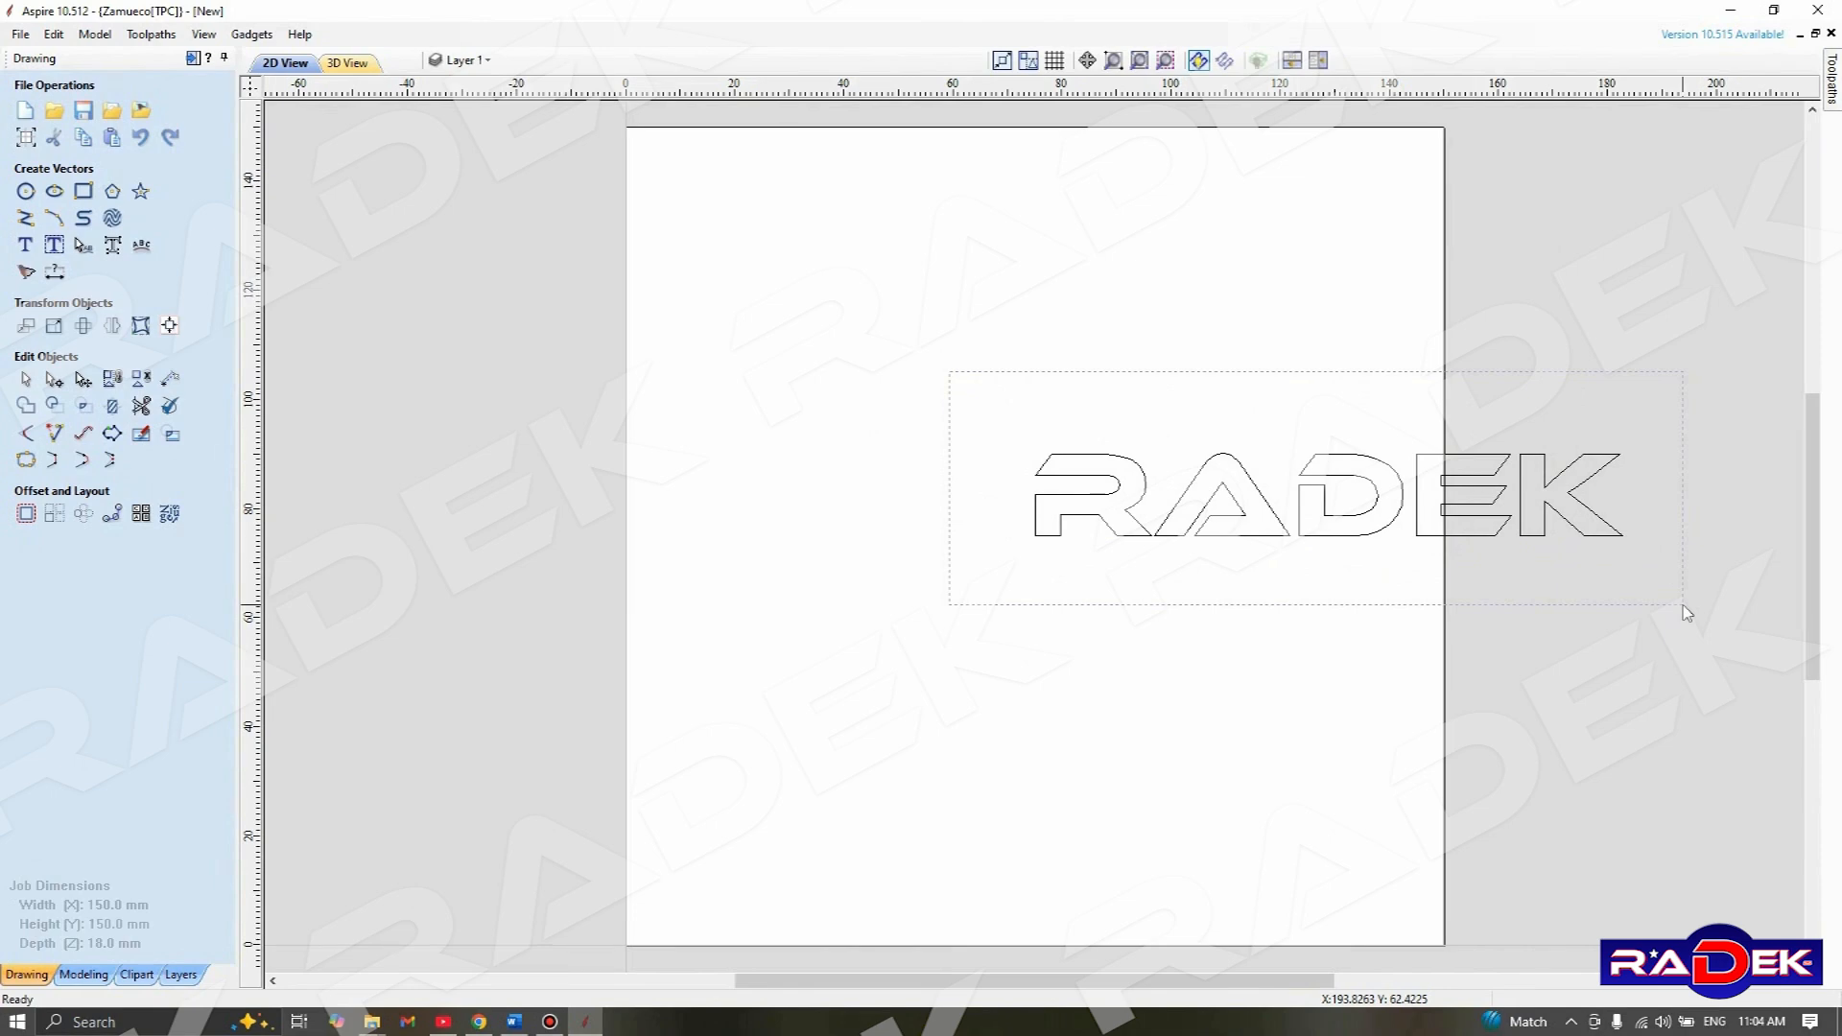
left_click_drag(1687, 612, 1686, 612)
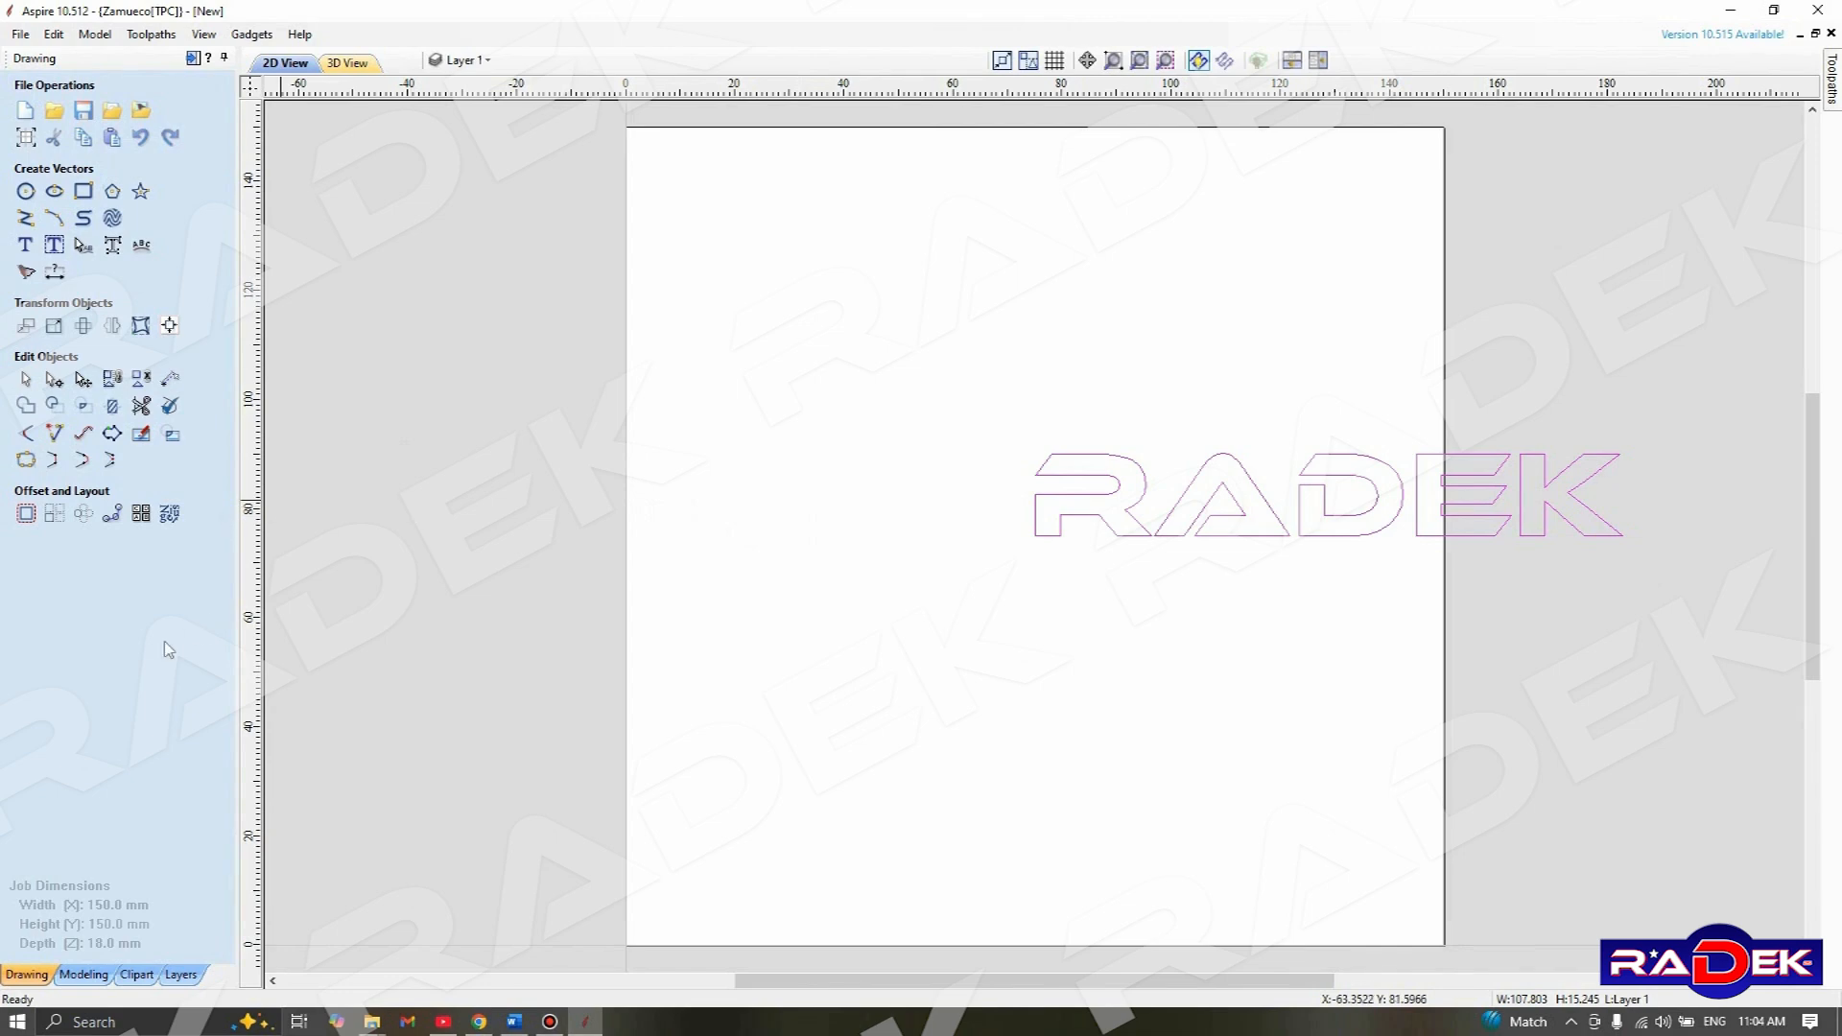
left_click(26, 328)
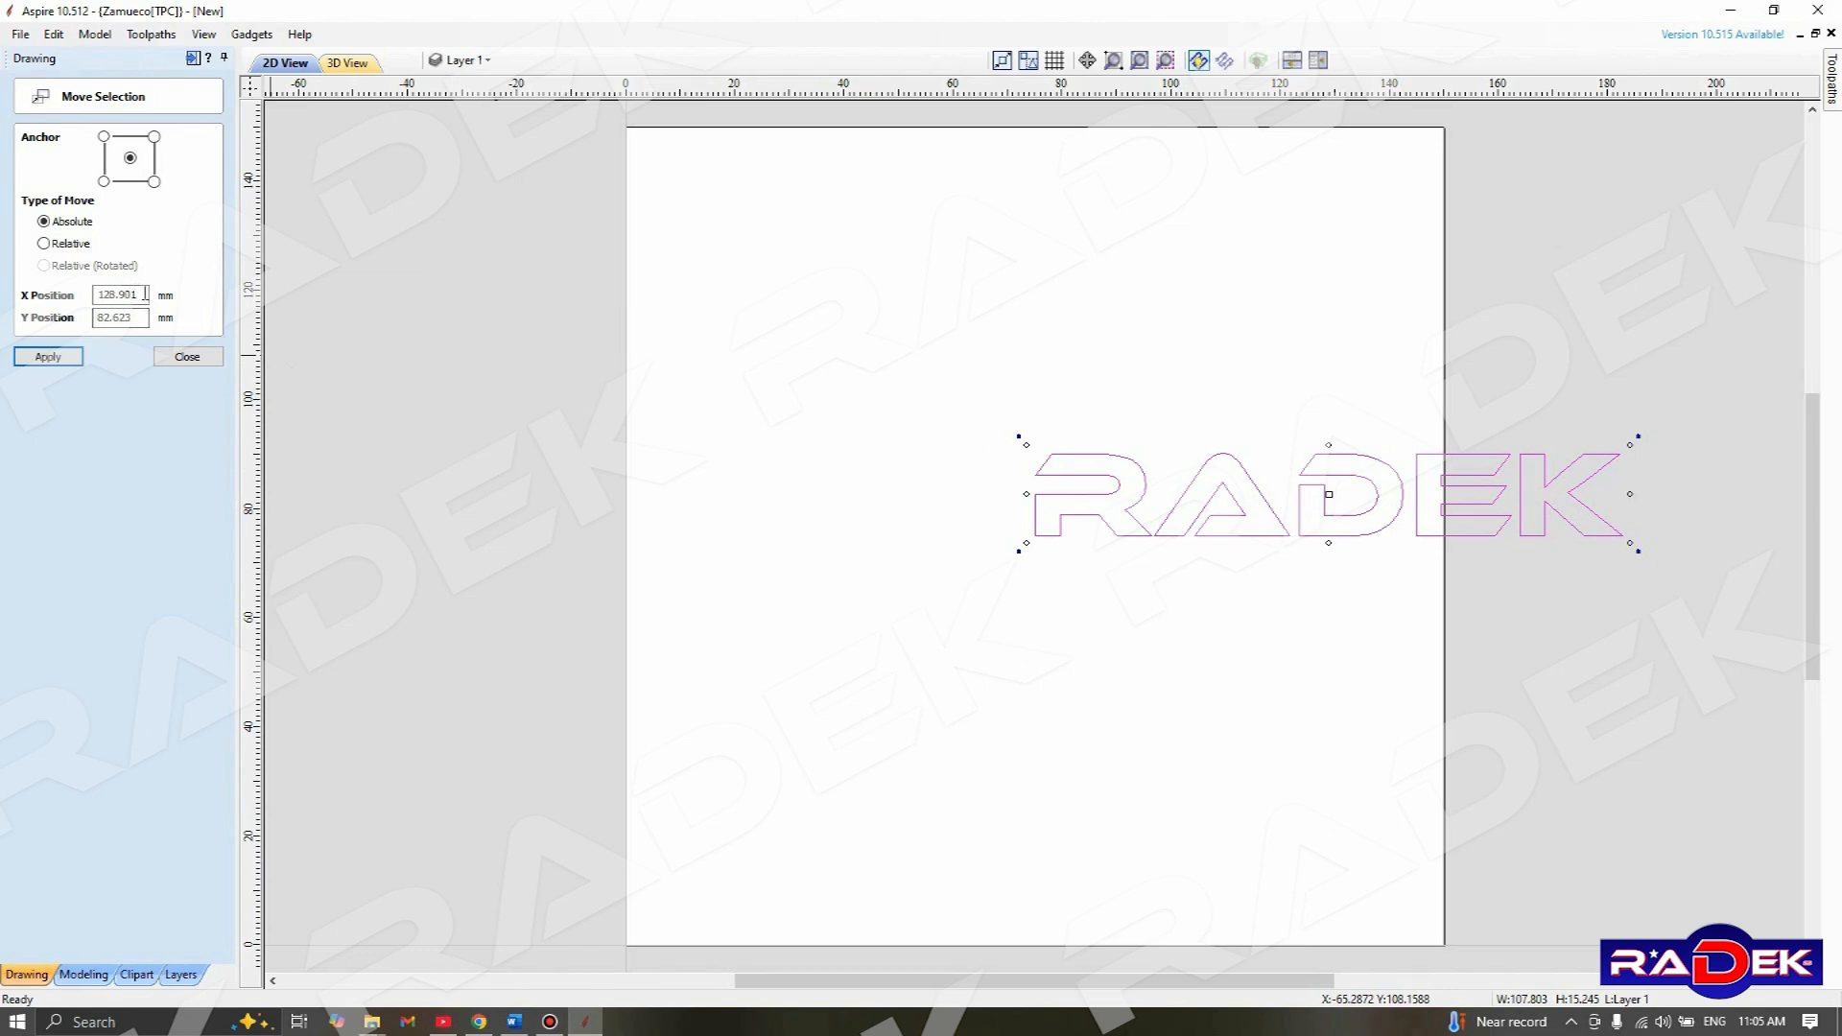
left_click_drag(145, 295, 74, 295)
left_click_drag(147, 318, 77, 320)
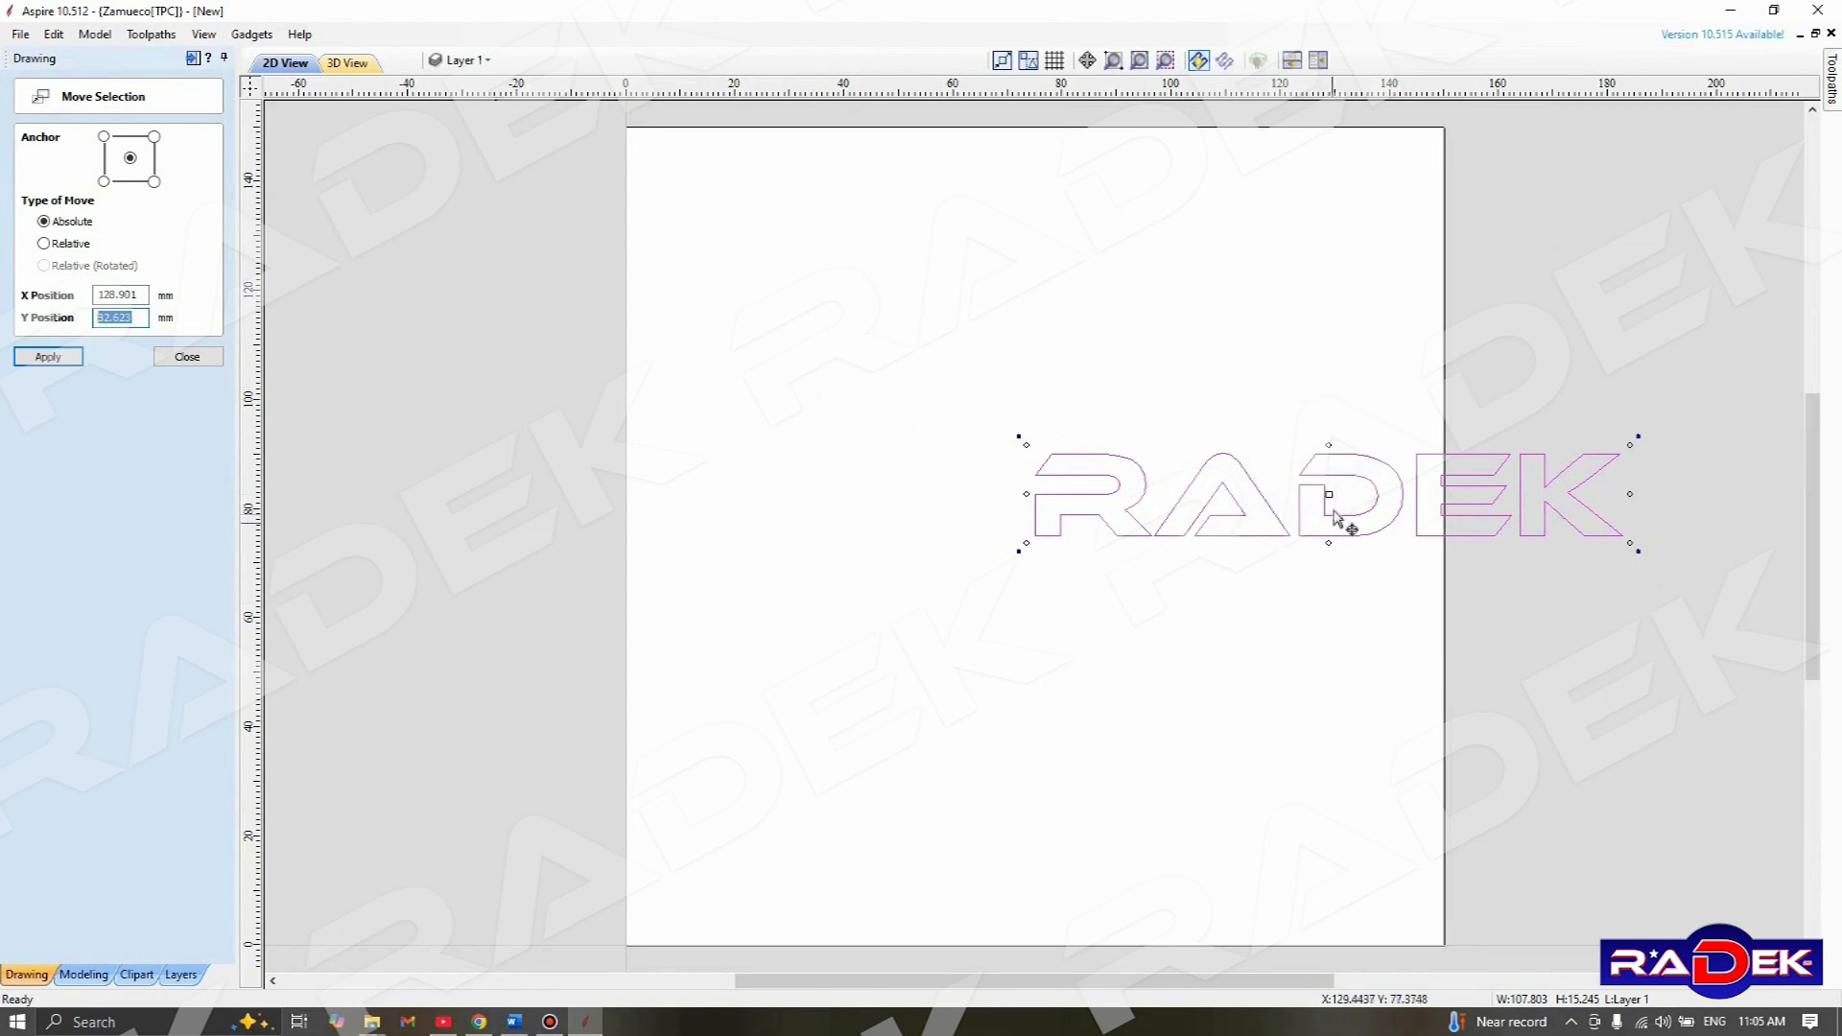
left_click_drag(1334, 489, 1037, 537)
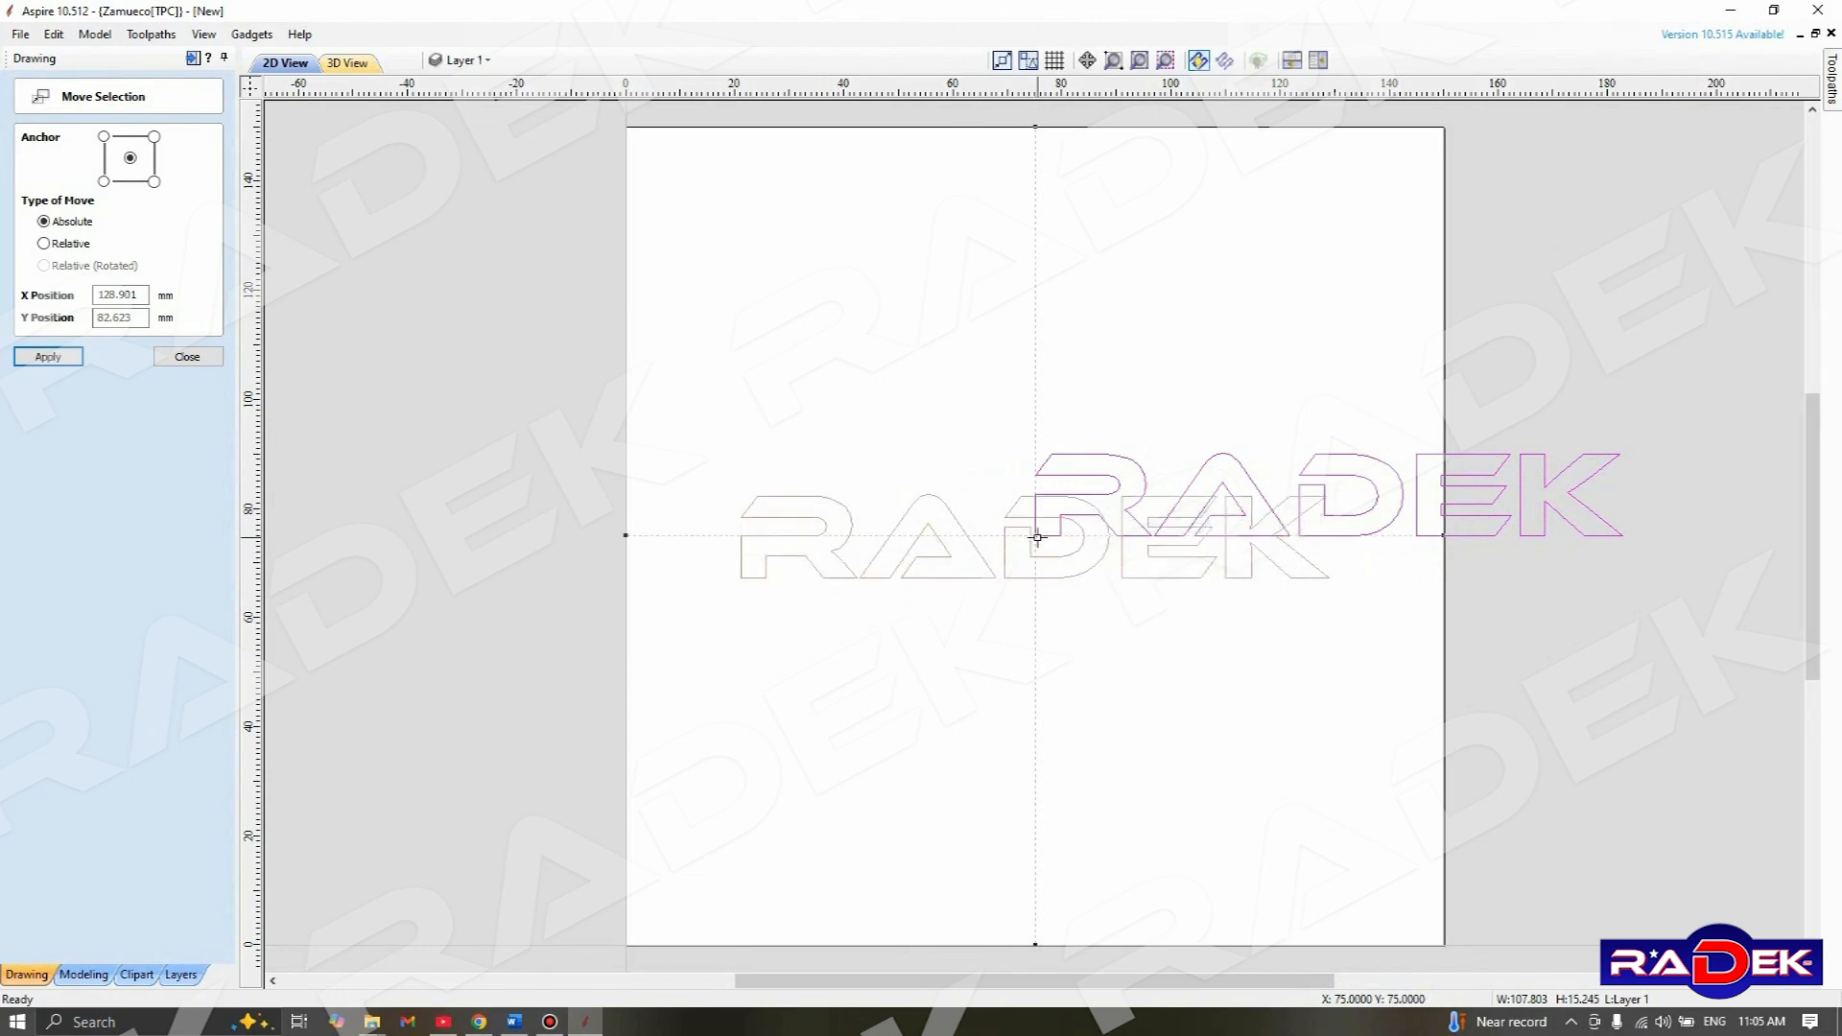
left_click(1039, 534)
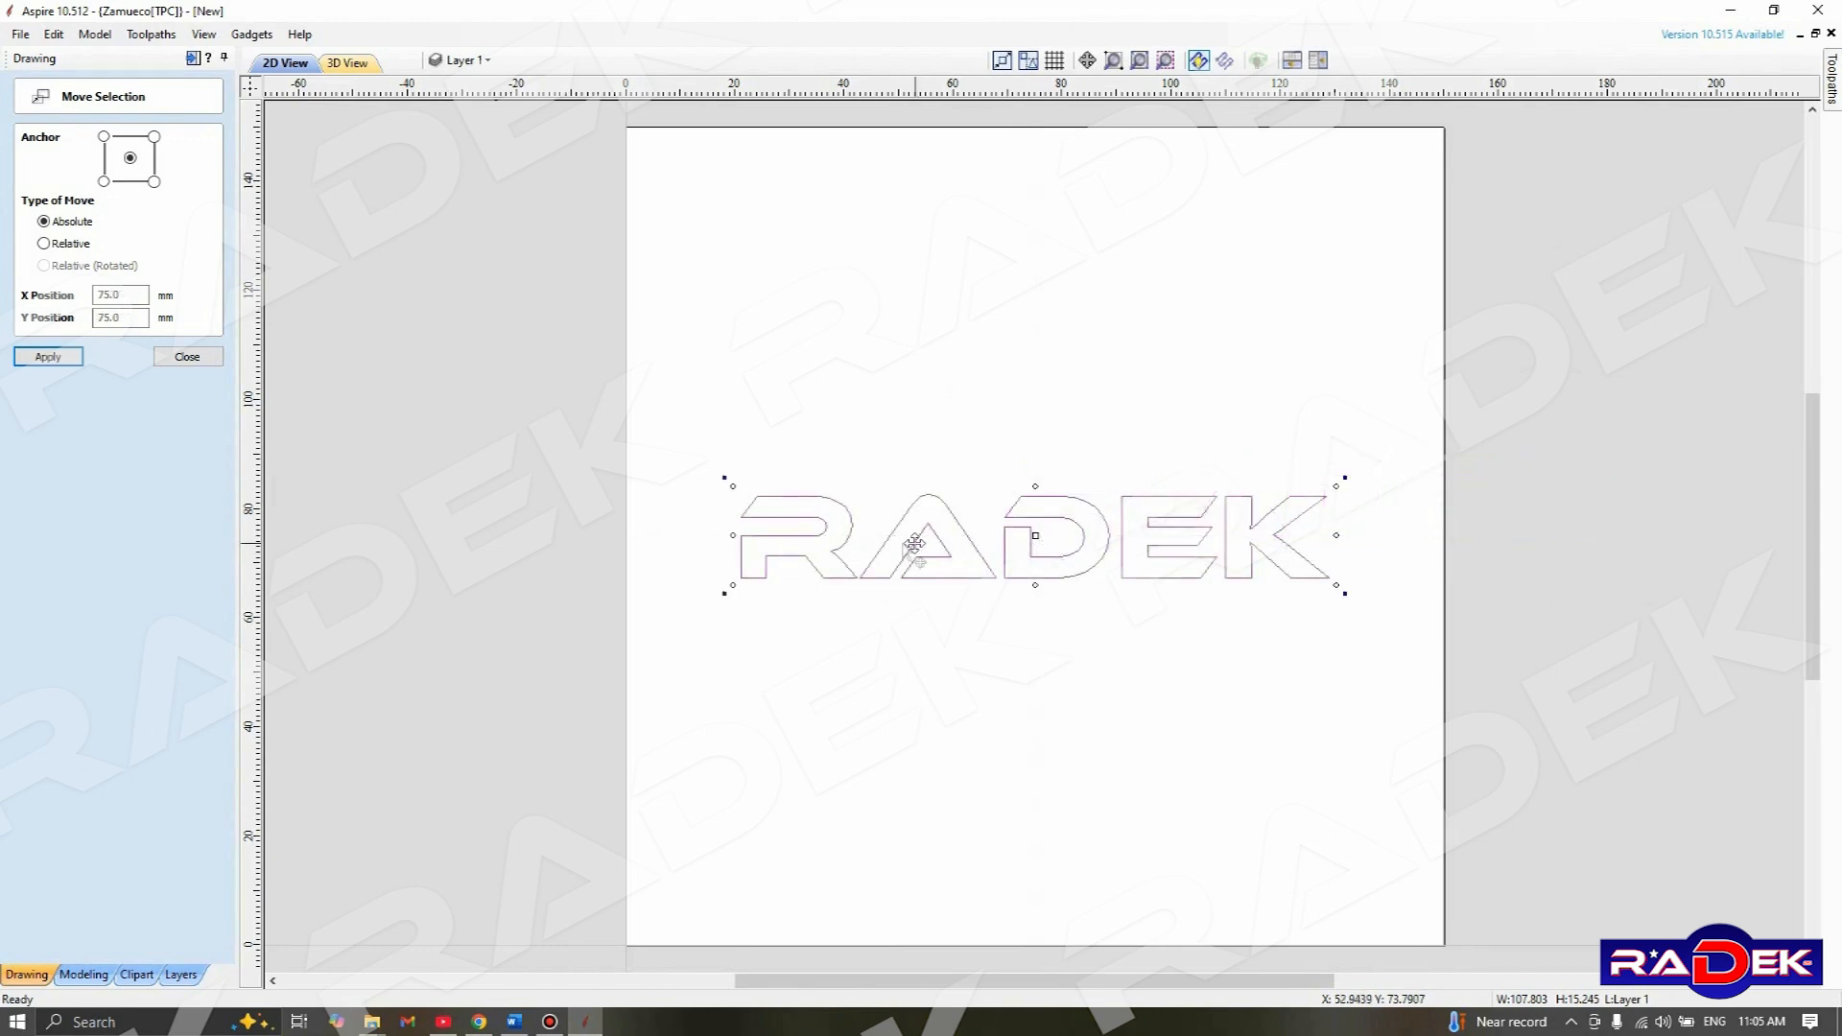
left_click(189, 358)
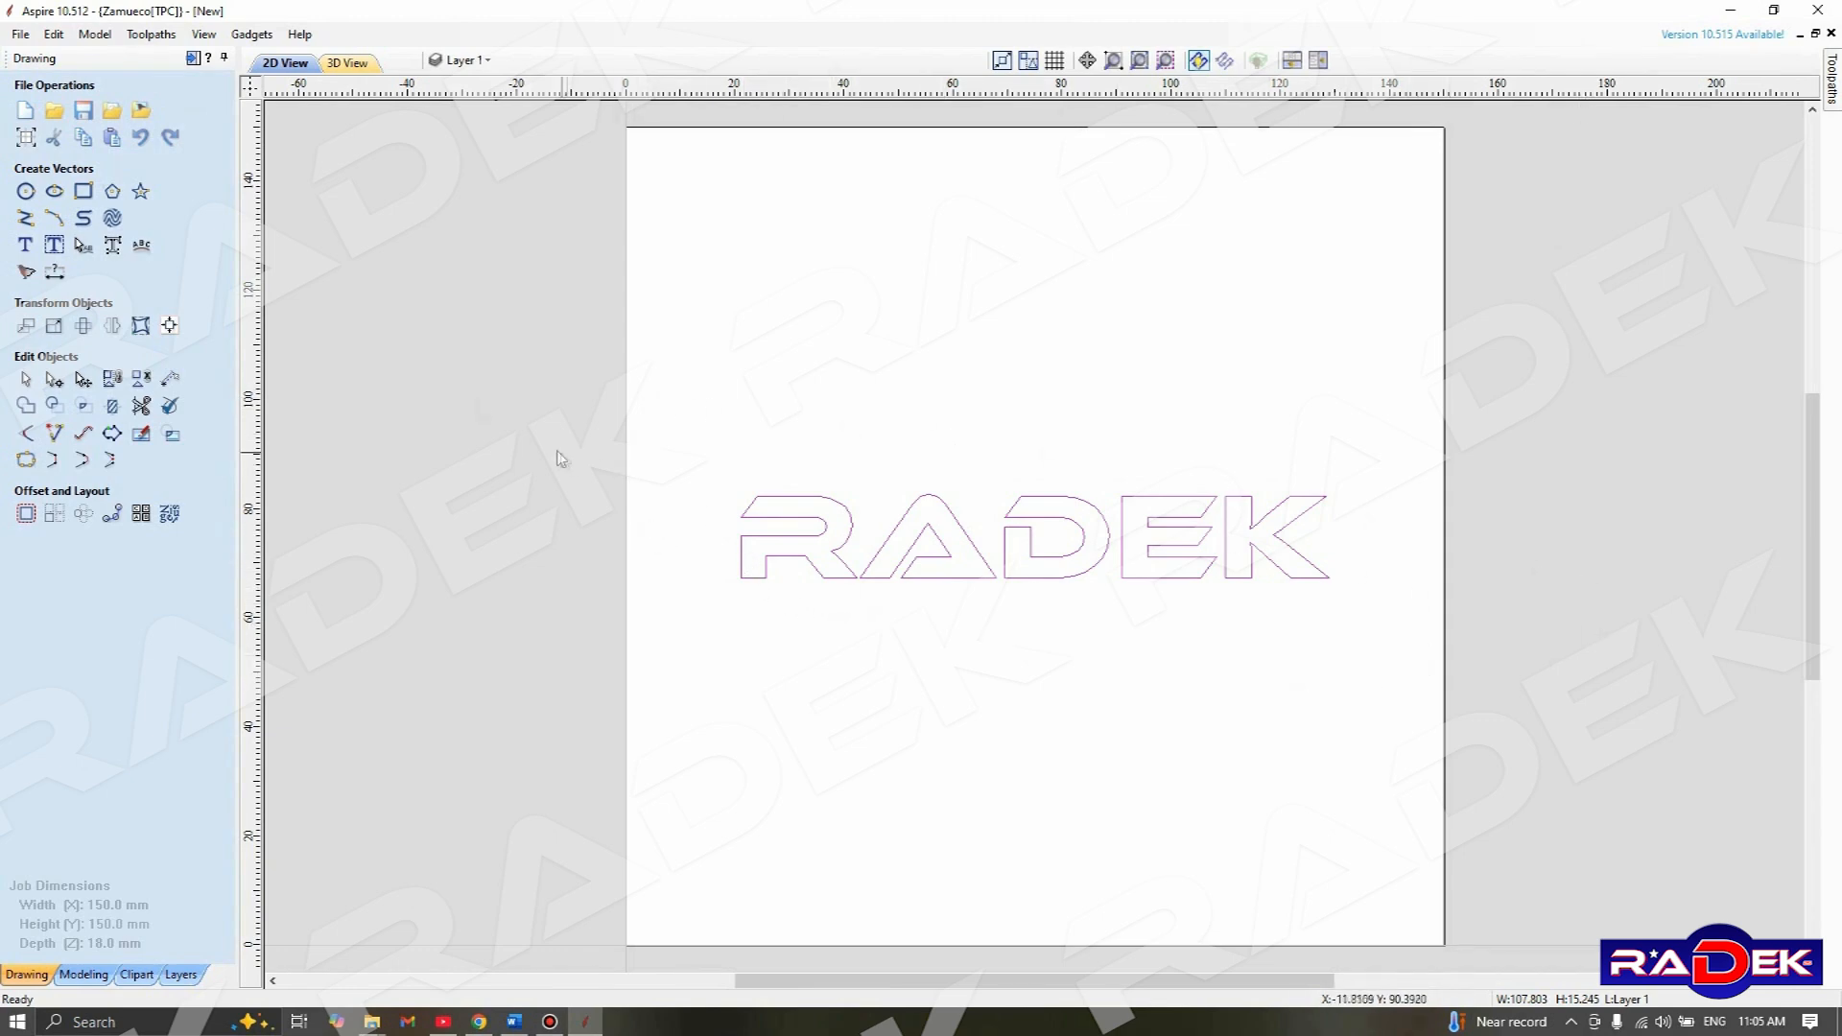
Resize the RADEK text to 85 mm wide about its centre with X and Y linked
left_click(53, 329)
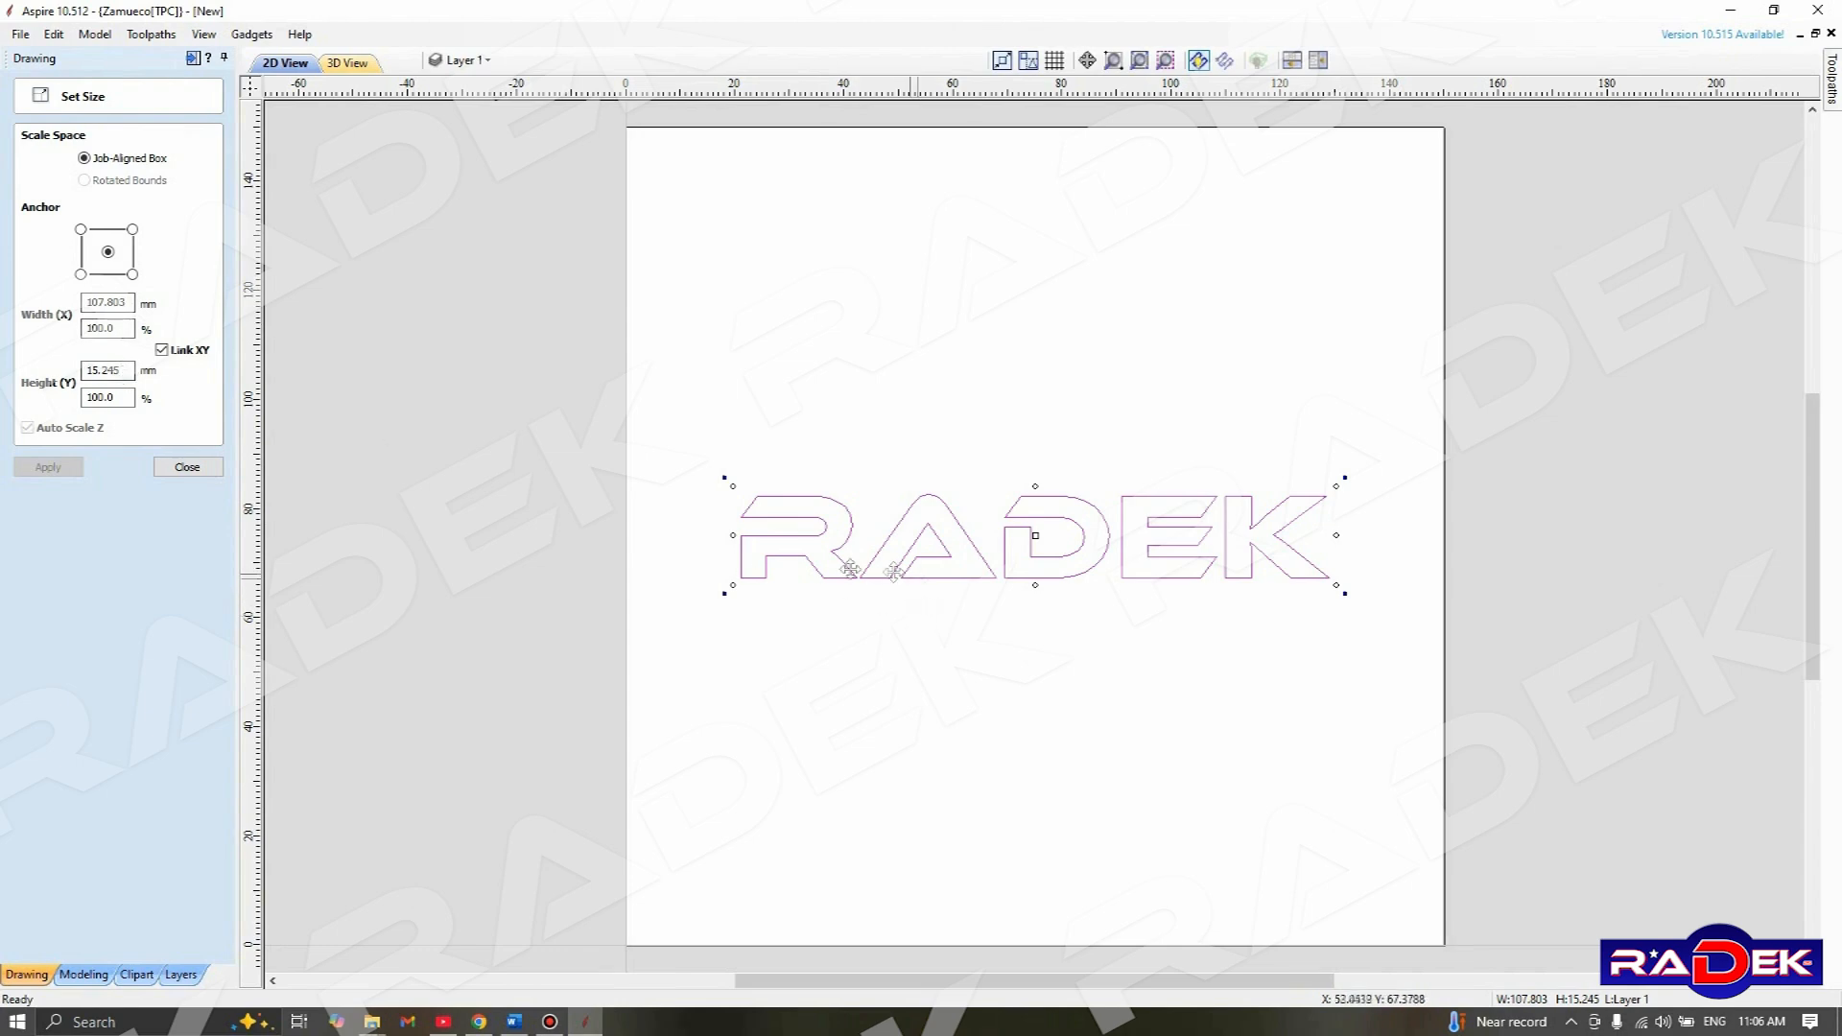
double_click(129, 302)
type("85")
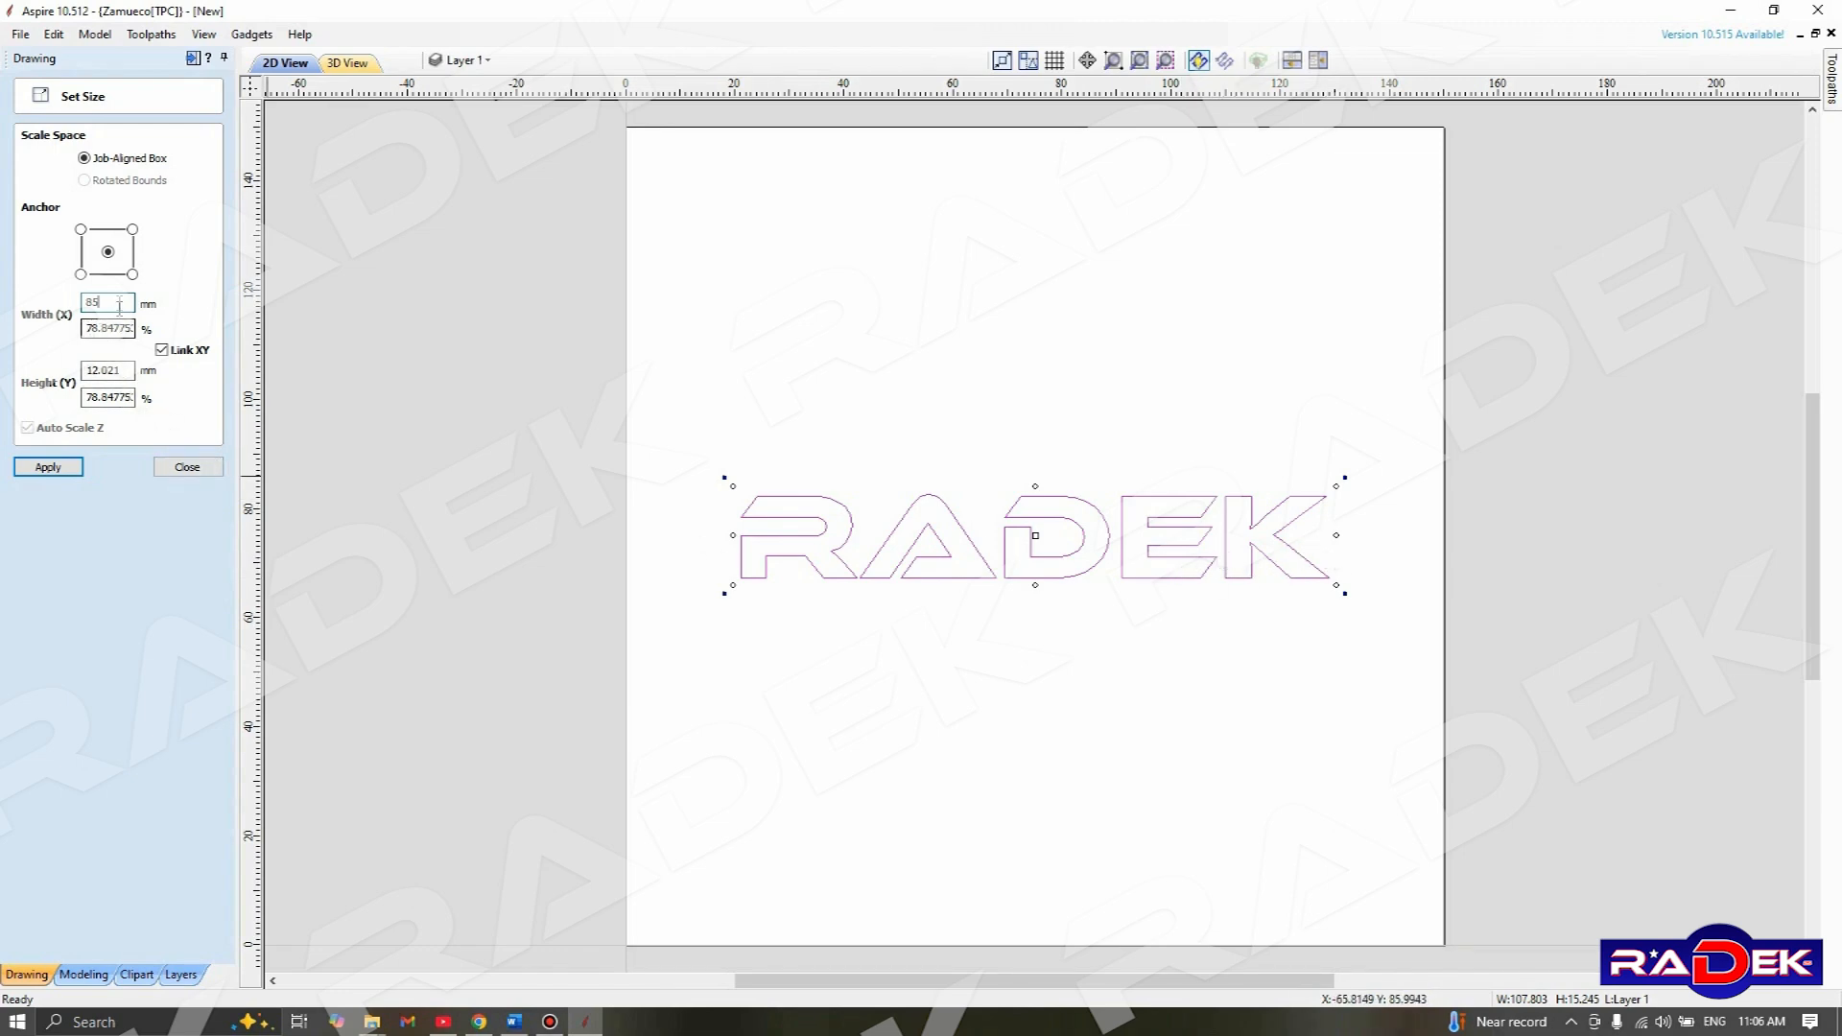
left_click(109, 328)
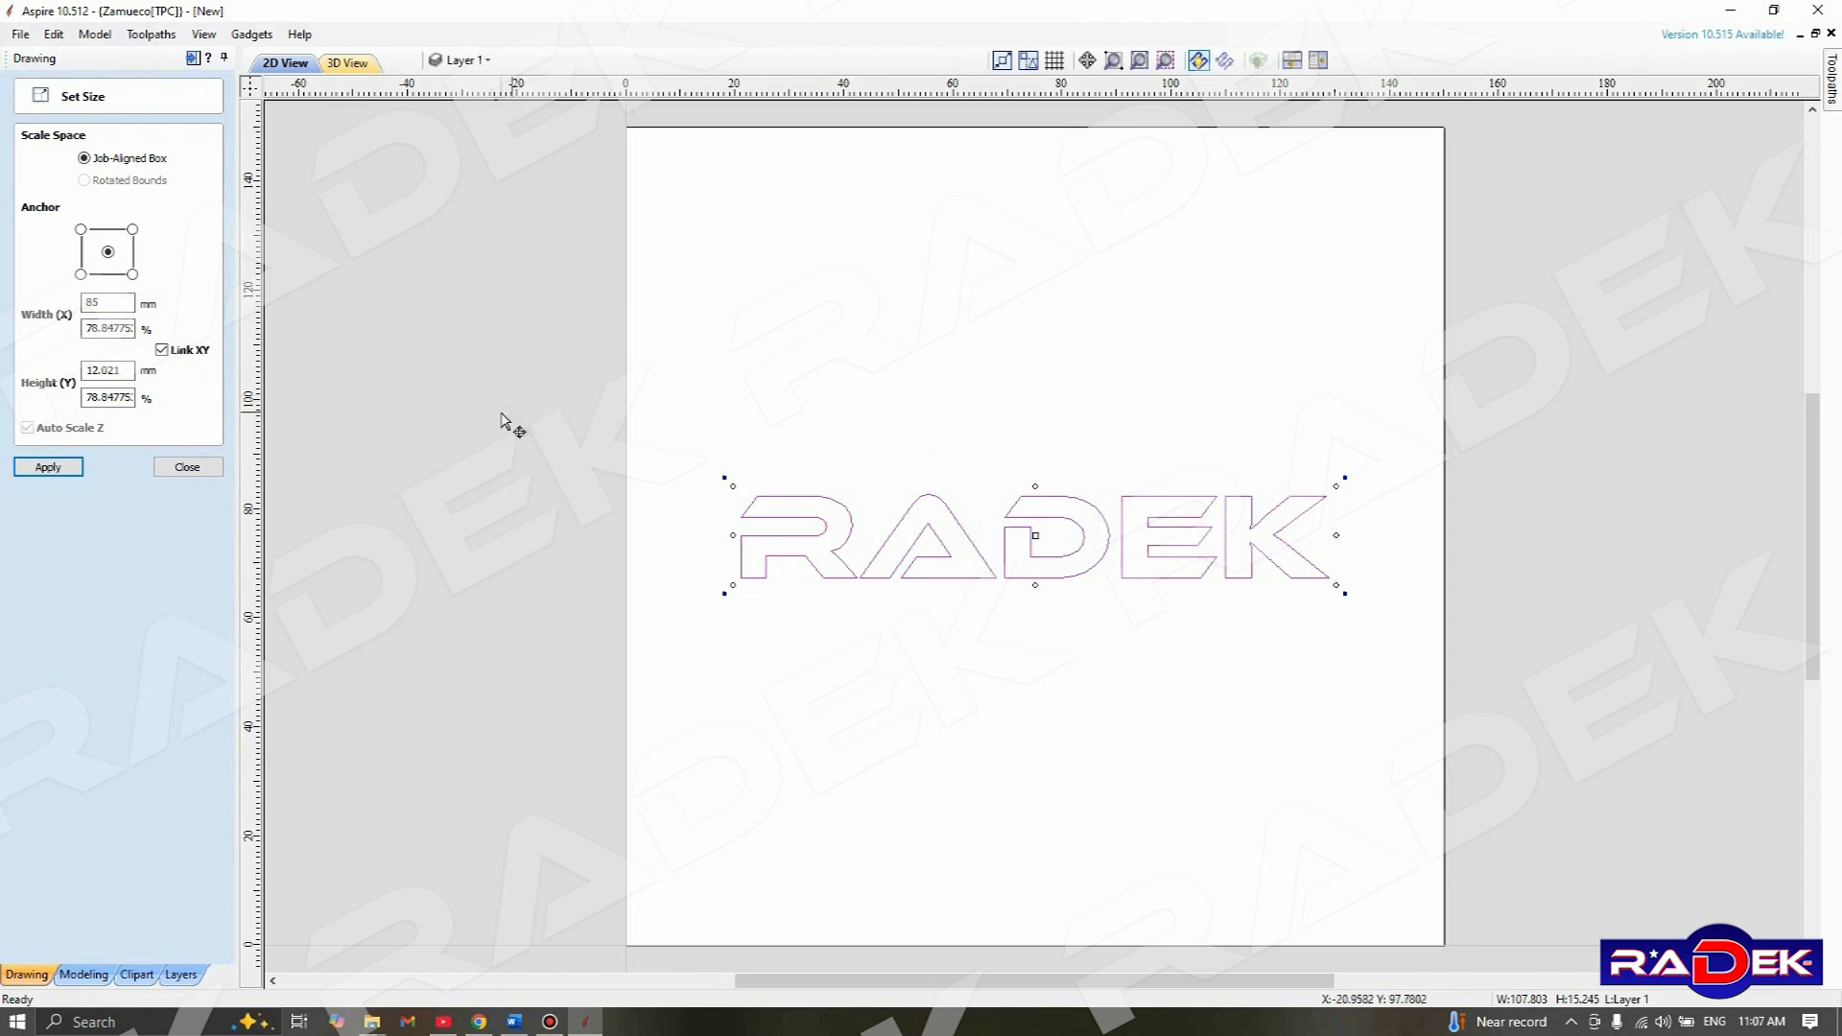
left_click(46, 469)
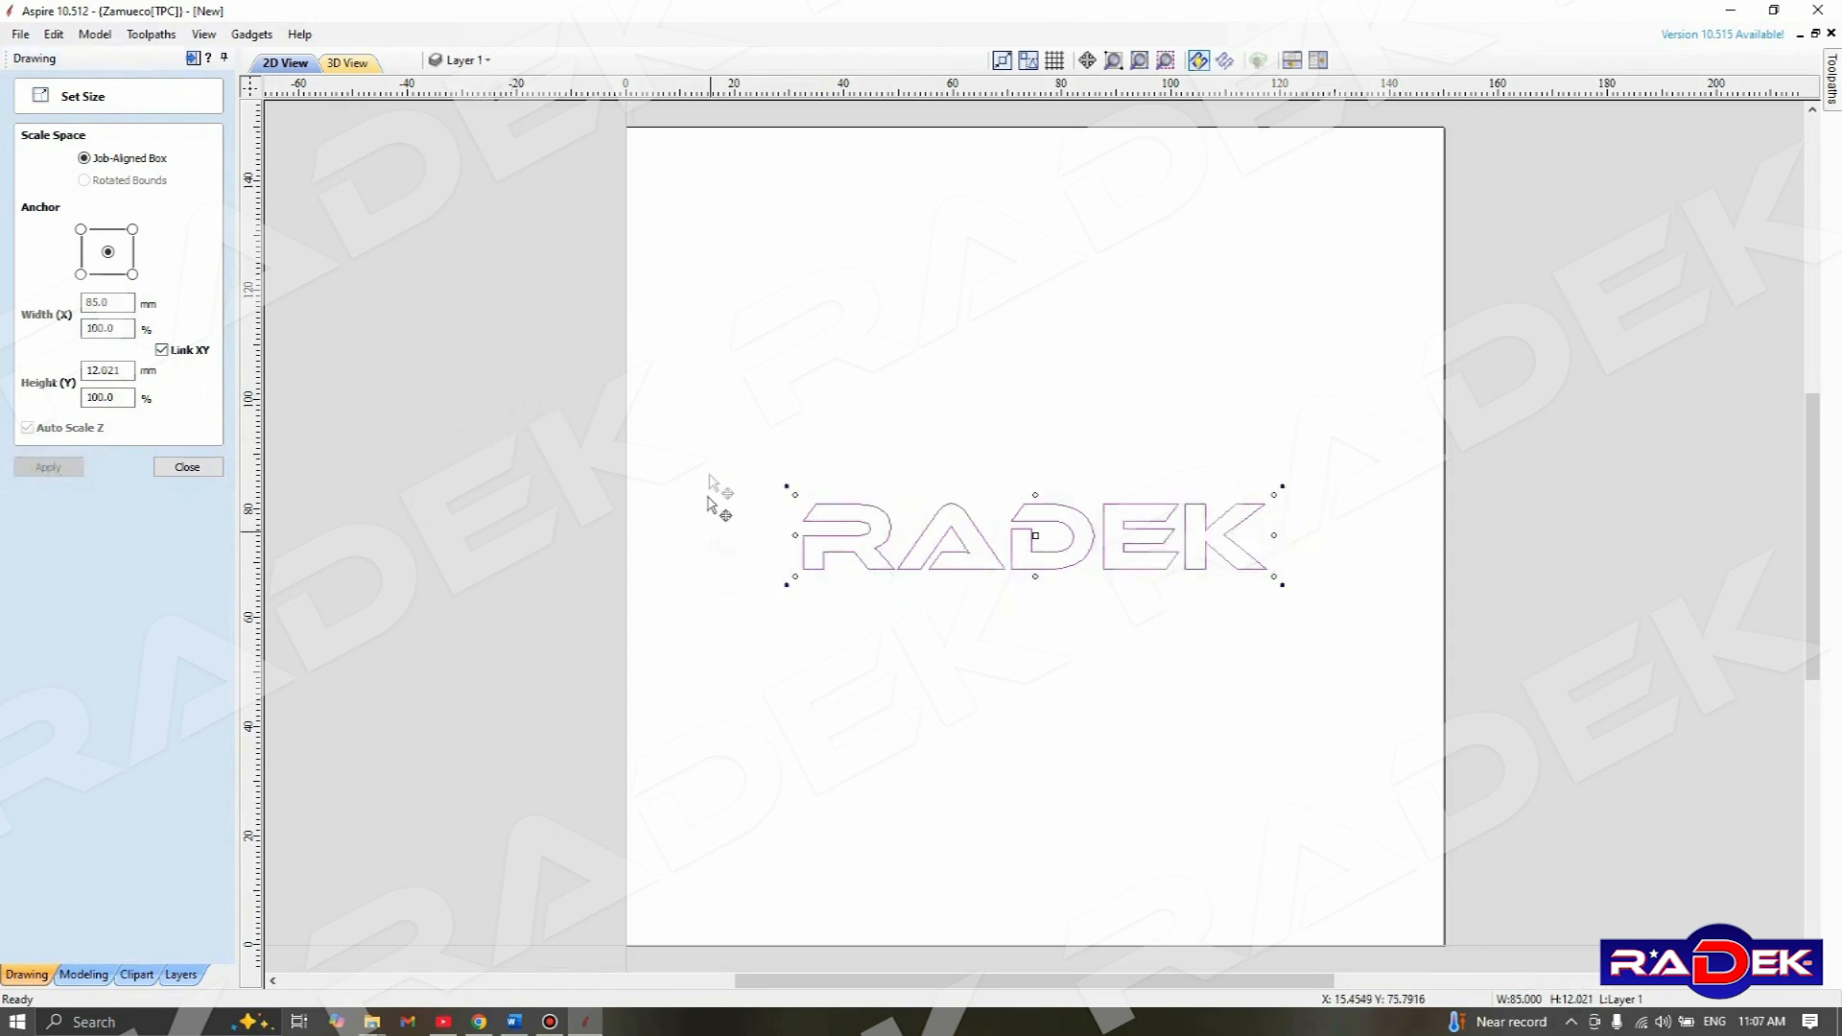
Scale the RADEK text proportionally to 75 percent and finish resizing
double_click(116, 329)
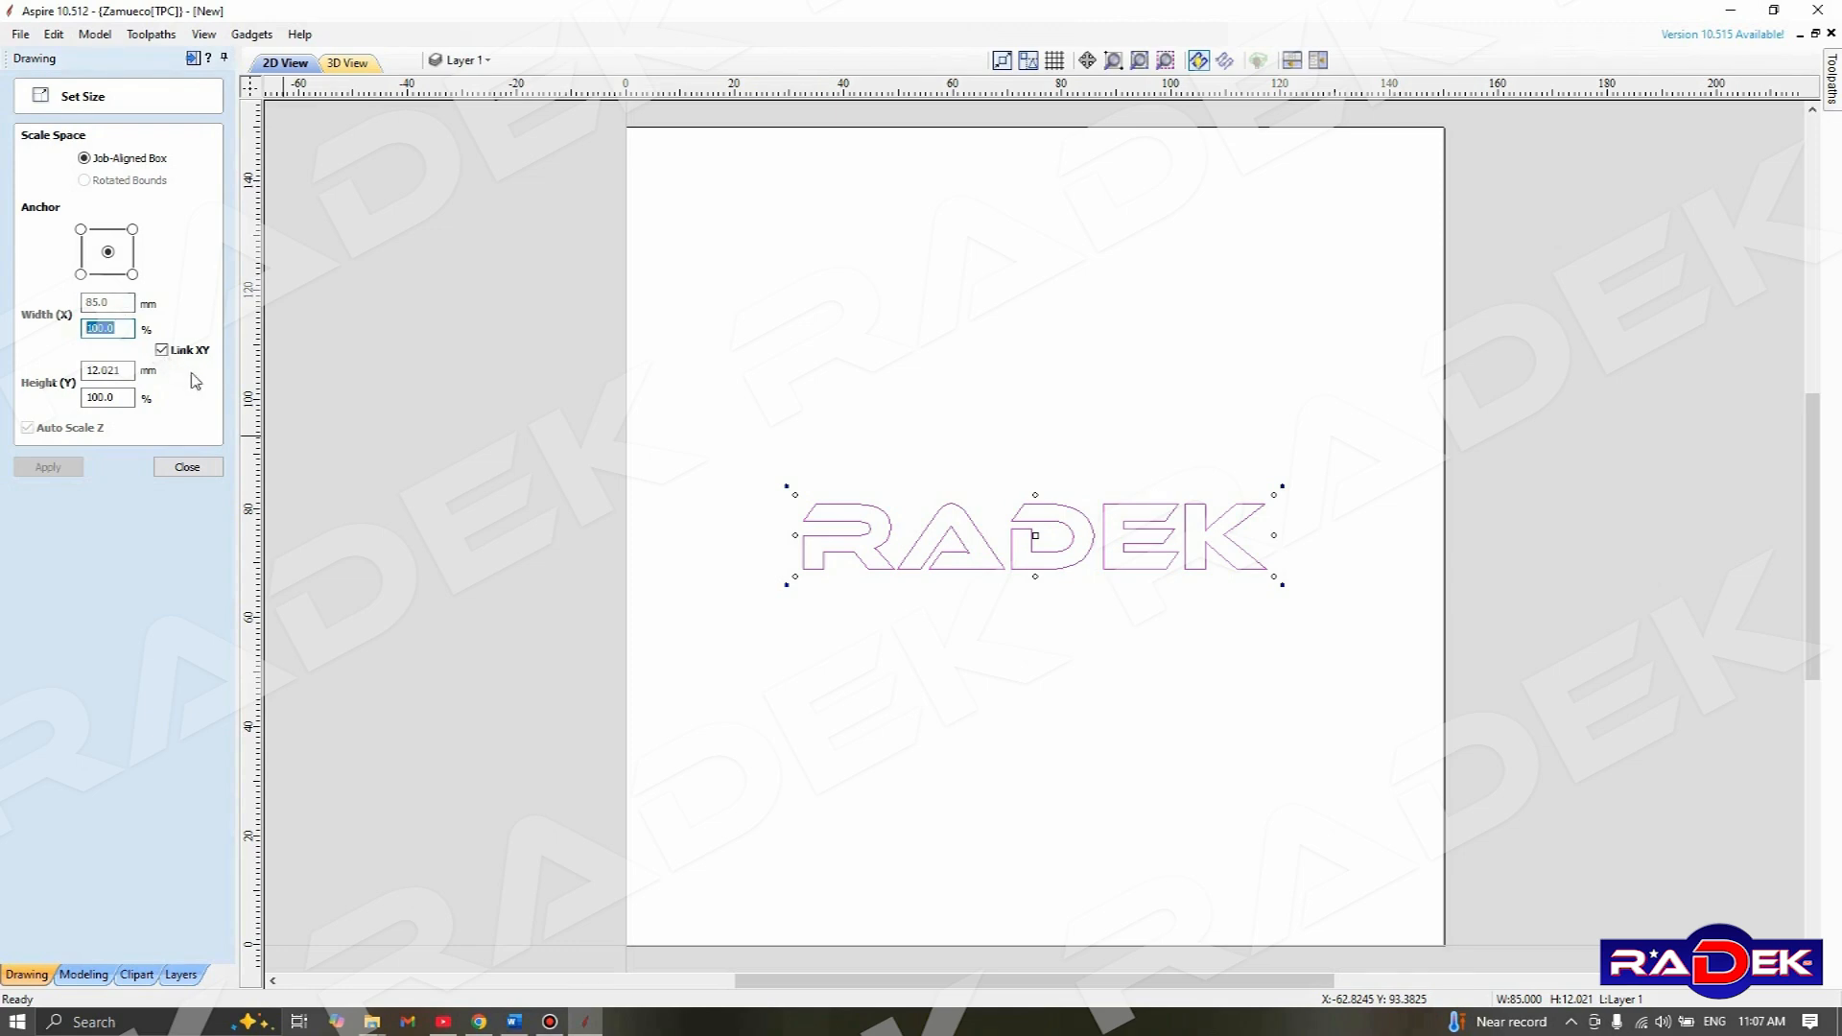
type("75")
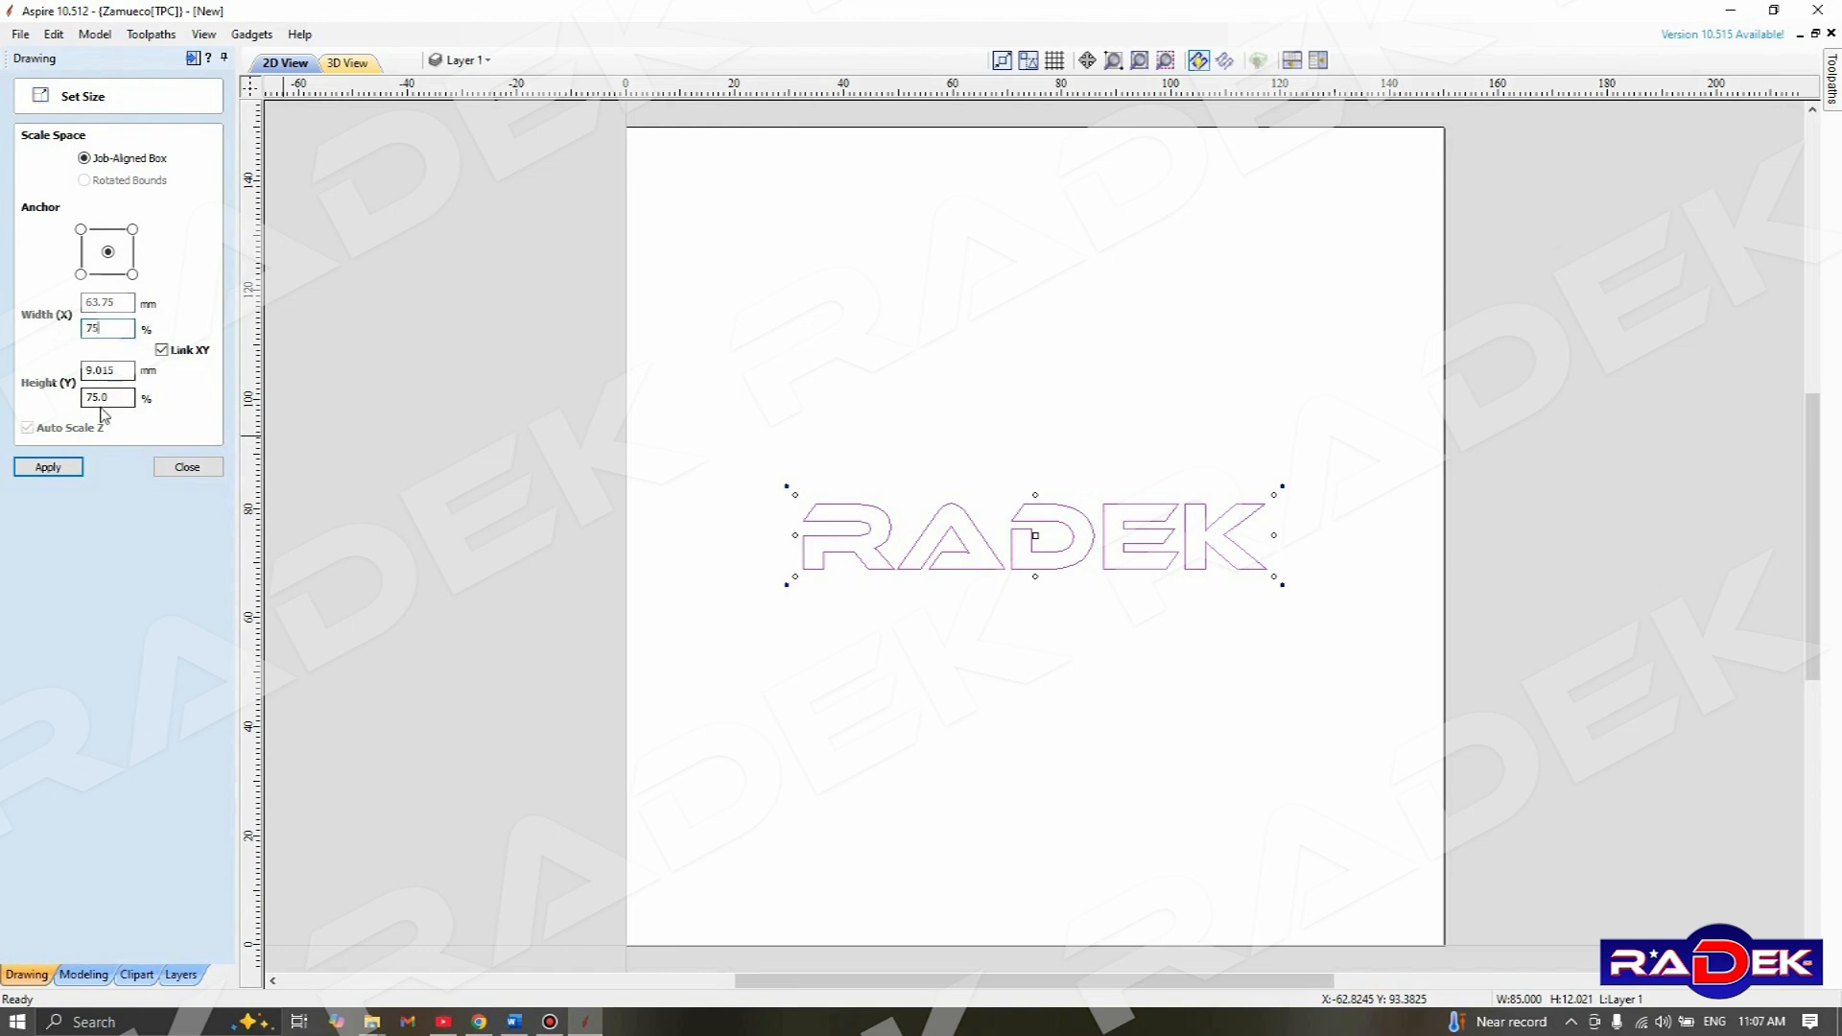
left_click(50, 467)
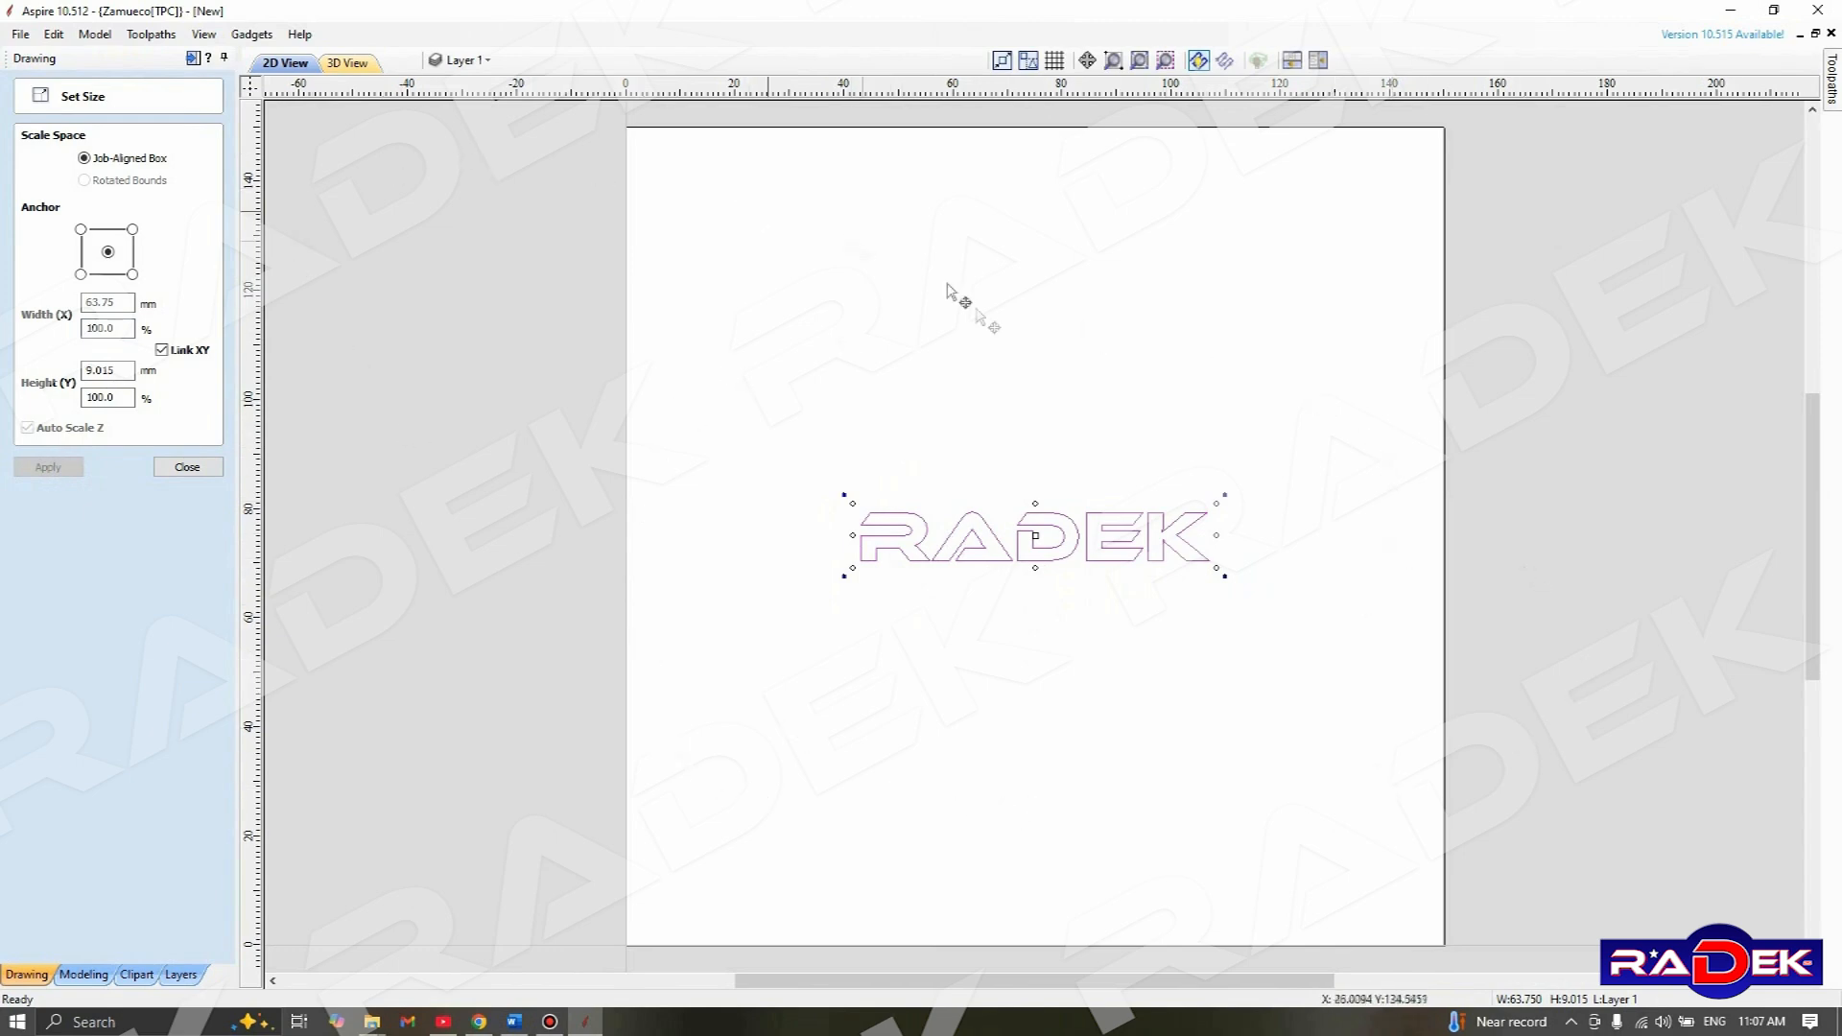
left_click(188, 469)
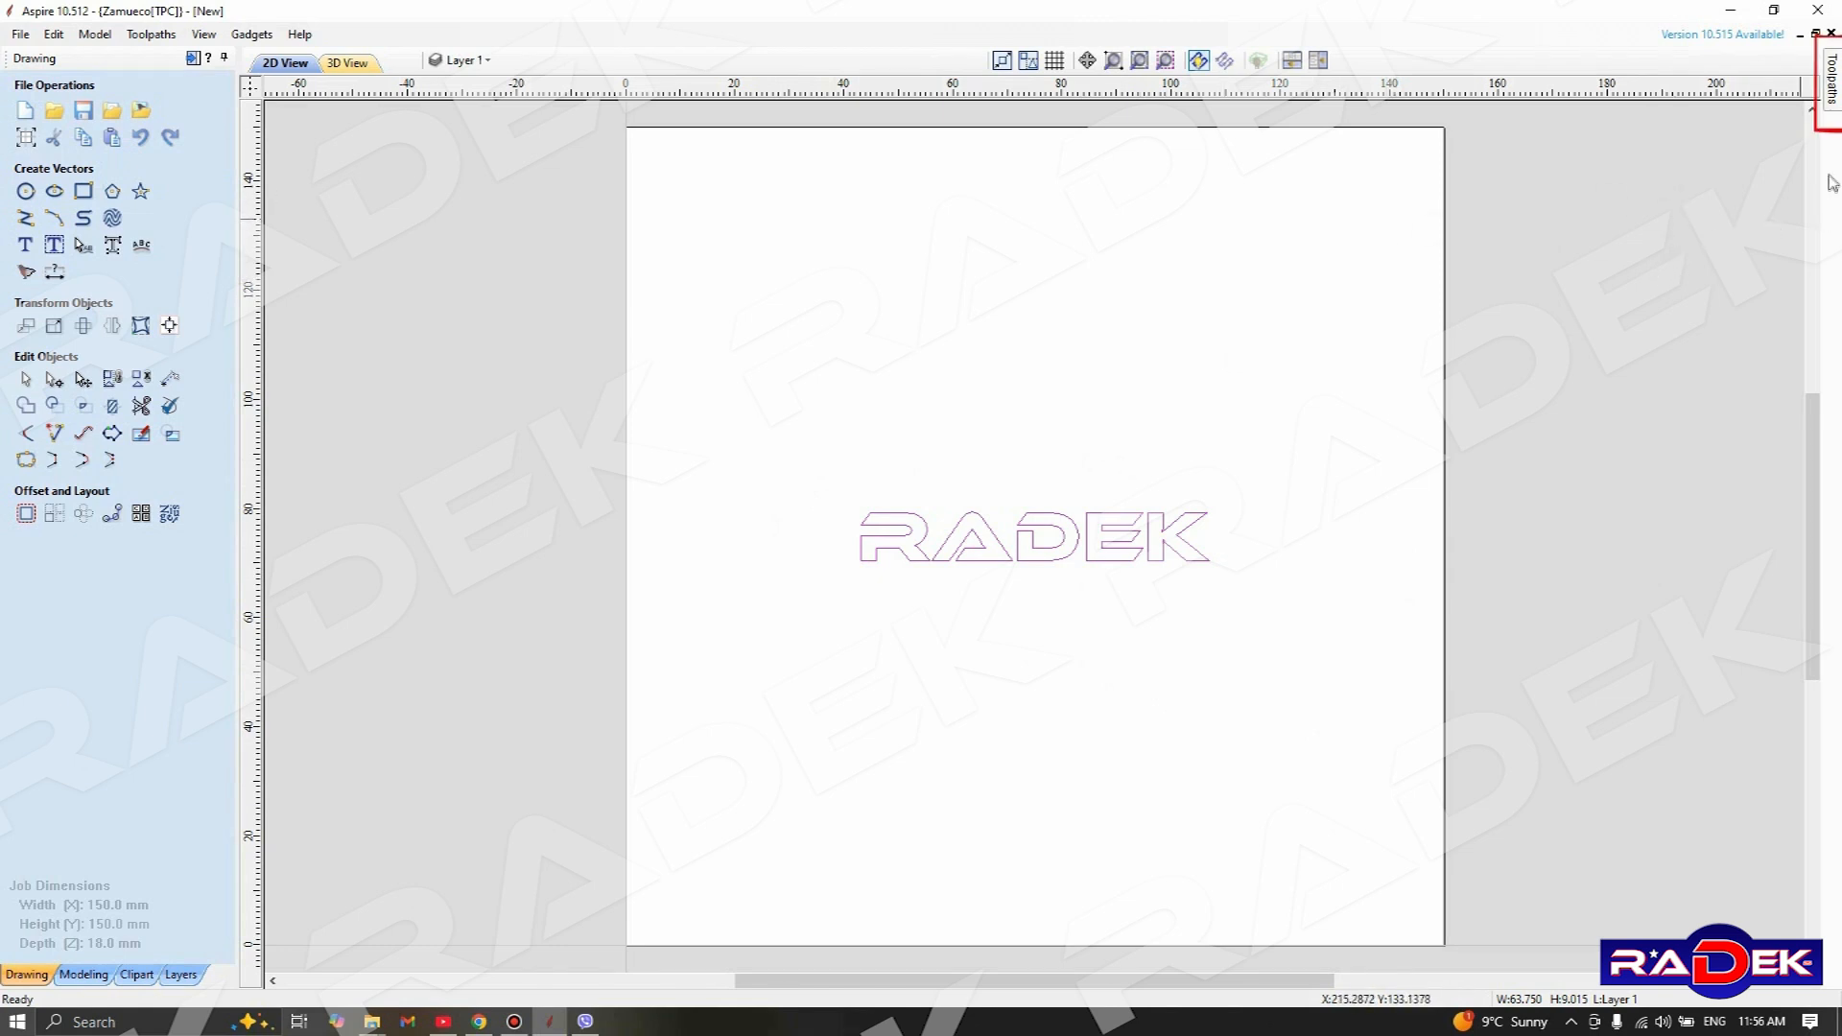
Start a 2D profile toolpath for the RADEK text with start depth 0.0 mm and cut depth 1.5 mm
mouse_move(1834, 115)
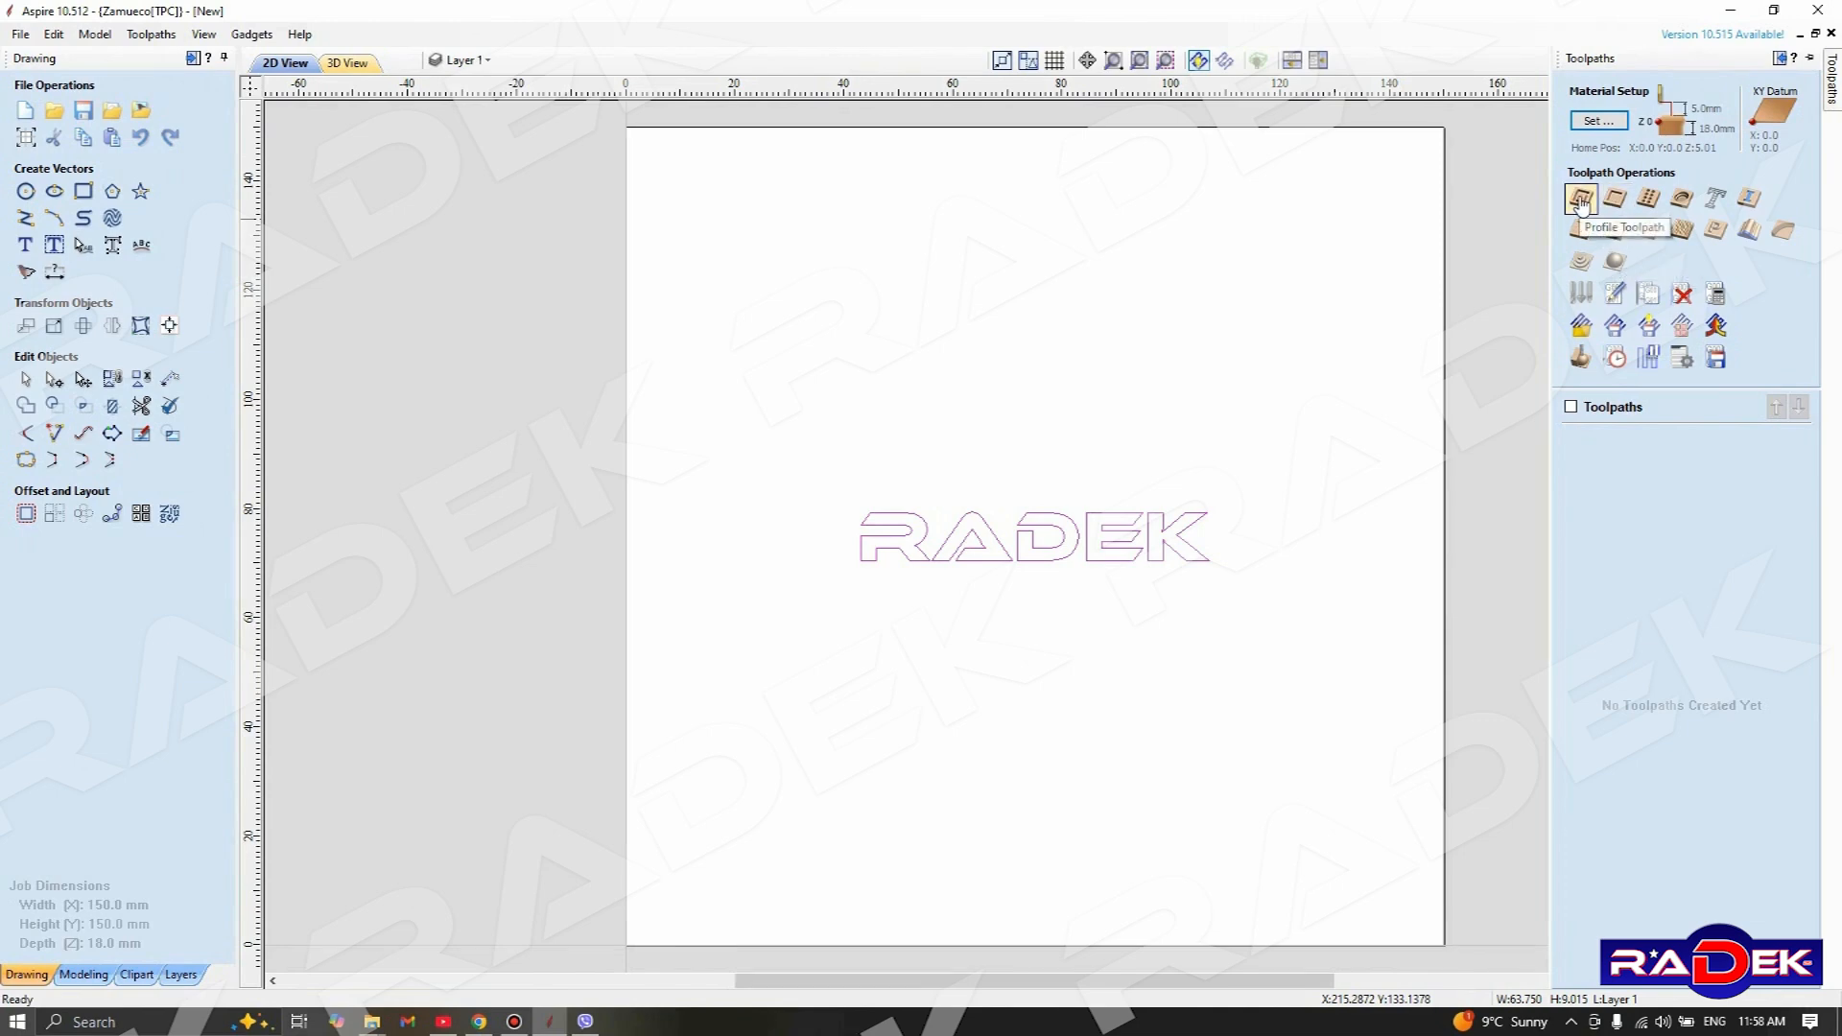
left_click(1581, 201)
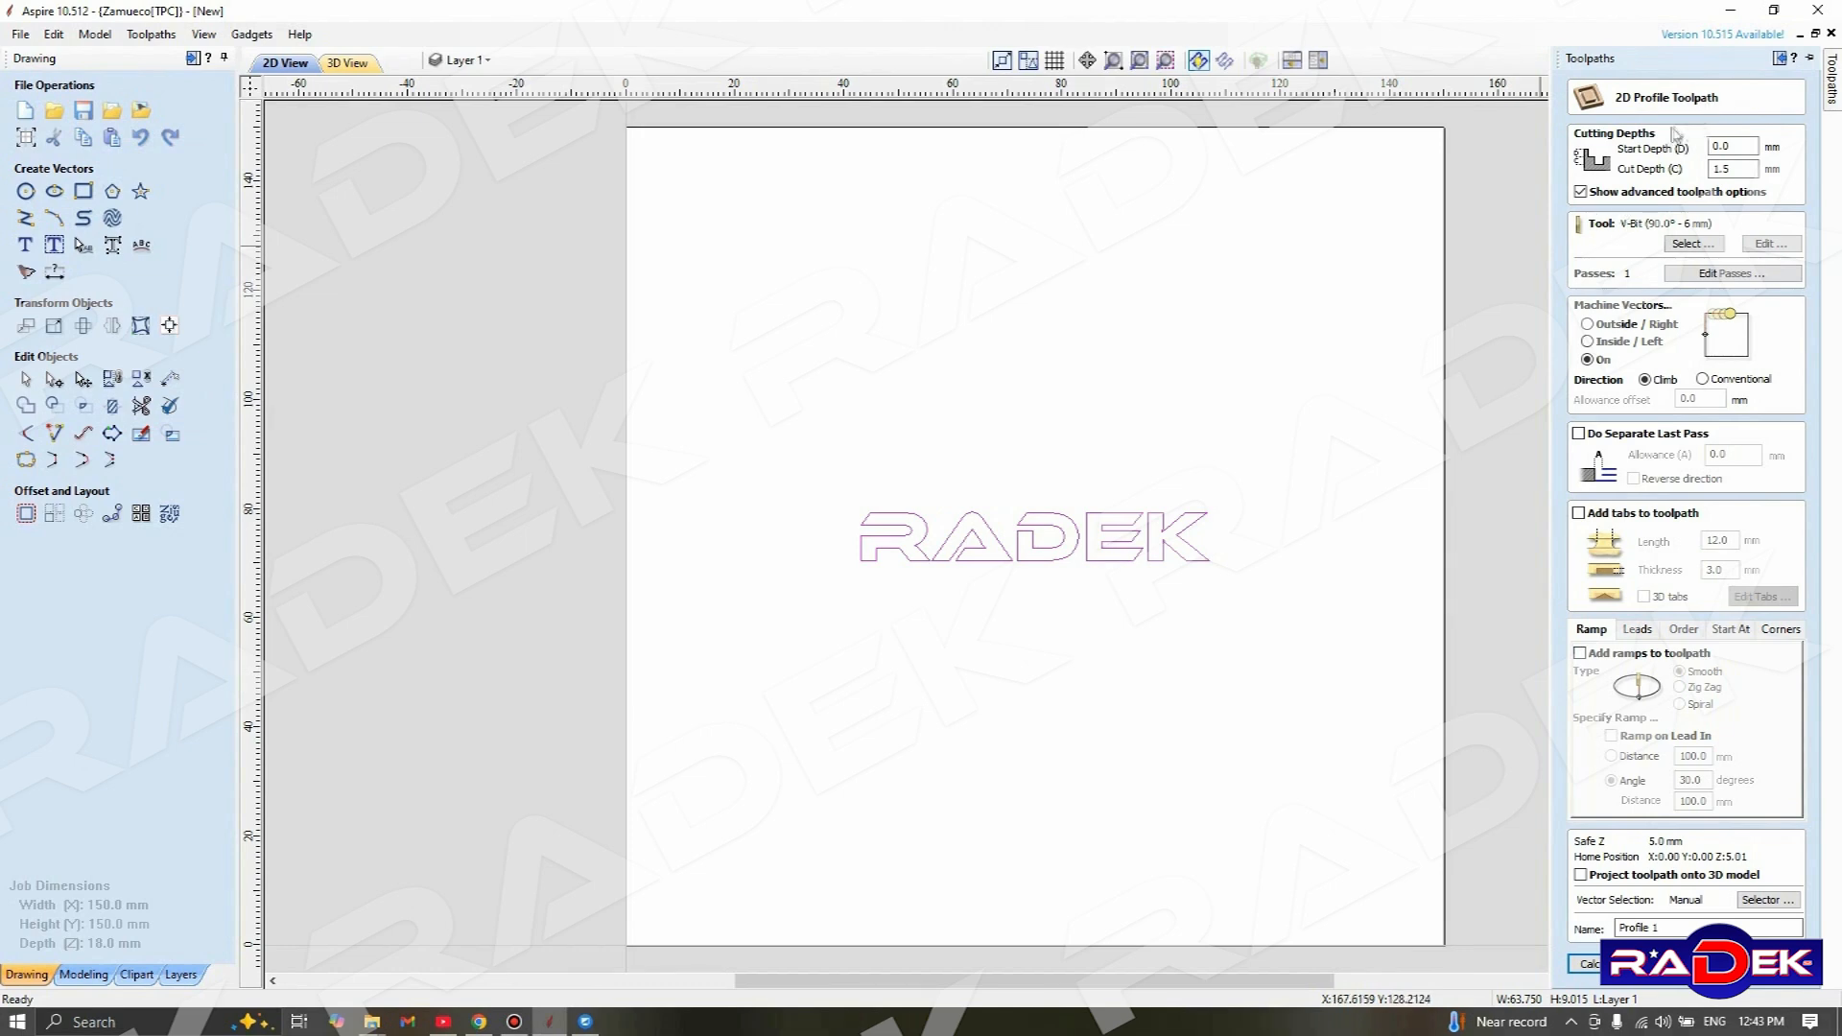
left_click(1737, 146)
left_click(1747, 169)
left_click_drag(1740, 169, 1684, 177)
type("1.5")
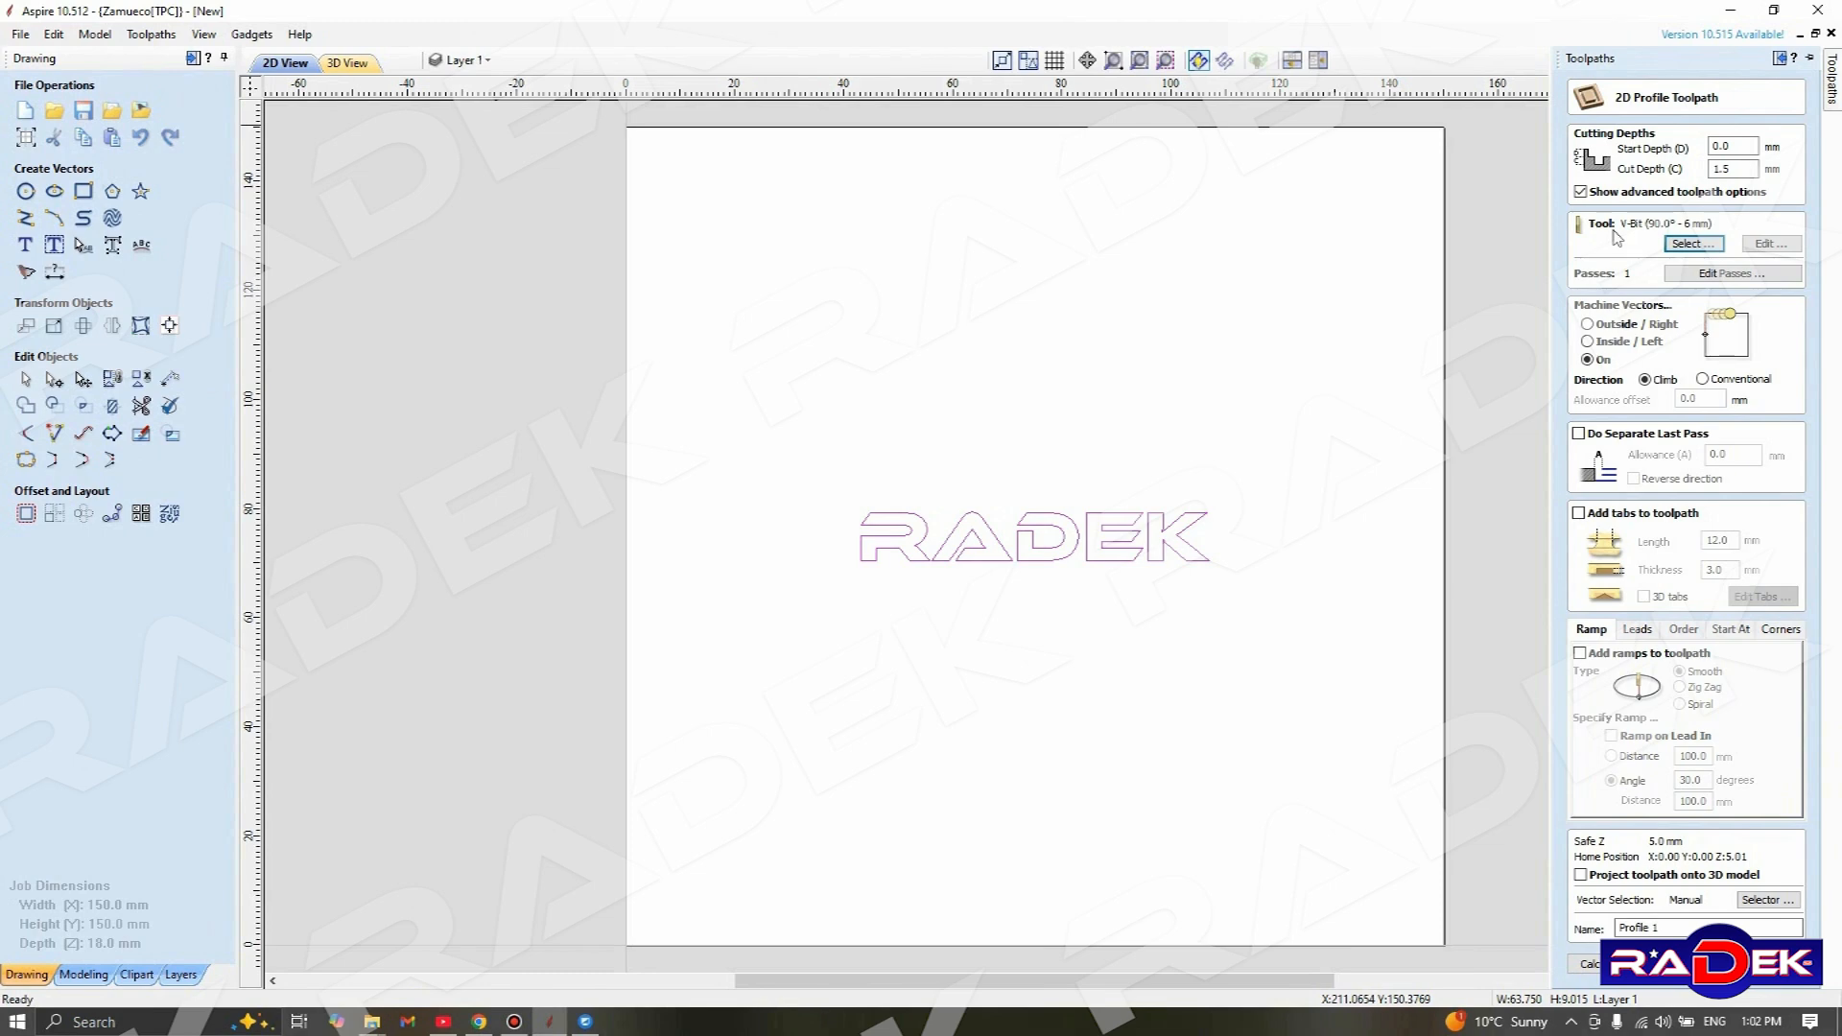
Open the tool database for the profile toolpath and choose the metric V-Bit (90.0° - 6 mm), checking its geometry and flutes
left_click(1676, 246)
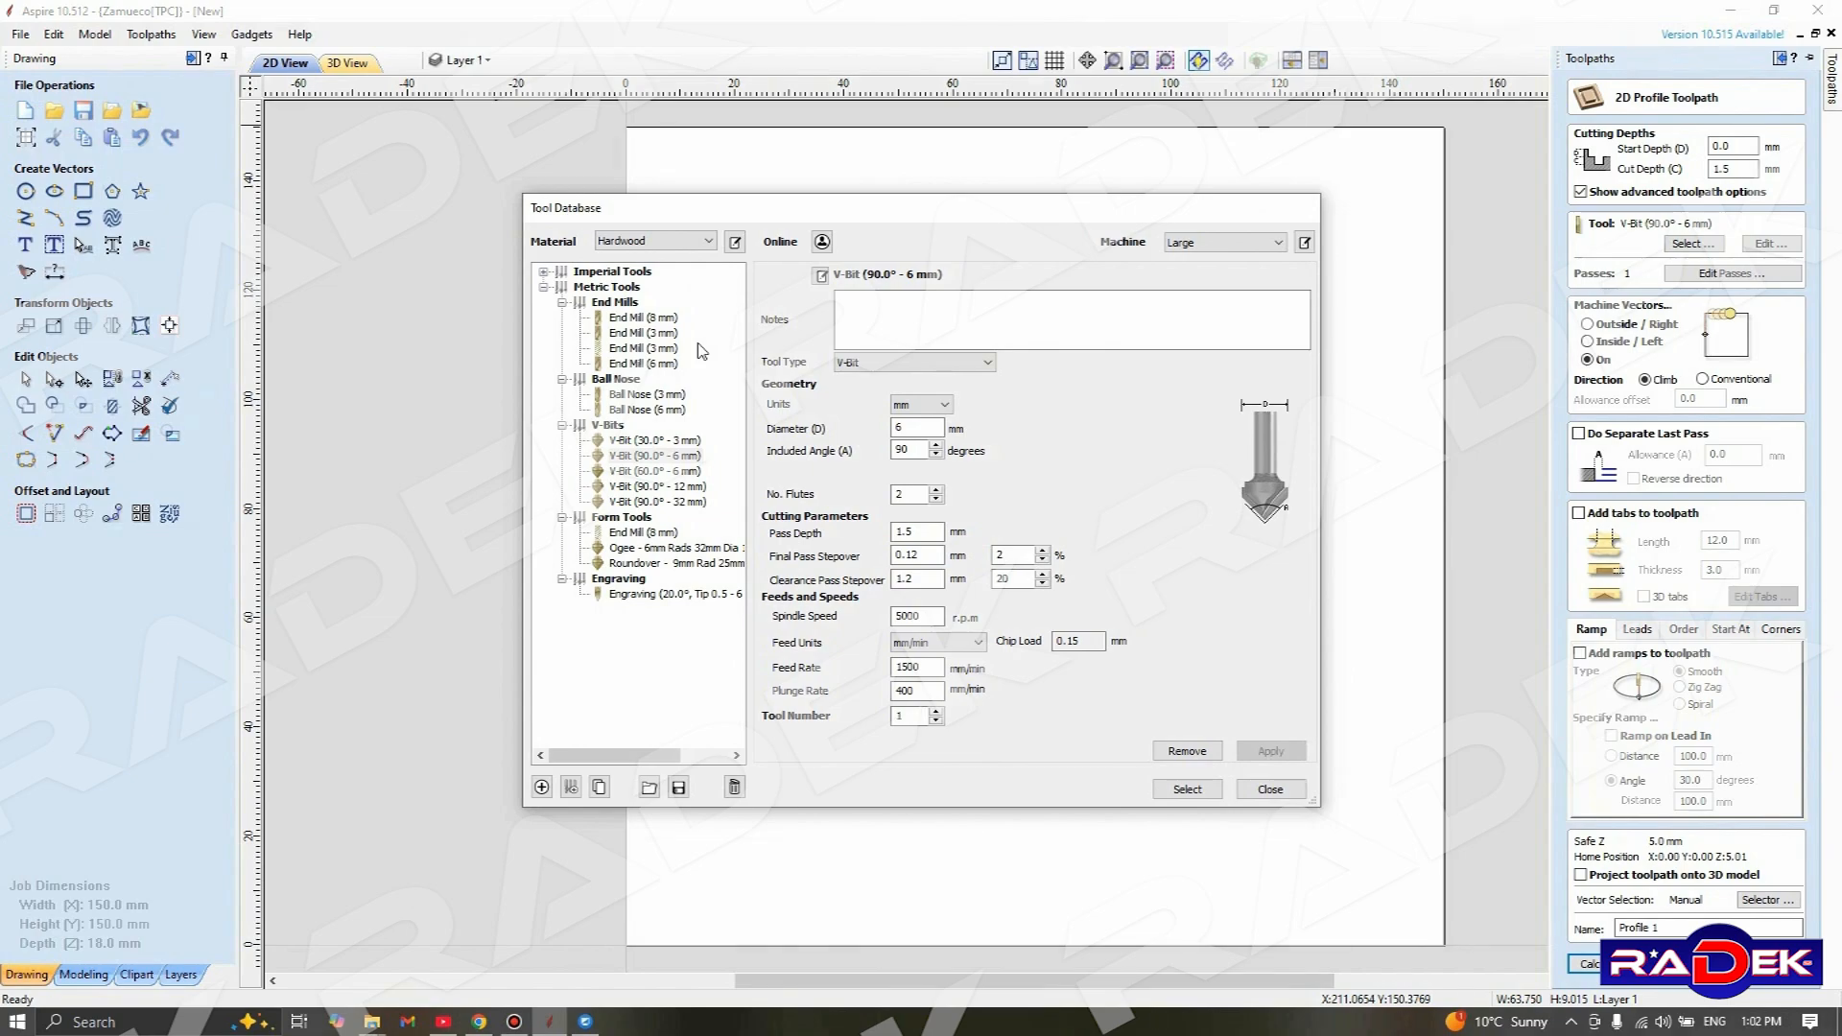
left_click_drag(738, 208, 757, 247)
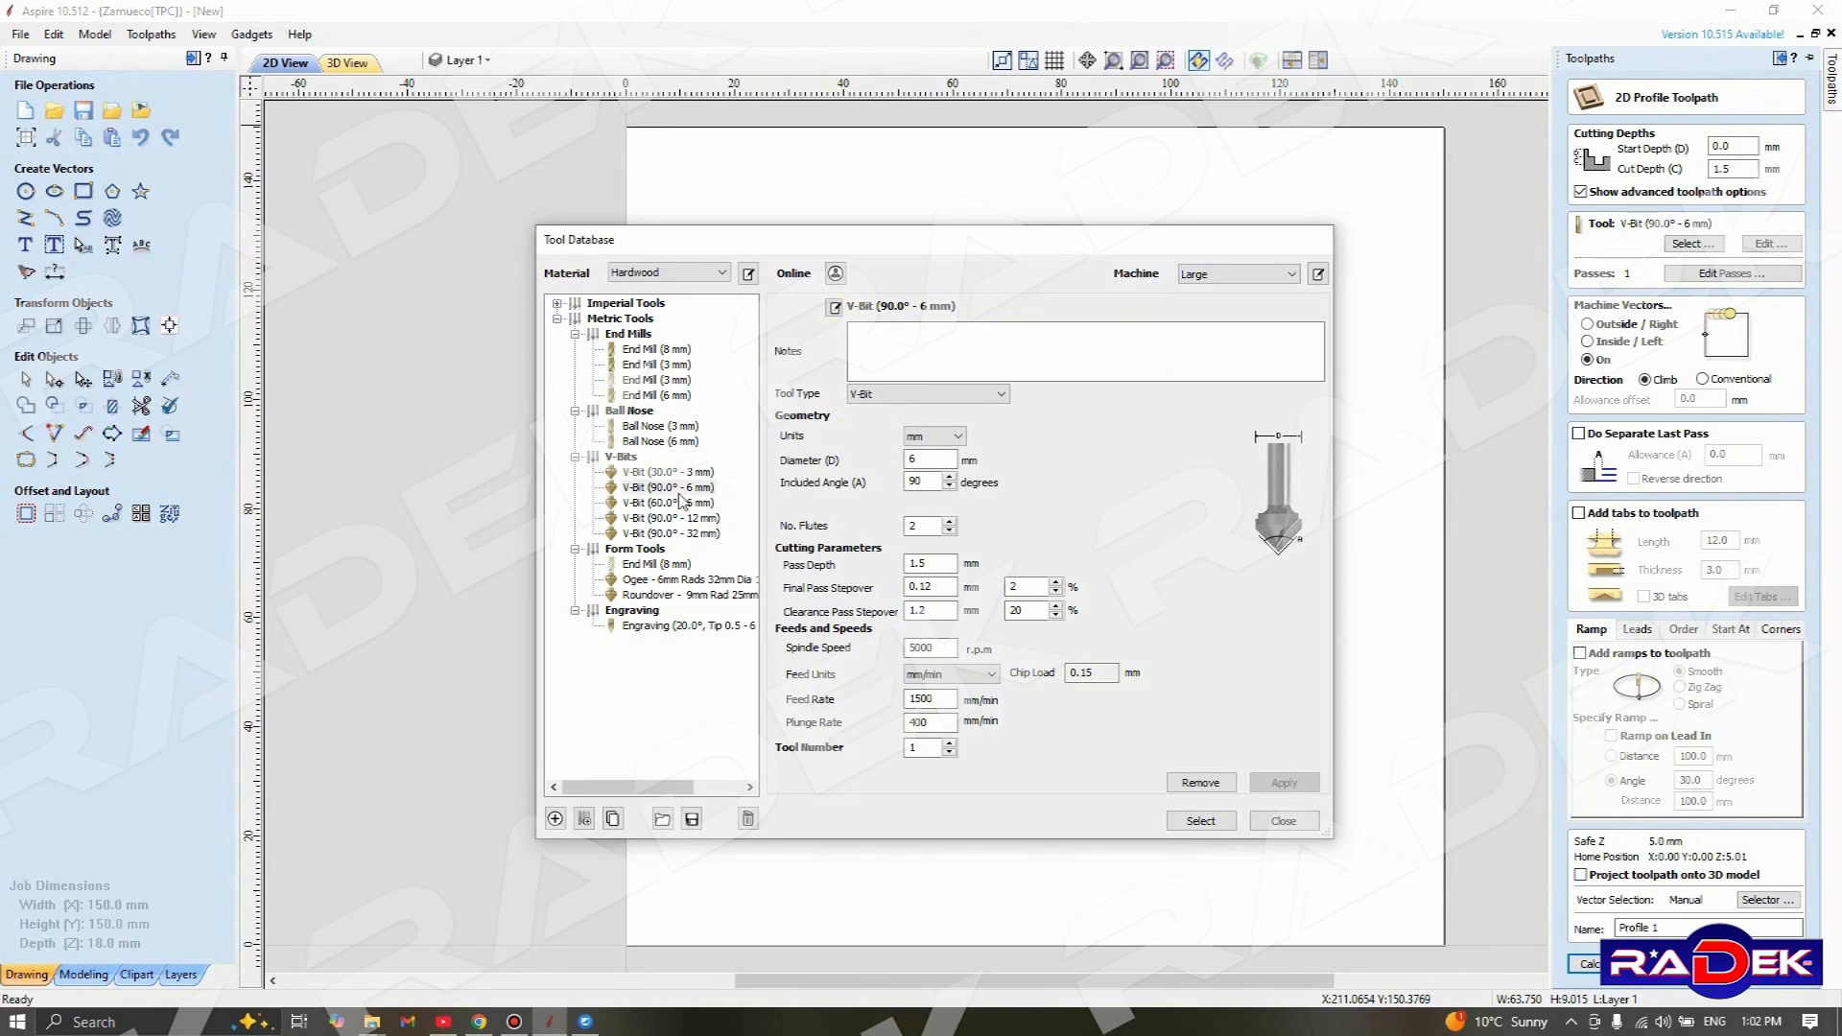
left_click(645, 489)
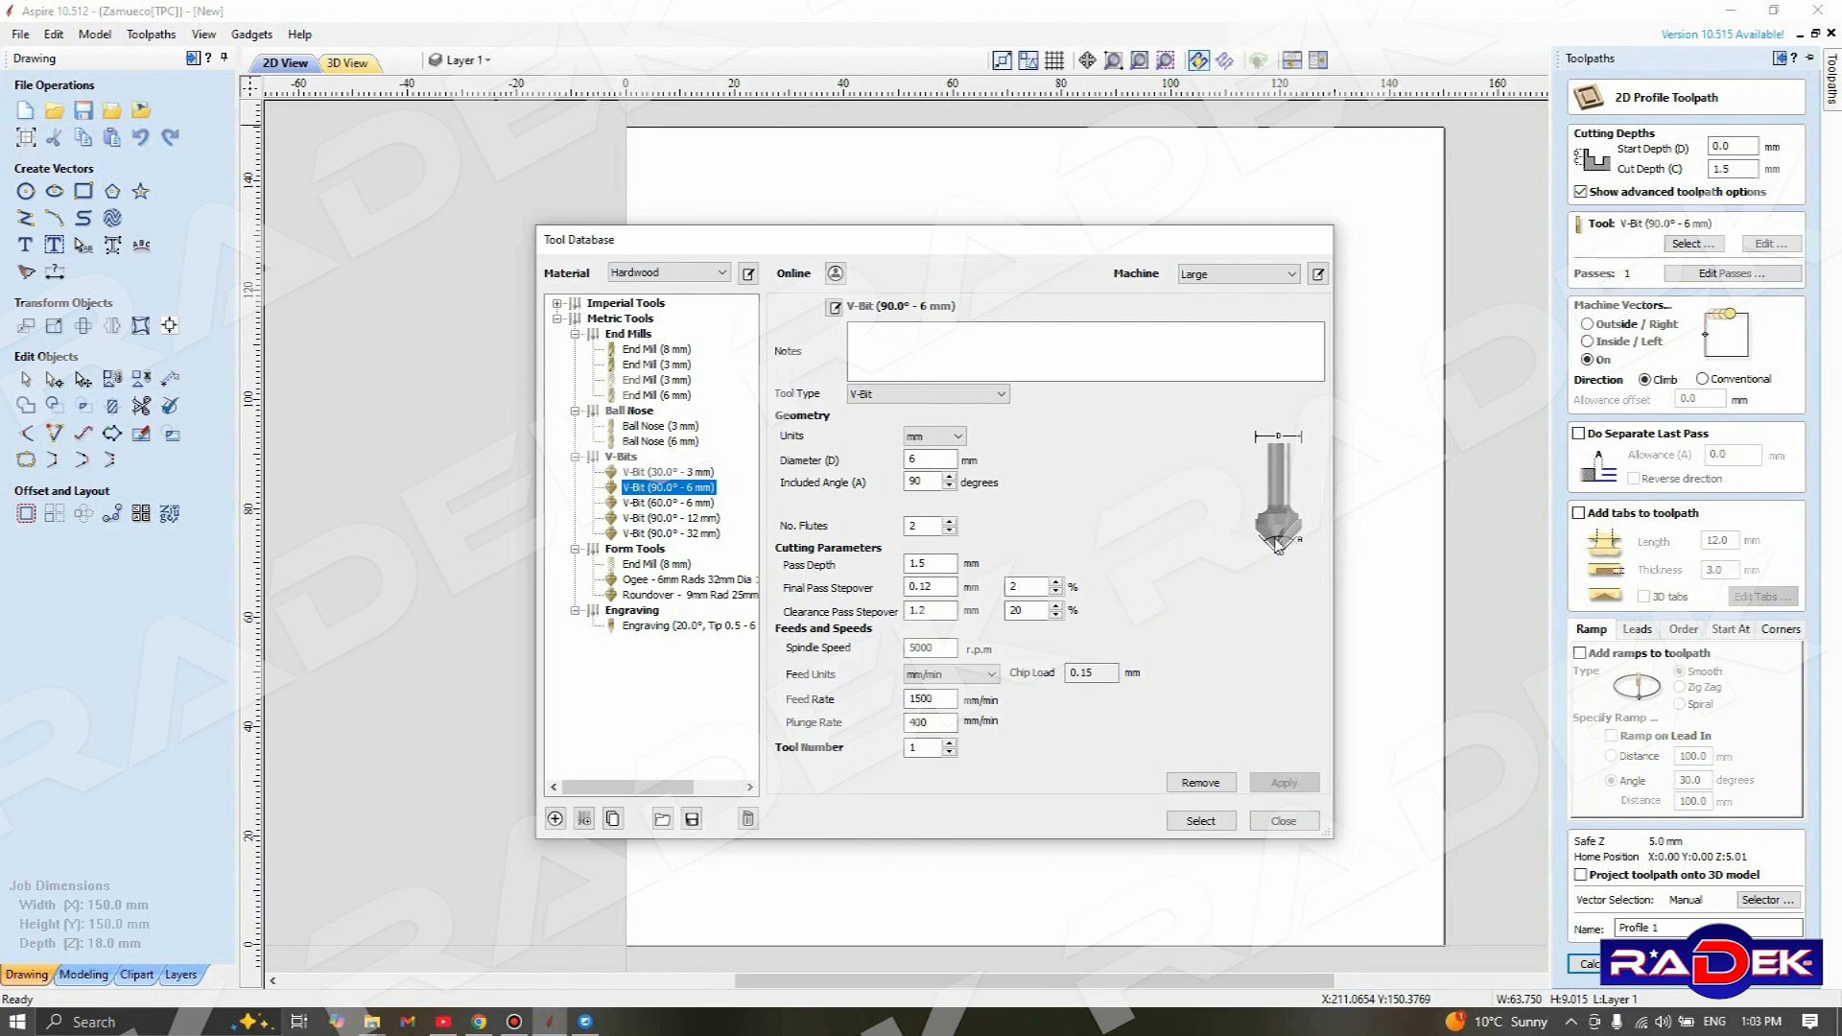
left_click(929, 483)
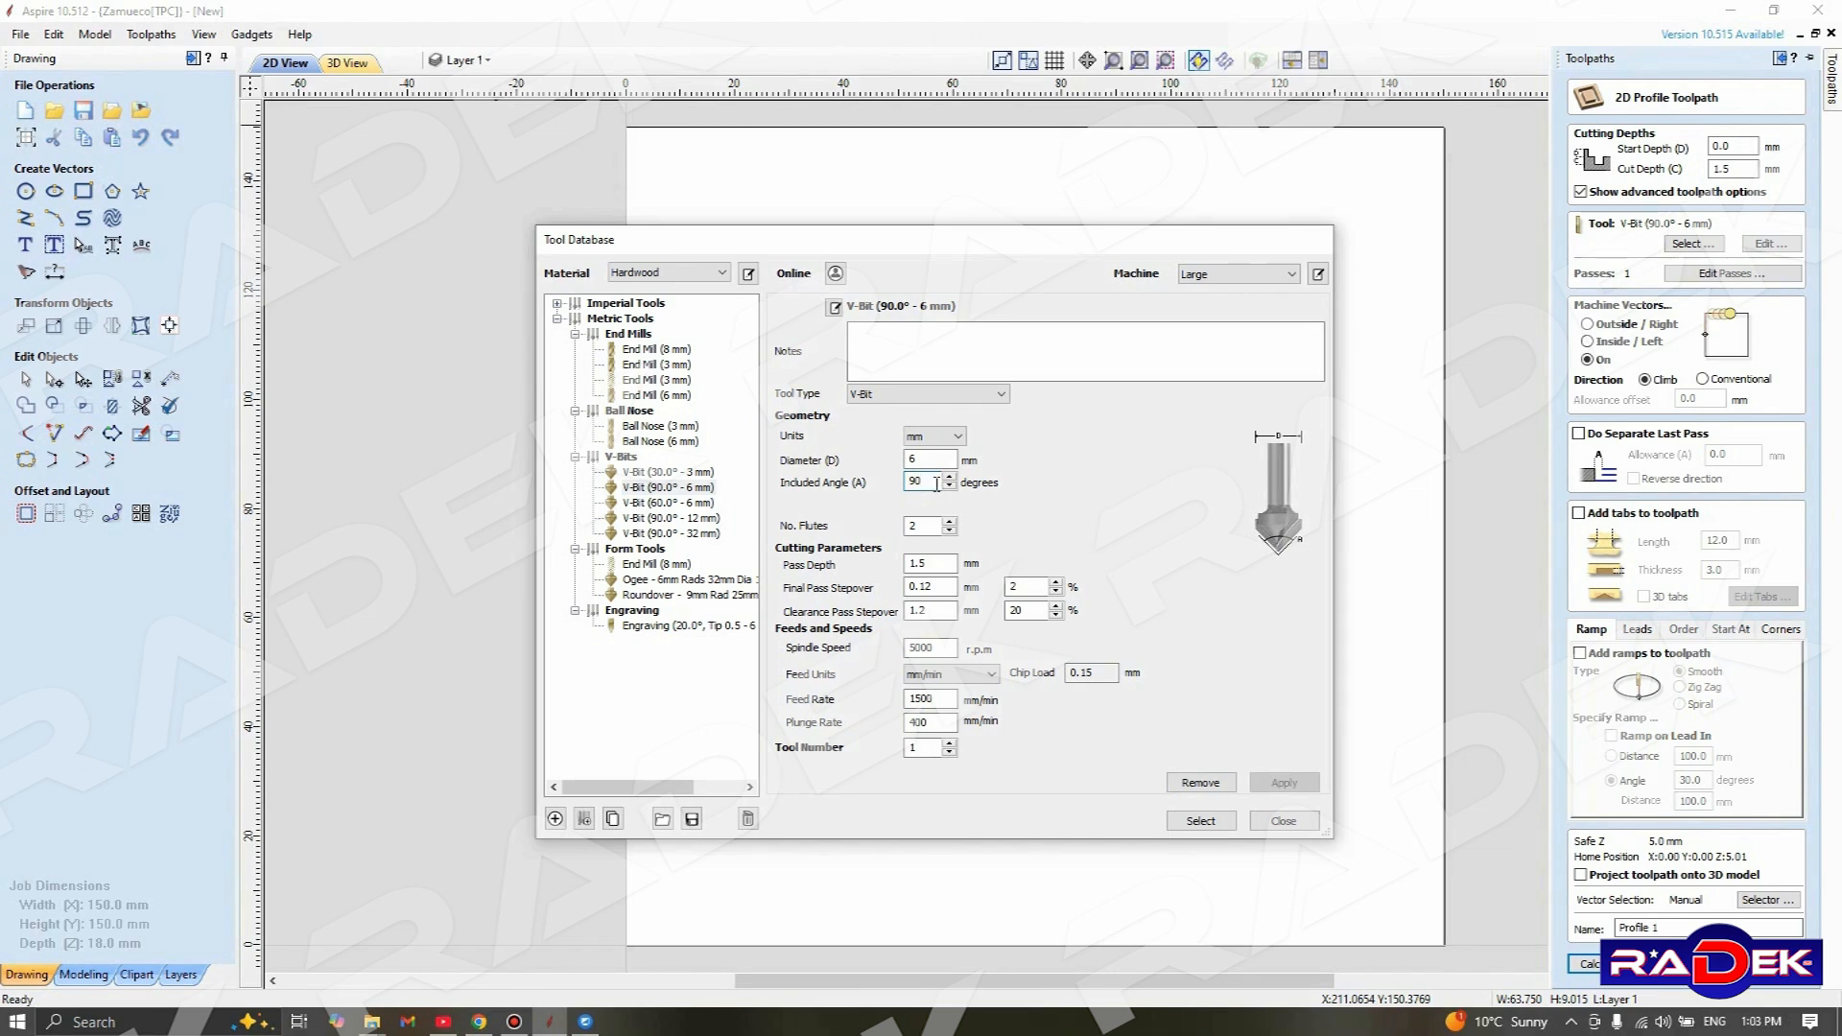
double_click(916, 525)
left_click(1005, 532)
Set the pass depth of the 90° 6 mm V-bit to 0.5 mm
left_click(931, 562)
key("BackSpace")
key("BackSpace")
type("0")
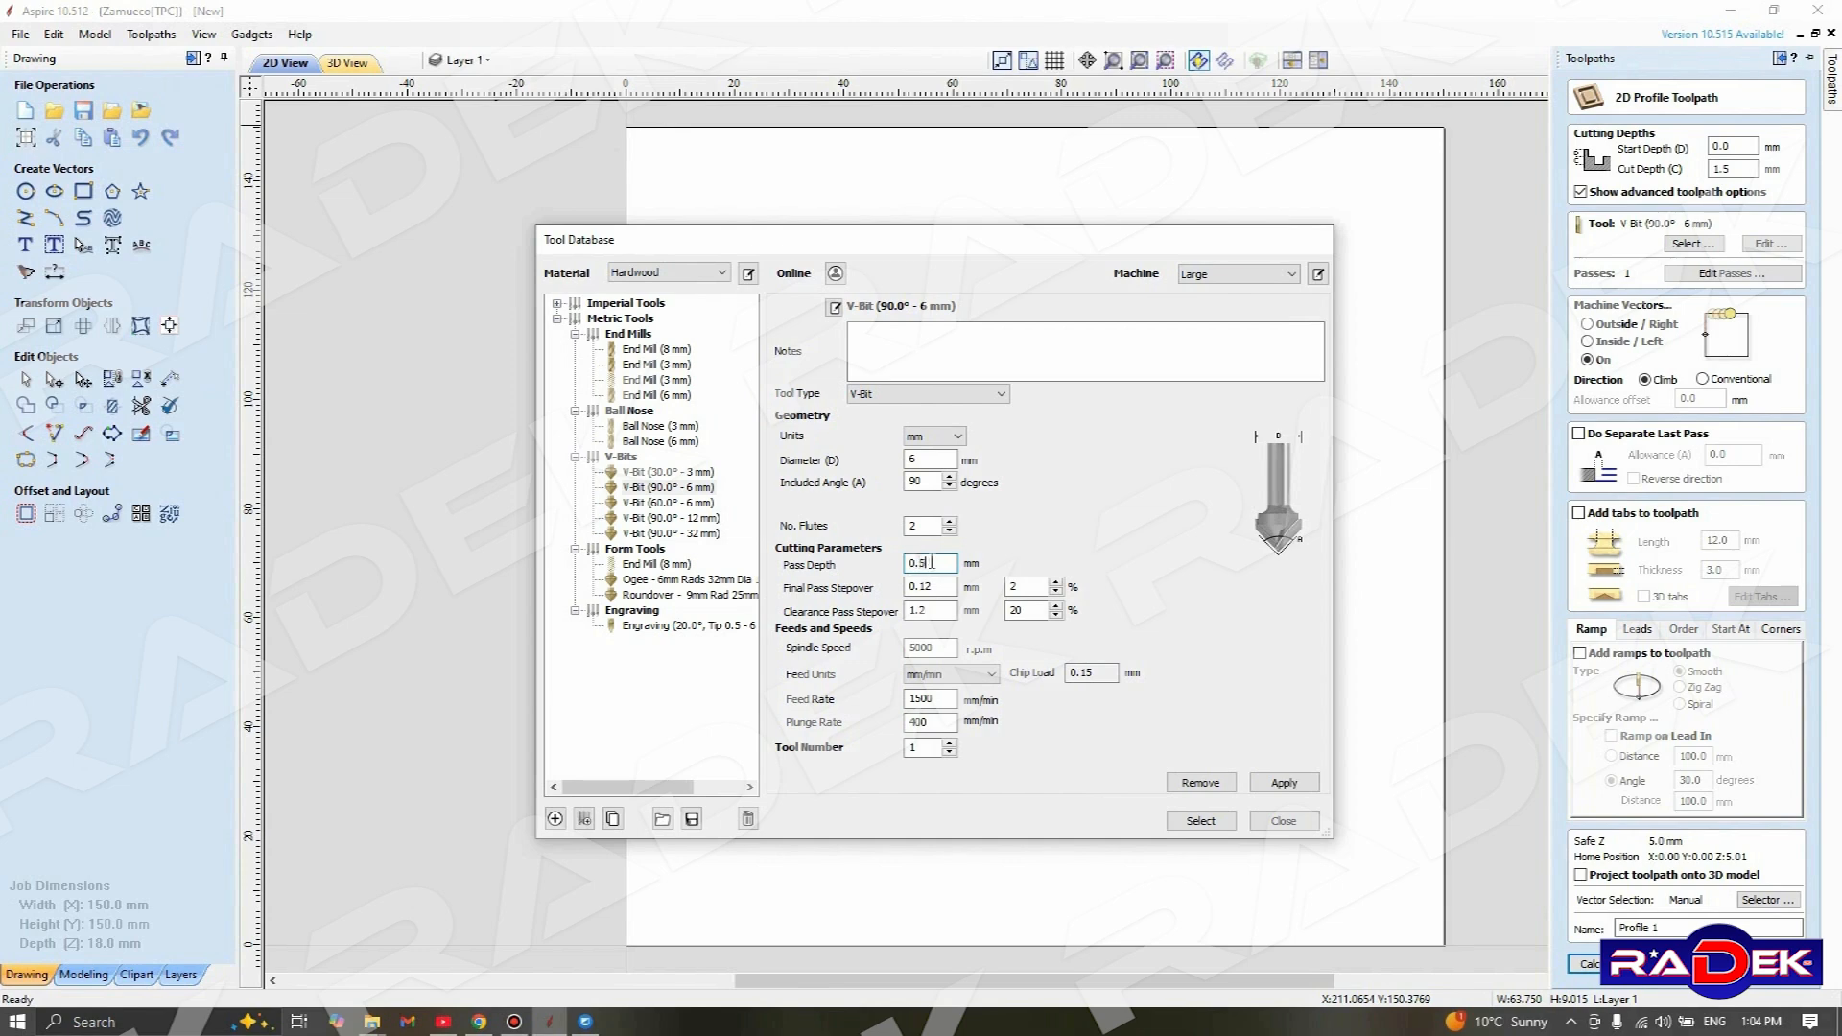
type(".5")
double_click(930, 562)
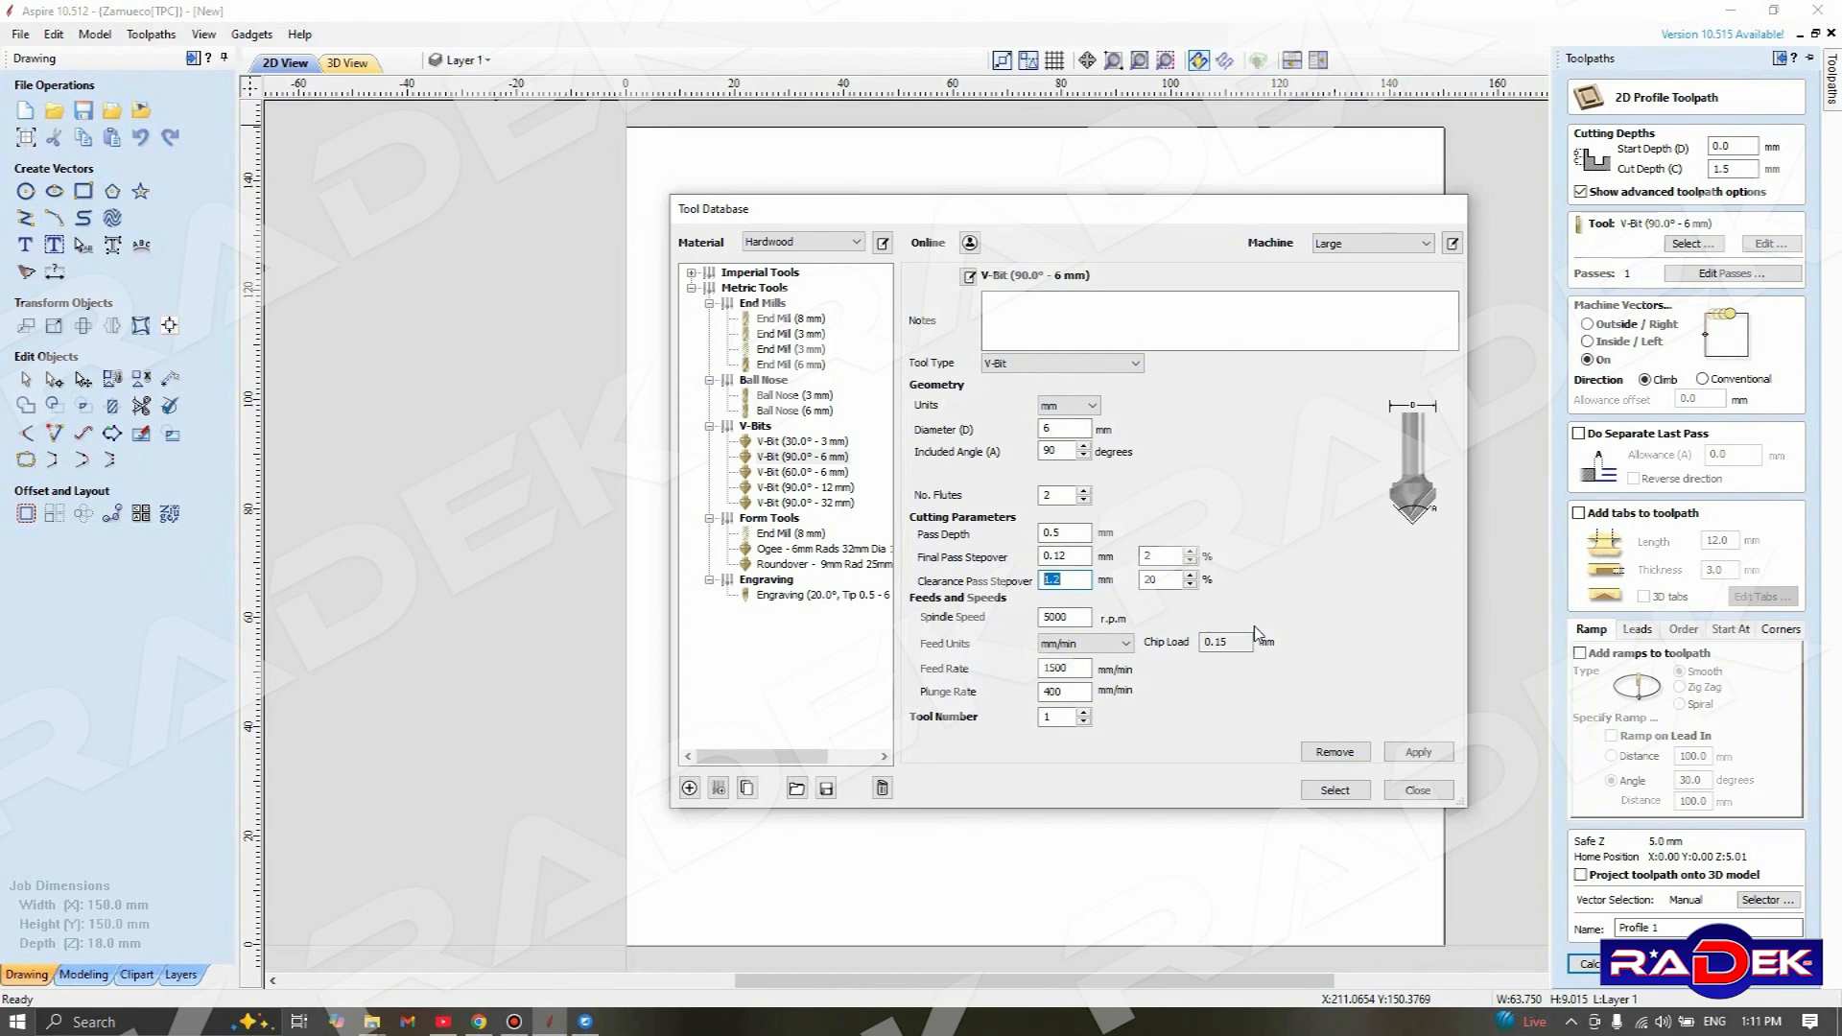
Review the V-bit's clearance pass stepover and set its spindle speed to 6500 r.p.m
left_click(1083, 580)
double_click(1074, 582)
double_click(1159, 579)
left_click_drag(1077, 617, 926, 626)
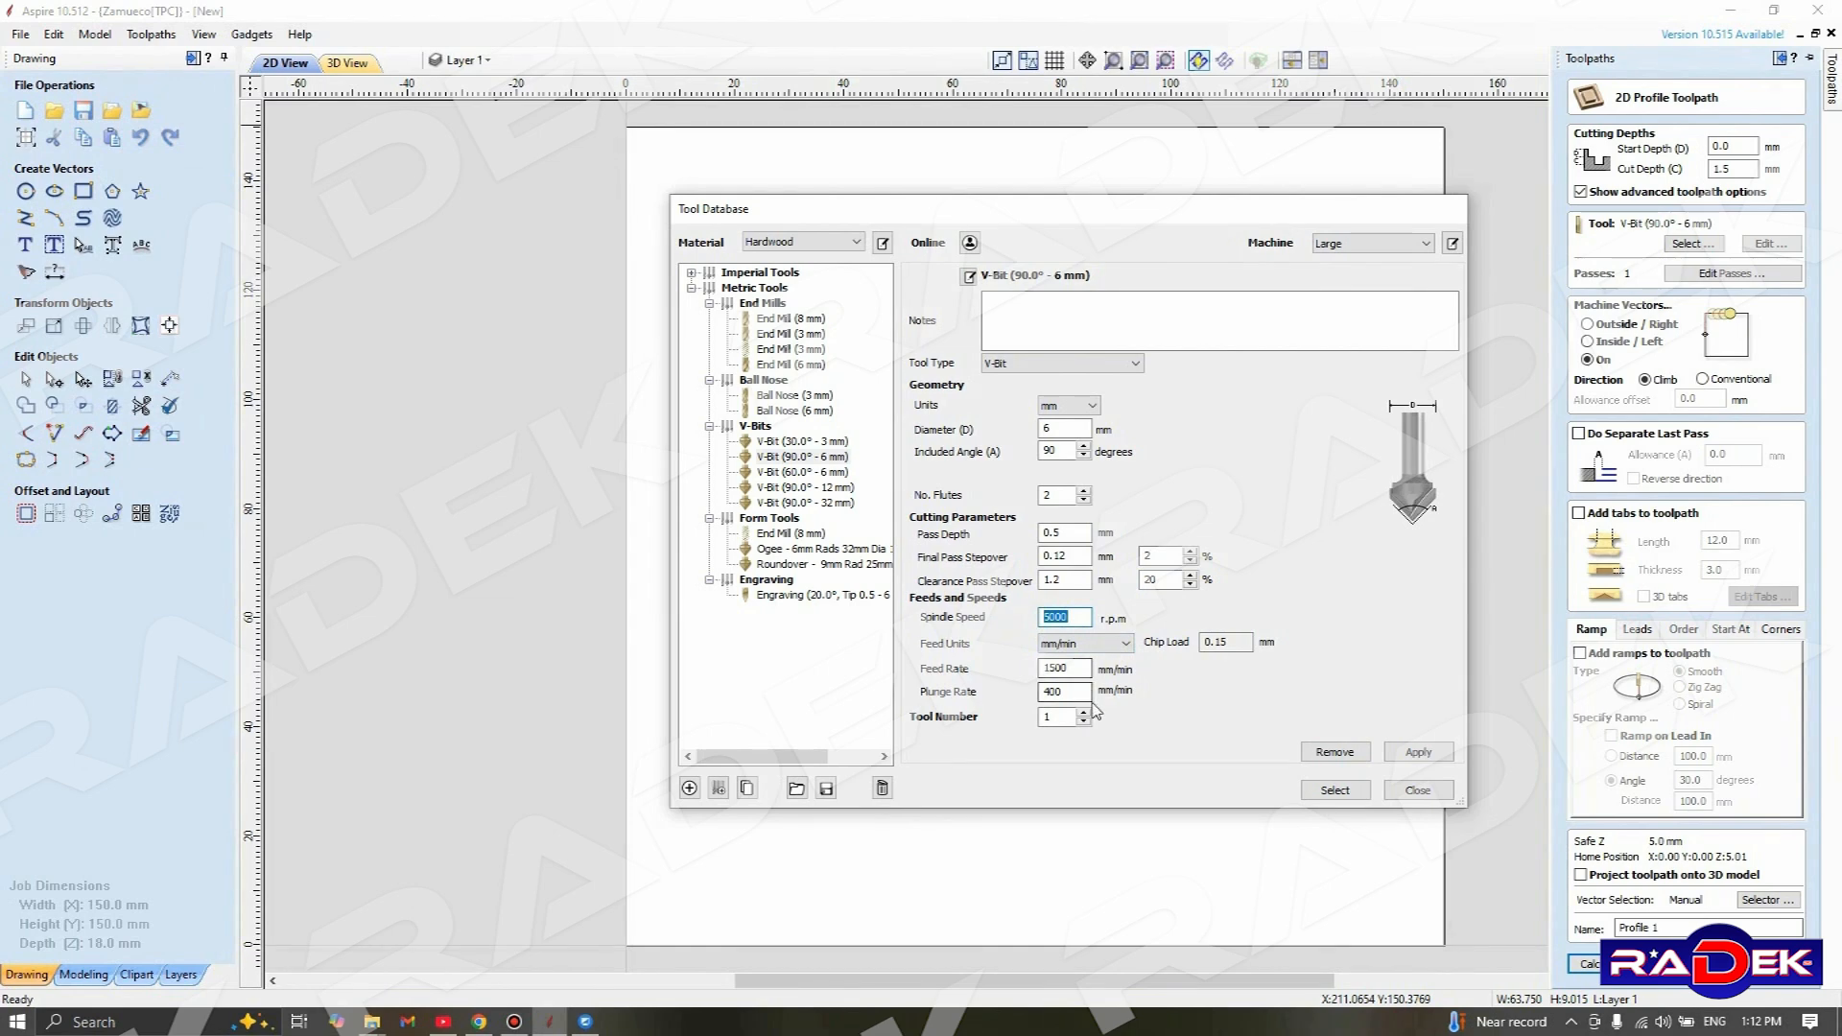
left_click(1076, 615)
double_click(1078, 618)
type("6500")
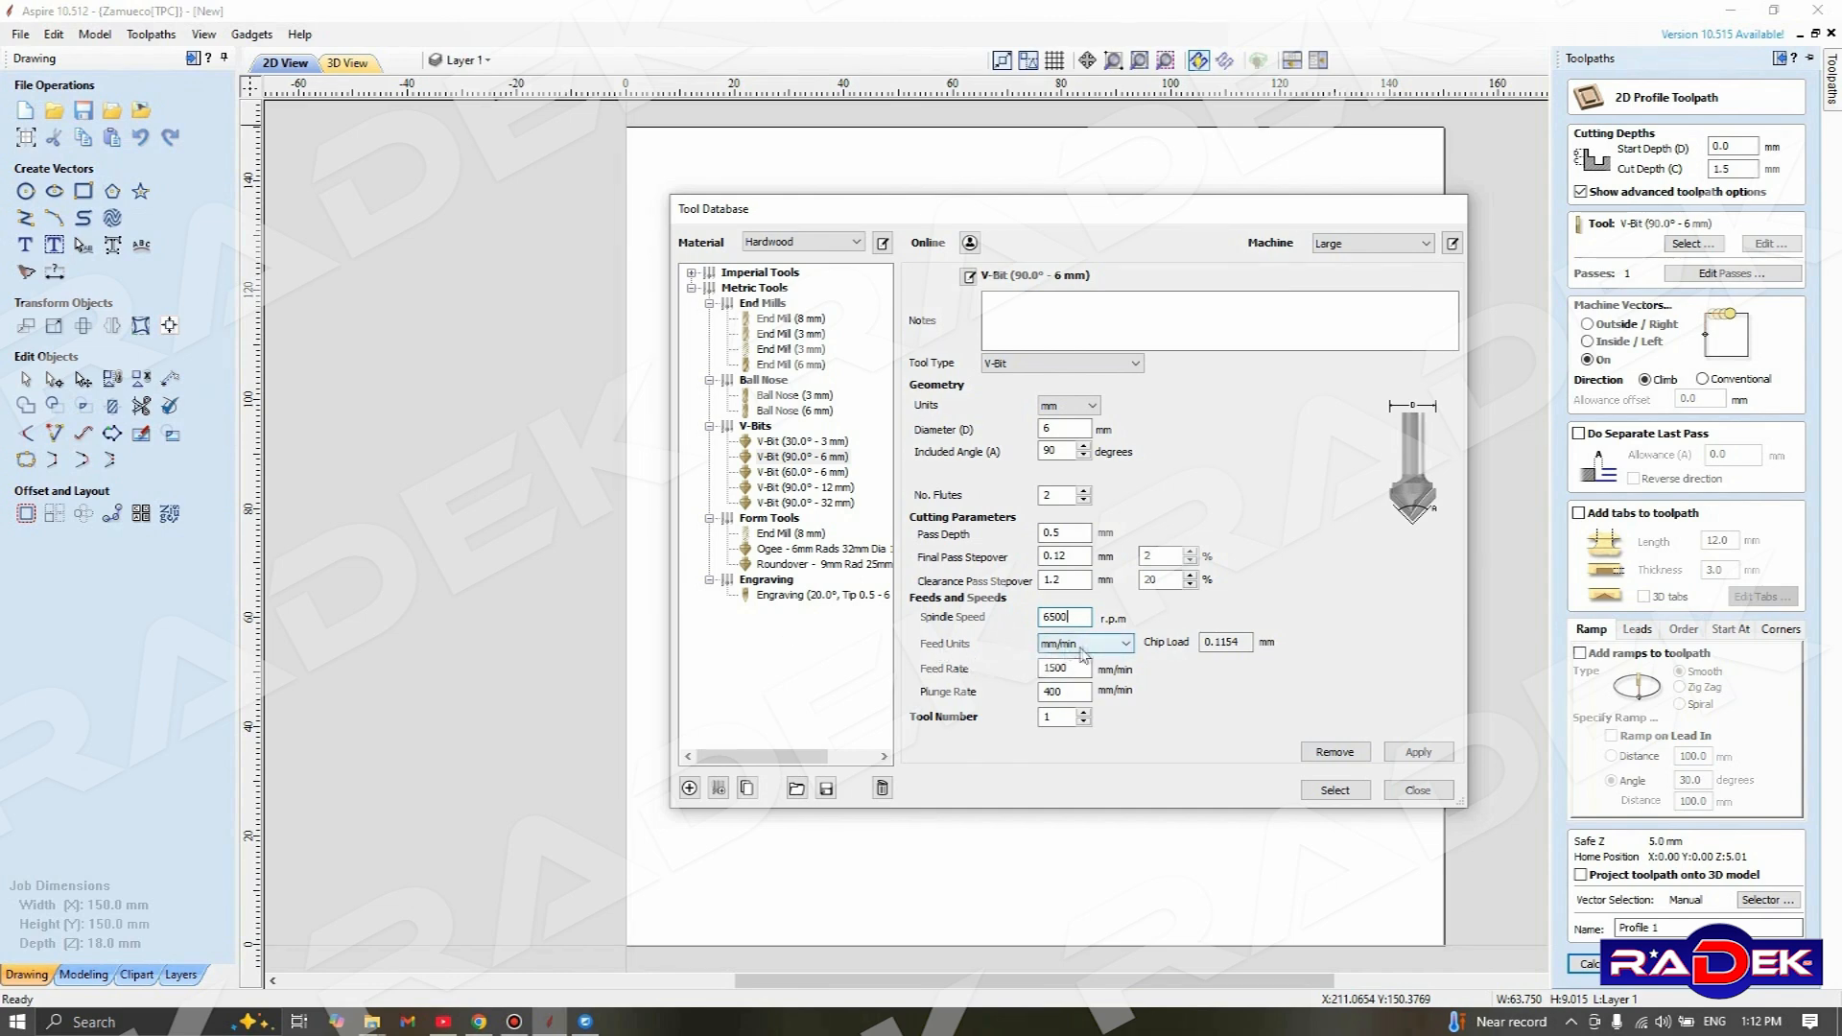
Review the V-bit's available feed units, keeping mm/min, and check its feed rate
left_click(1126, 648)
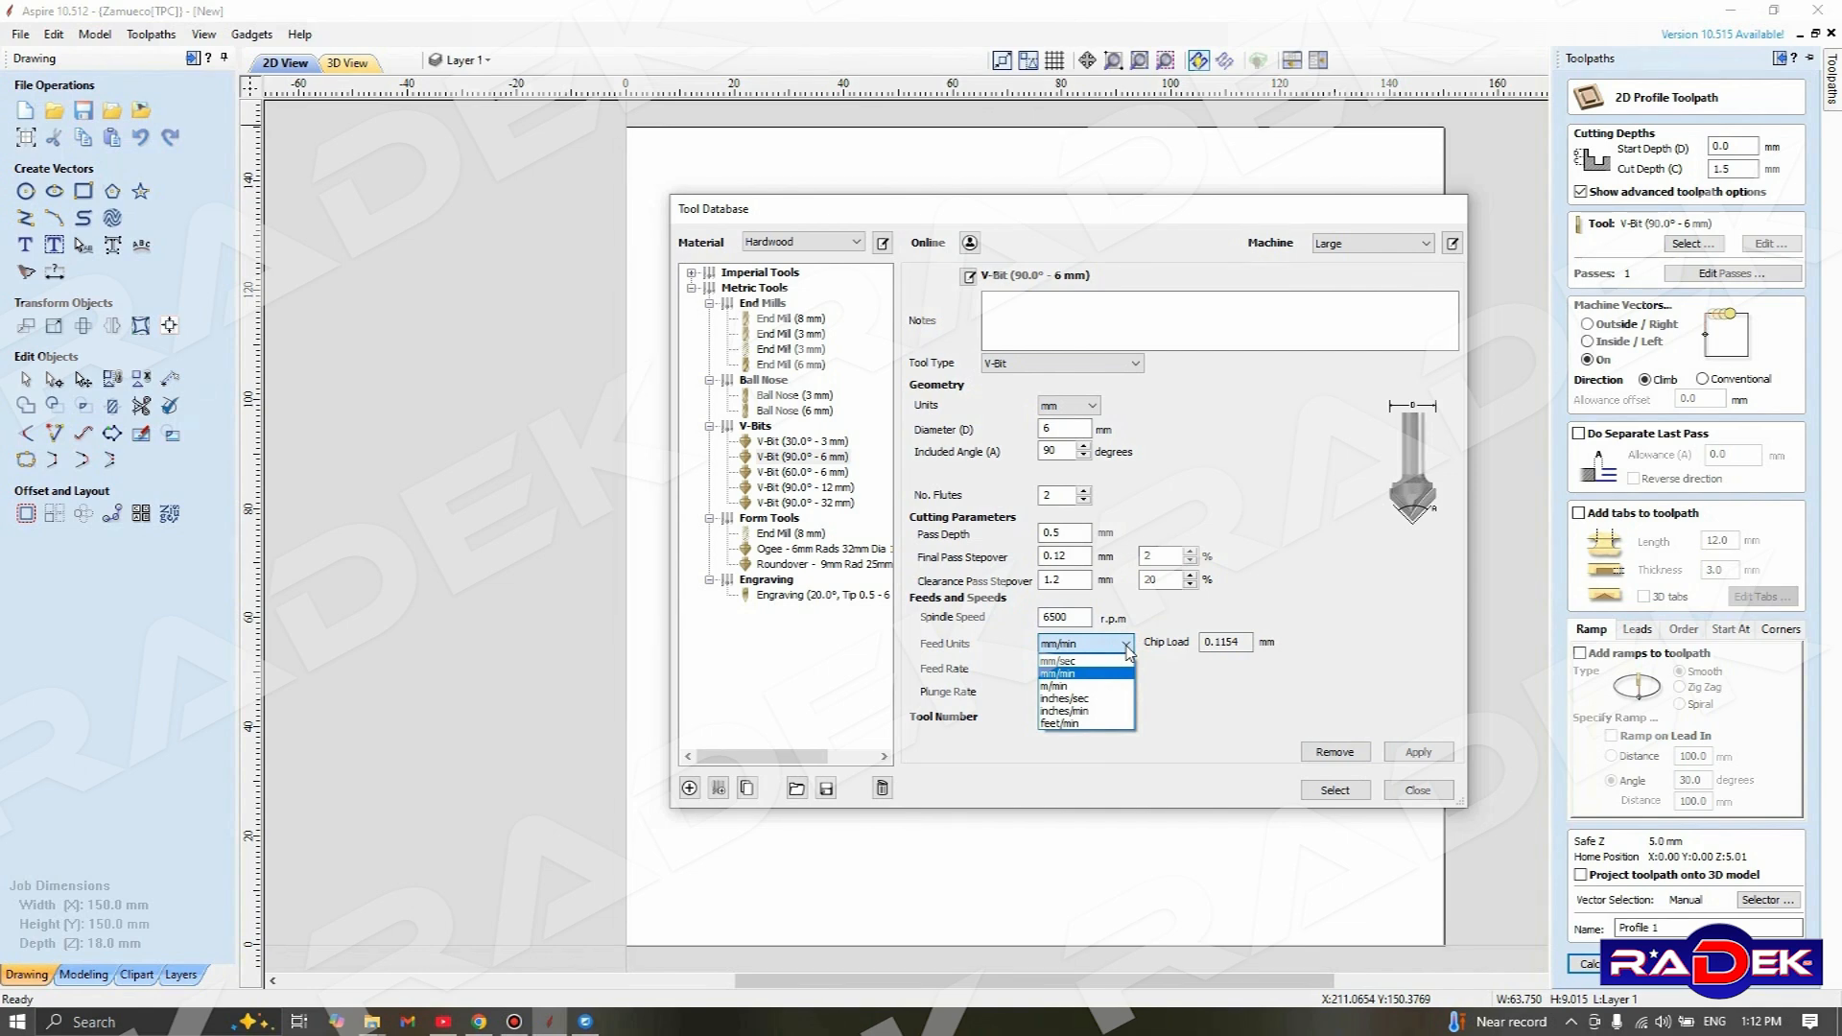
left_click(1127, 652)
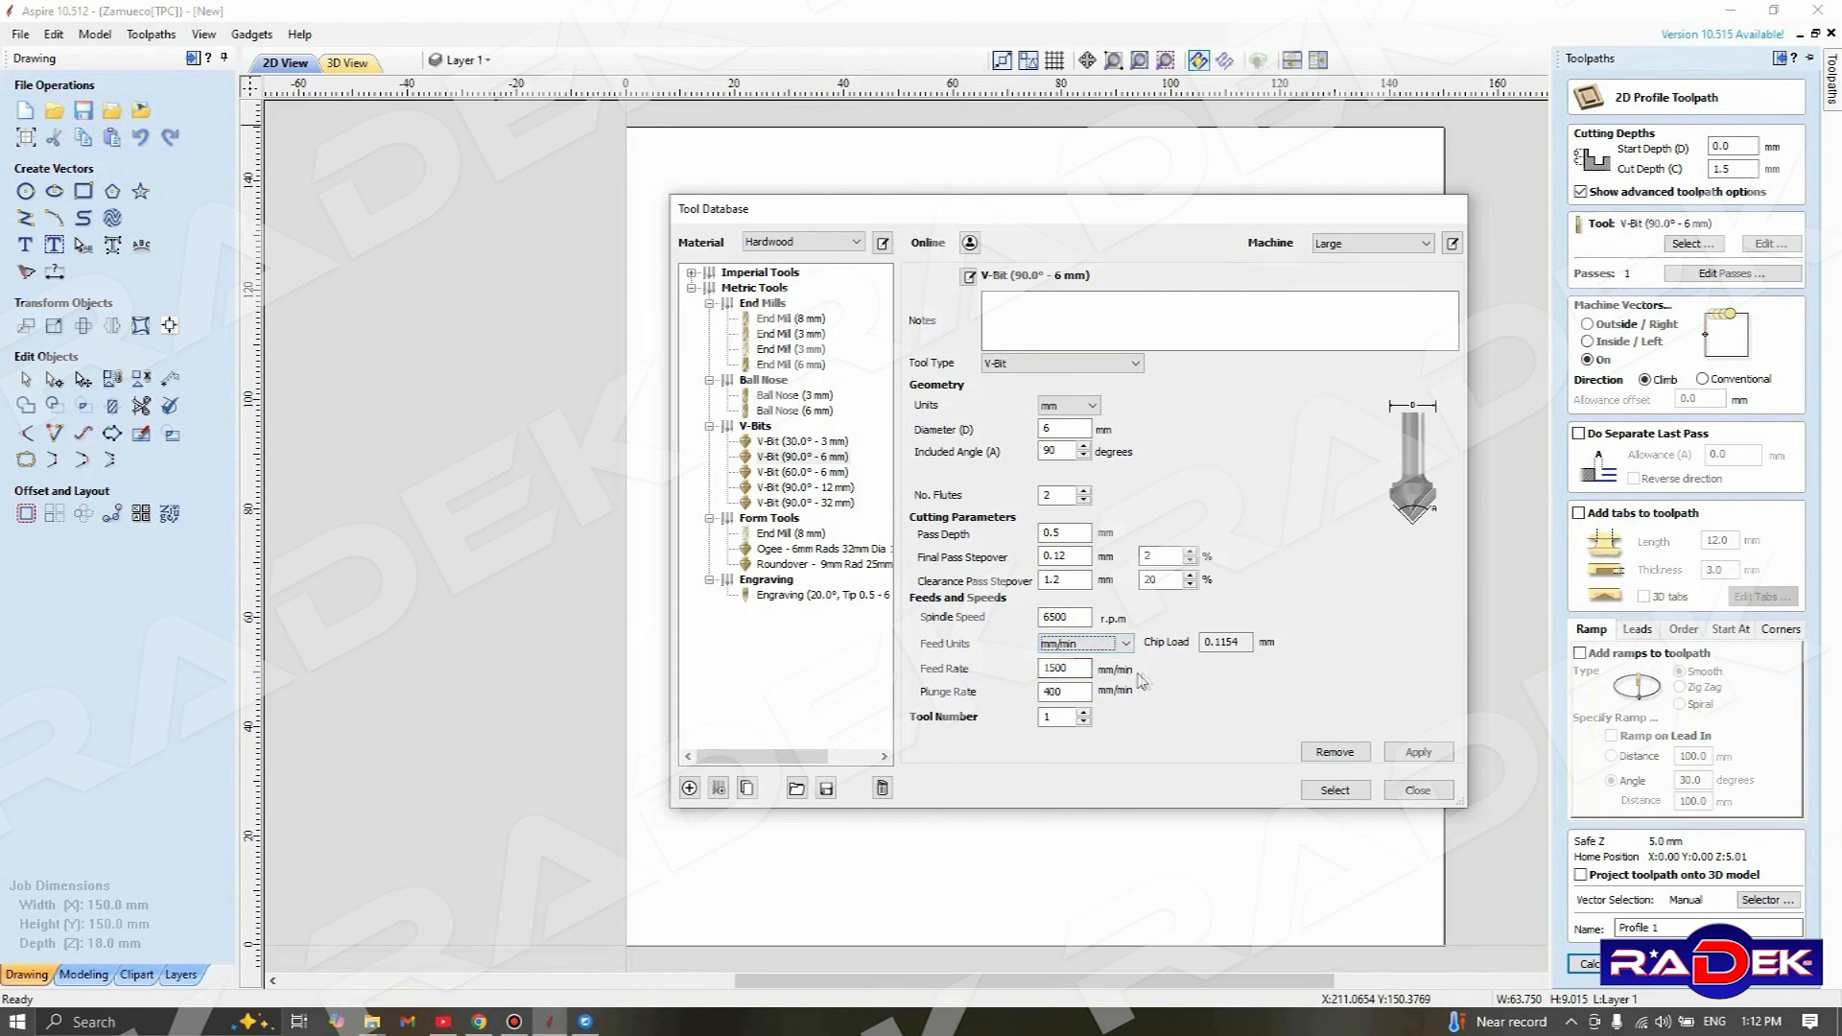
left_click(1127, 650)
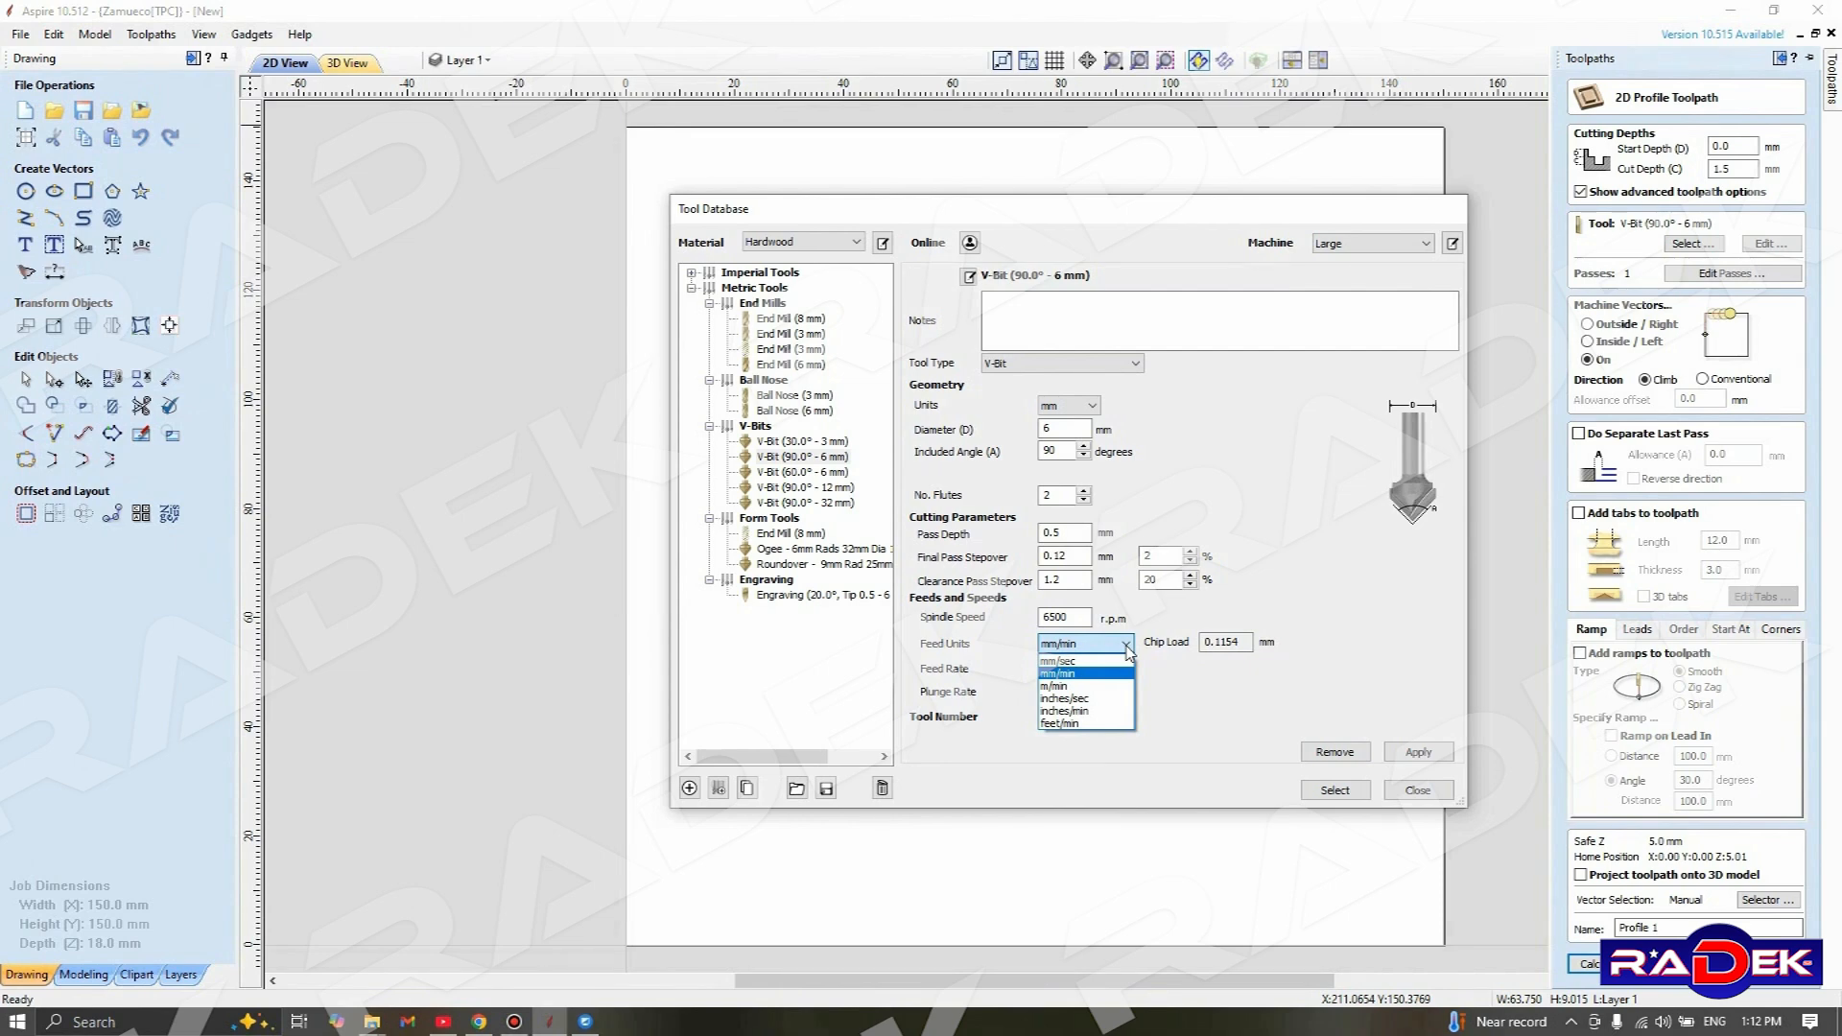
left_click(1127, 651)
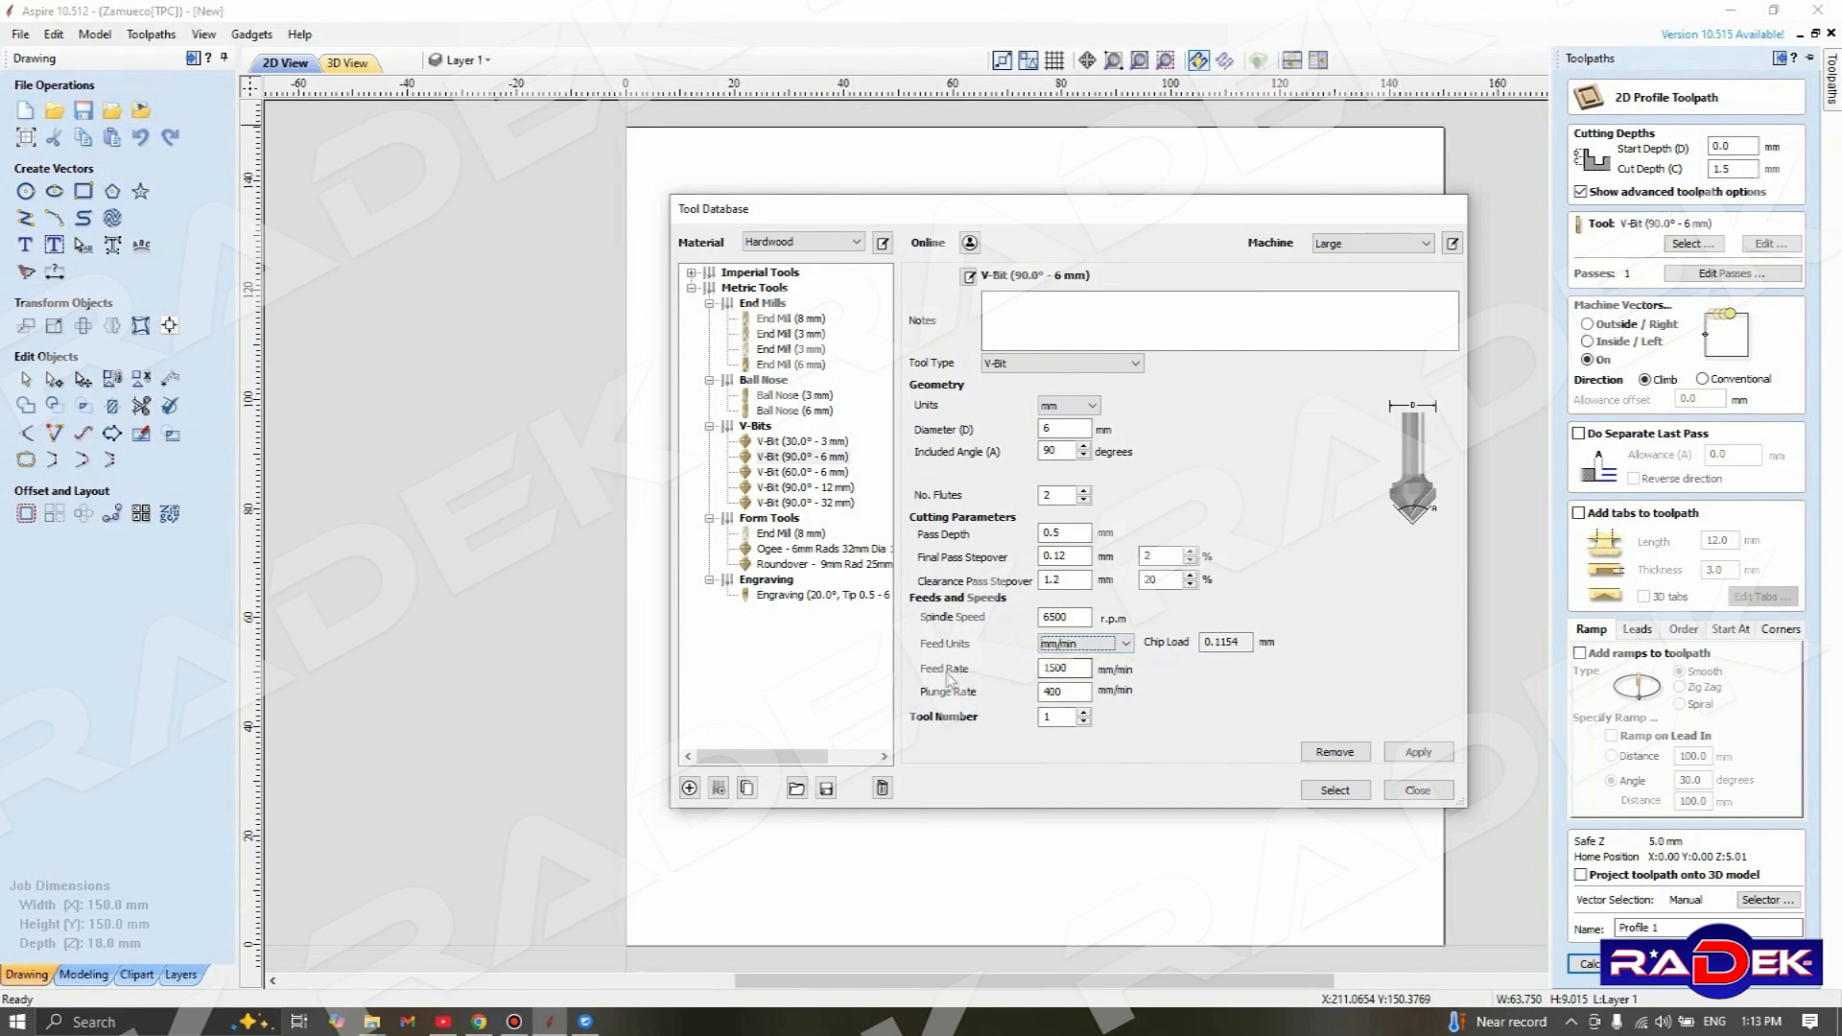
left_click(1099, 670)
left_click_drag(1082, 667, 1022, 676)
left_click(1089, 669)
Check the V-bit's plunge rate and tool number, apply its edited settings and select it for the profile toolpath
left_click(1090, 693)
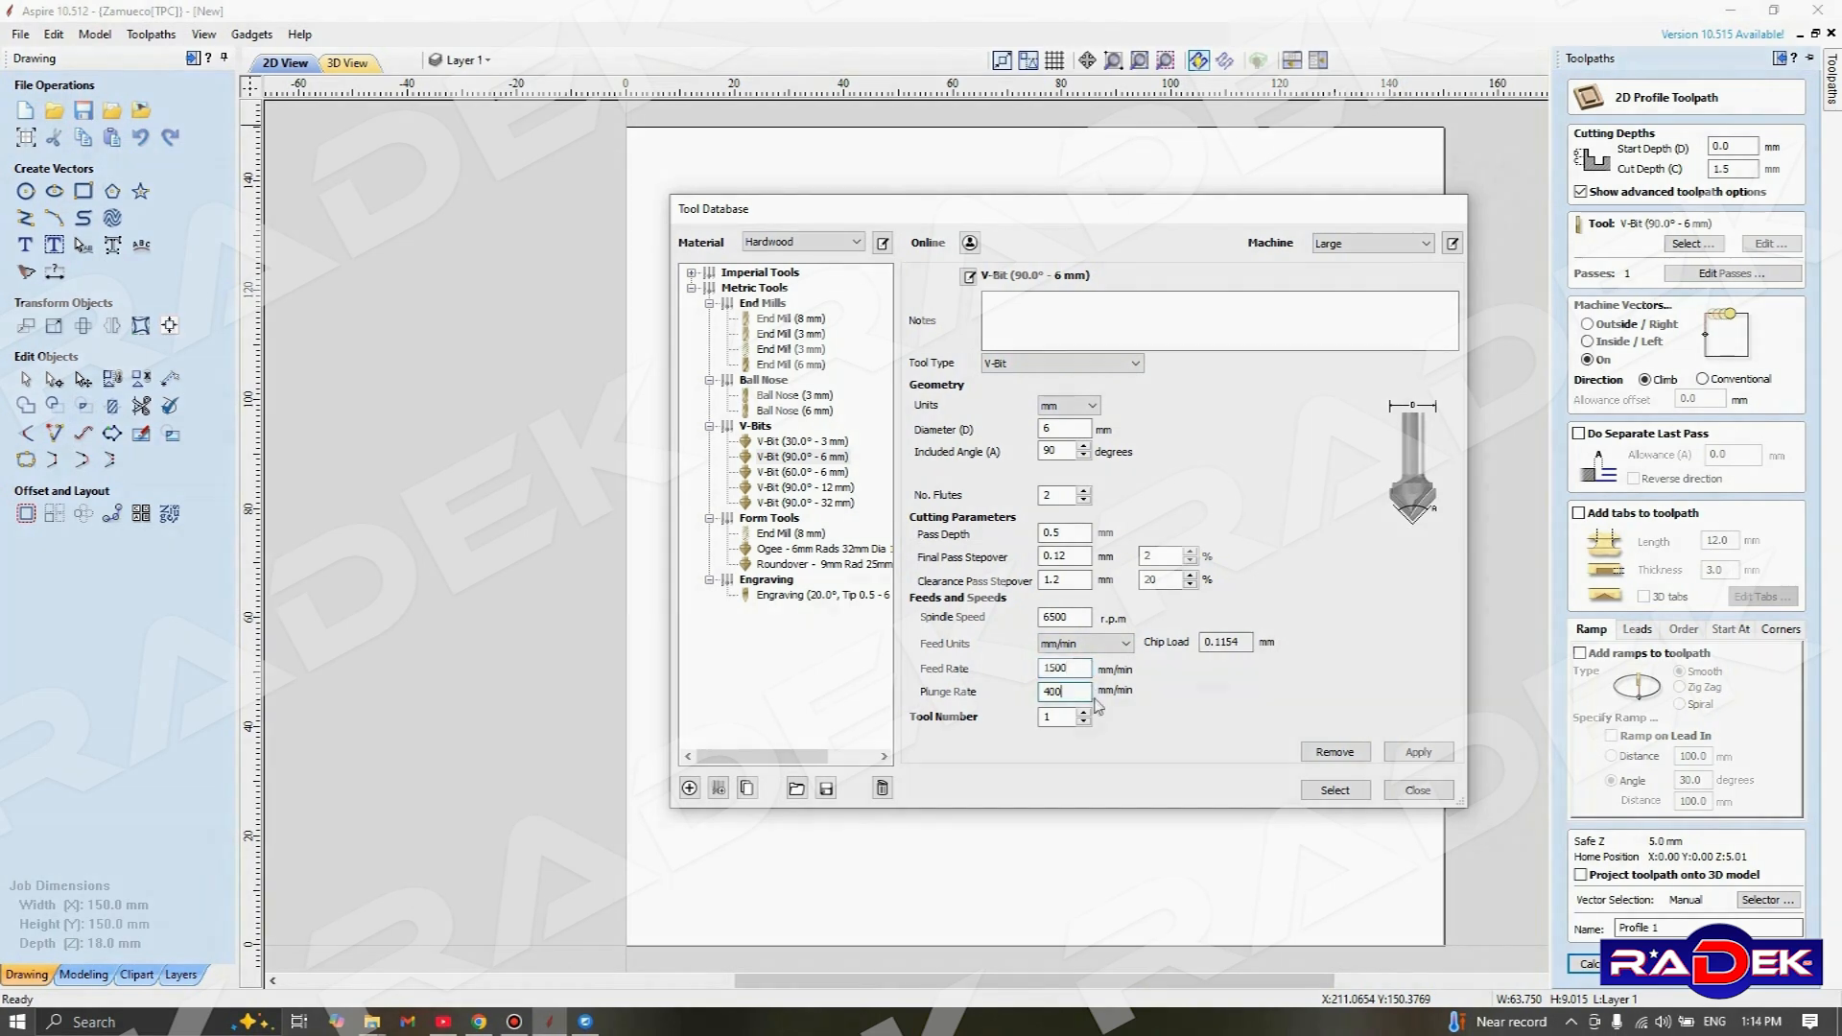
double_click(1071, 693)
double_click(1052, 717)
left_click_drag(1166, 705, 1114, 731)
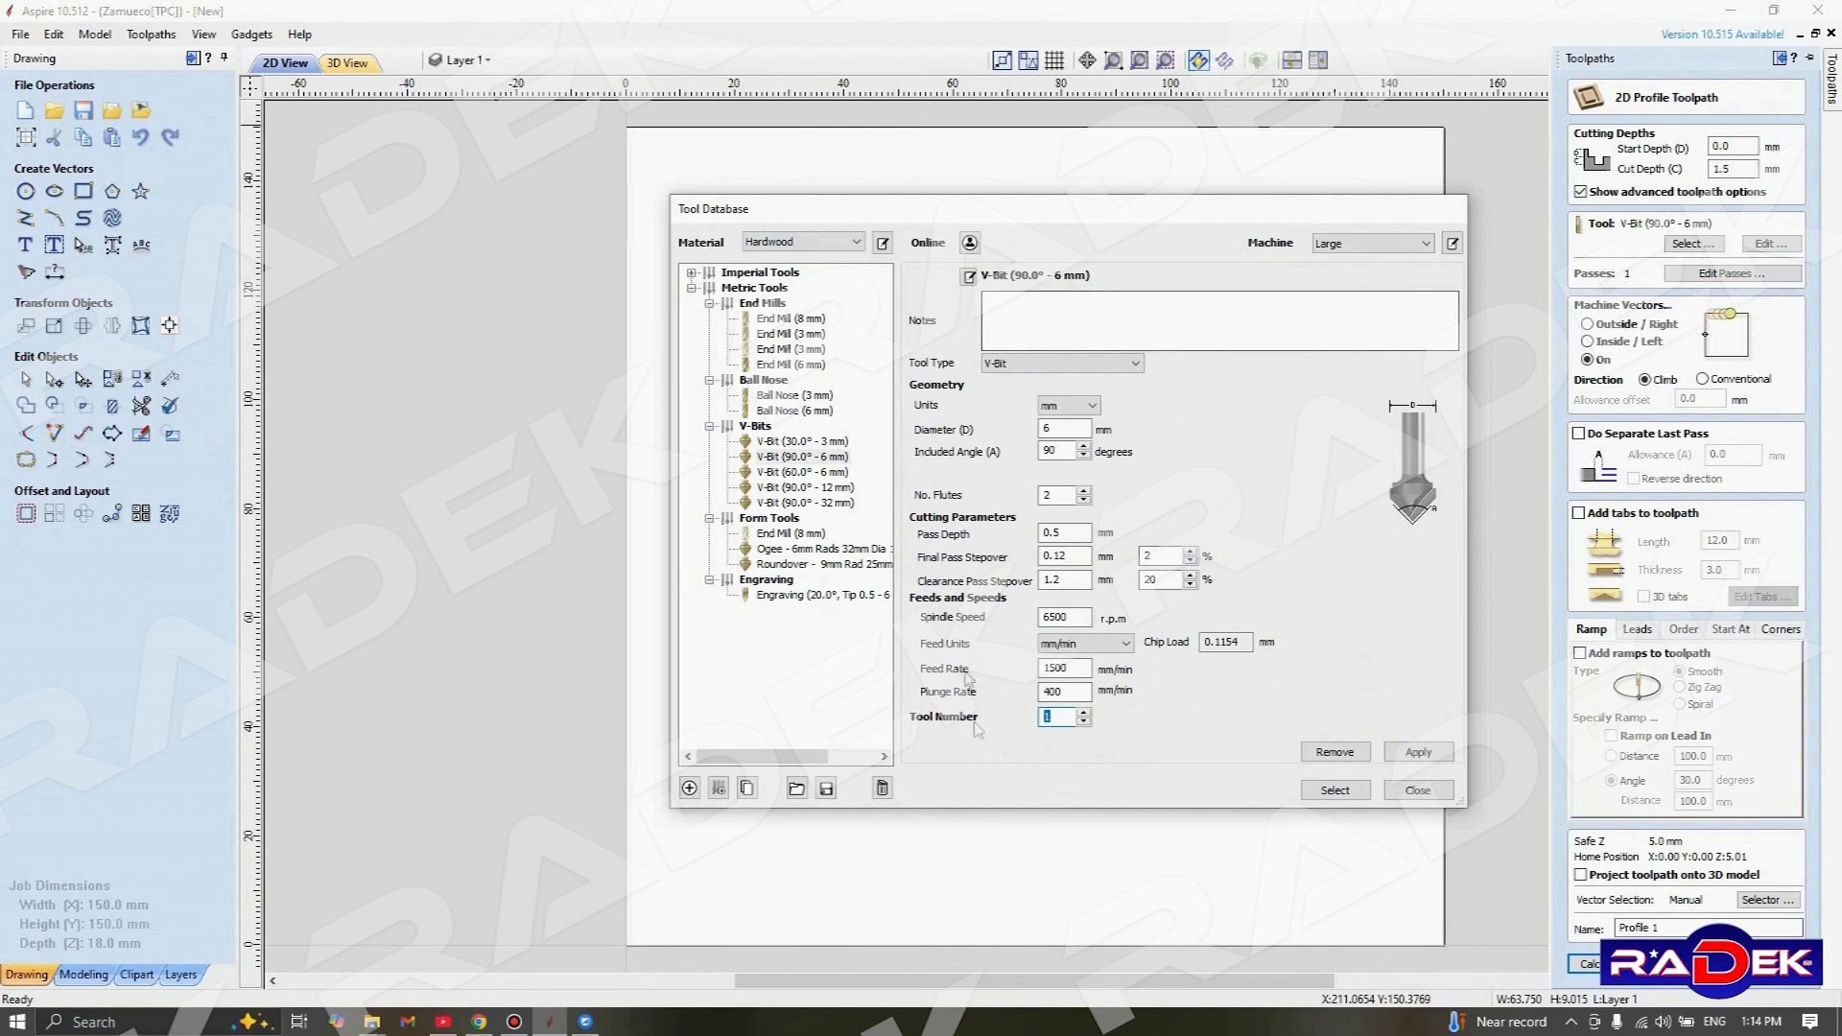
left_click(1418, 752)
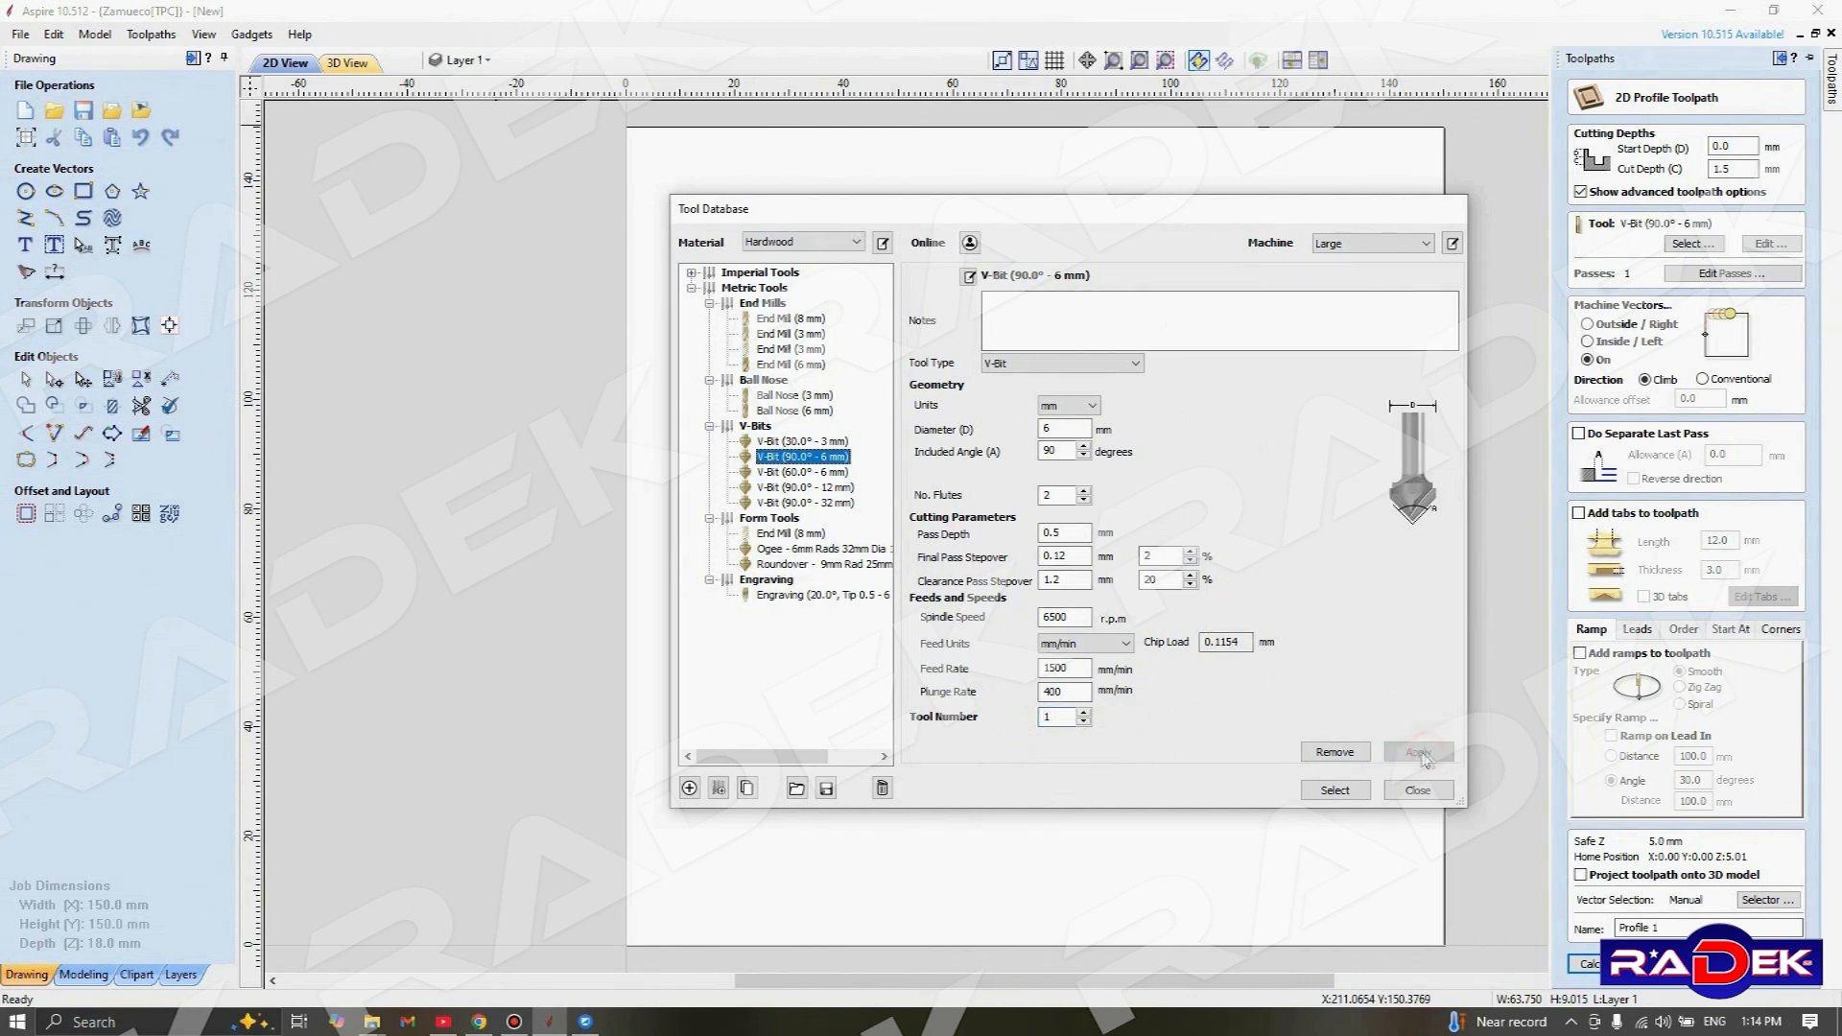
left_click(1335, 789)
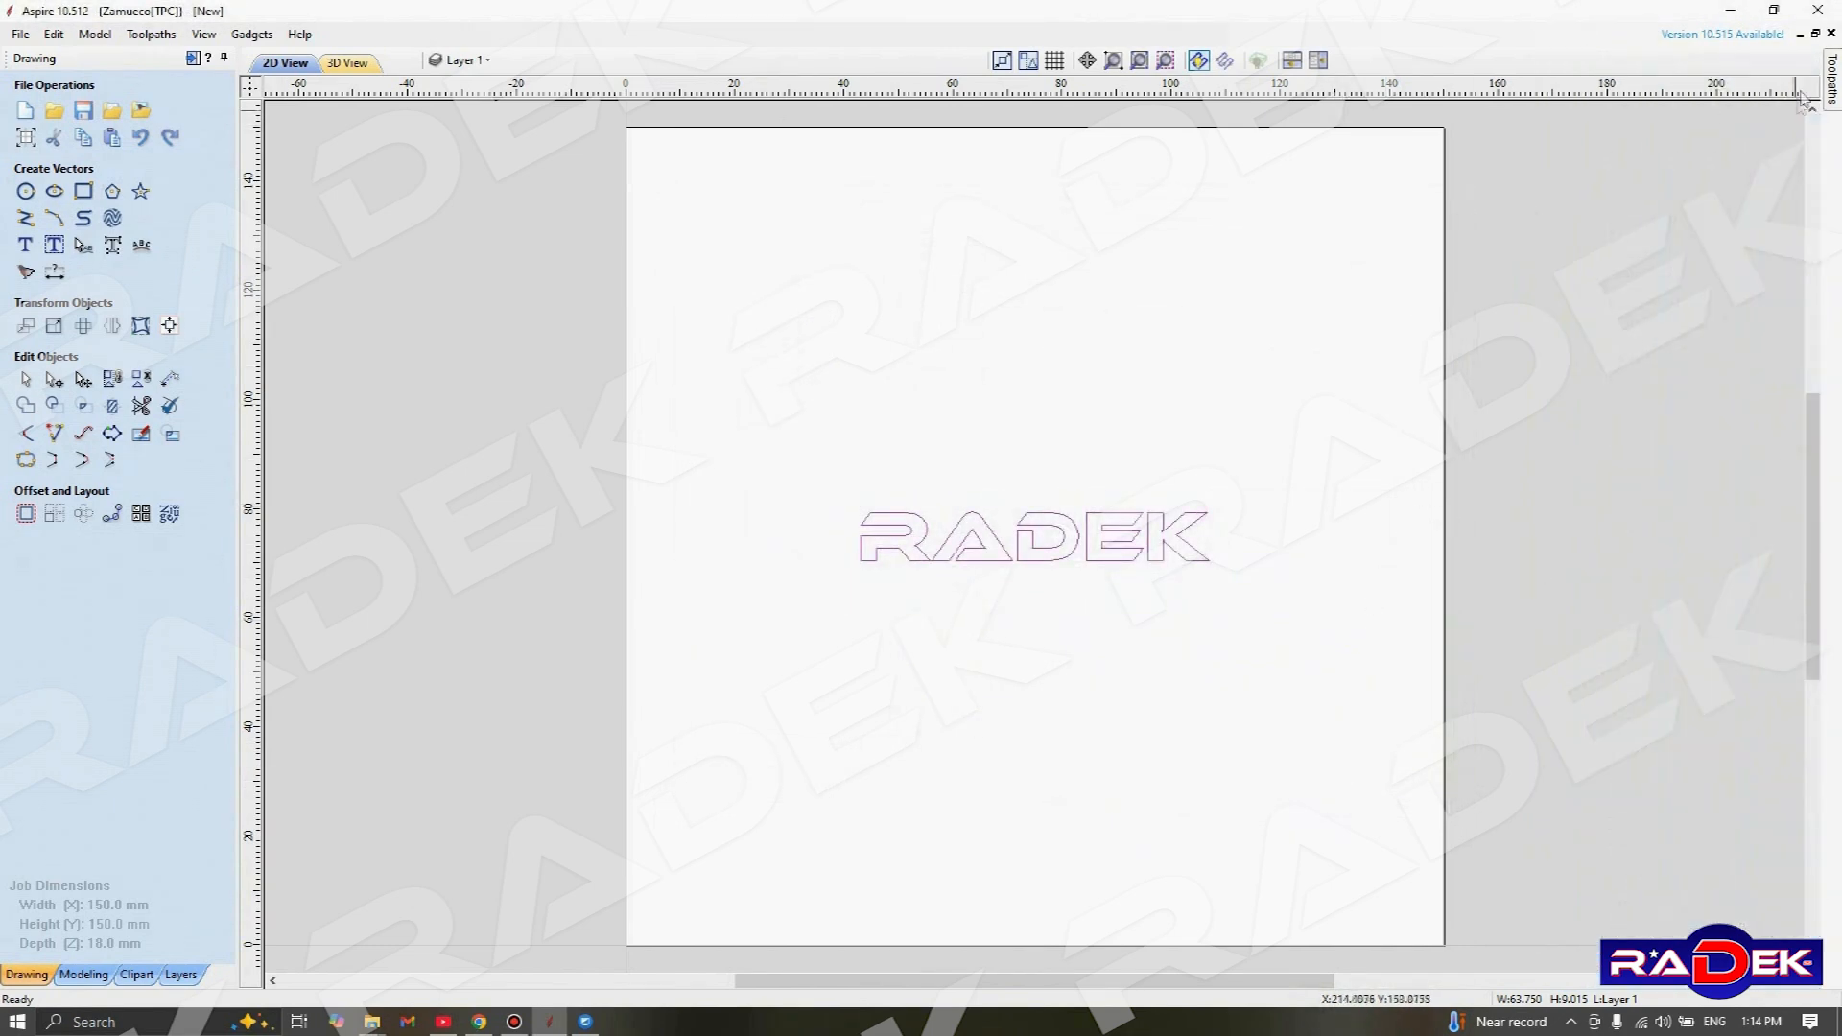
Recheck the V-bit's pass depth in the tool database and compare it with the toolpath's cut depth
mouse_move(1835, 84)
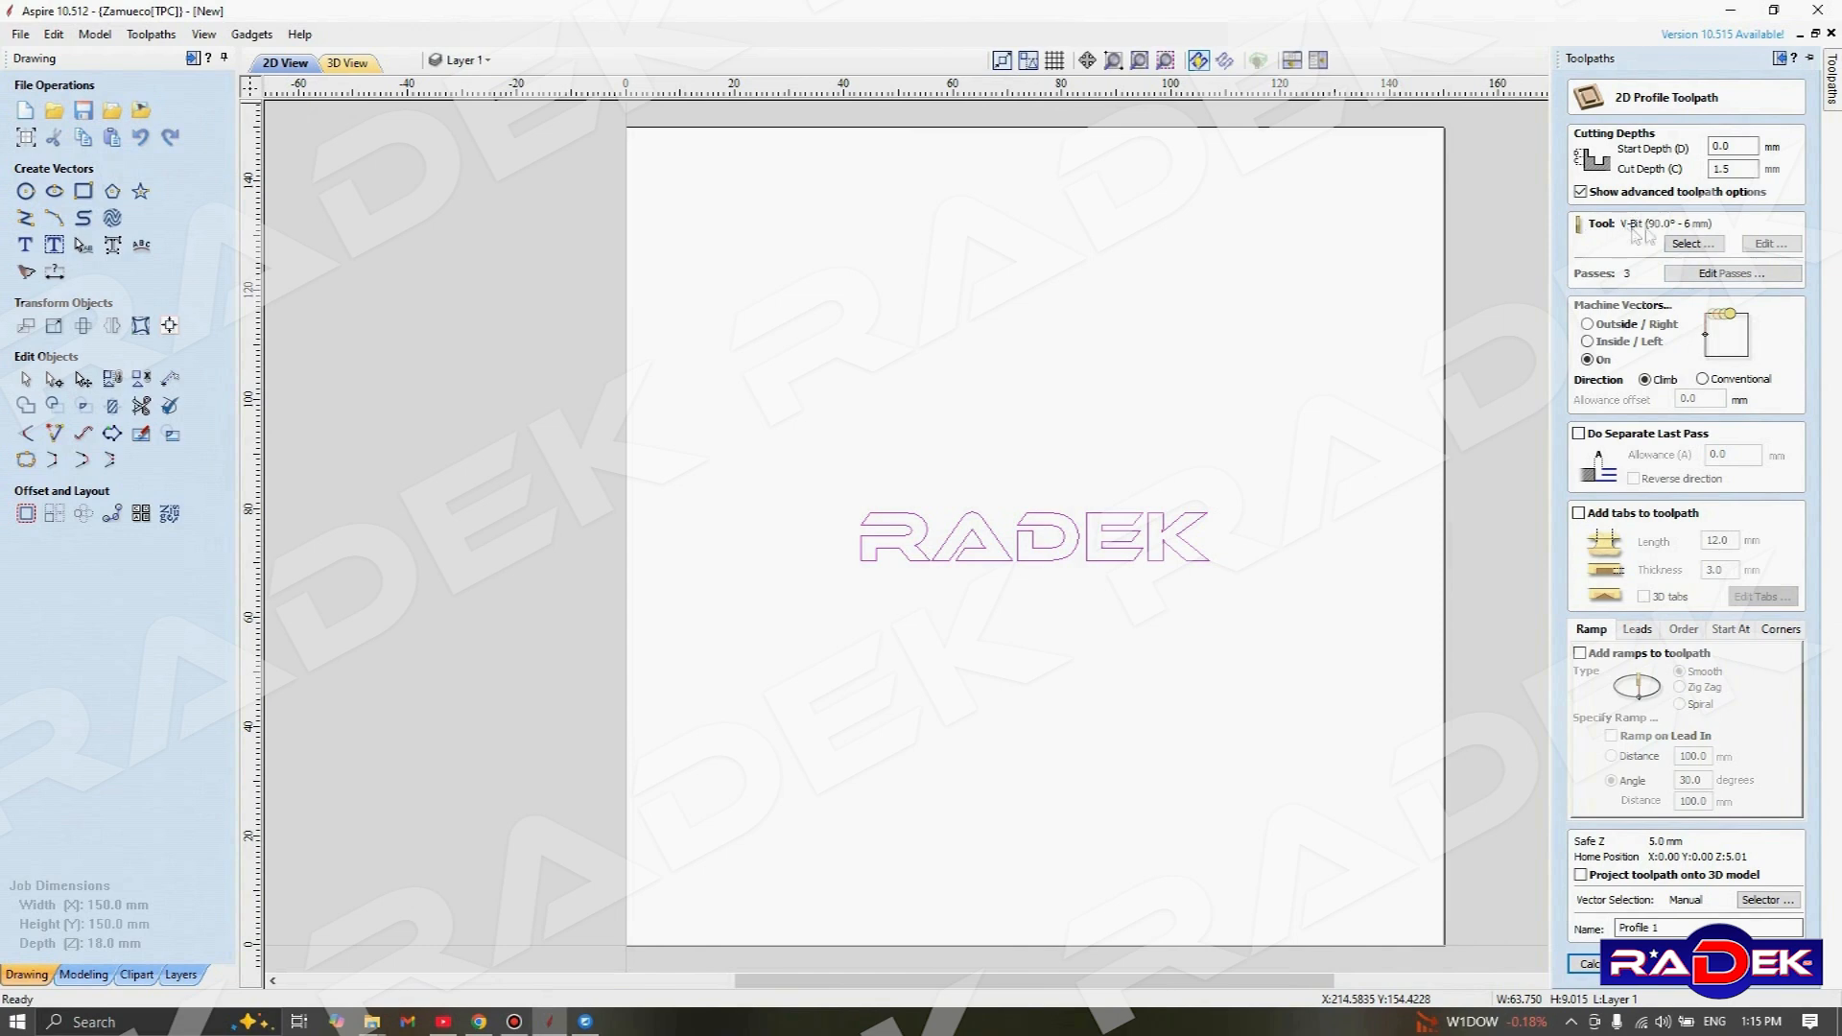
left_click(1690, 244)
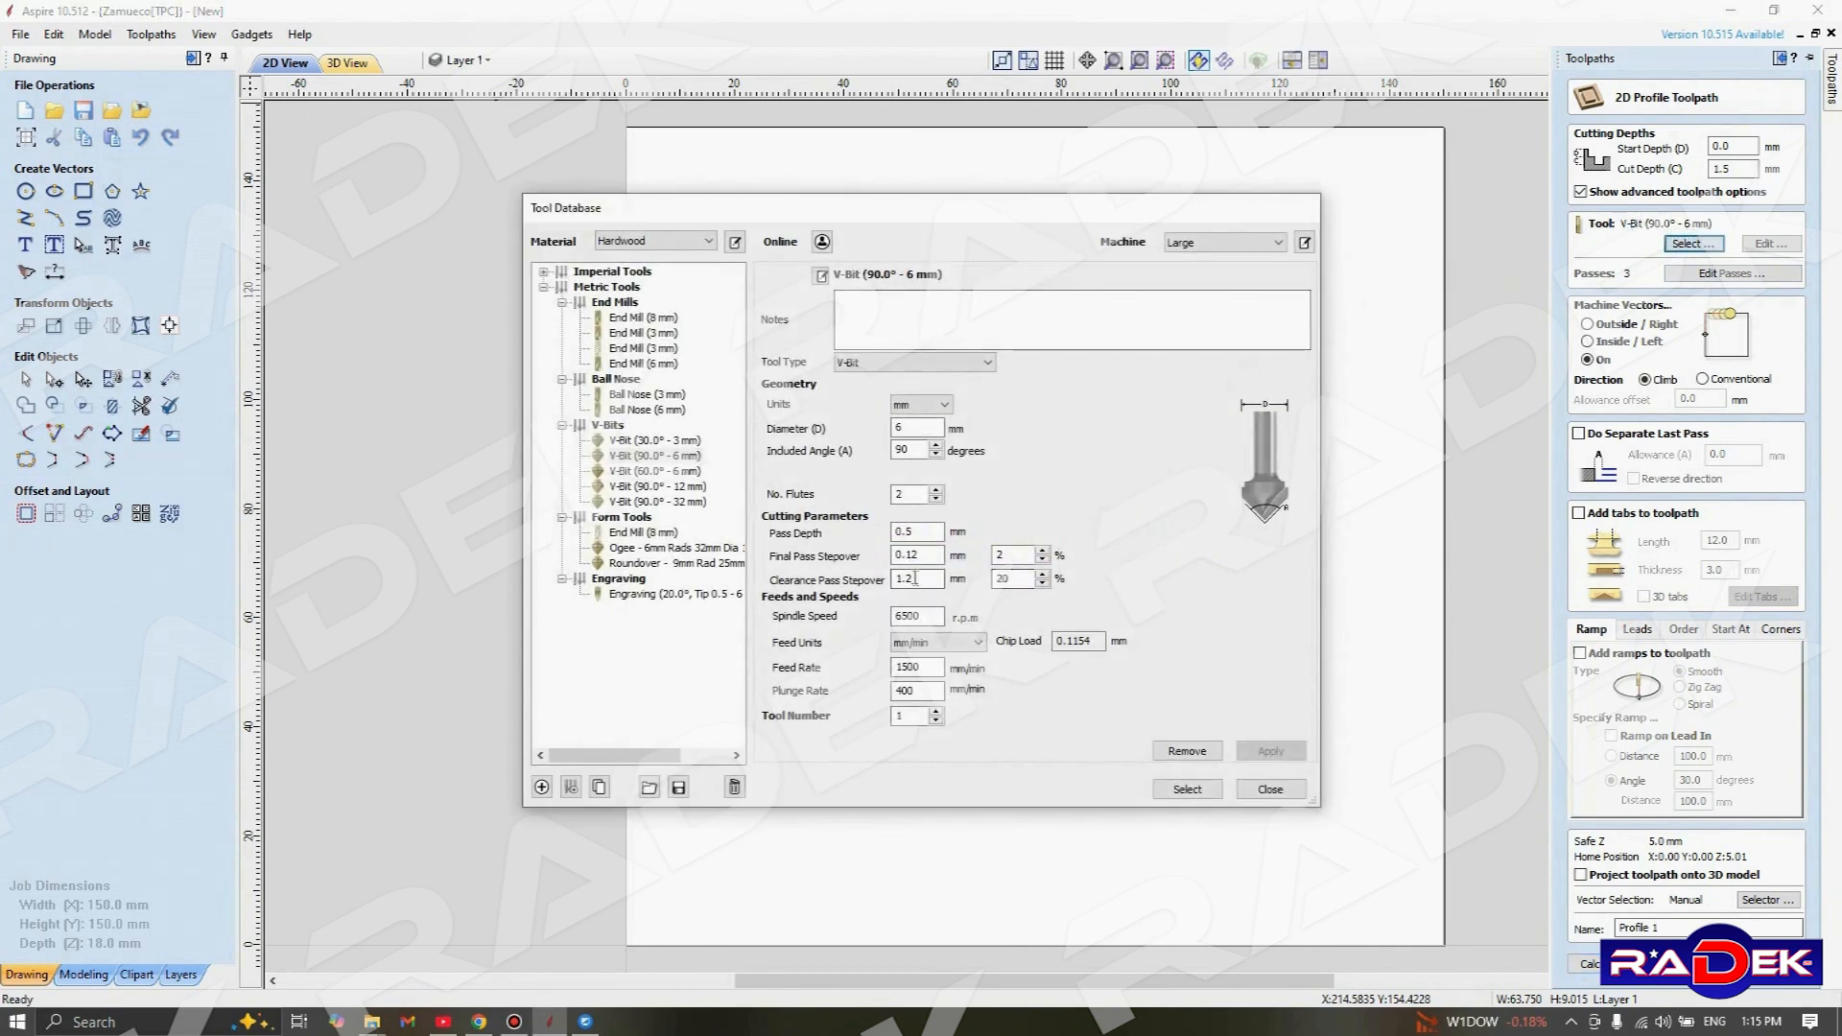
double_click(924, 532)
left_click(1219, 788)
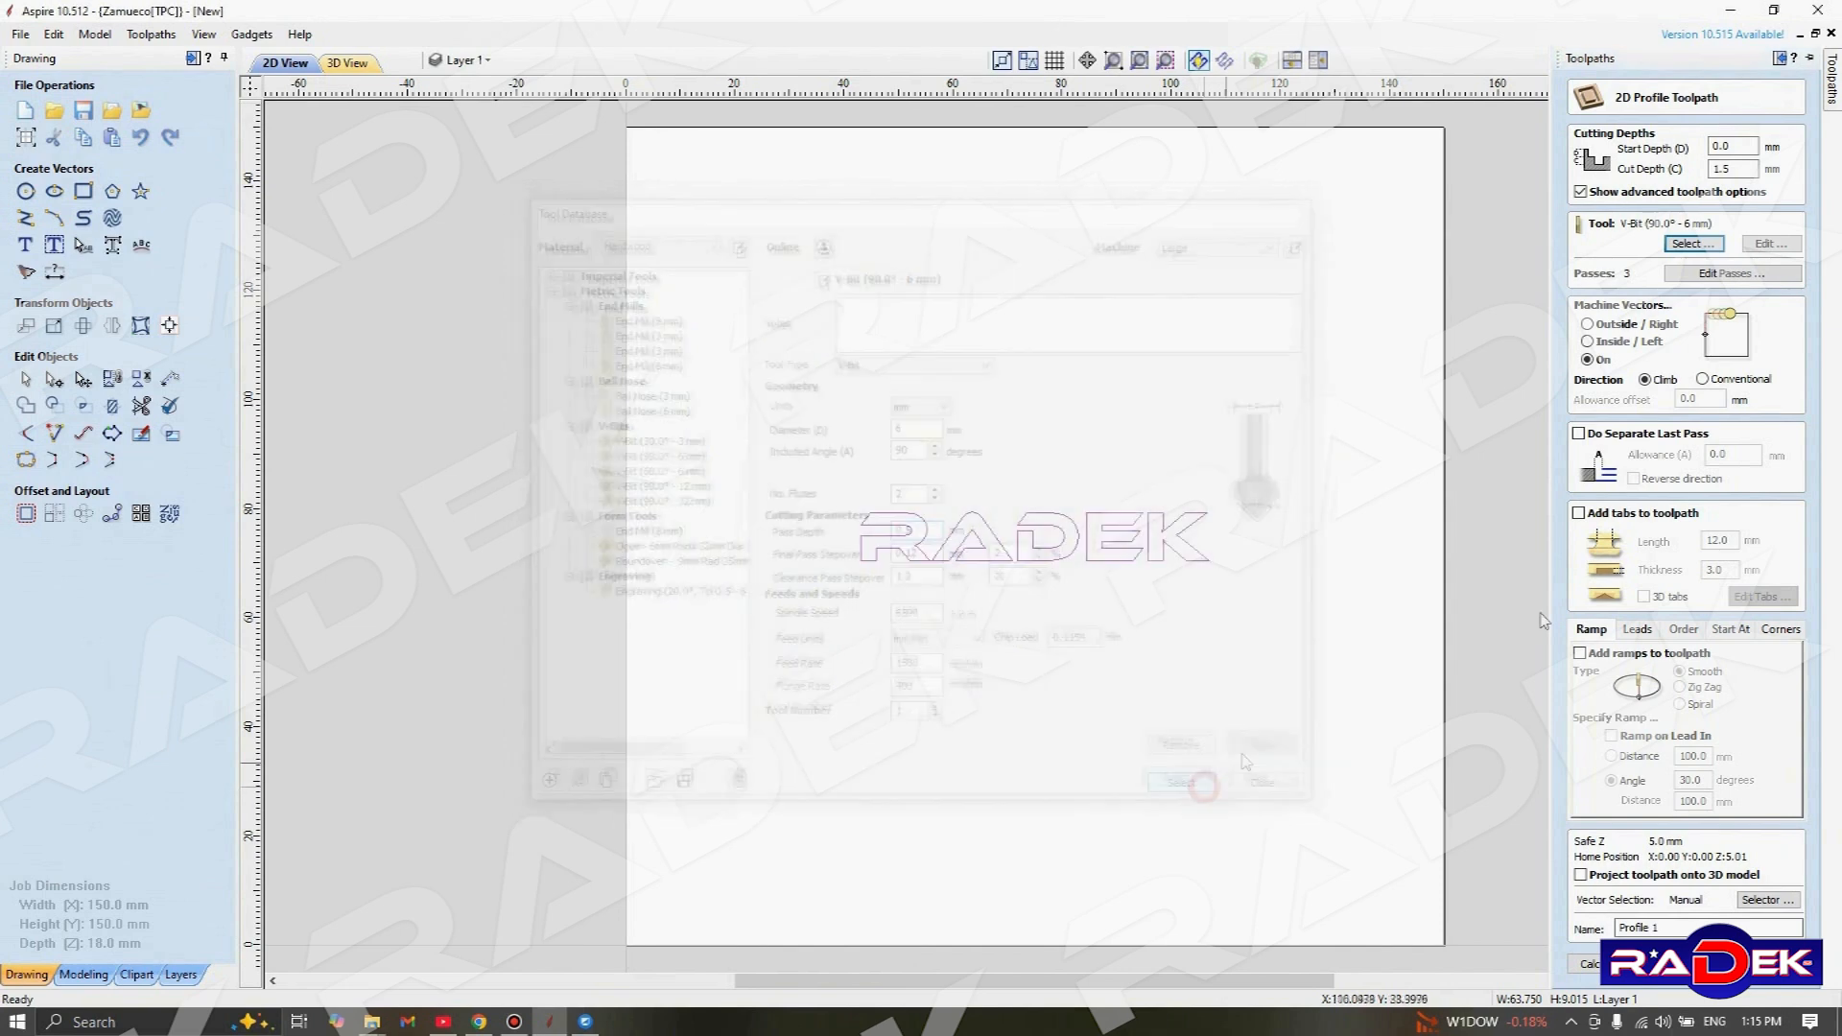
double_click(1722, 169)
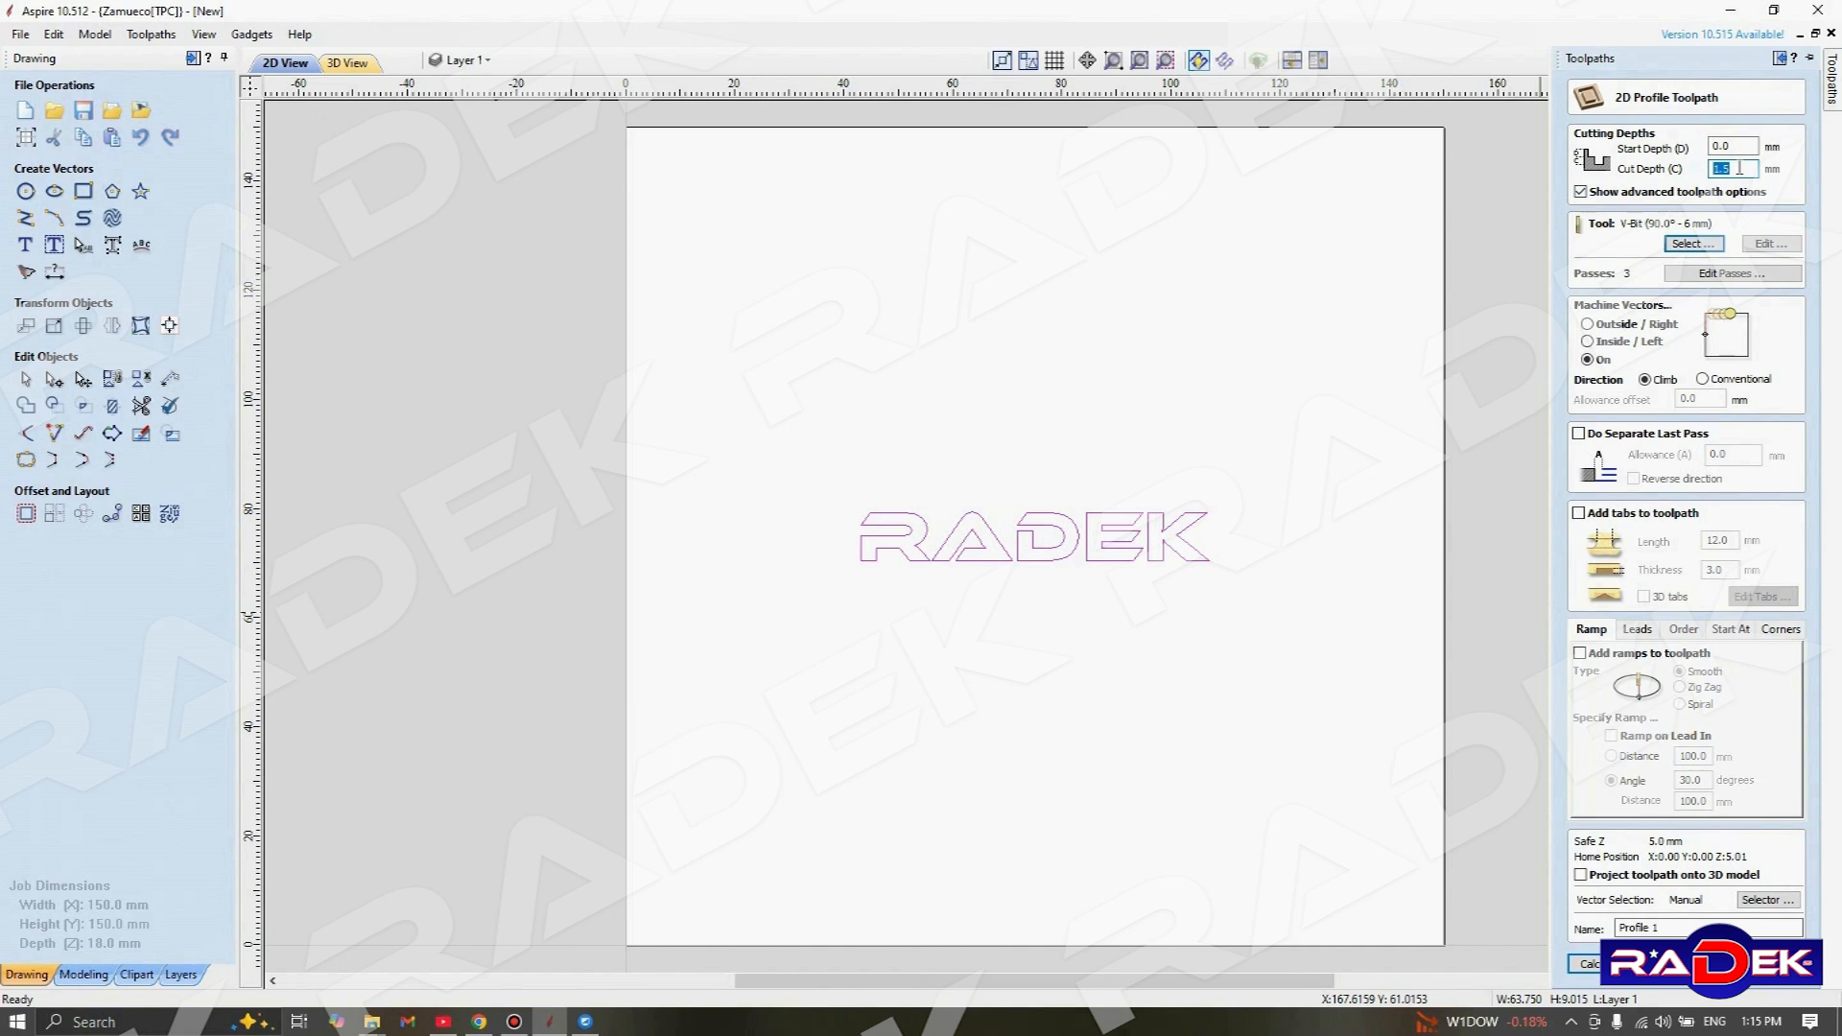
Set the first pass depth to 0.2 mm for the profile toolpath and inspect the second and third passes
left_click(1724, 276)
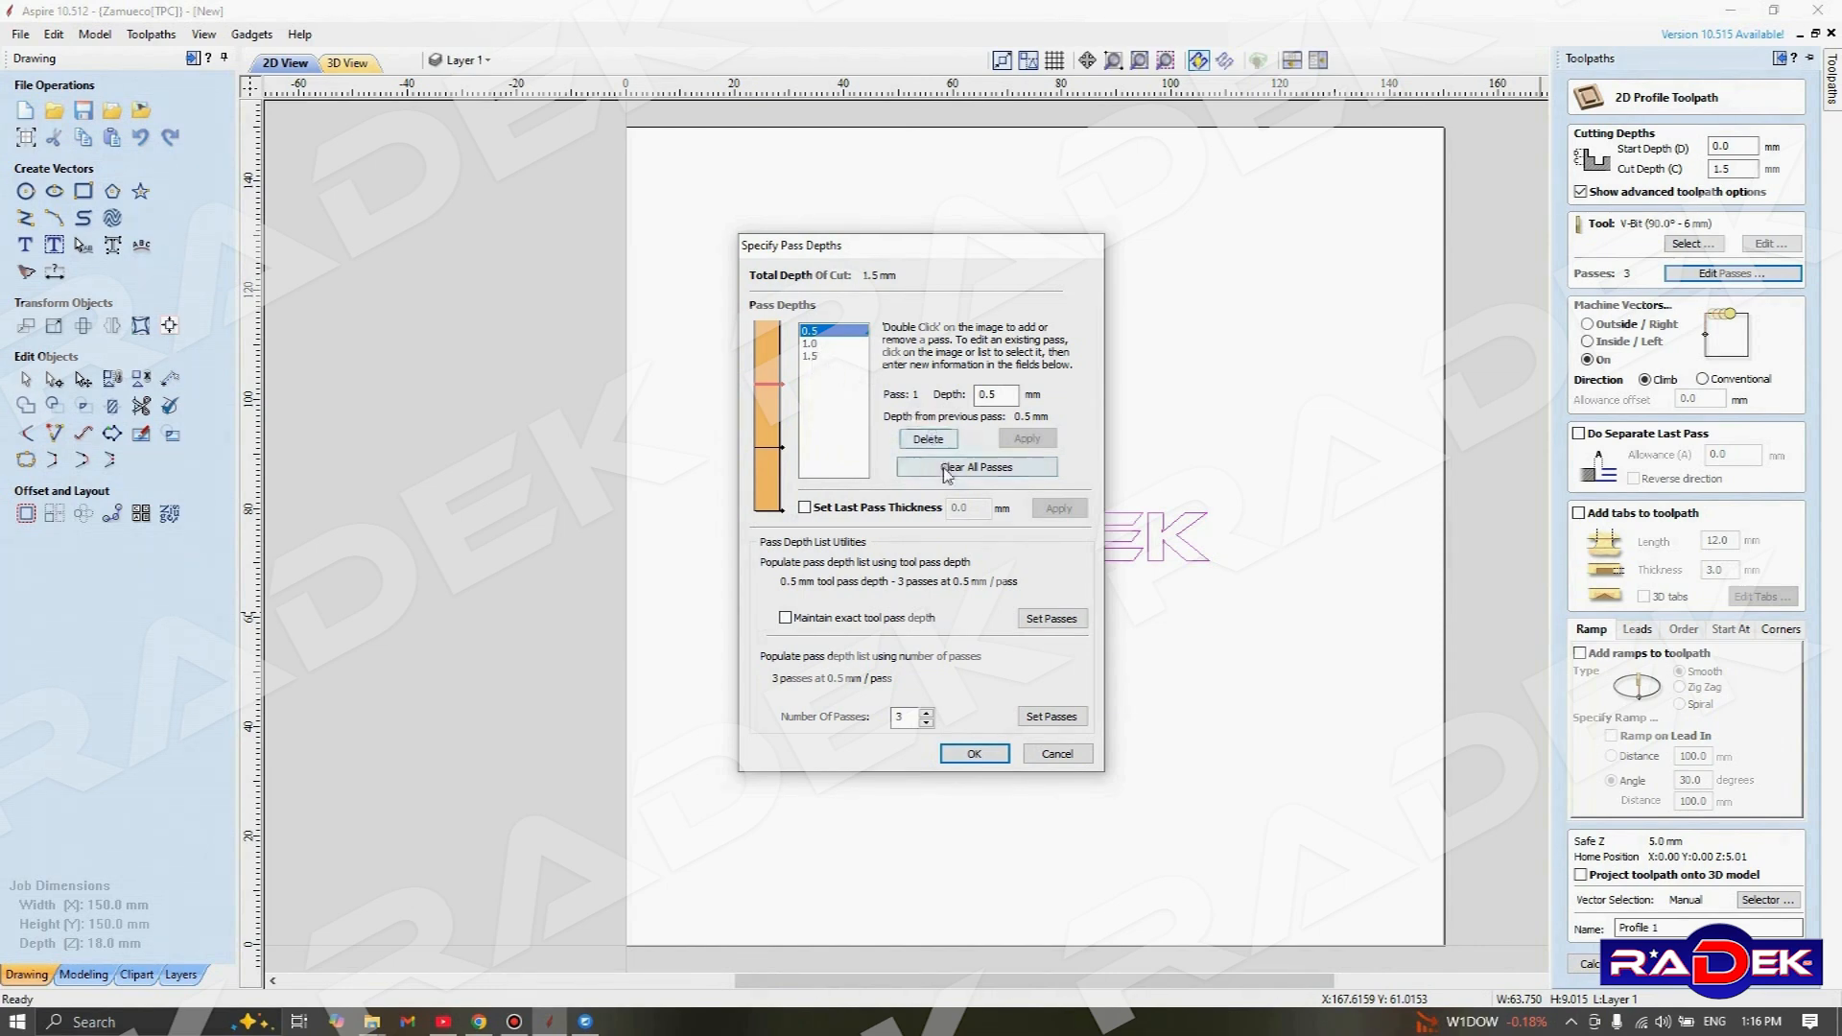
double_click(997, 394)
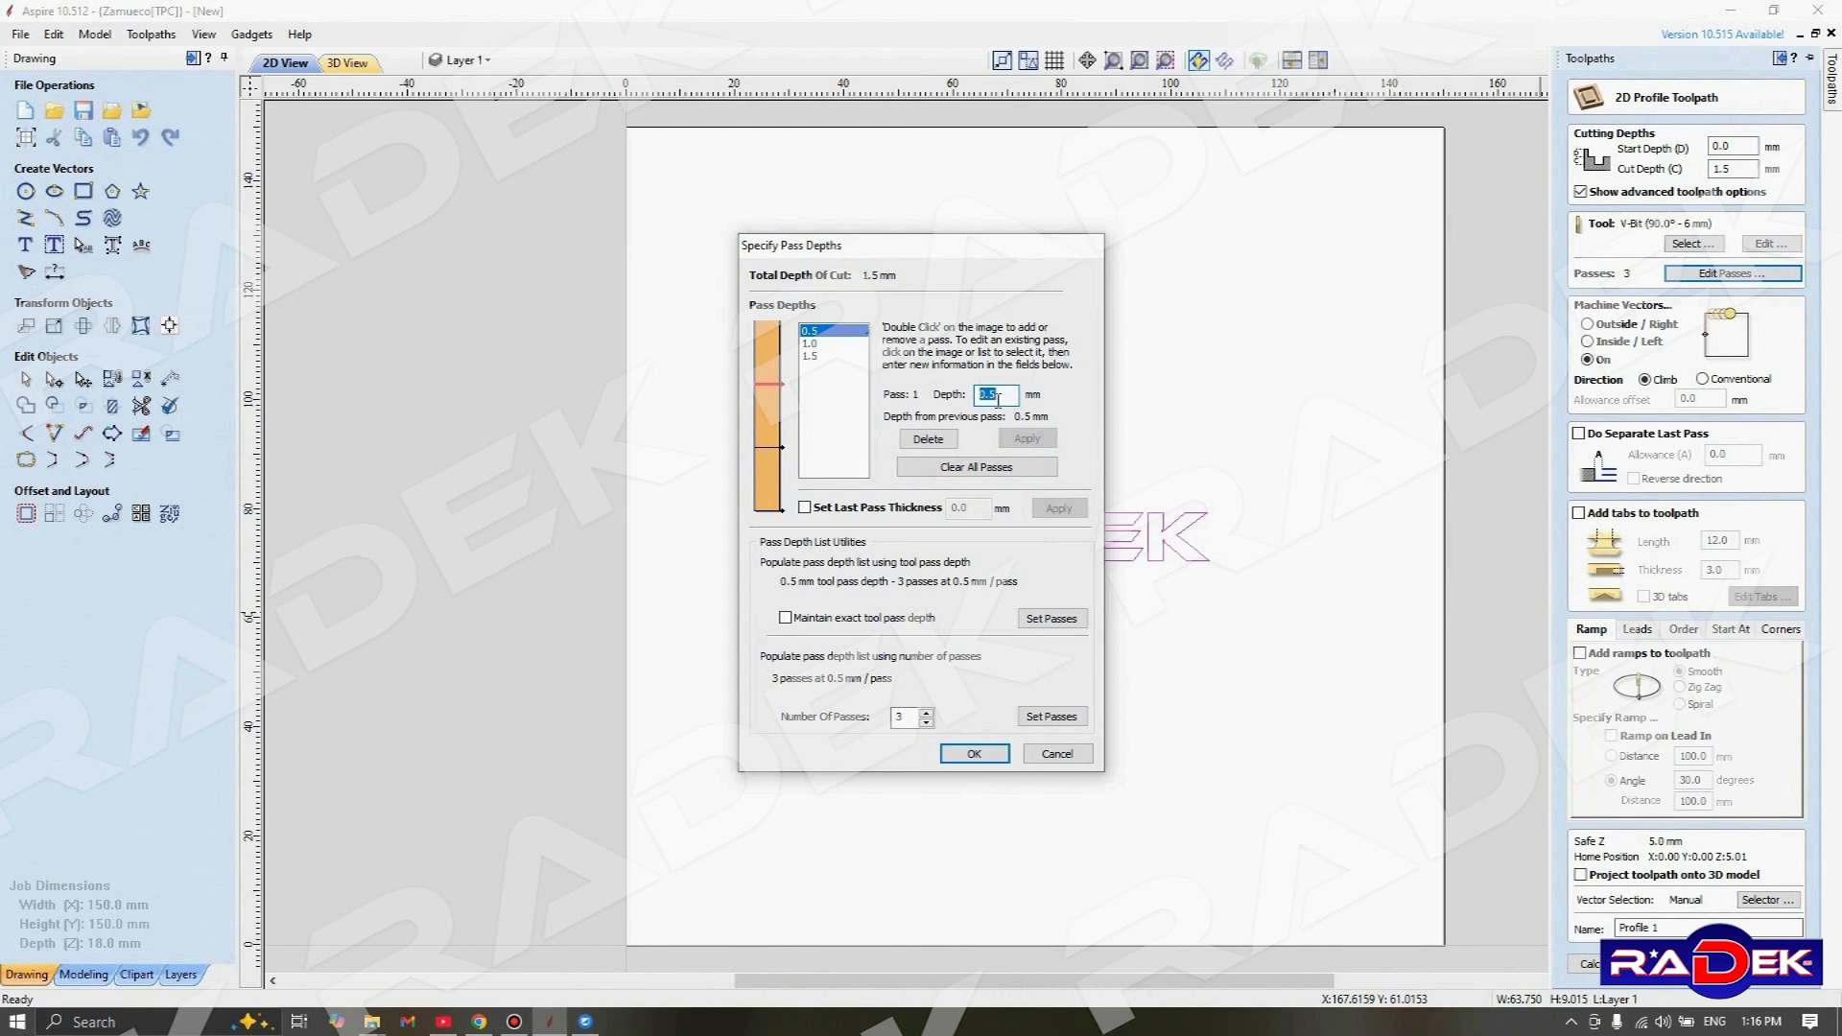
type("0.2")
left_click(1028, 439)
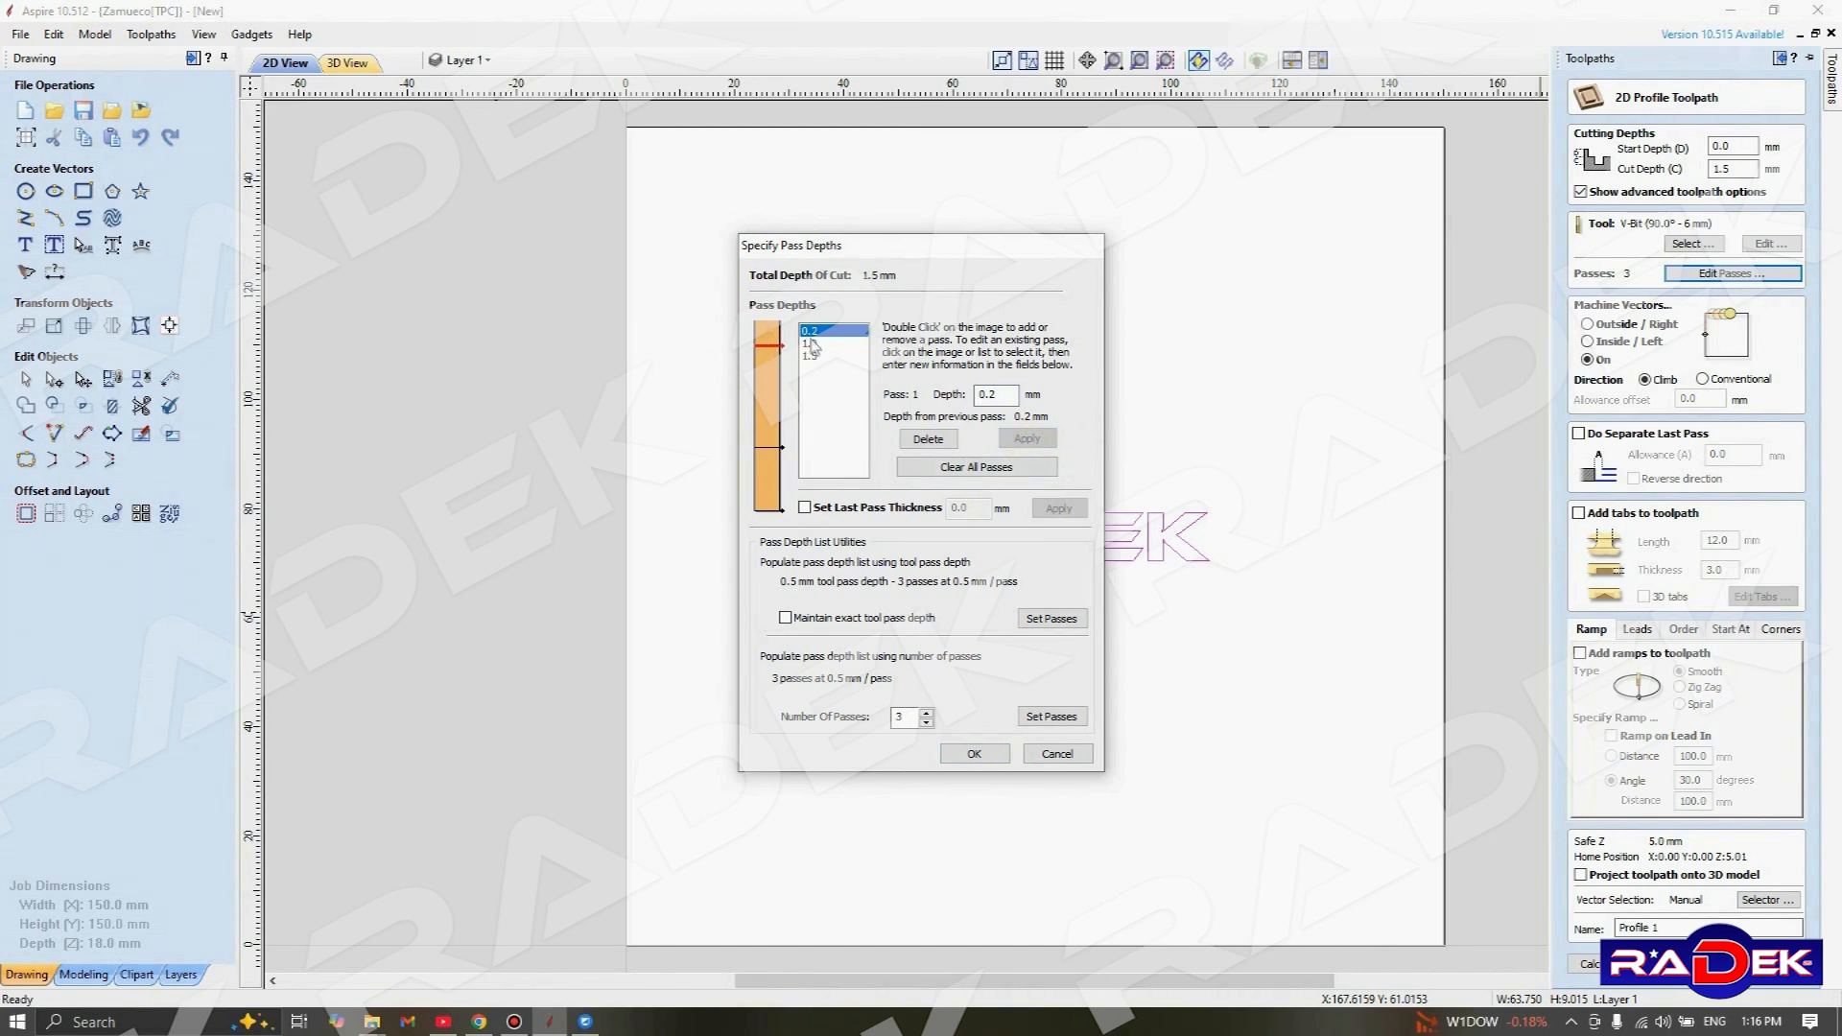
left_click(814, 344)
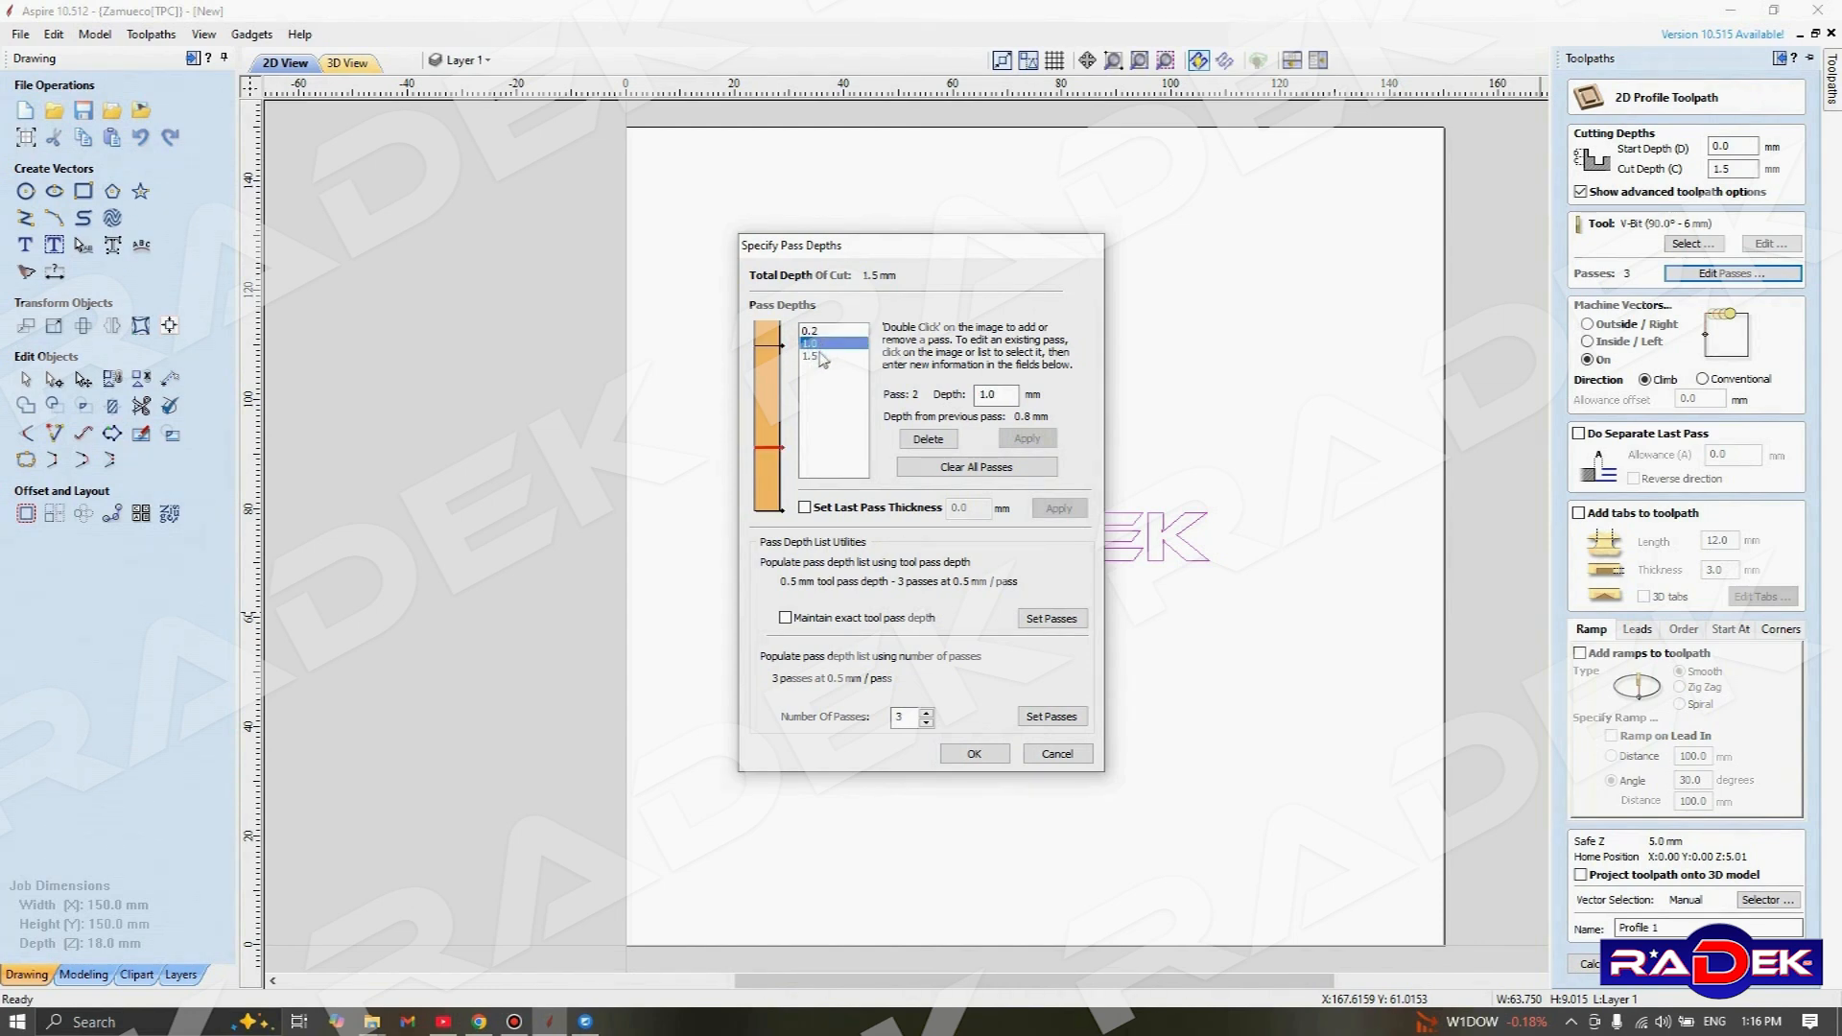
left_click(822, 358)
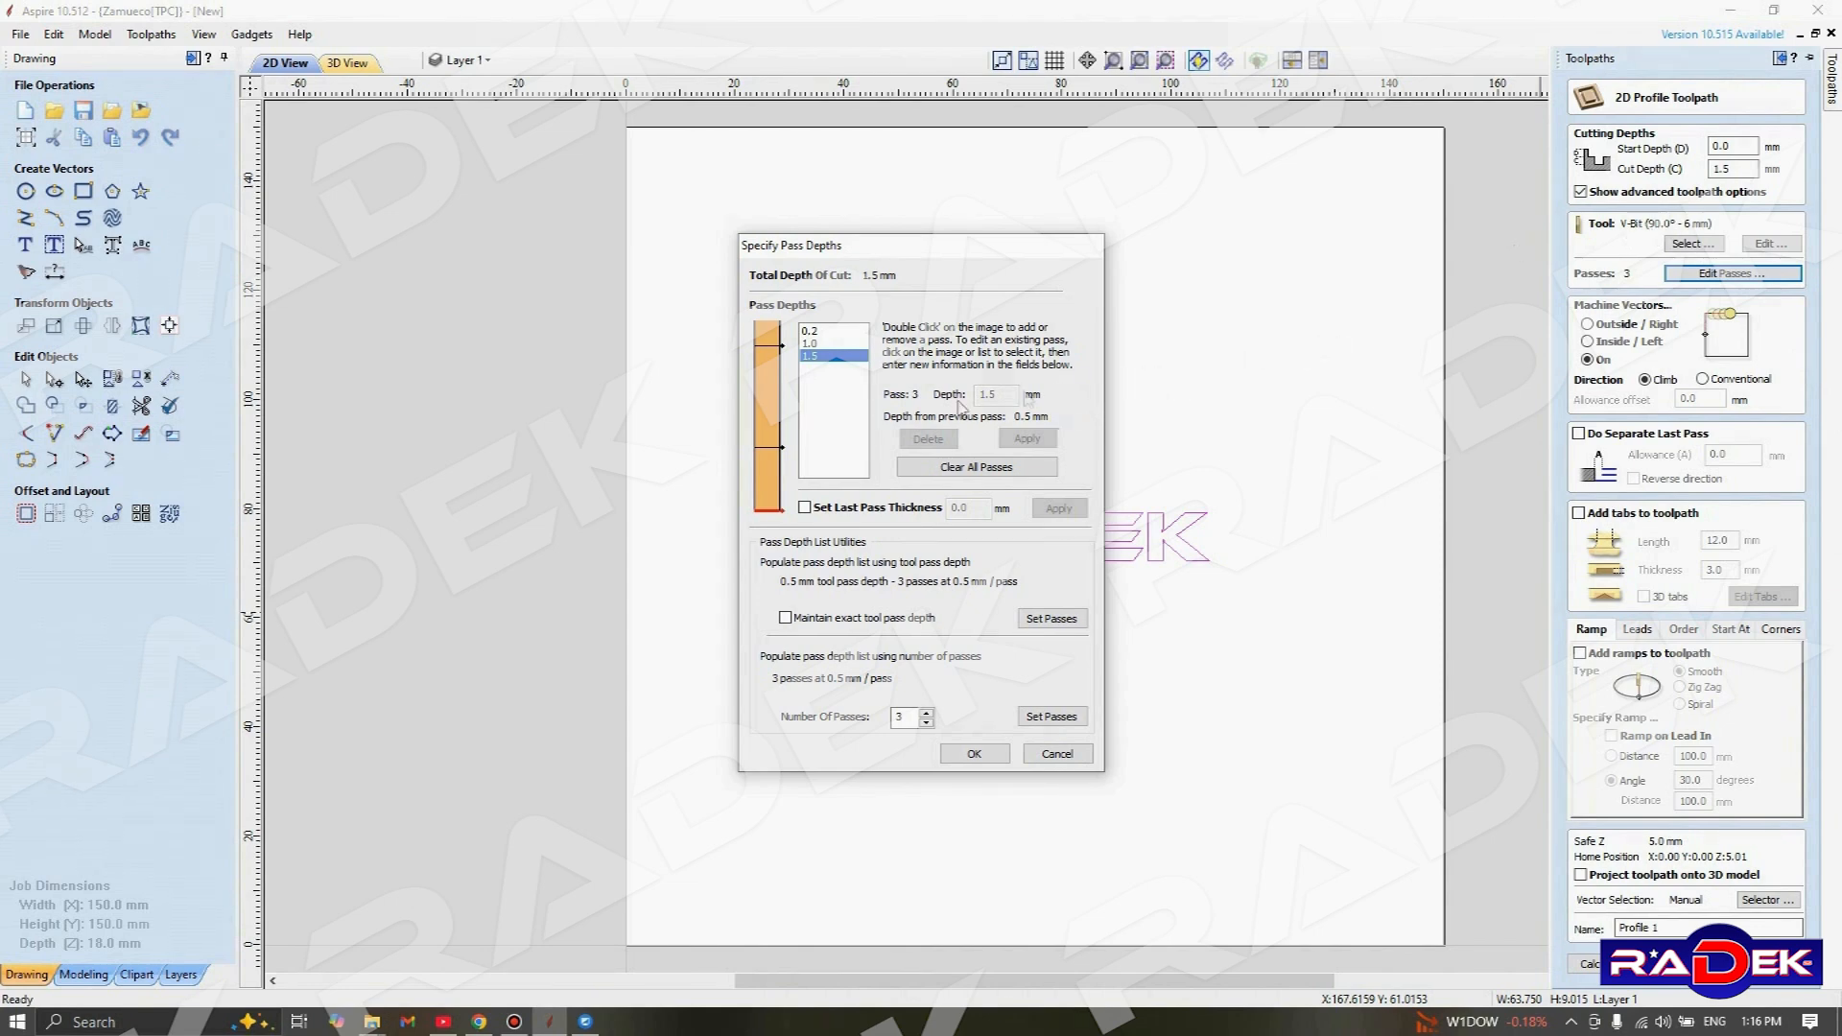
Clear all pass depths and repopulate the list with 3 equal passes of 0.5 mm
left_click(966, 474)
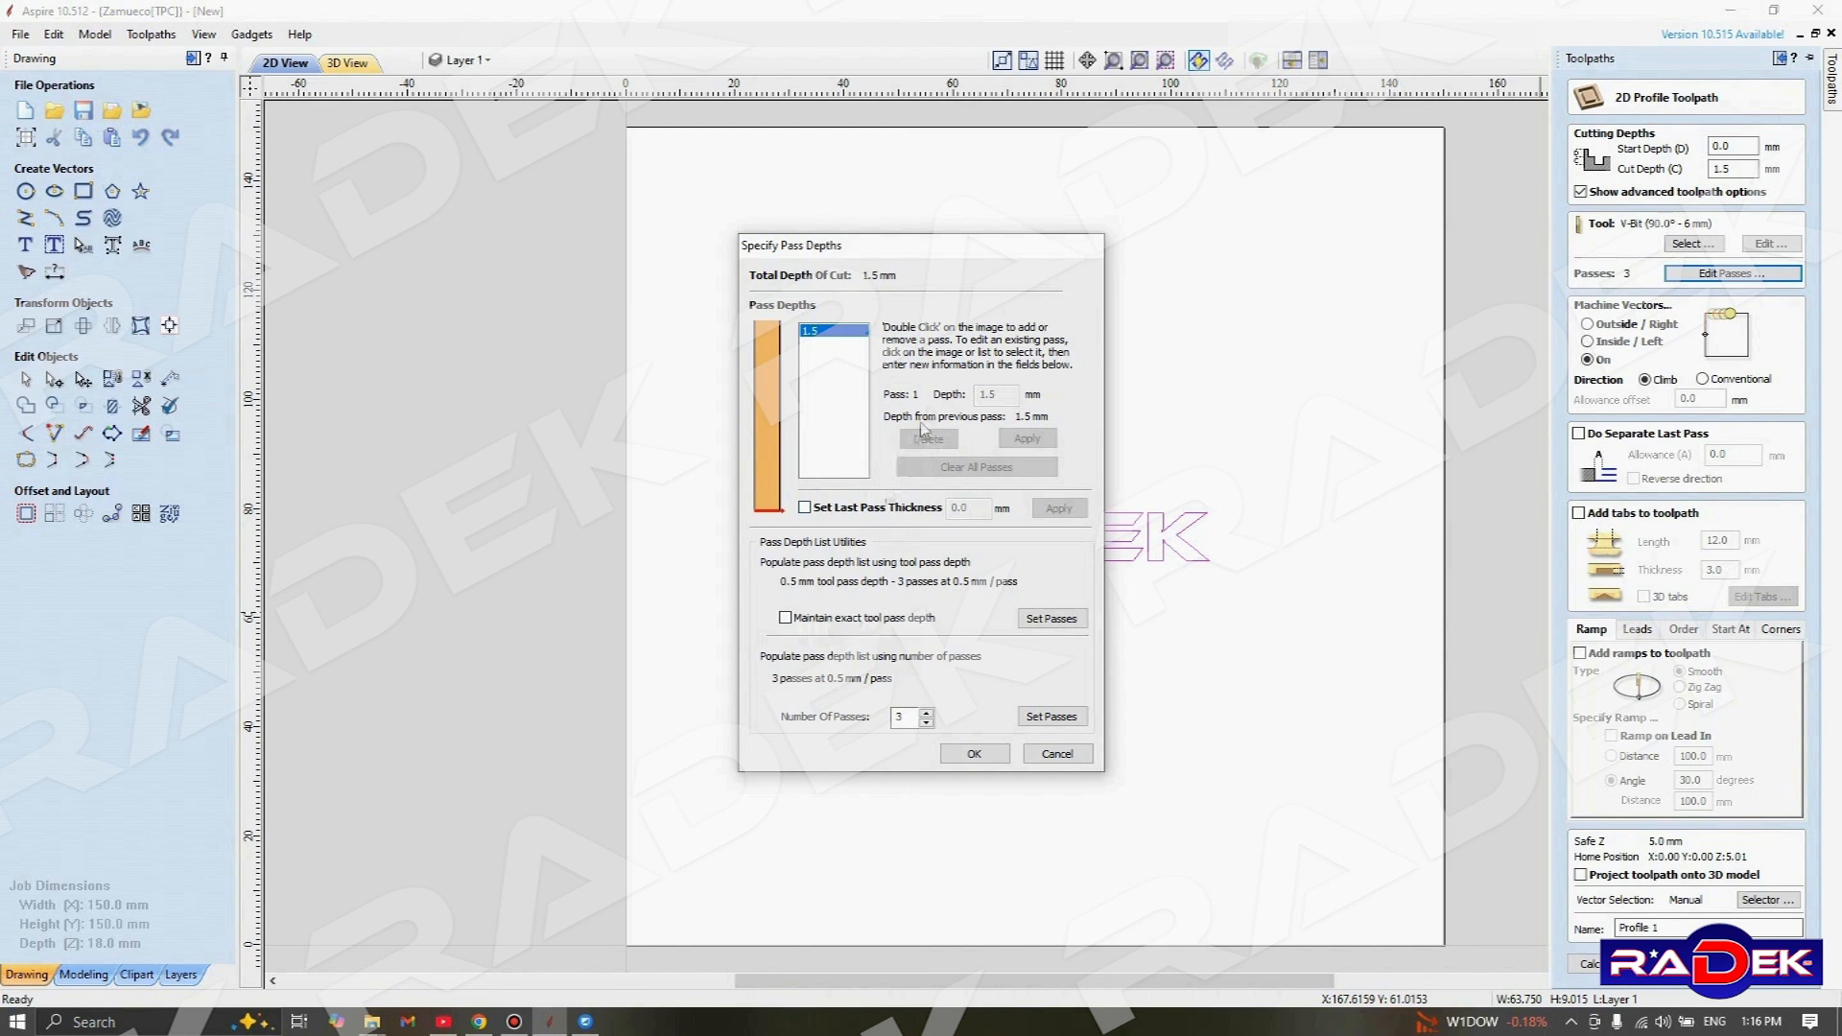
left_click(997, 395)
left_click(1038, 717)
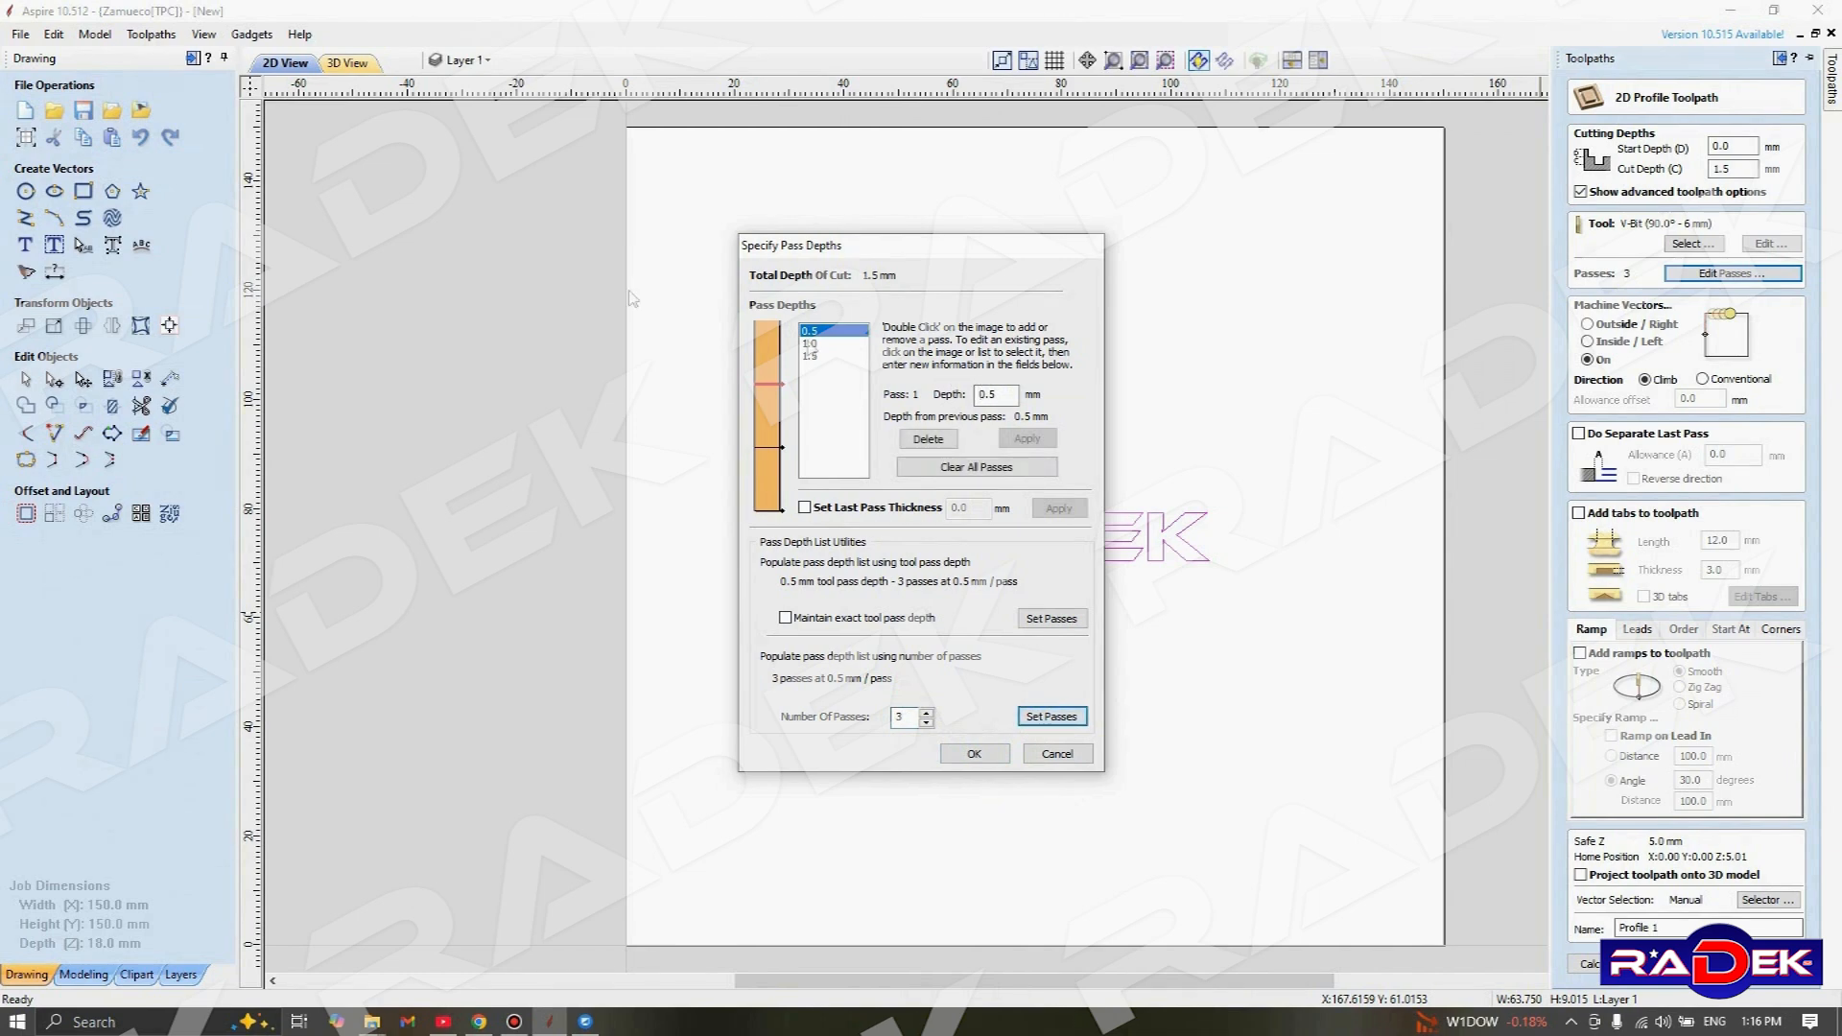
left_click(974, 756)
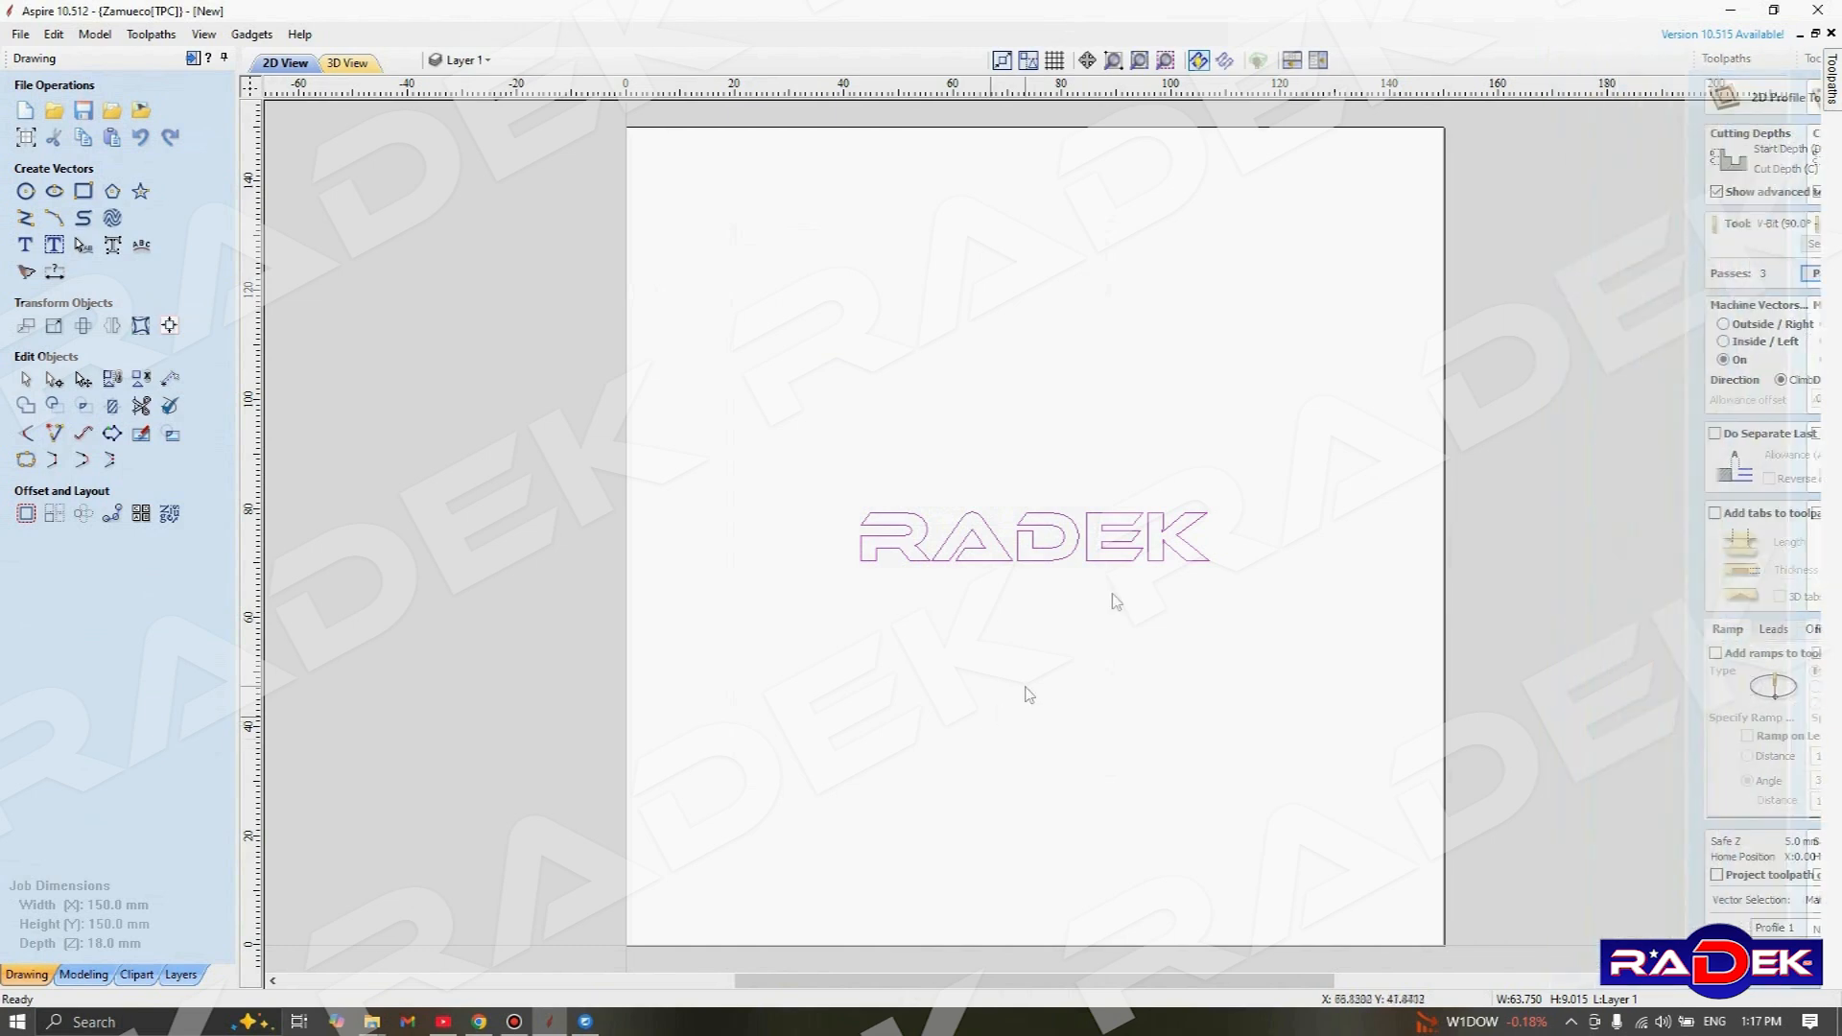
Compare the Outside / Right and Inside / Left machining options, and set the profile toolpath to run On the vectors
mouse_move(1835, 86)
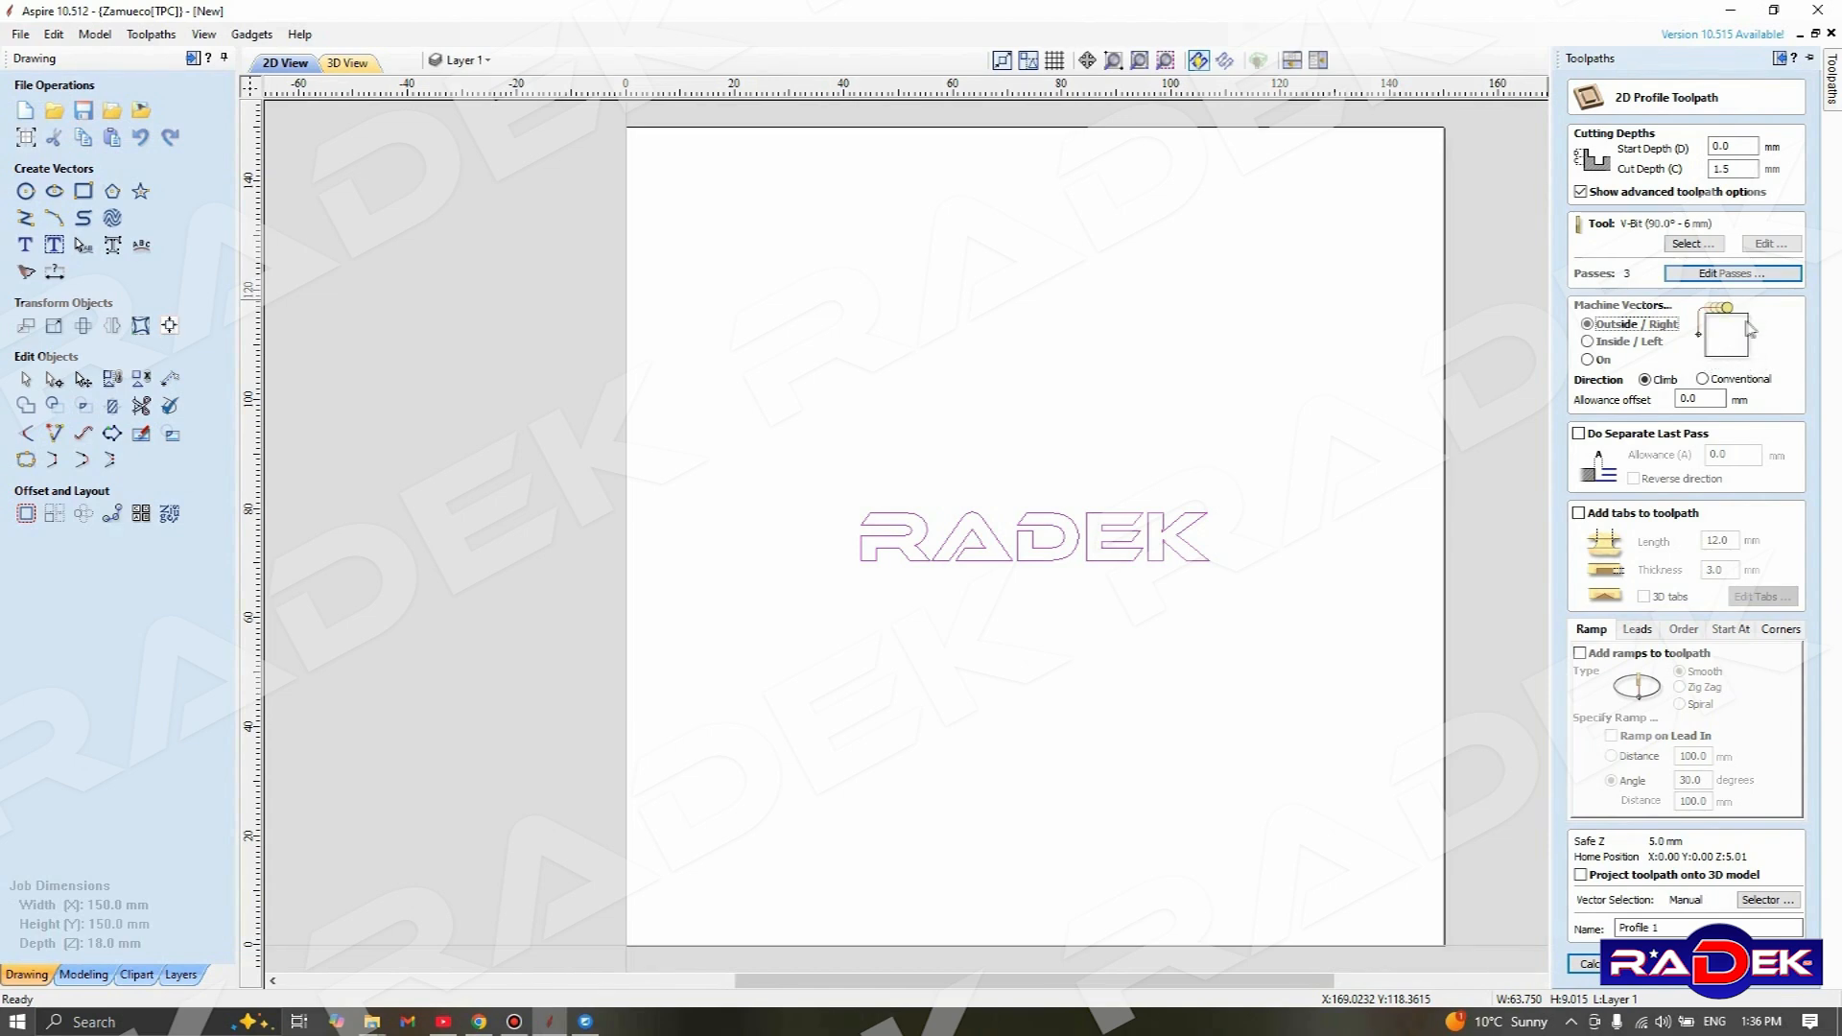
left_click(1593, 360)
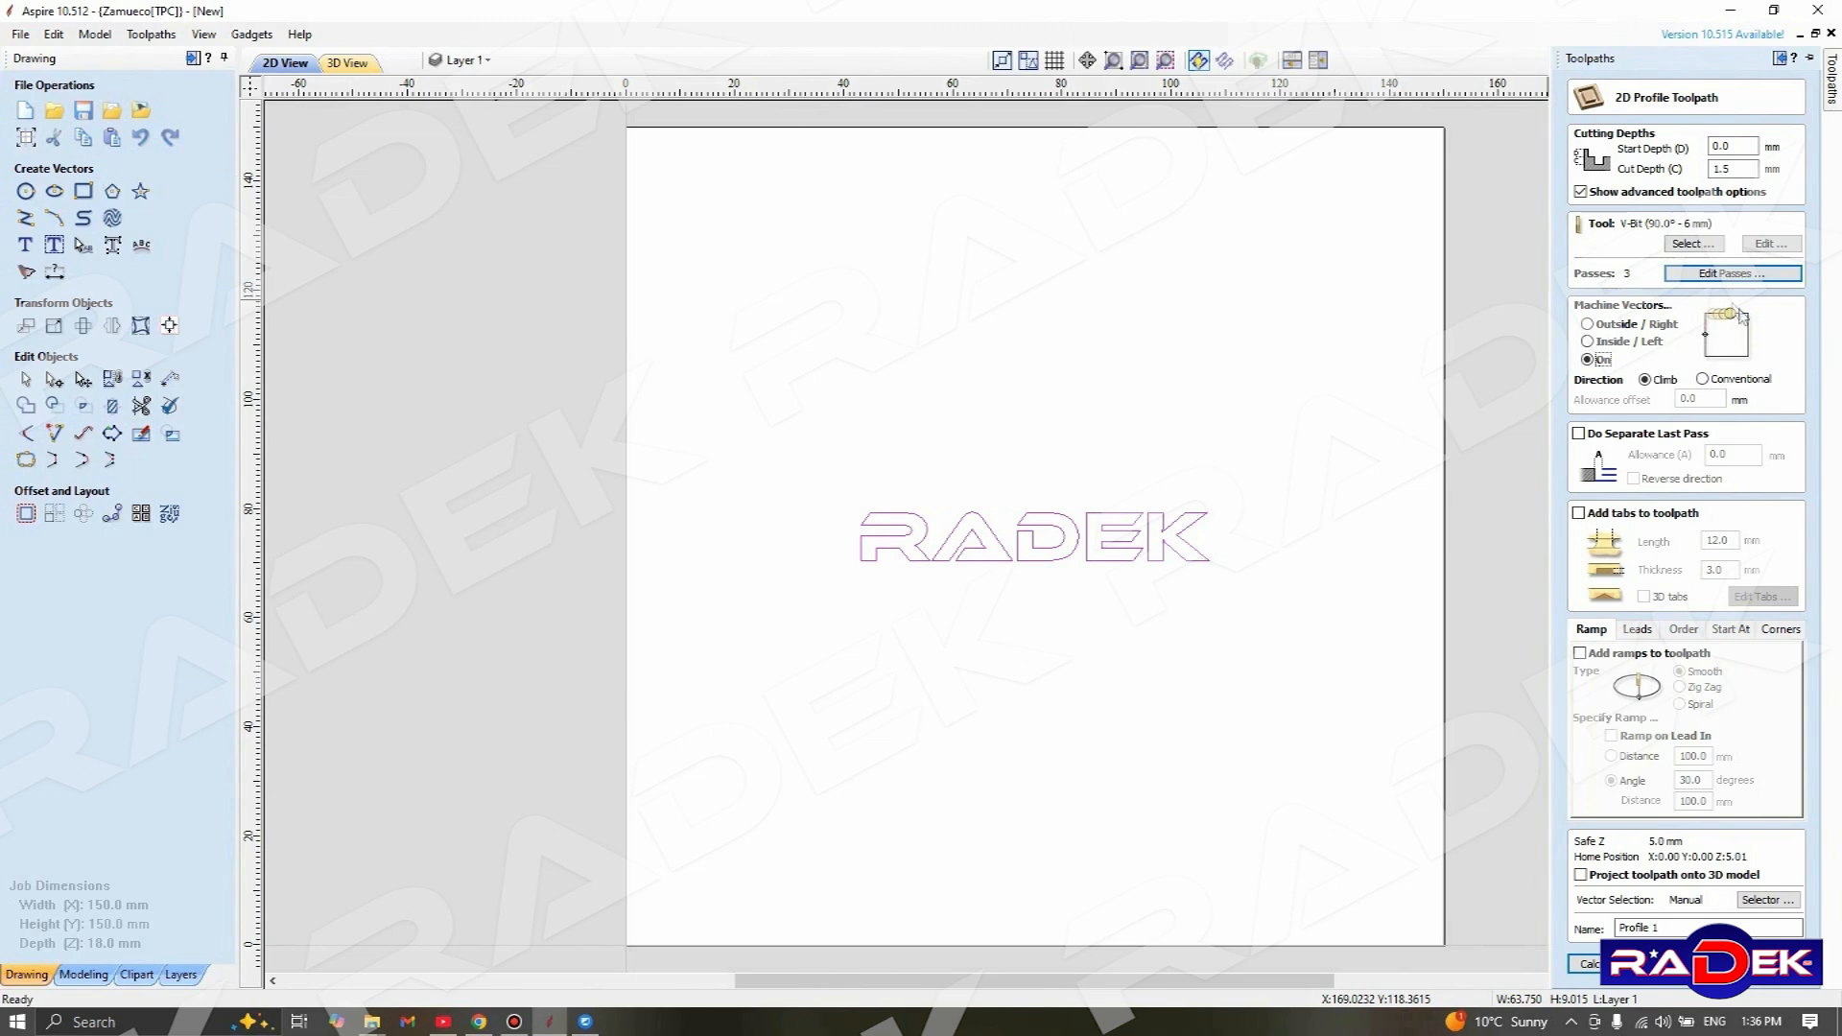
left_click(1648, 327)
left_click(1648, 328)
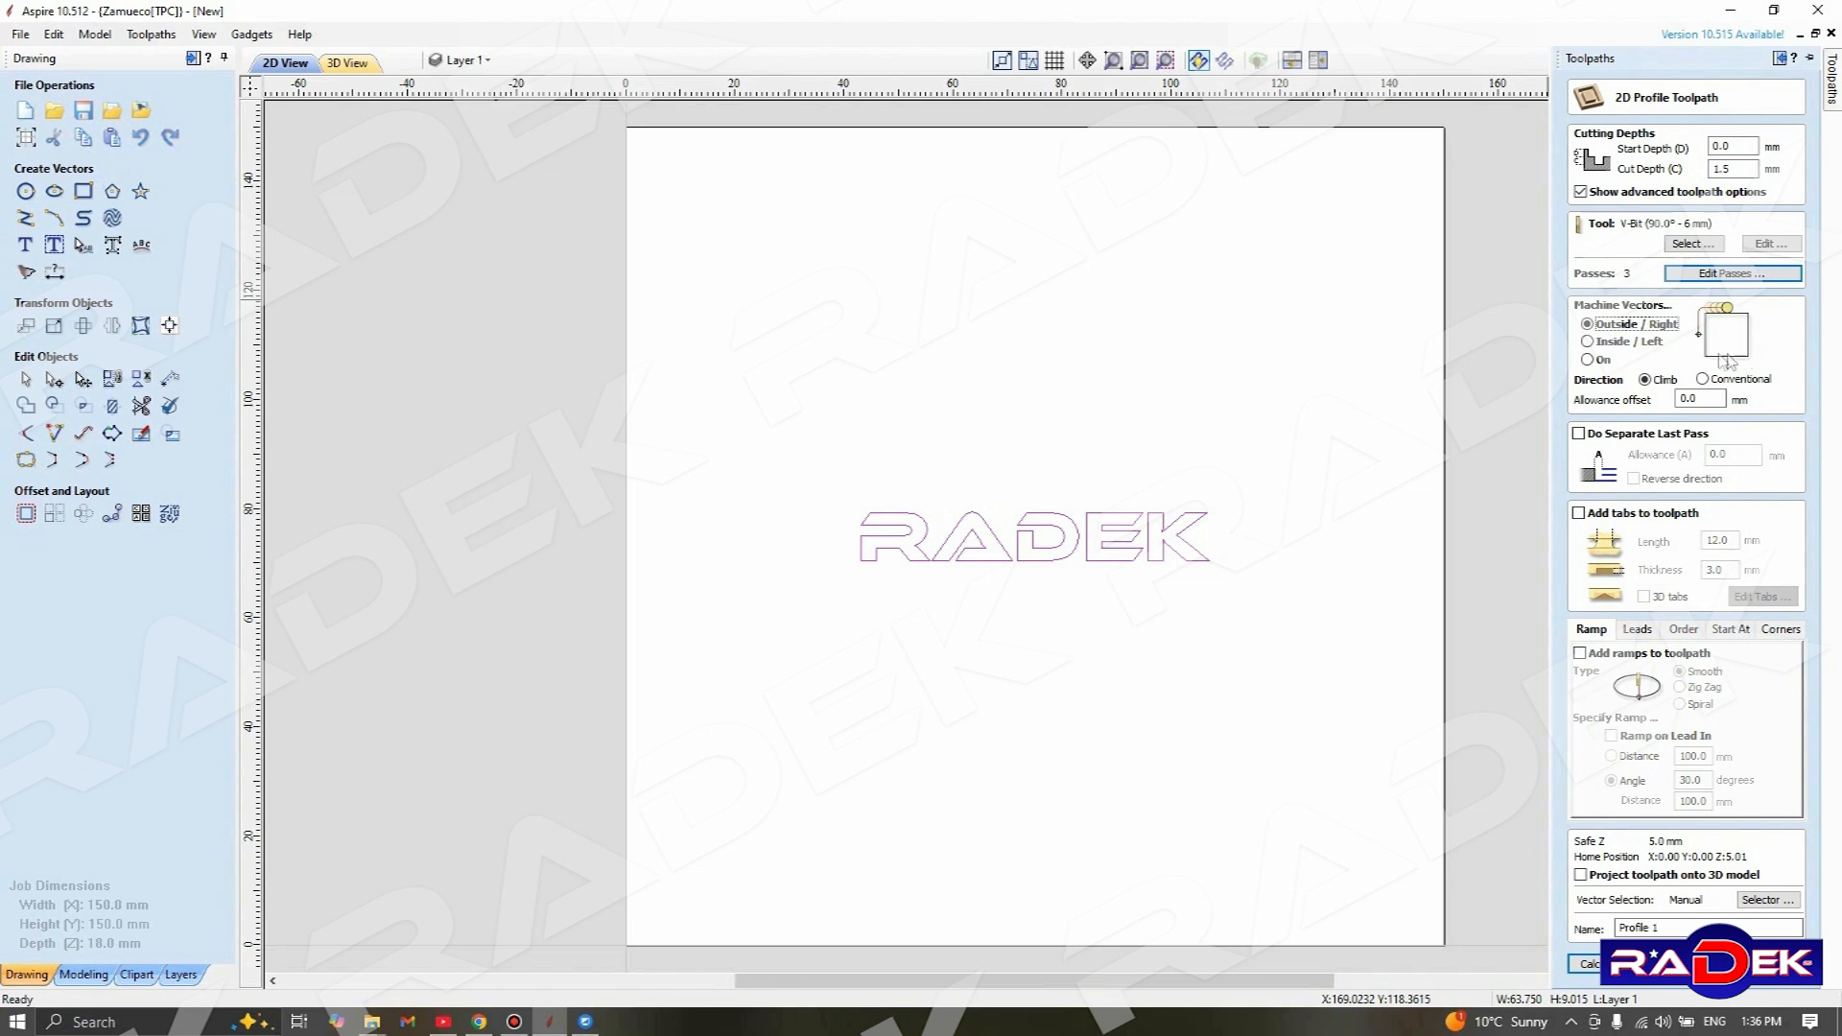
mouse_move(1643, 331)
left_click(1636, 342)
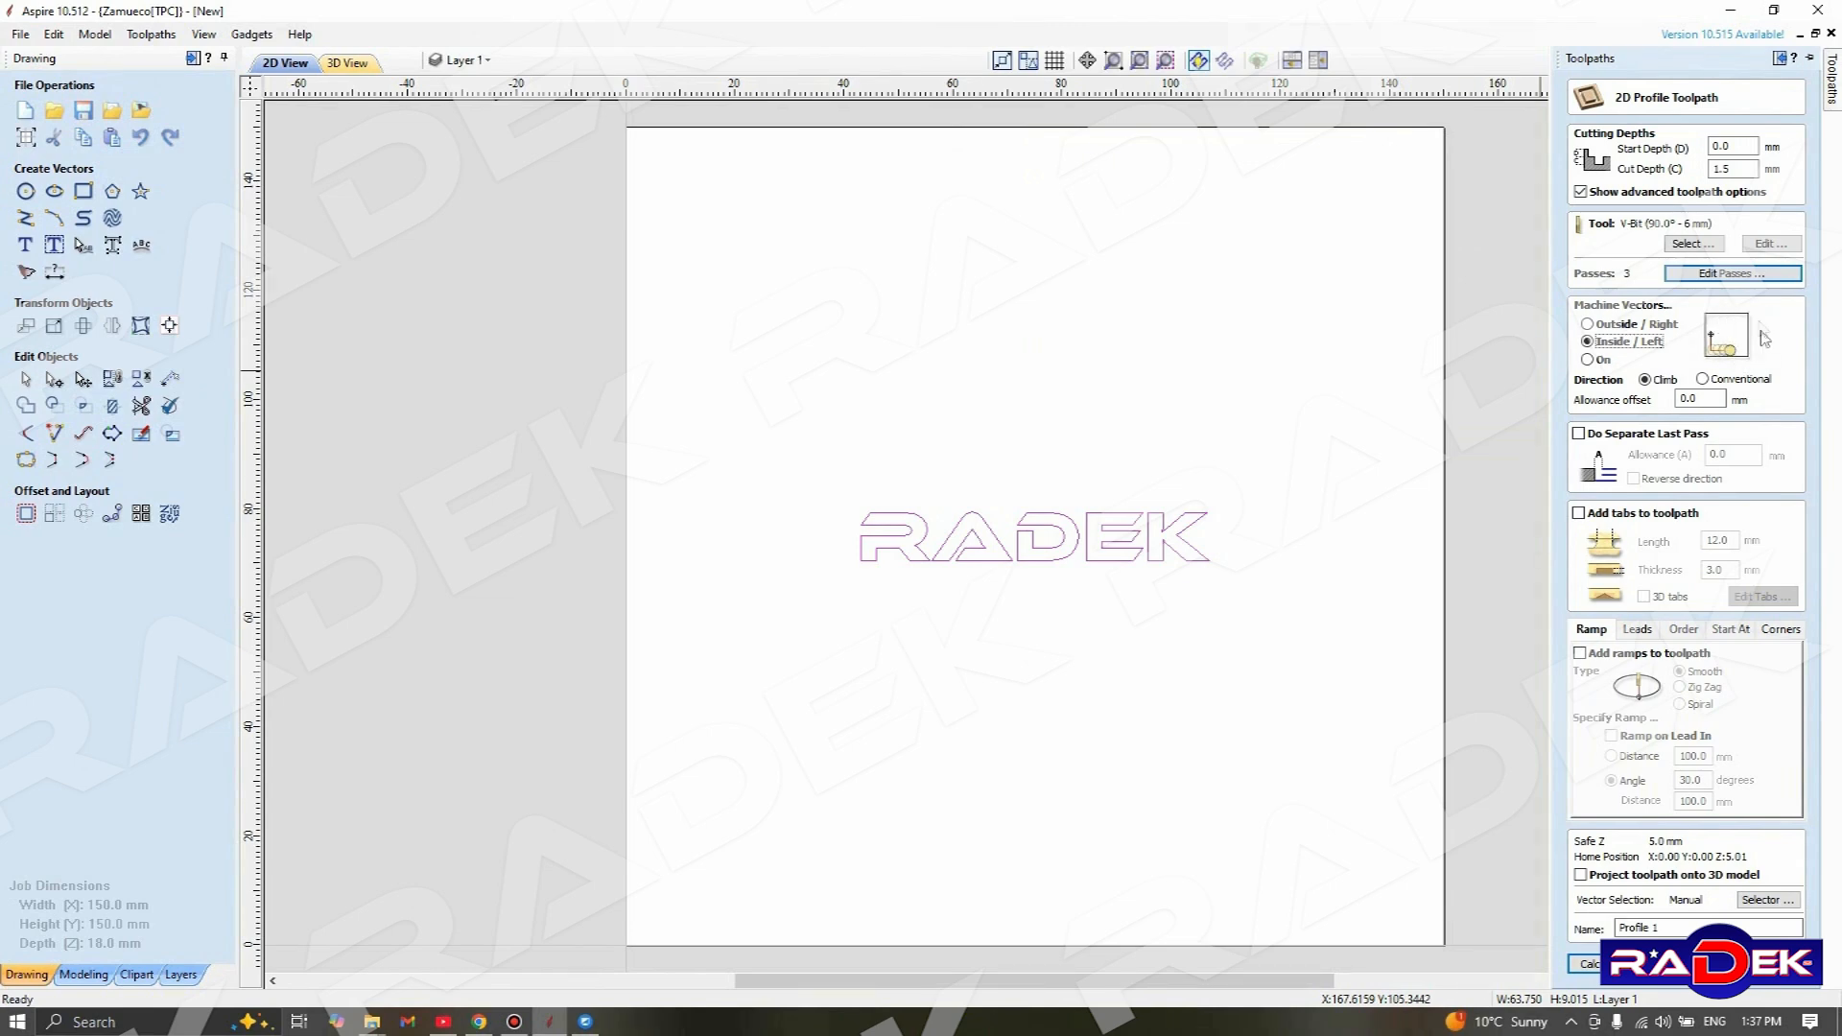
left_click(1588, 361)
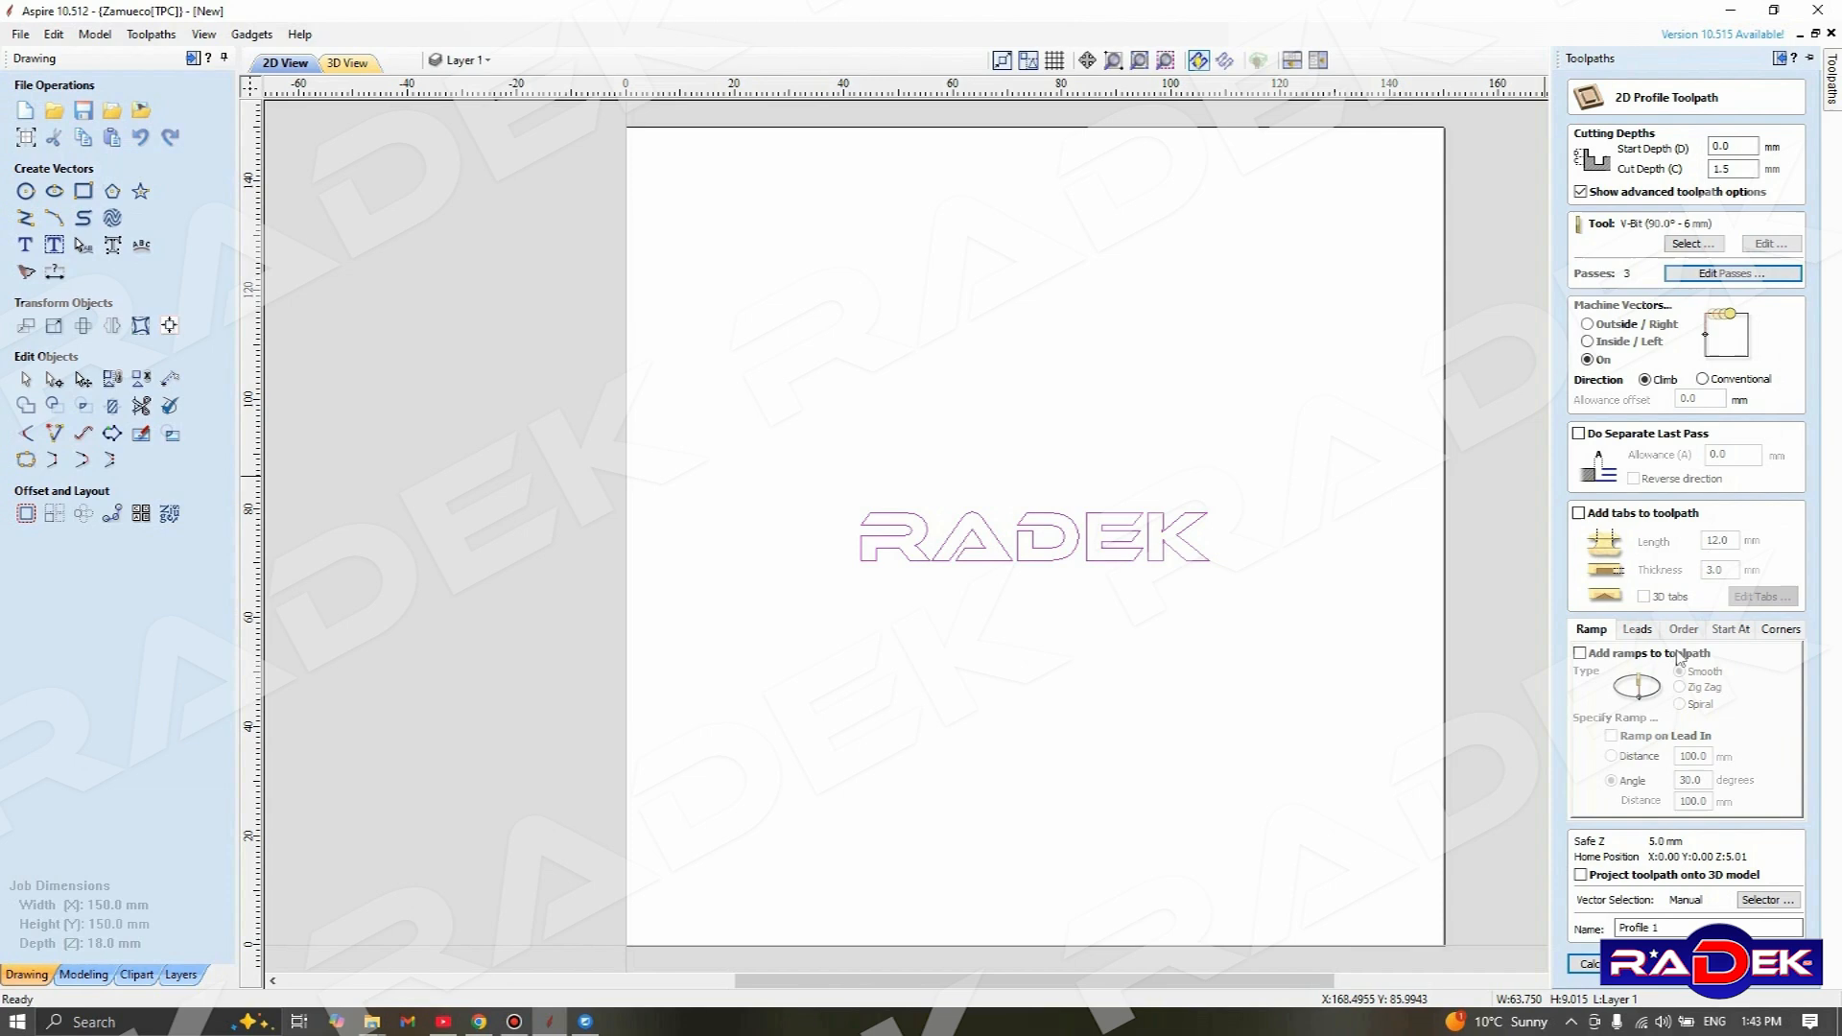
Add ramps to the toolpath, comparing the Zig Zag and Spiral types, and choose Smooth with a 30.0 degree angle
left_click(1580, 653)
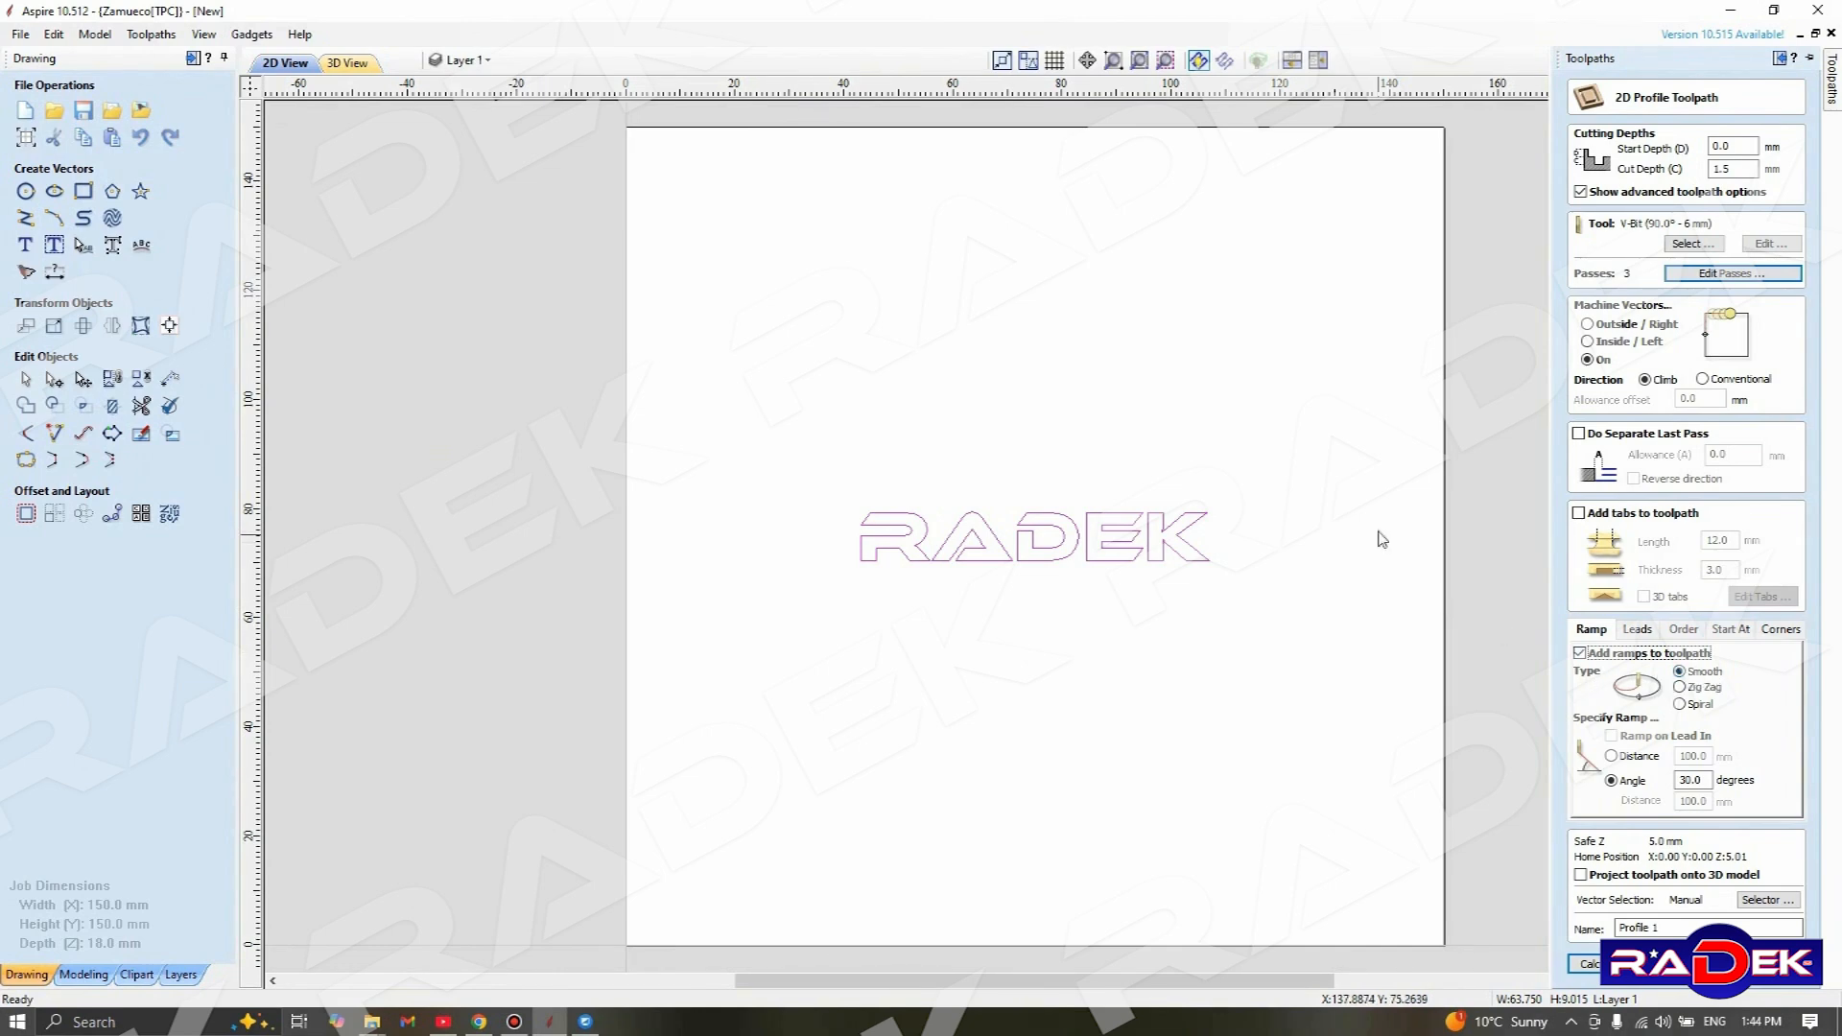
left_click(1681, 687)
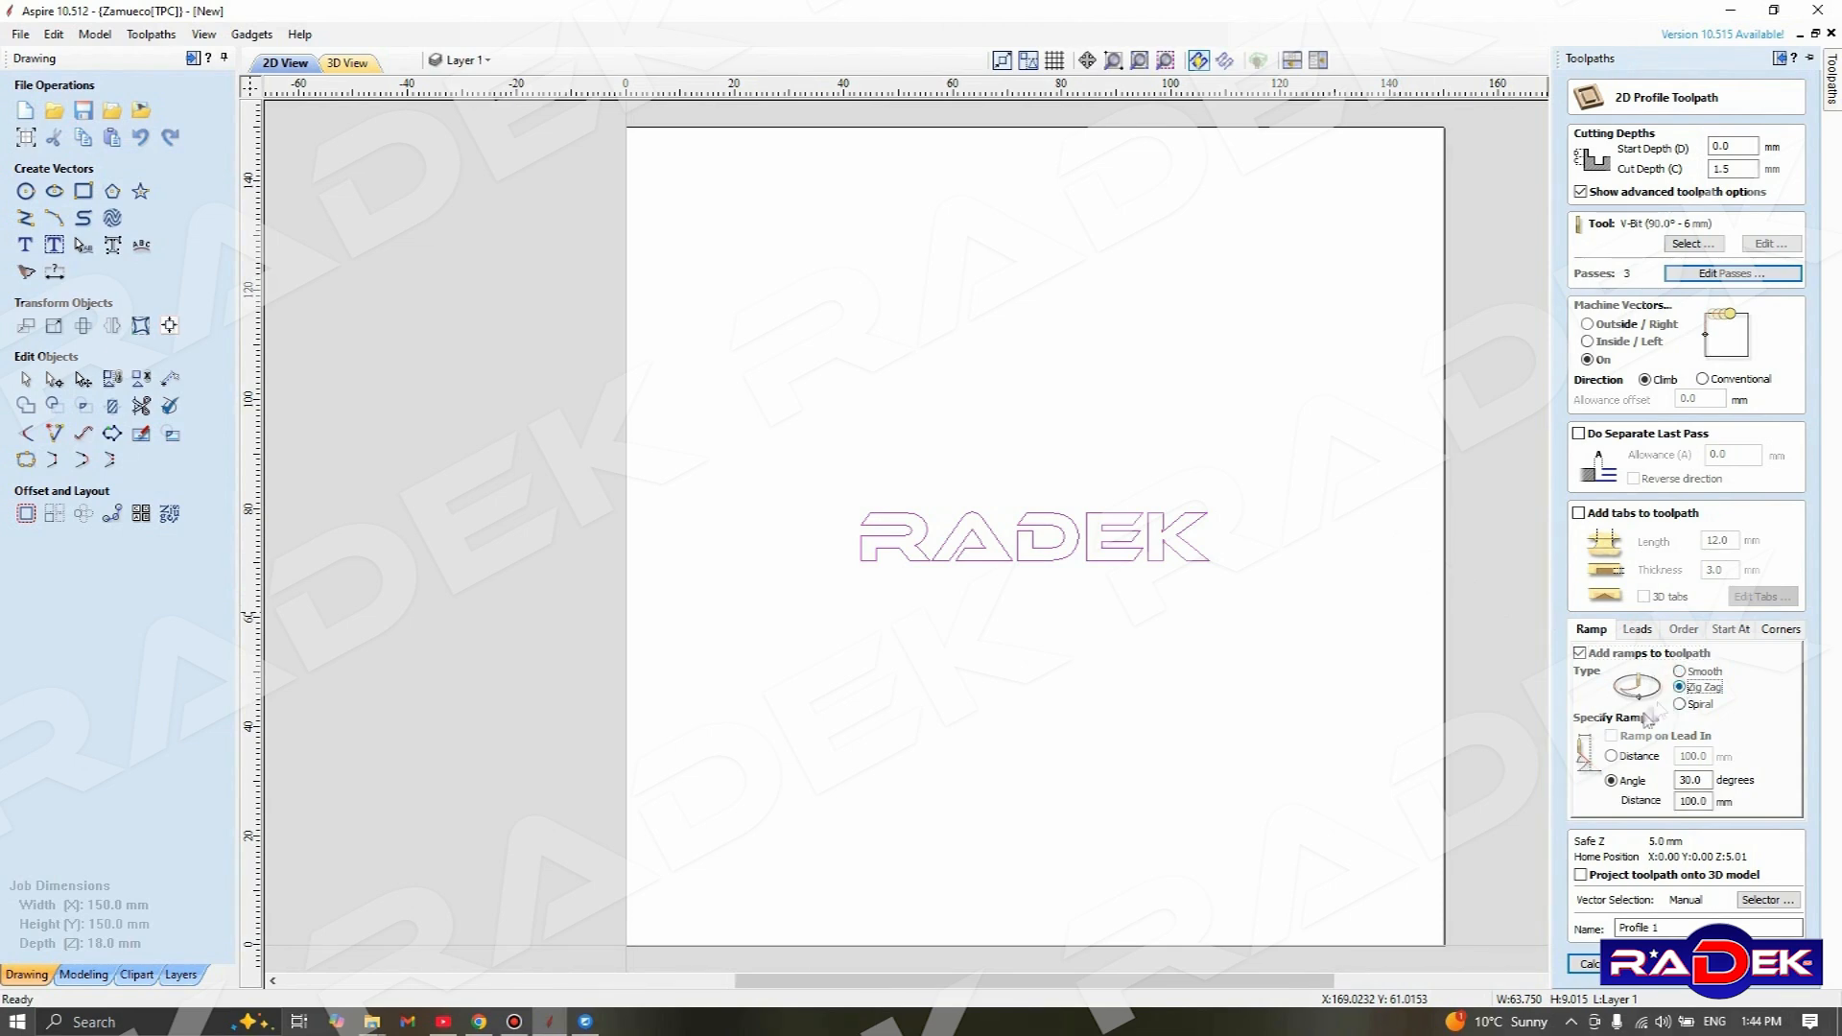
left_click(1680, 704)
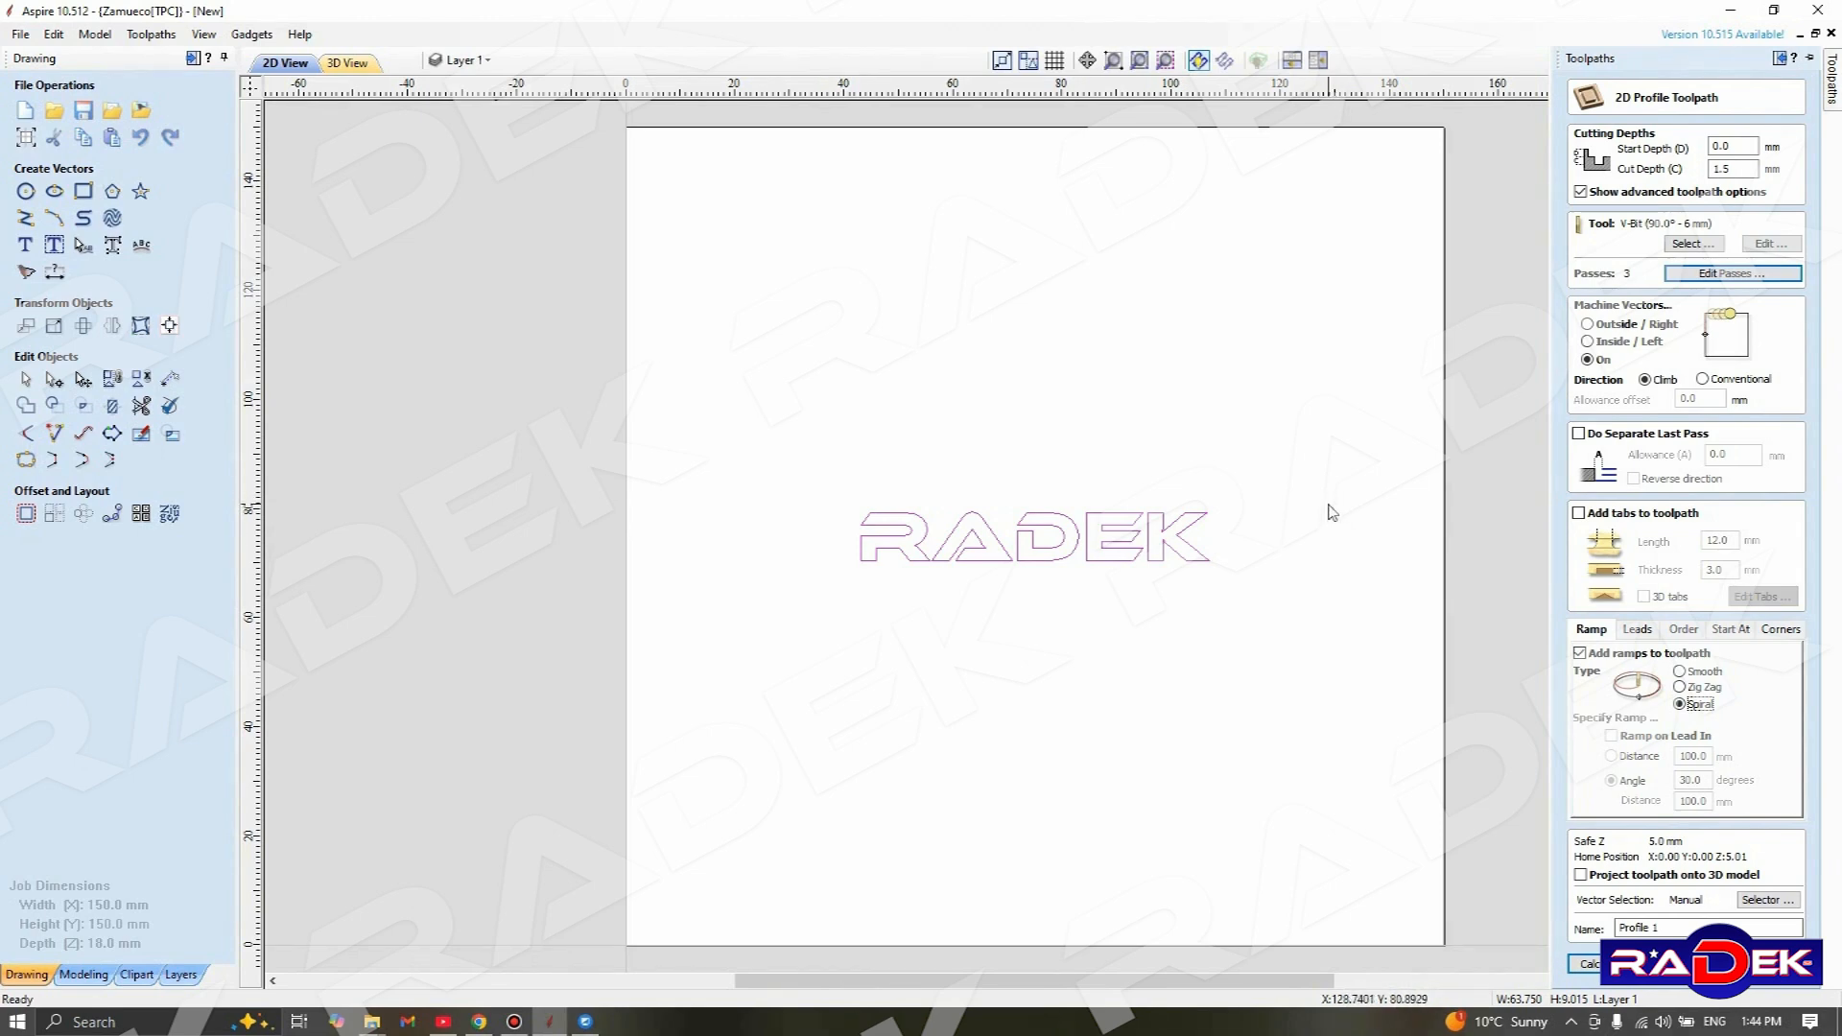
left_click(1680, 673)
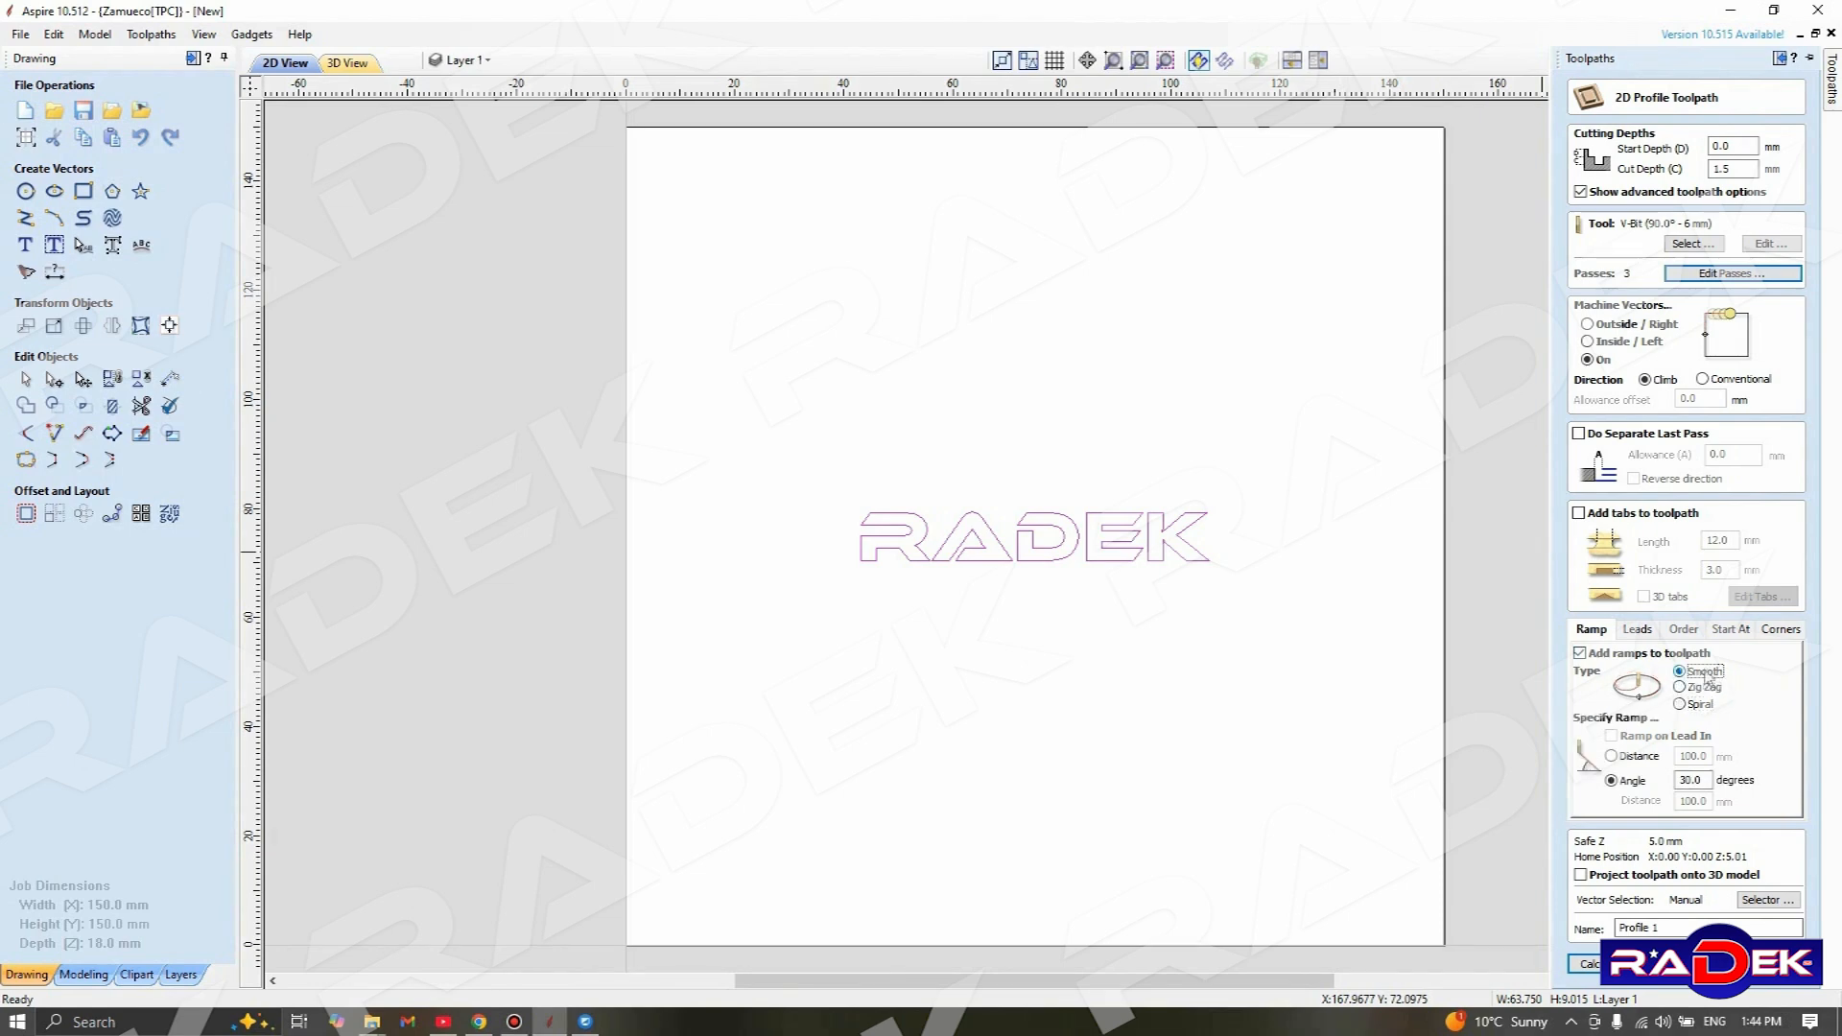
double_click(1703, 780)
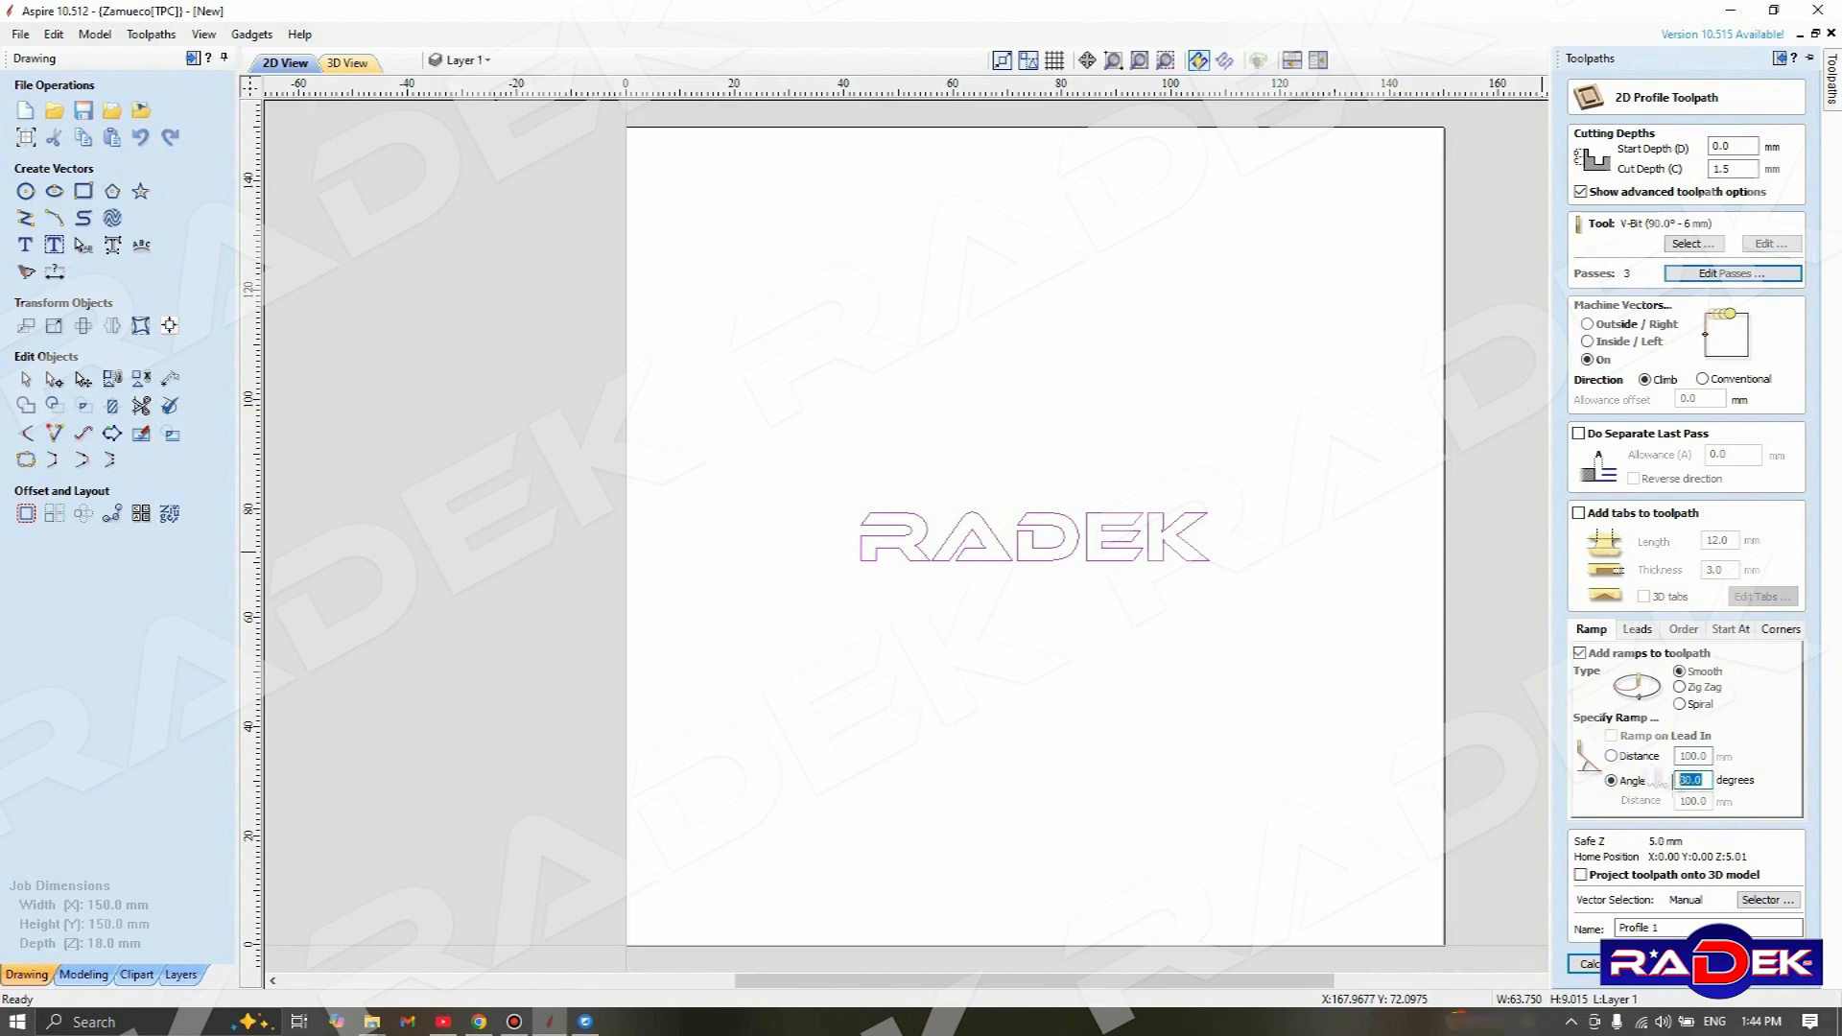
left_click(1703, 778)
Name the profile toolpath Test_01 and calculate it
left_click_drag(1675, 928, 1619, 928)
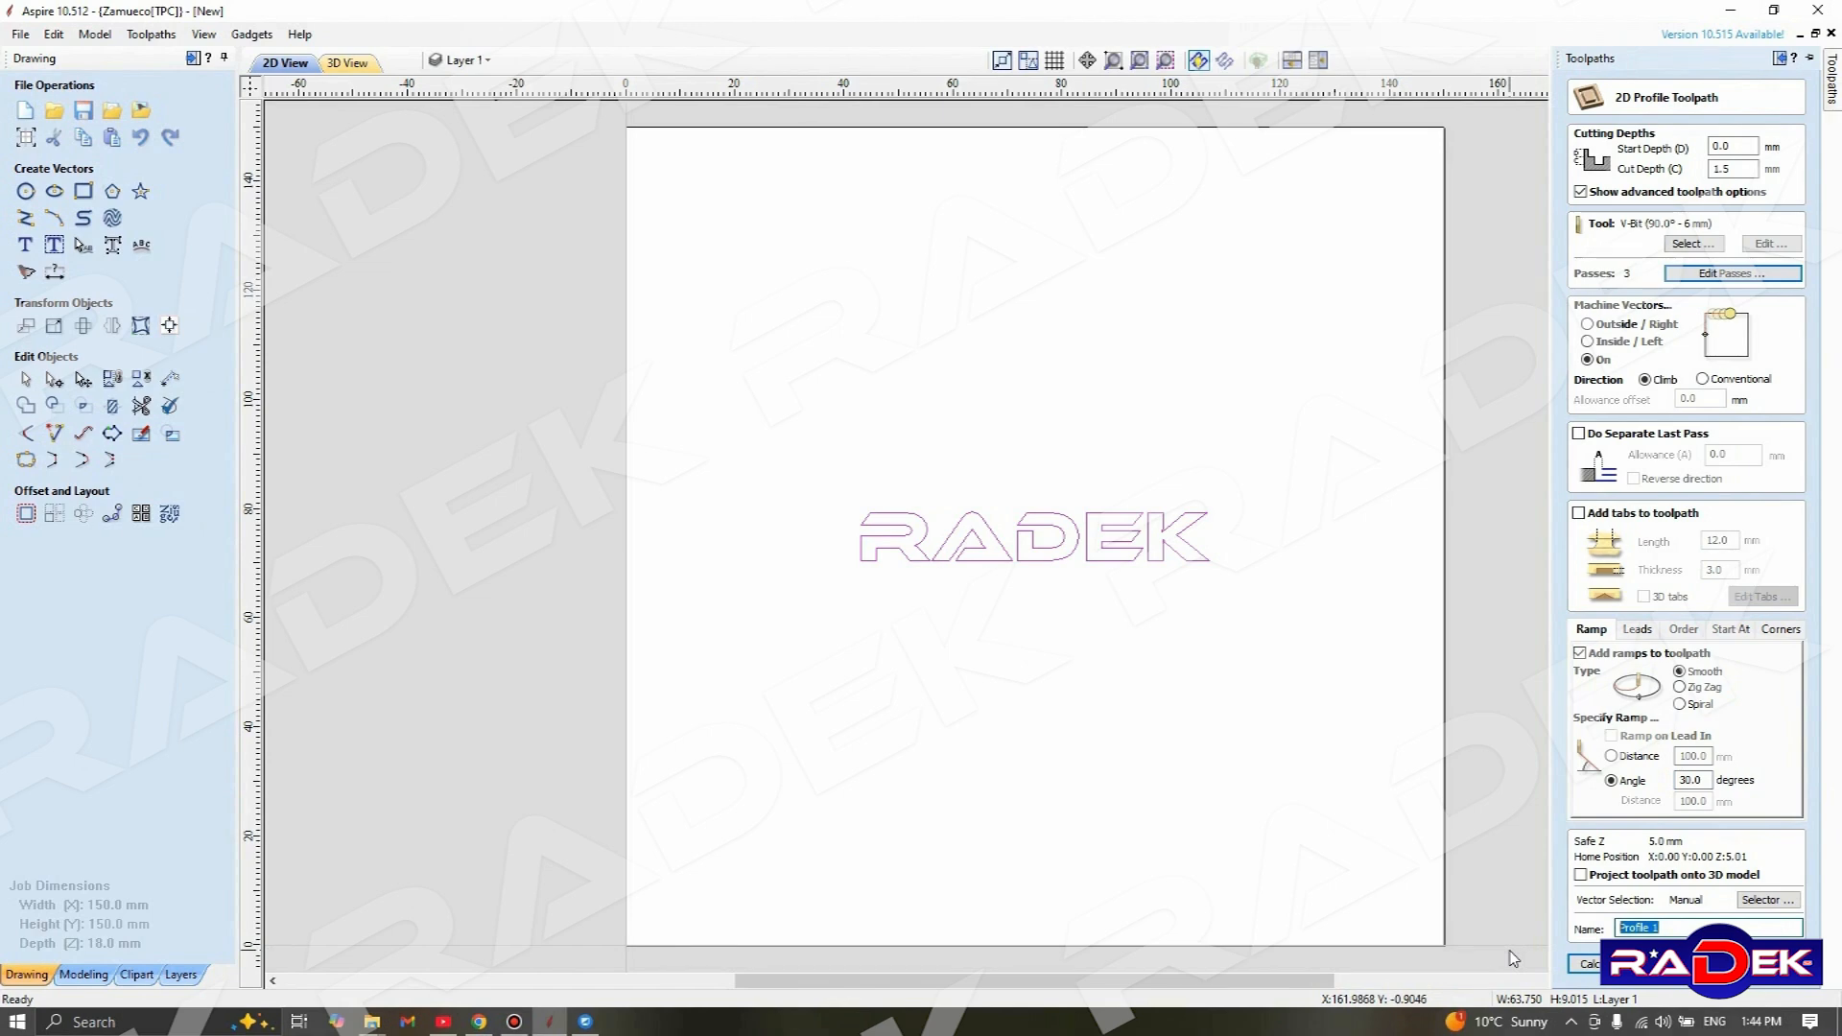
type("Test_01")
left_click(1589, 964)
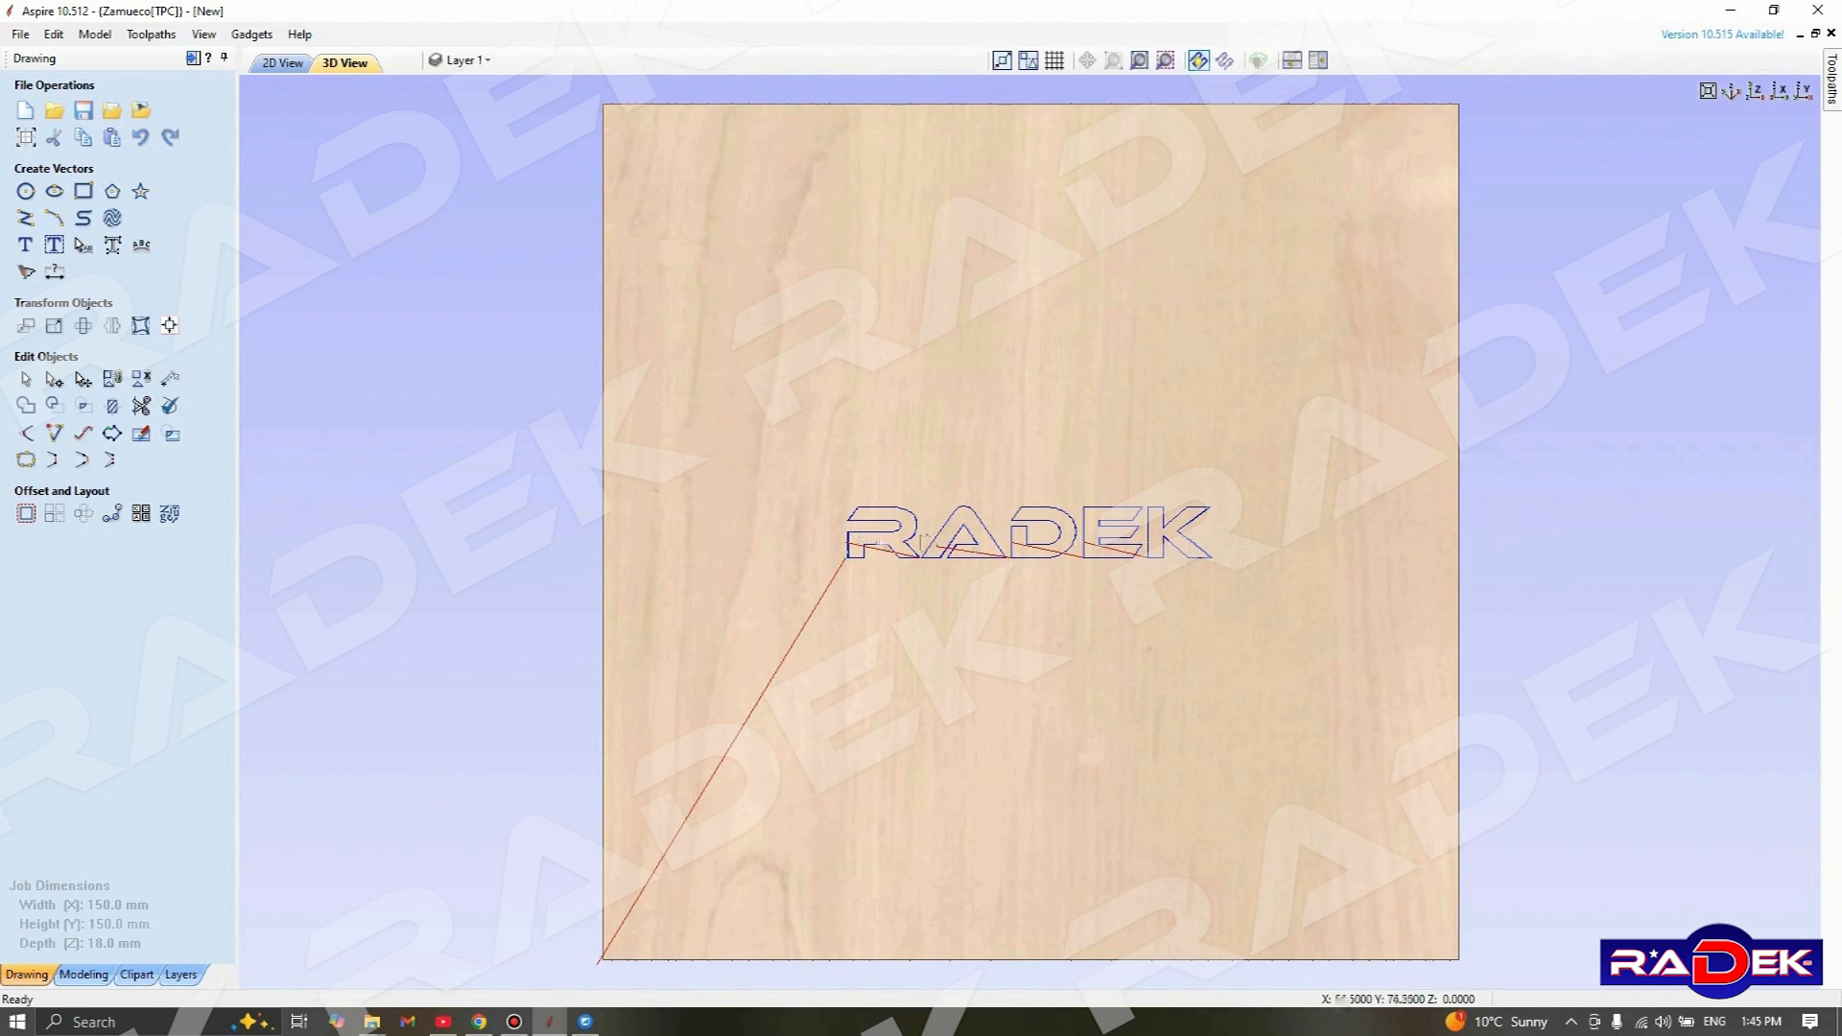
Simulate the Test_01 toolpath at a reduced preview speed, close the preview and check the toolpath's summary
left_click(1833, 82)
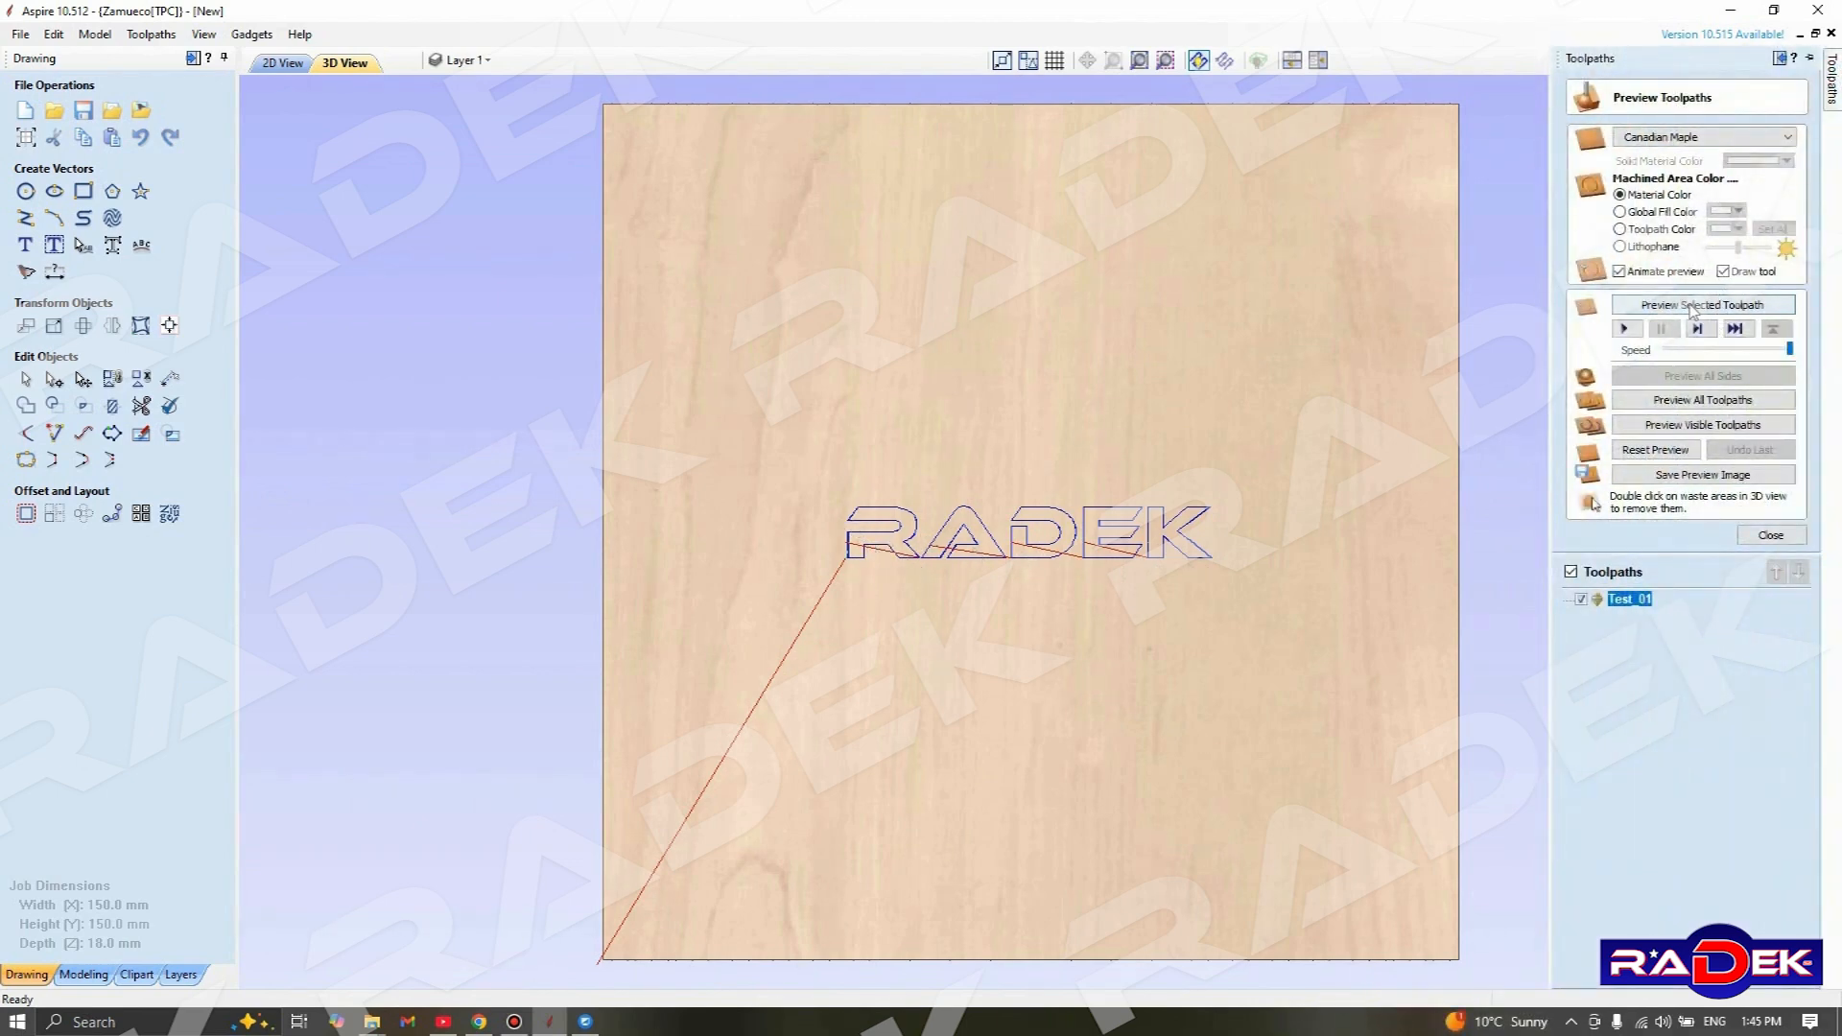
left_click_drag(1787, 350, 1684, 348)
left_click(1686, 348)
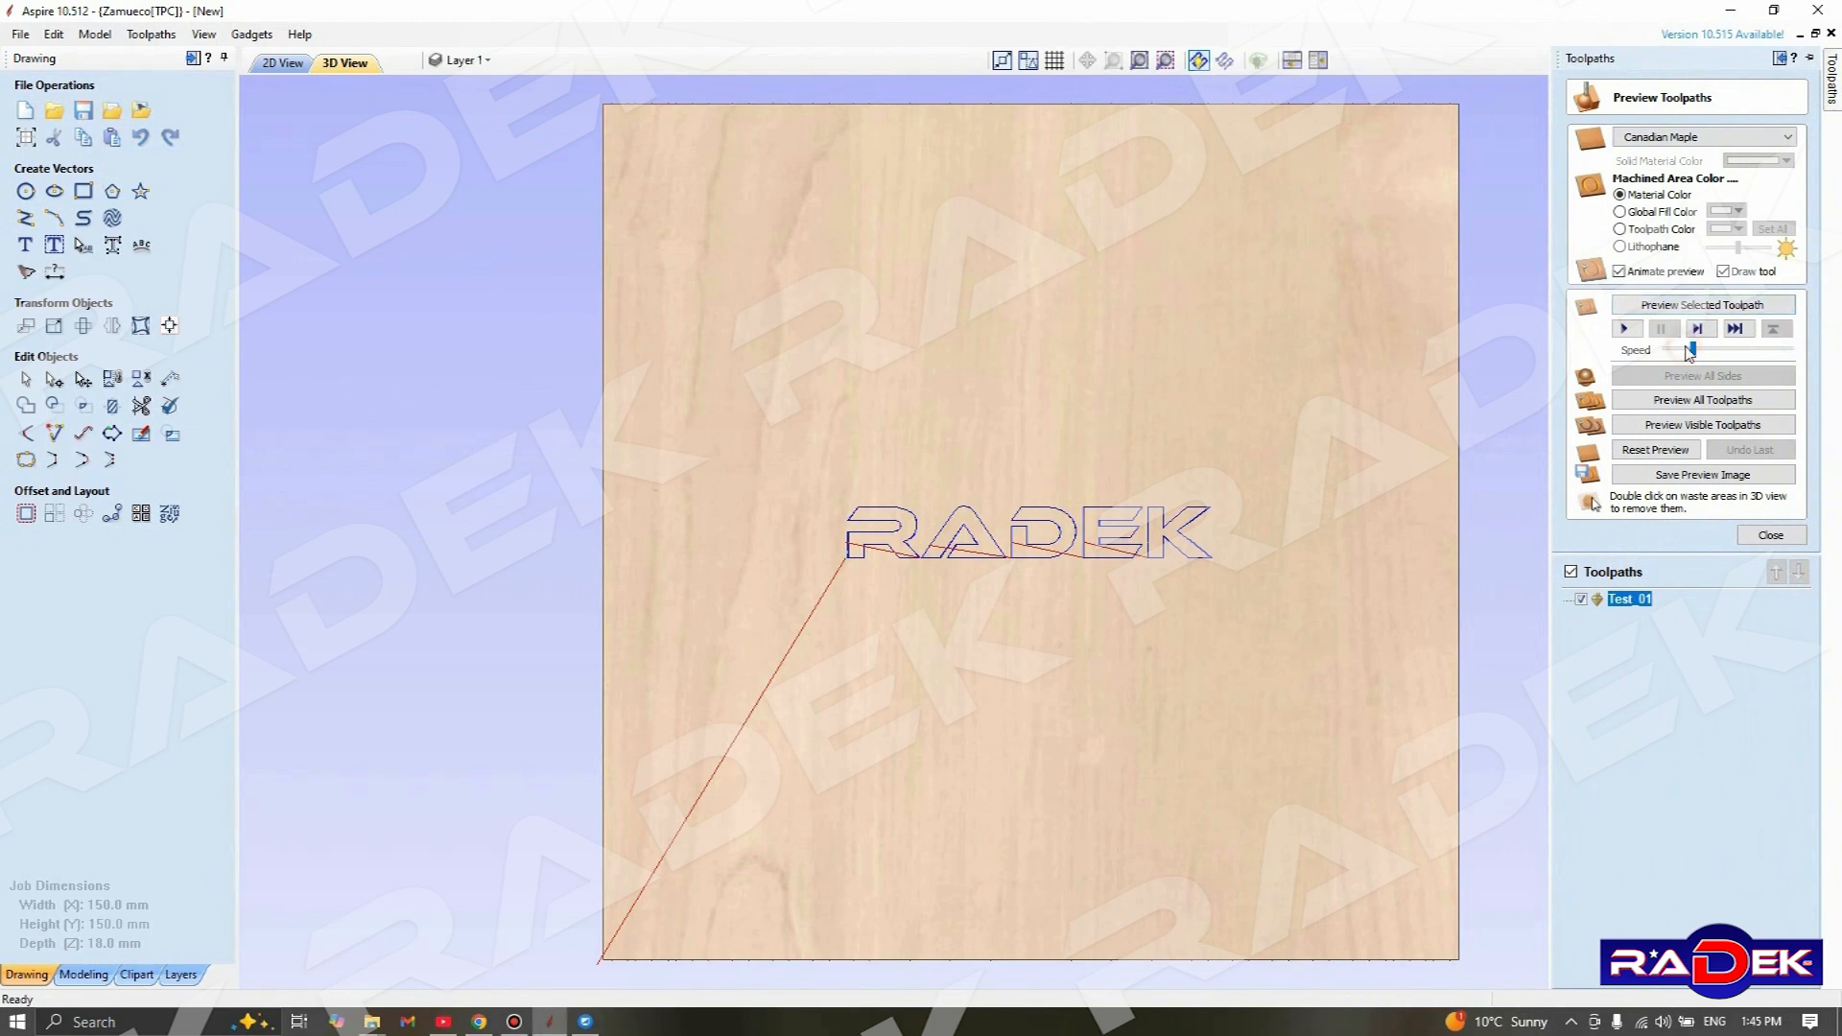
left_click(1628, 330)
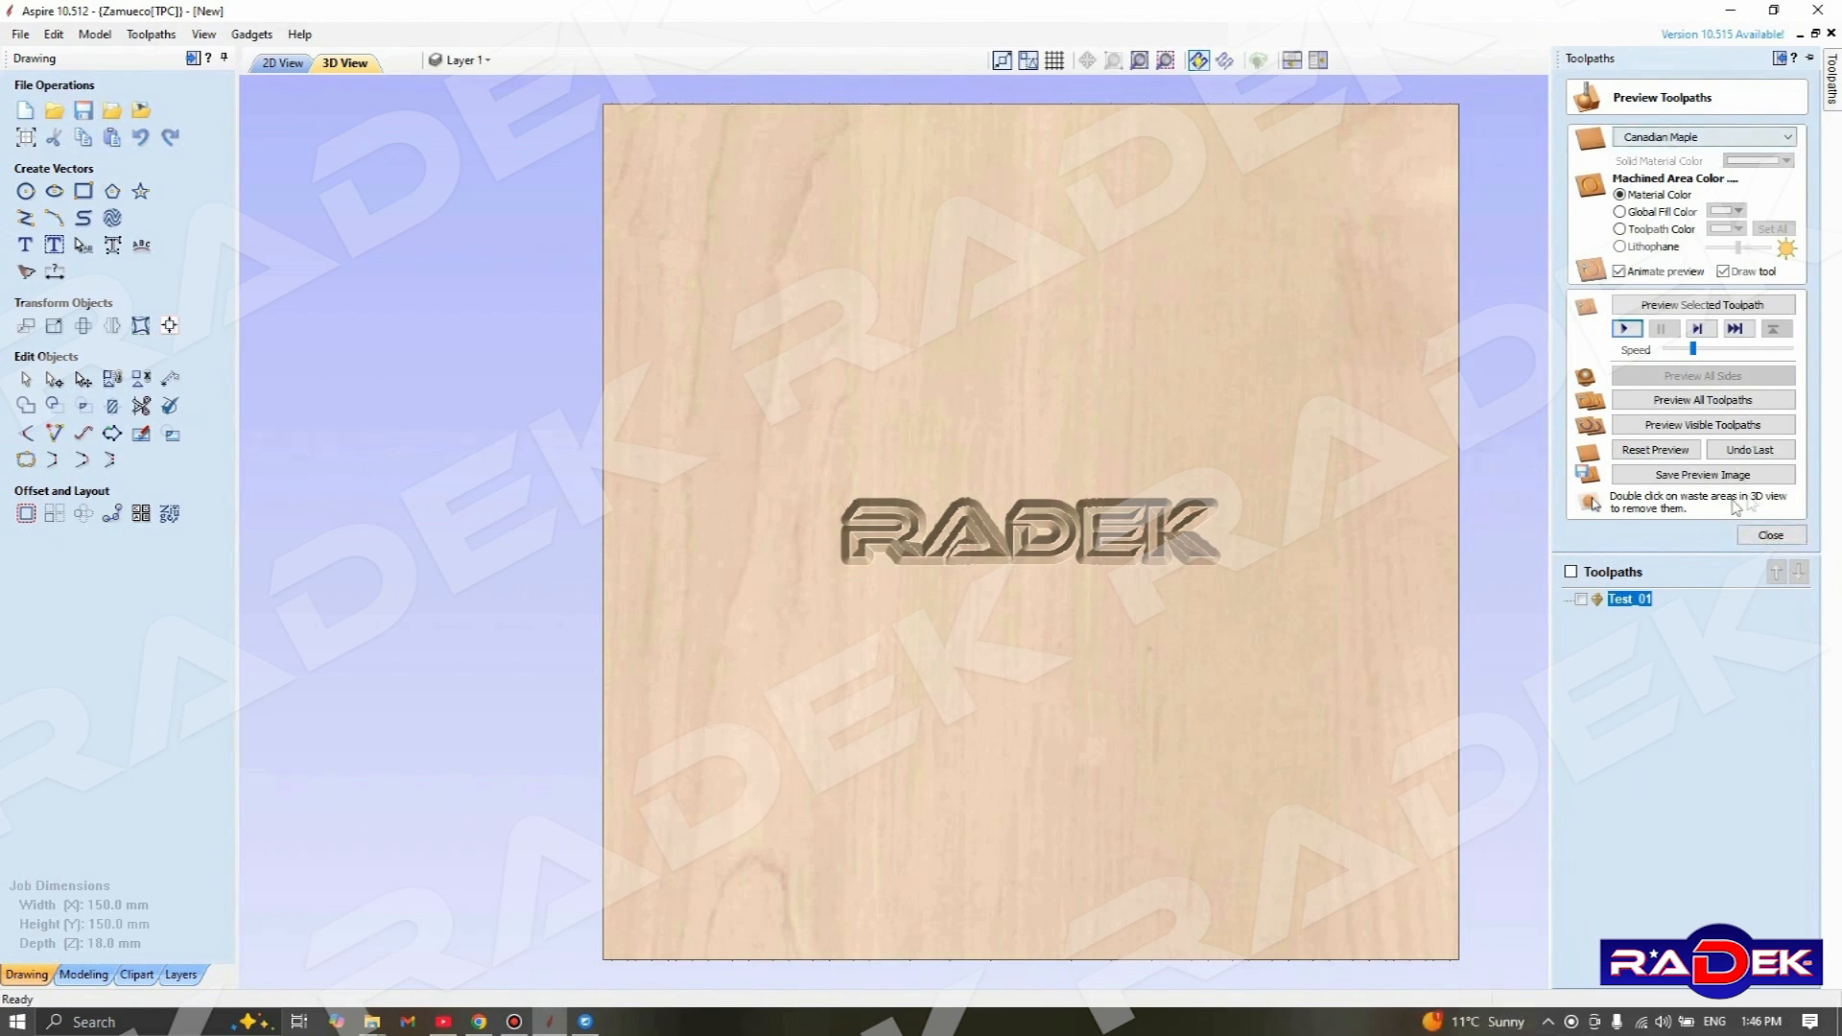
left_click(1770, 533)
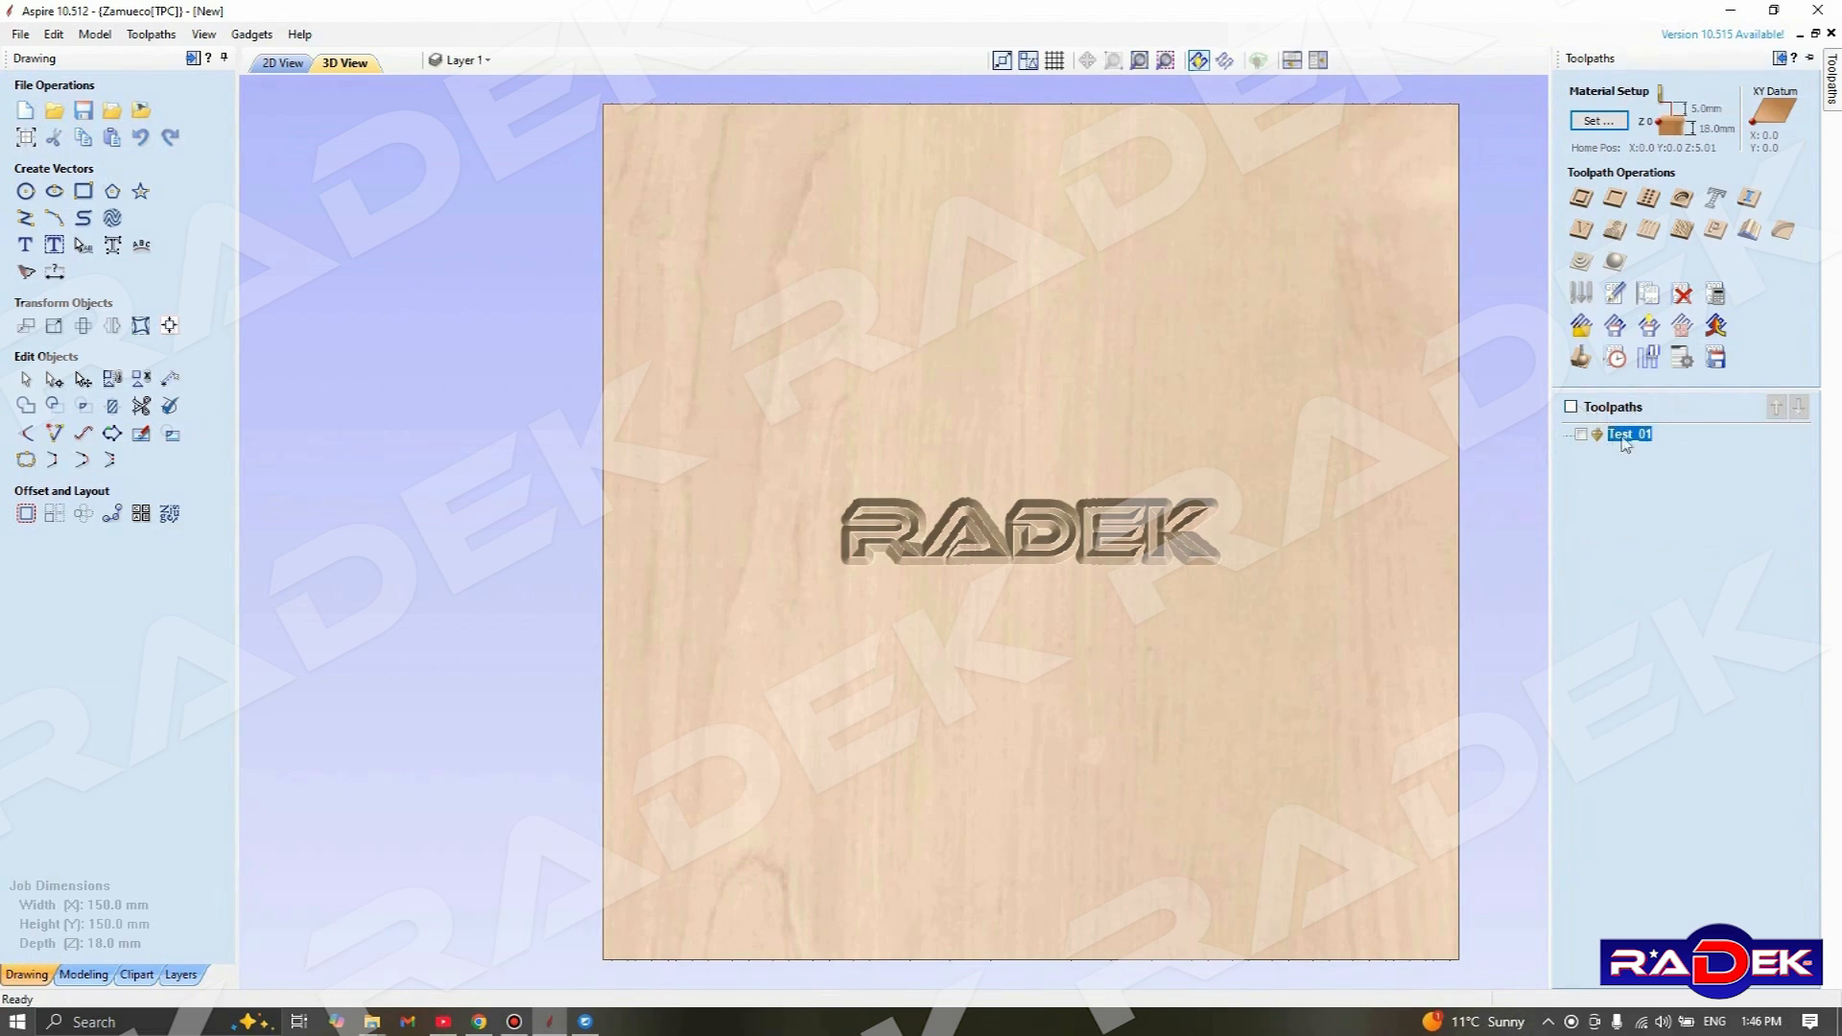
mouse_move(1637, 448)
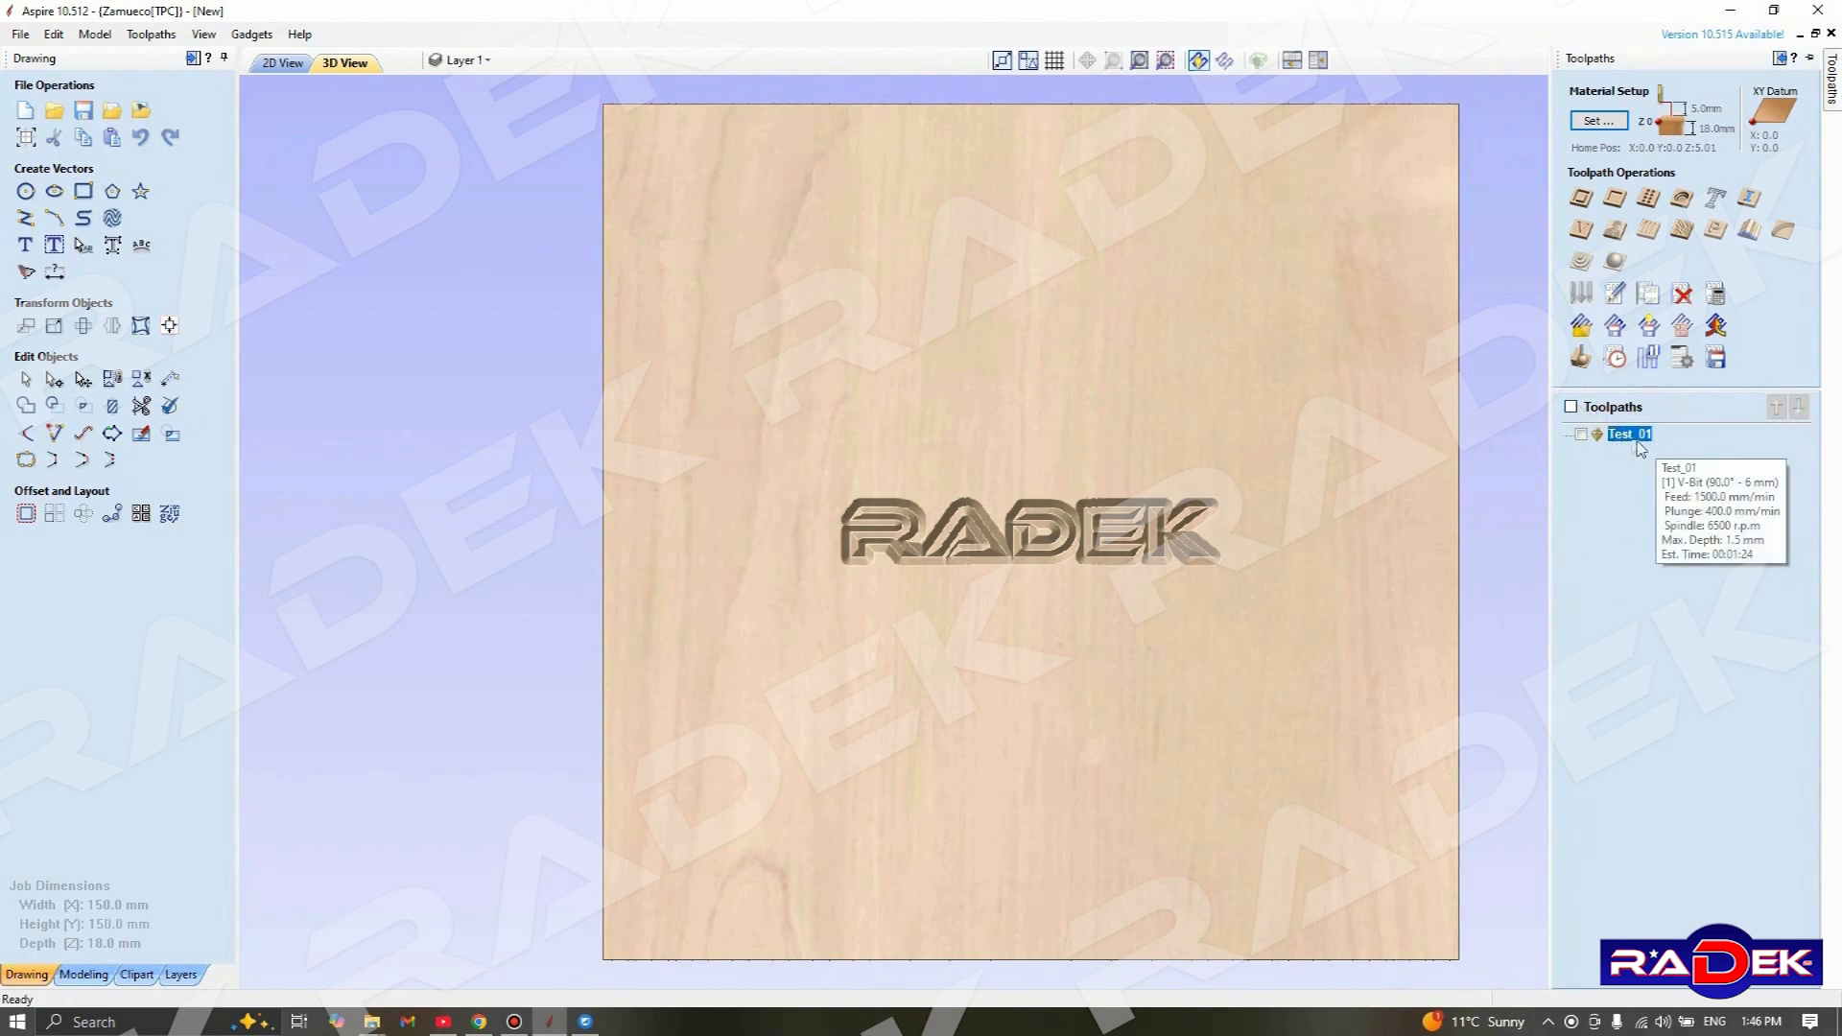
Save the visible Test_01 toolpath to the Desktop as Test_01.nc with the RADEK ECO (mm) (*.nc) post processor
left_click(1581, 435)
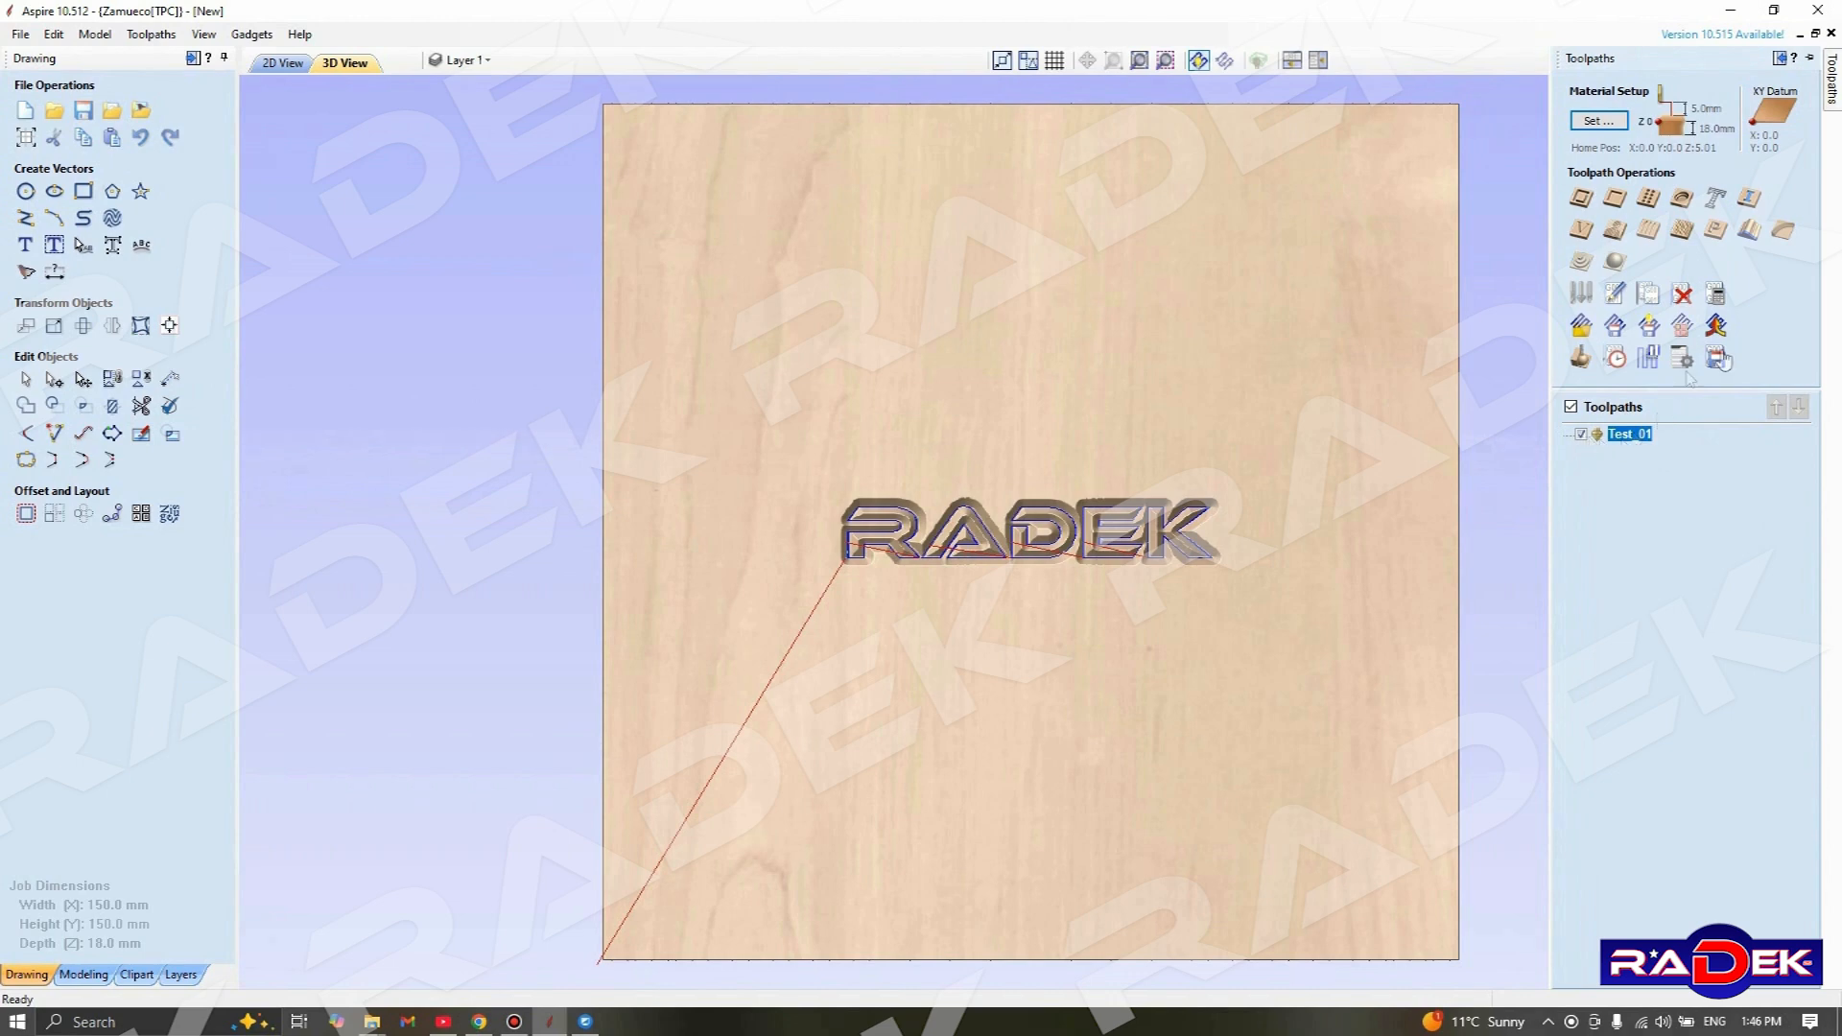
left_click(1716, 359)
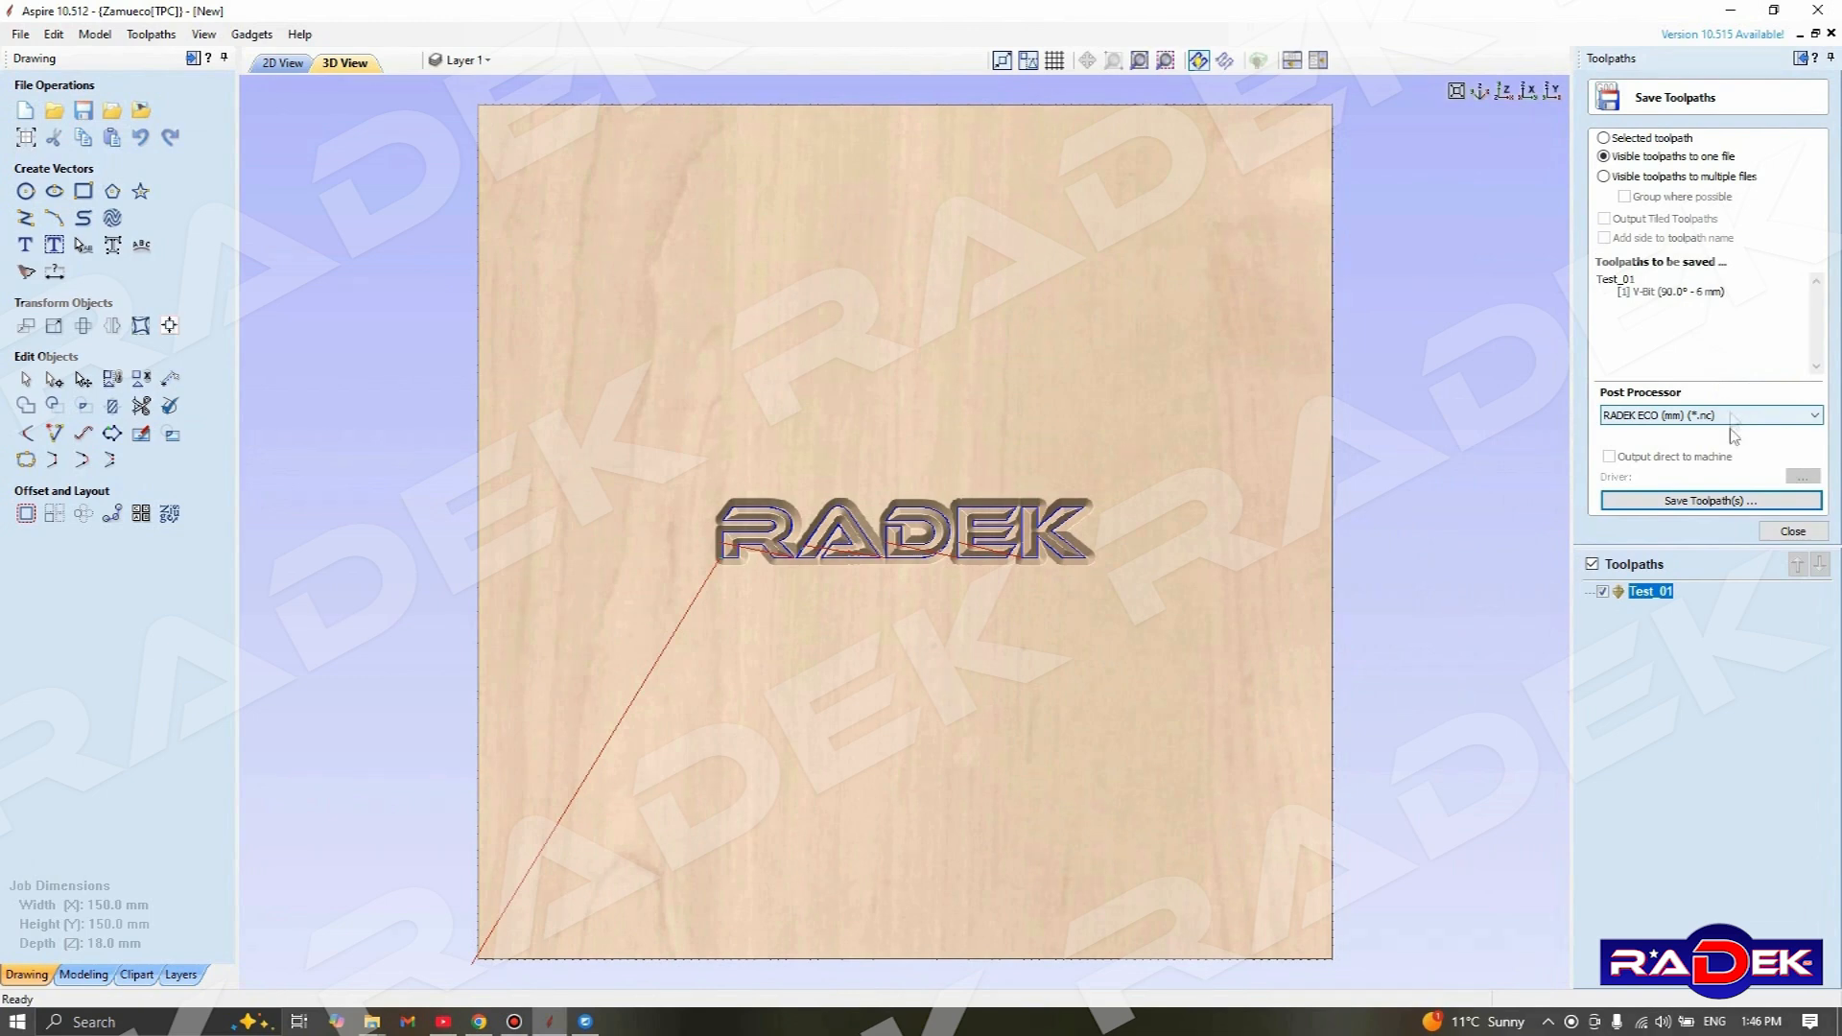
left_click(1697, 500)
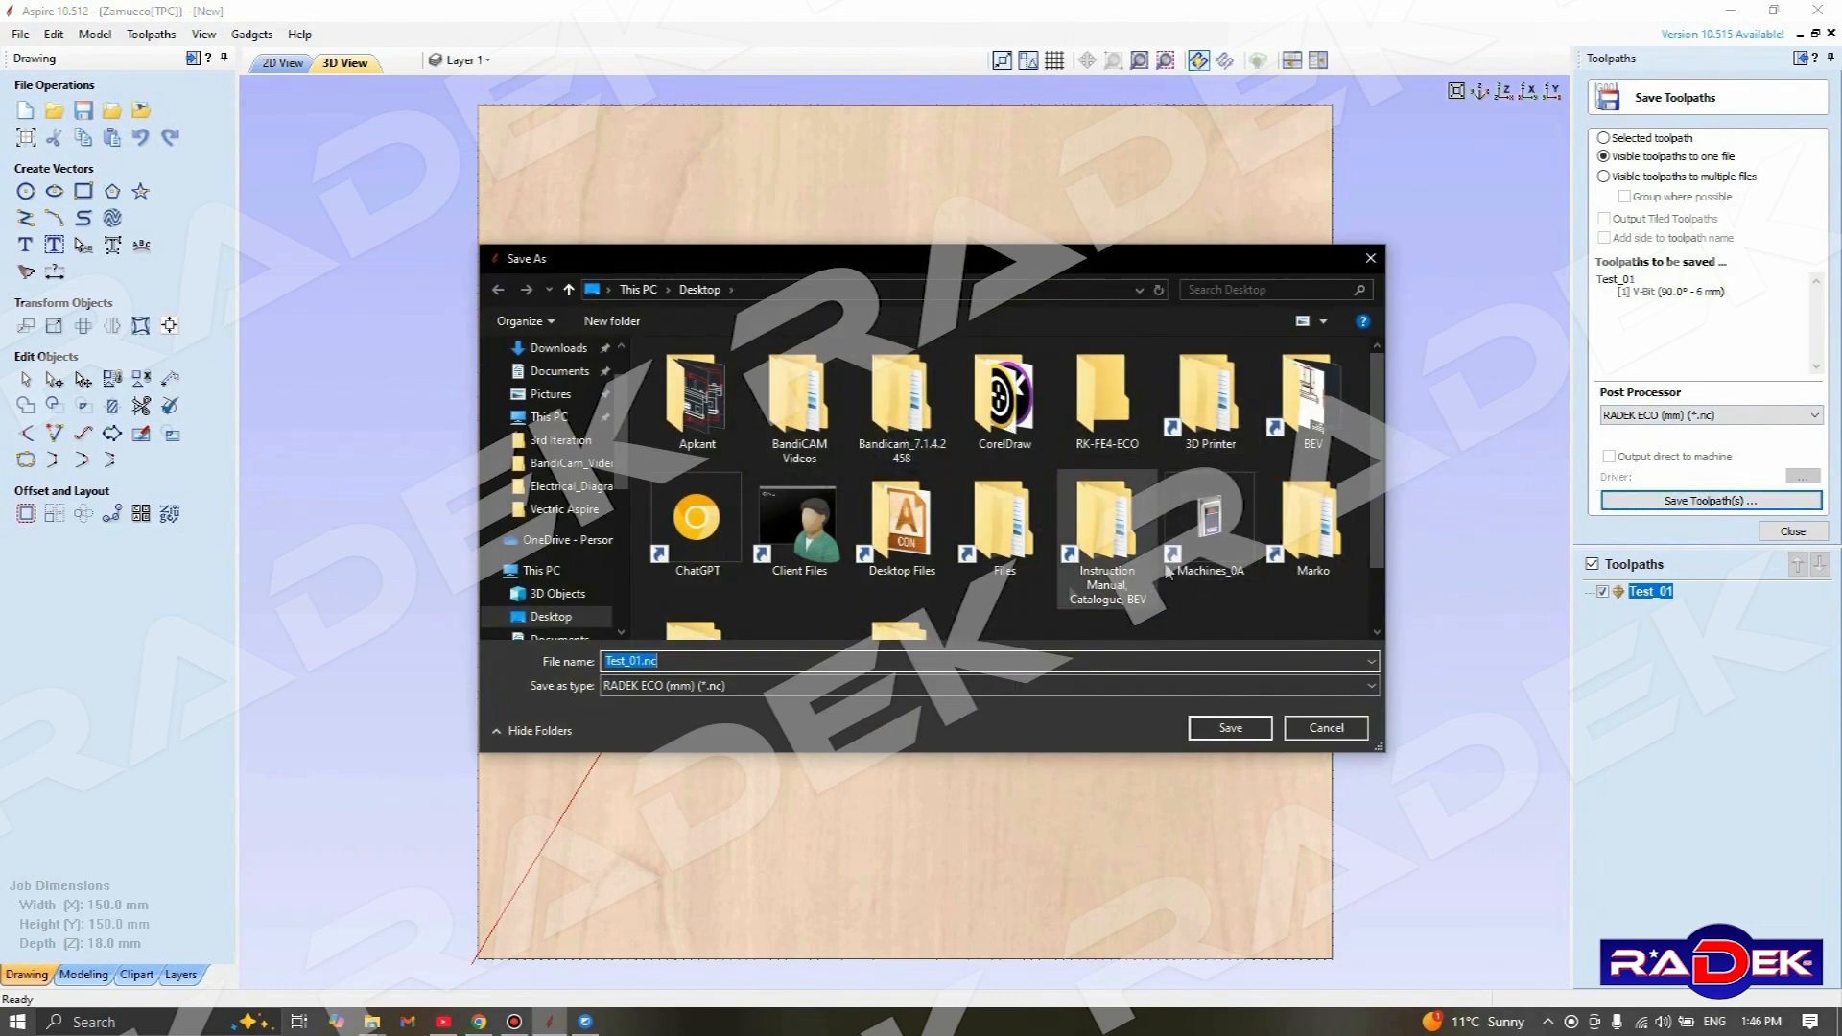
scroll(1200, 596, "down", 2)
left_click(1228, 727)
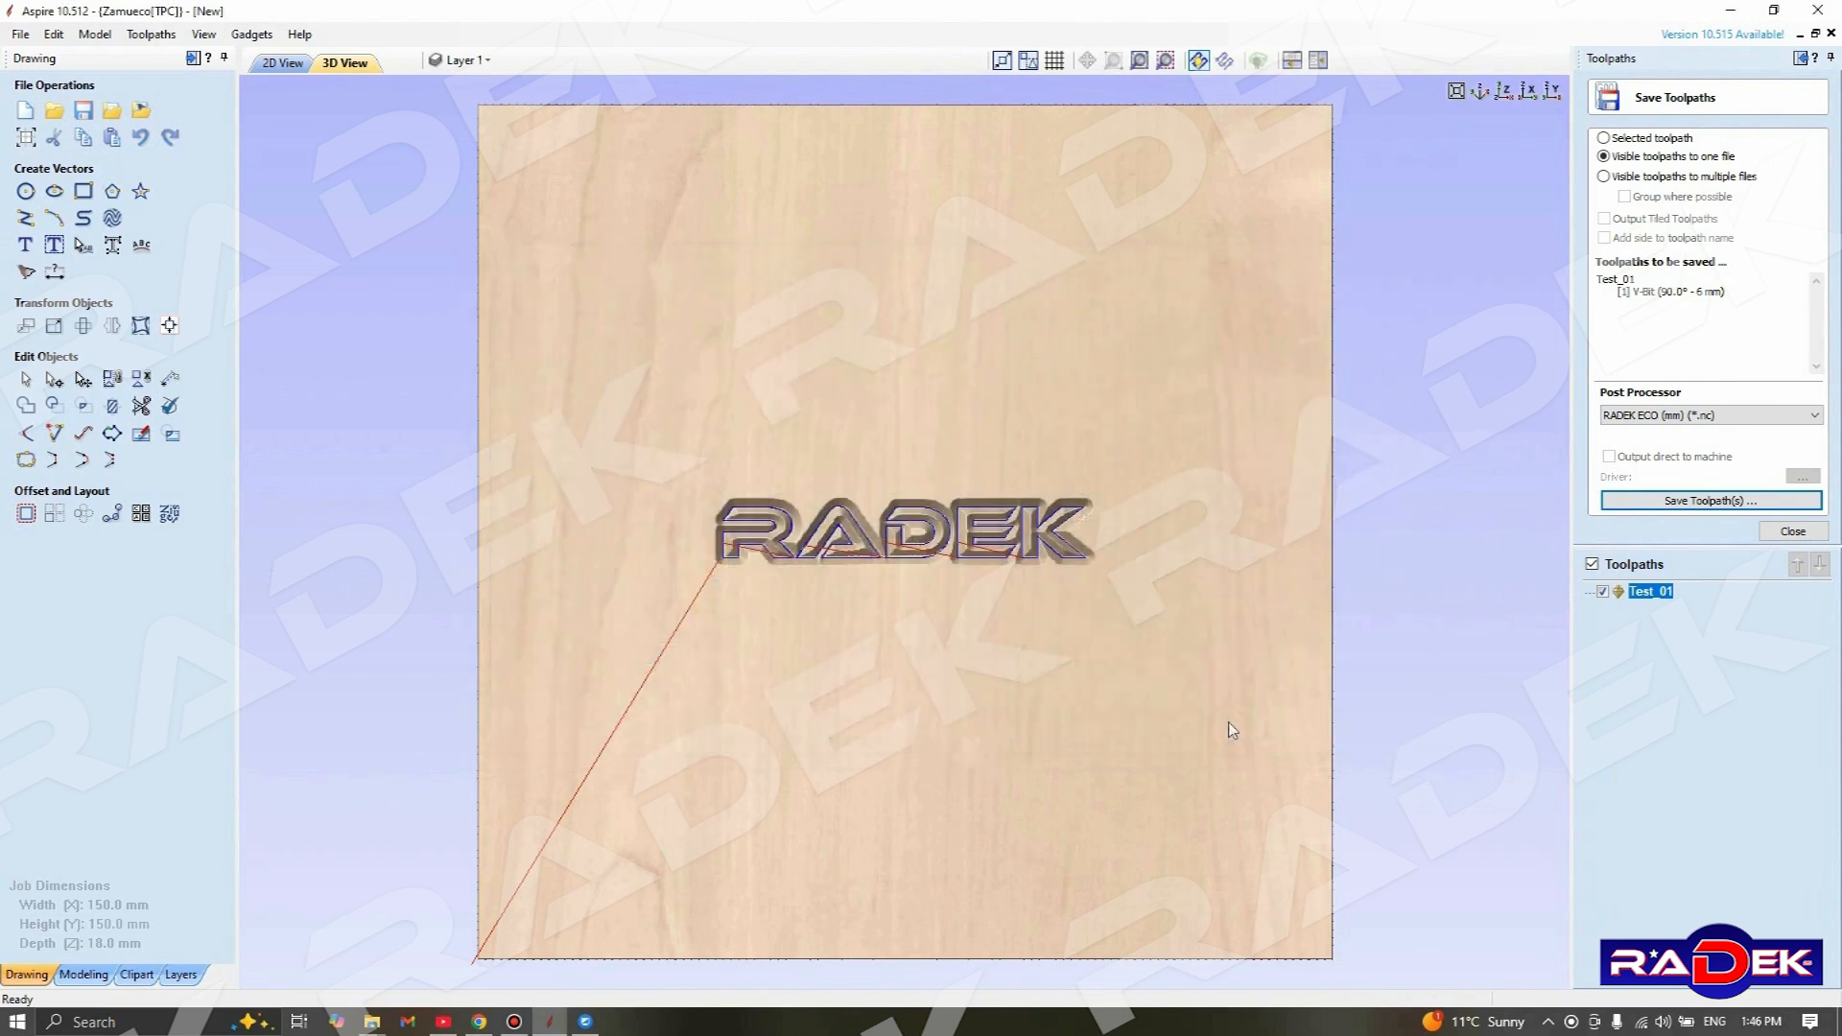
left_click(1786, 532)
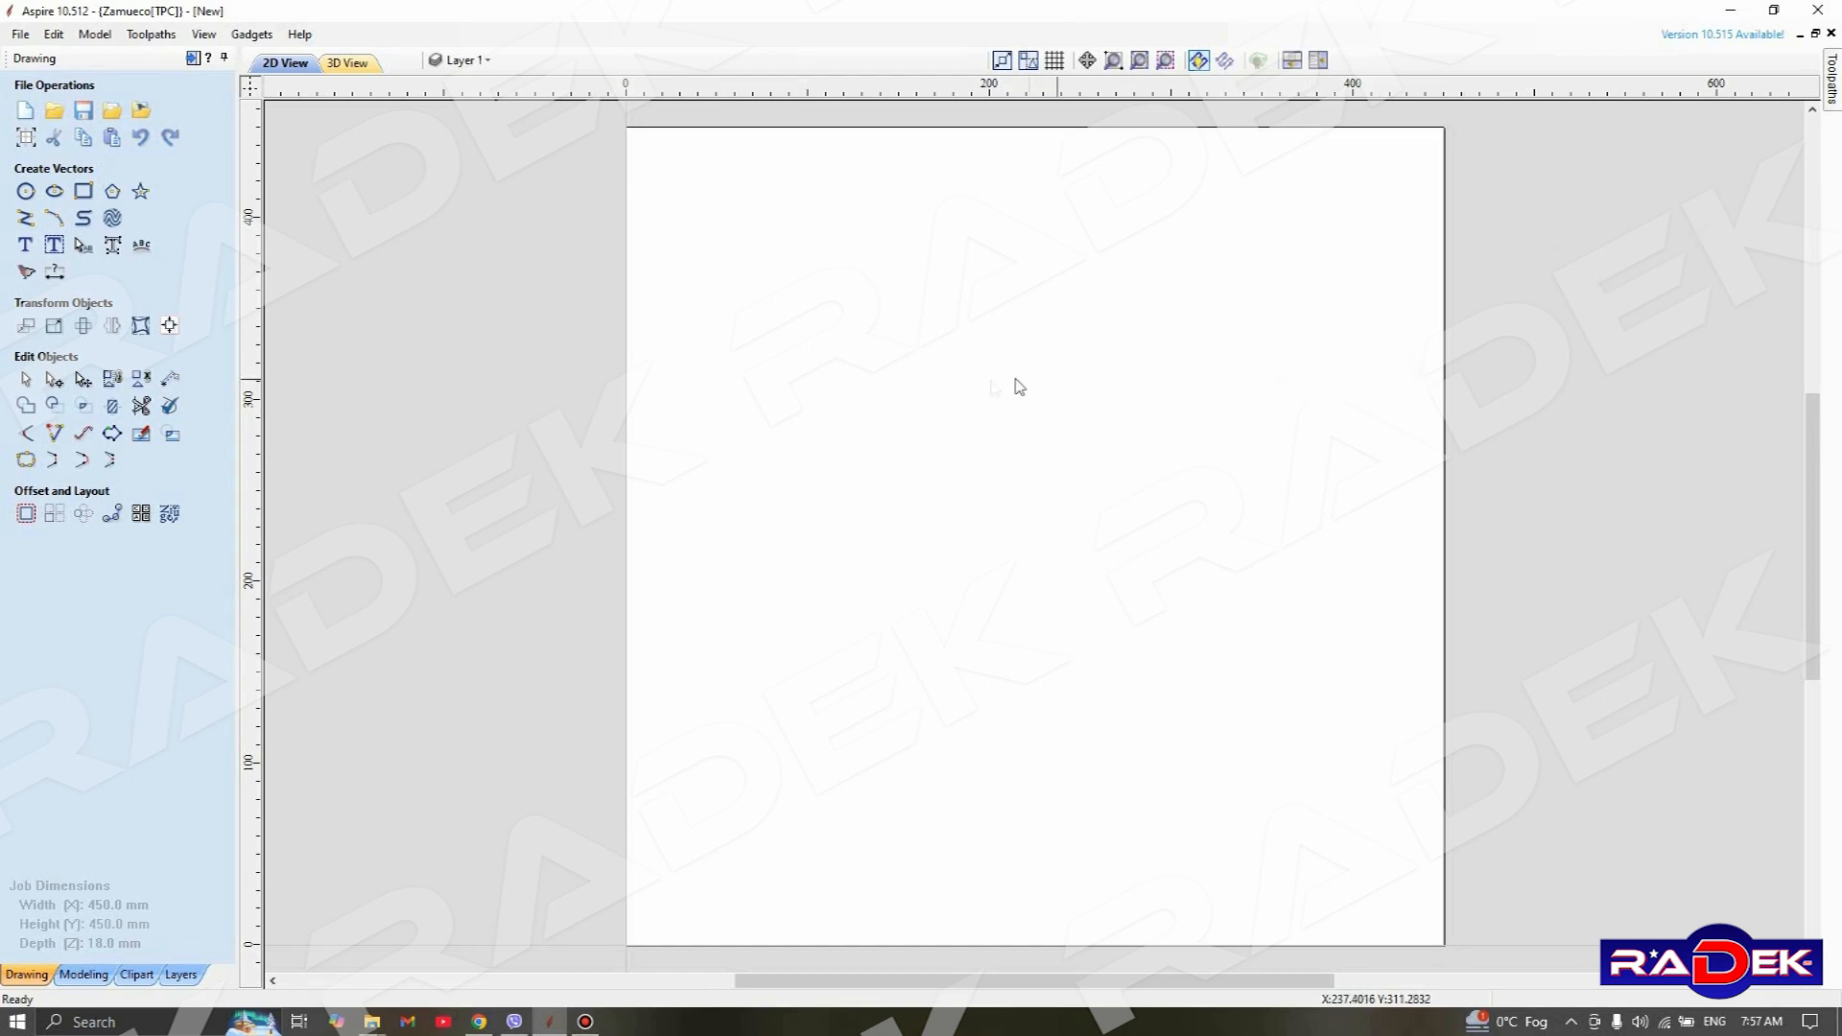
Import the vectors from PatternR02.dxf on the Desktop into the empty 450 x 450 mm job
left_click(19, 34)
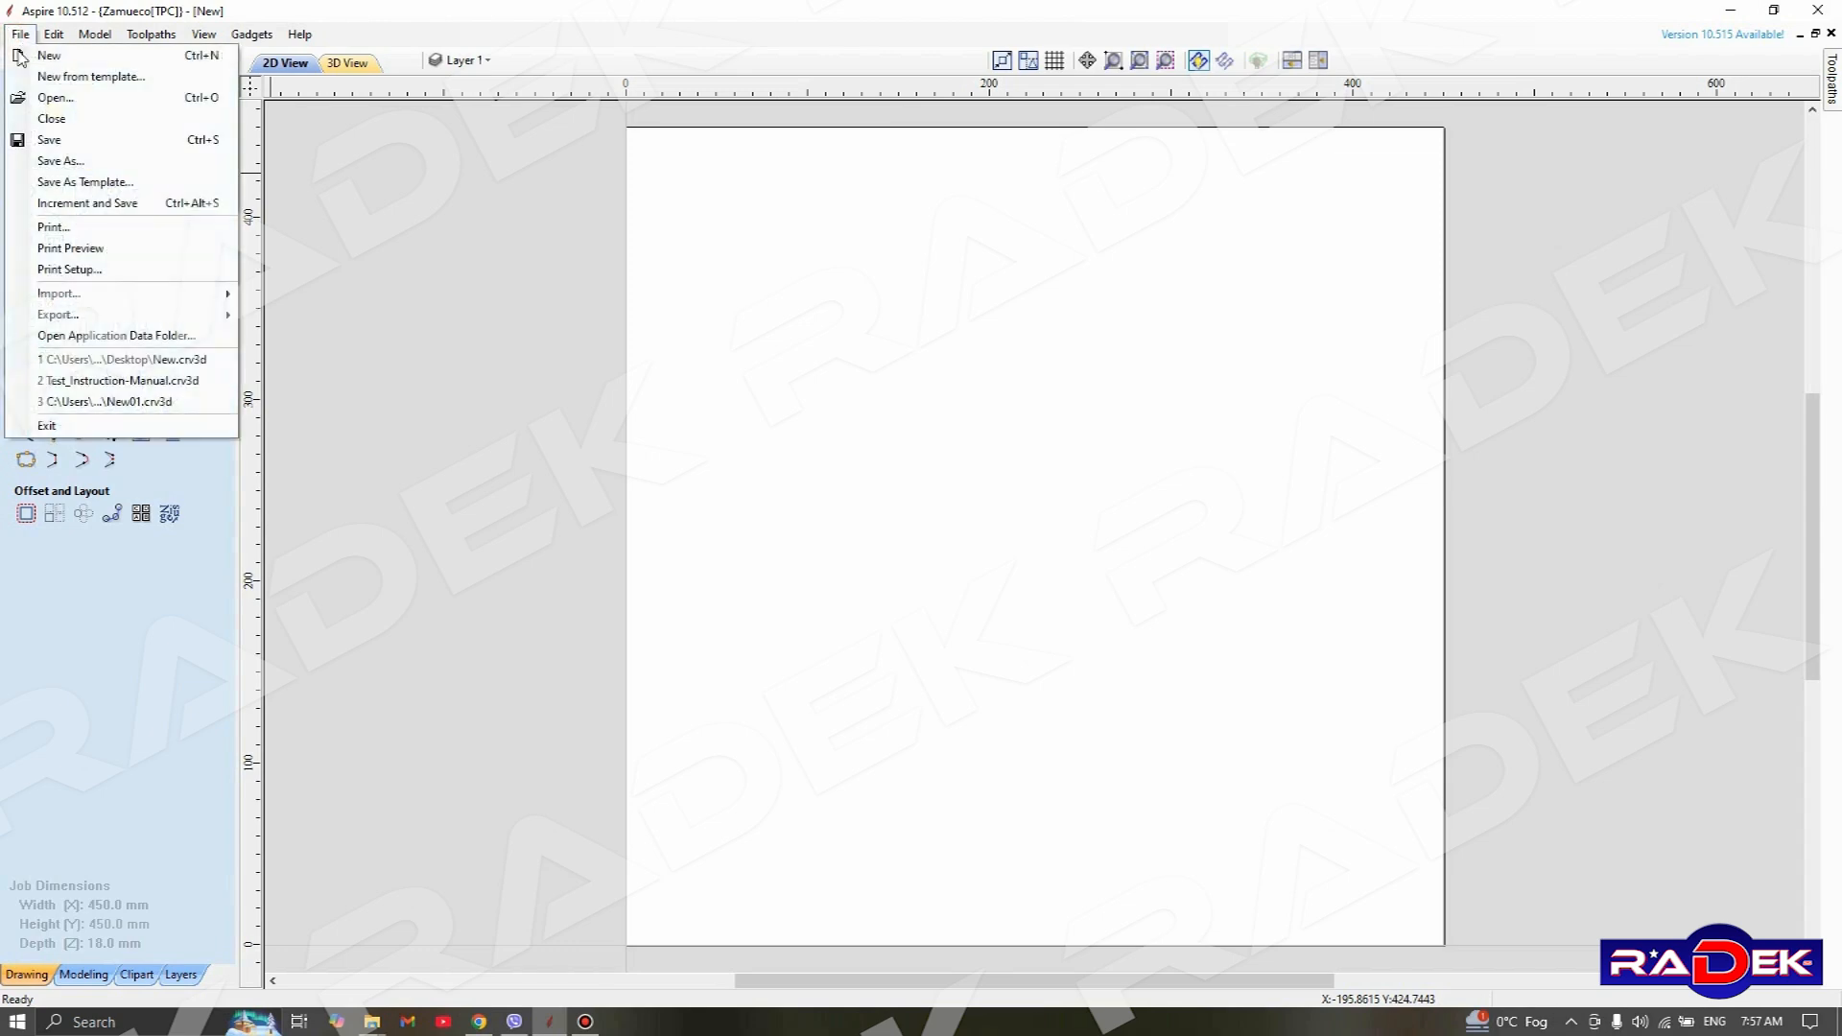
mouse_move(144, 304)
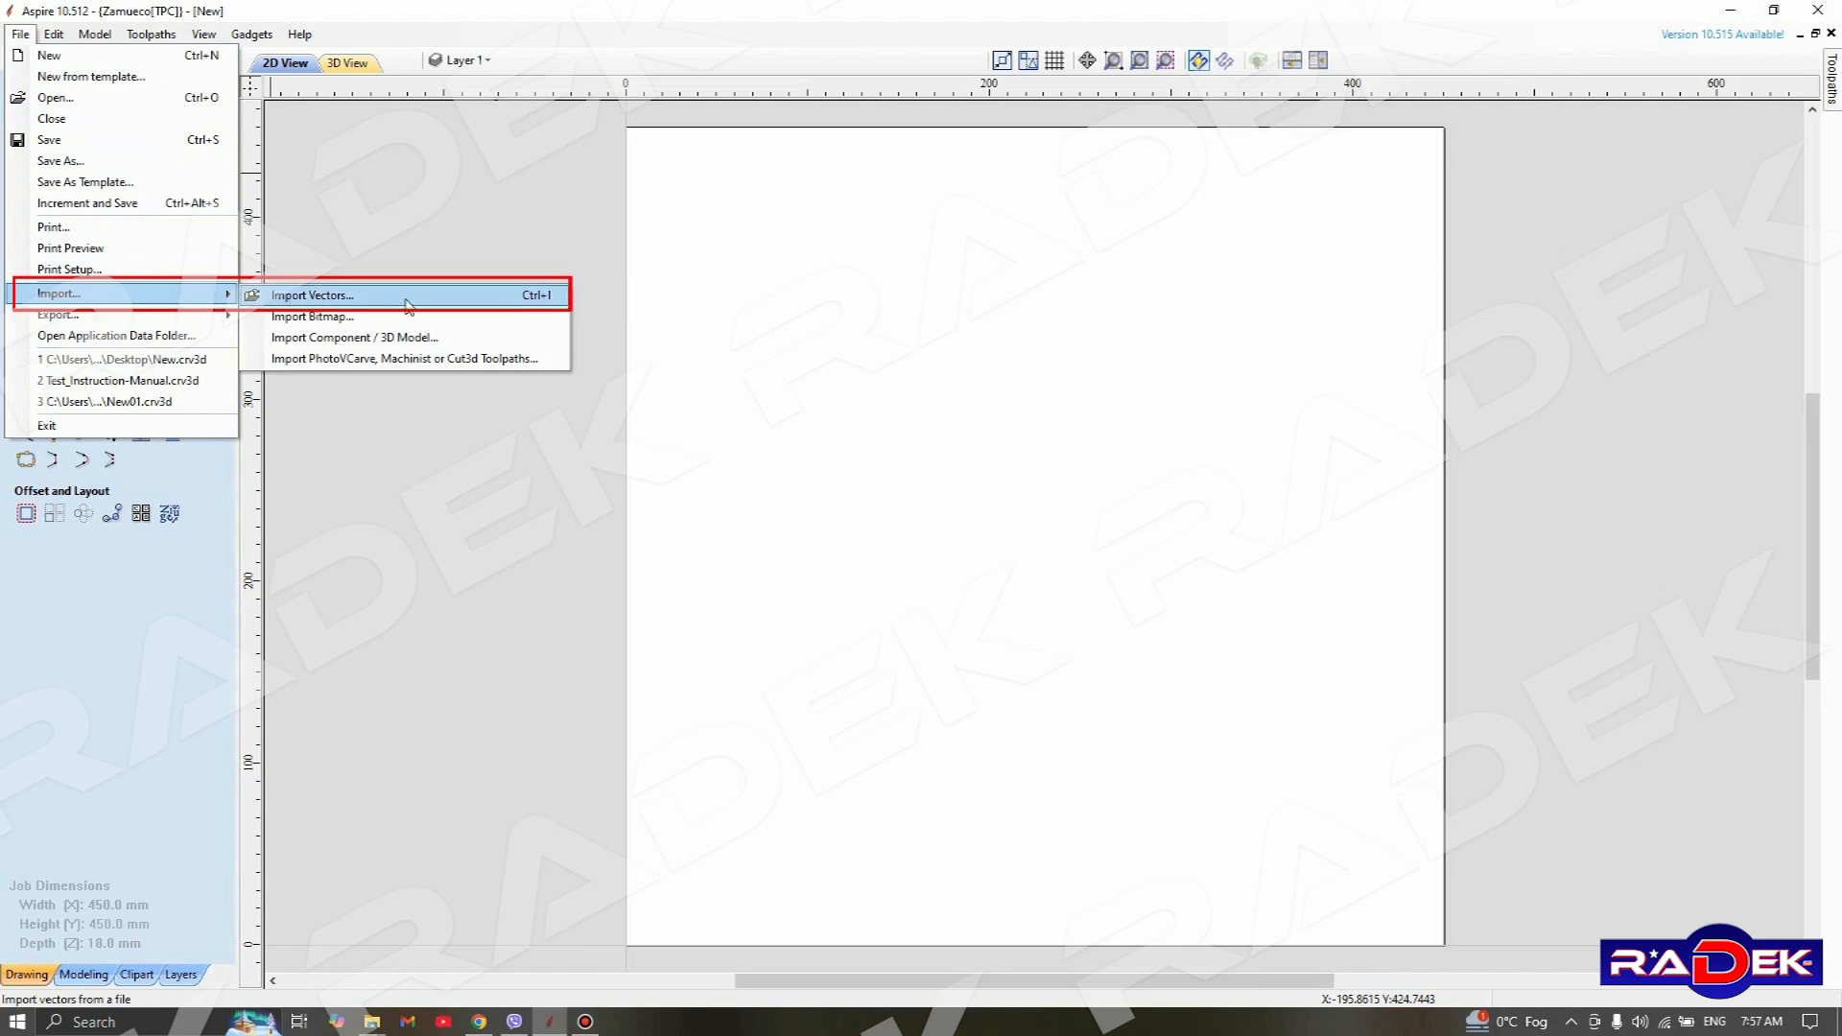
left_click(503, 298)
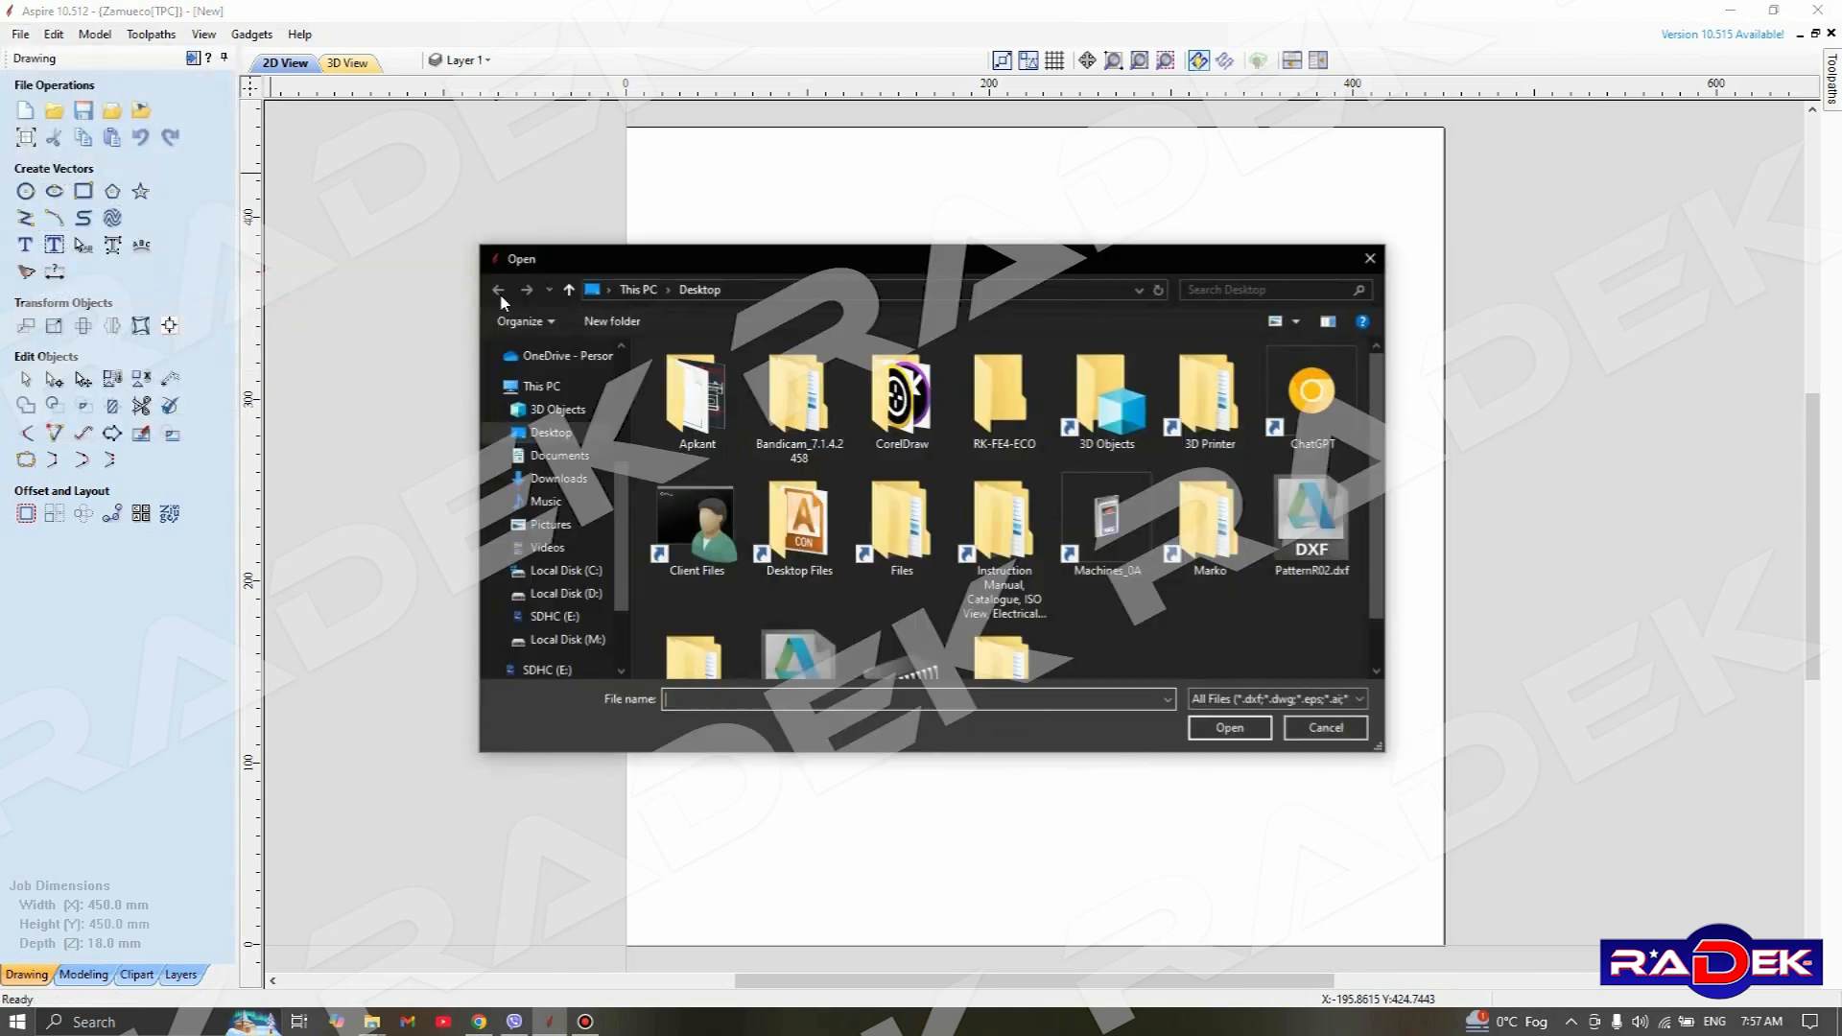
left_click(1316, 526)
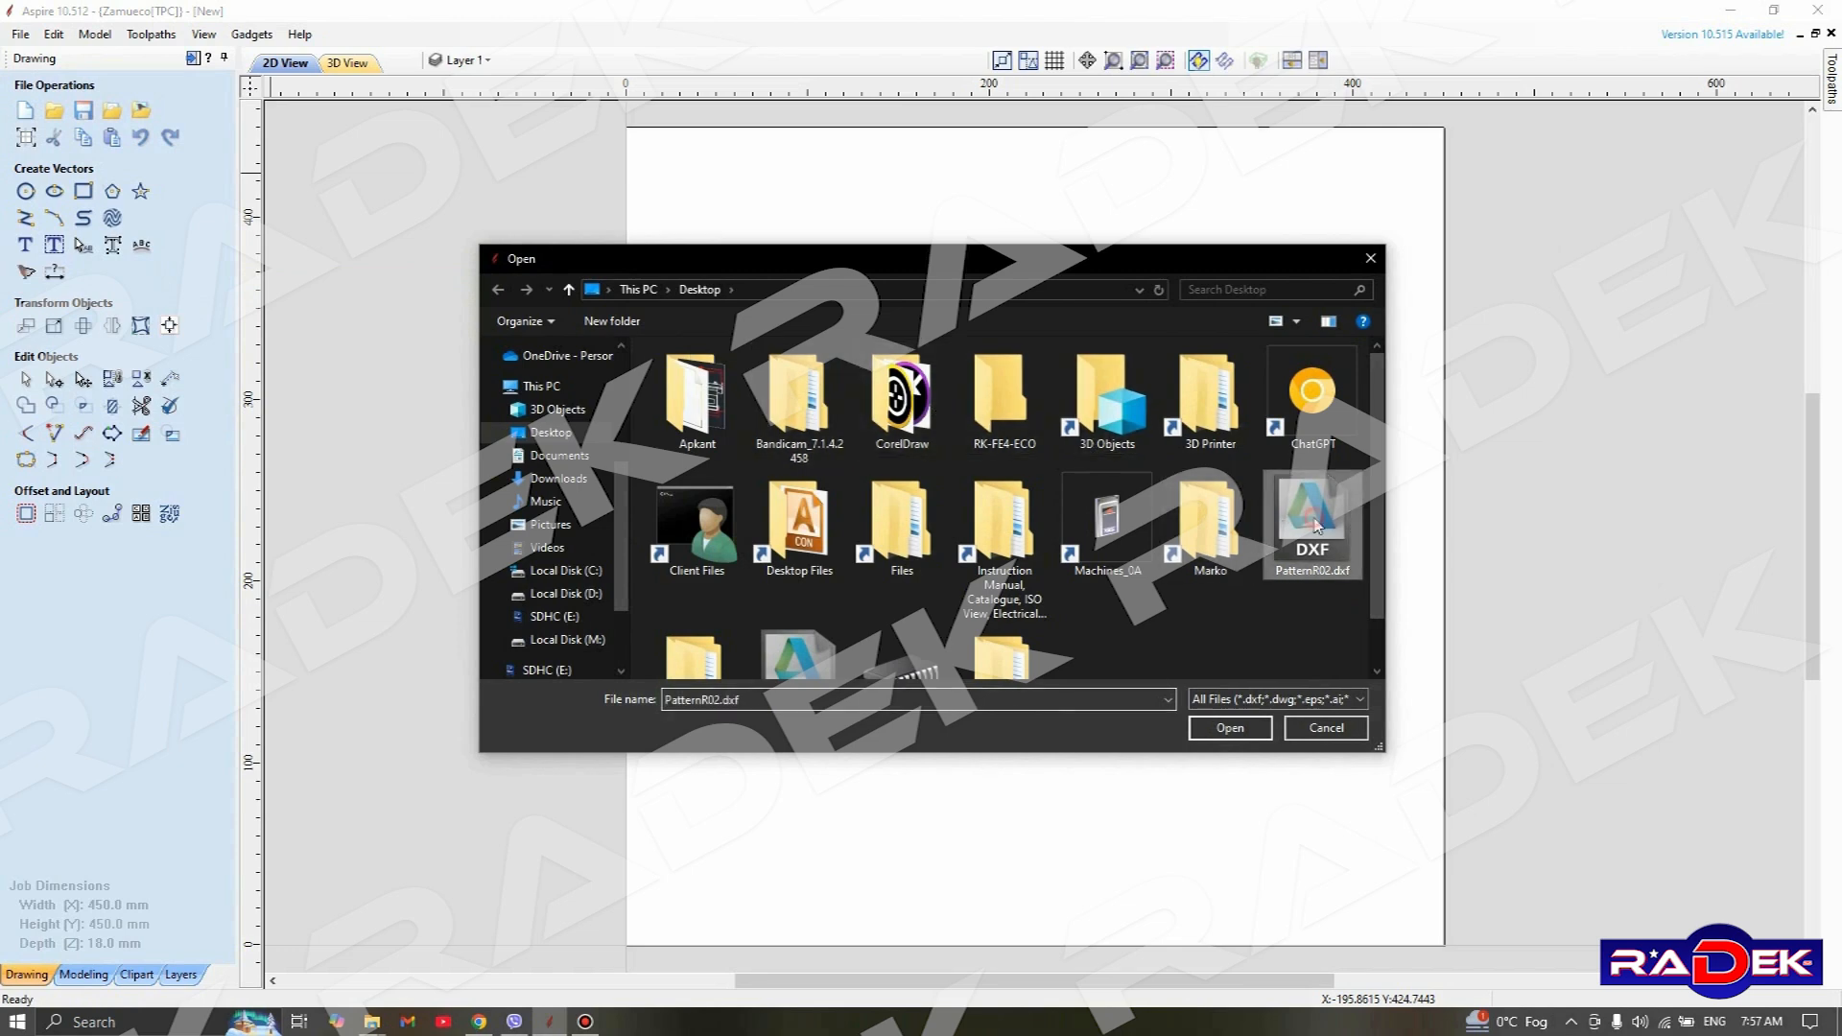
scroll(1182, 583, "down", 1)
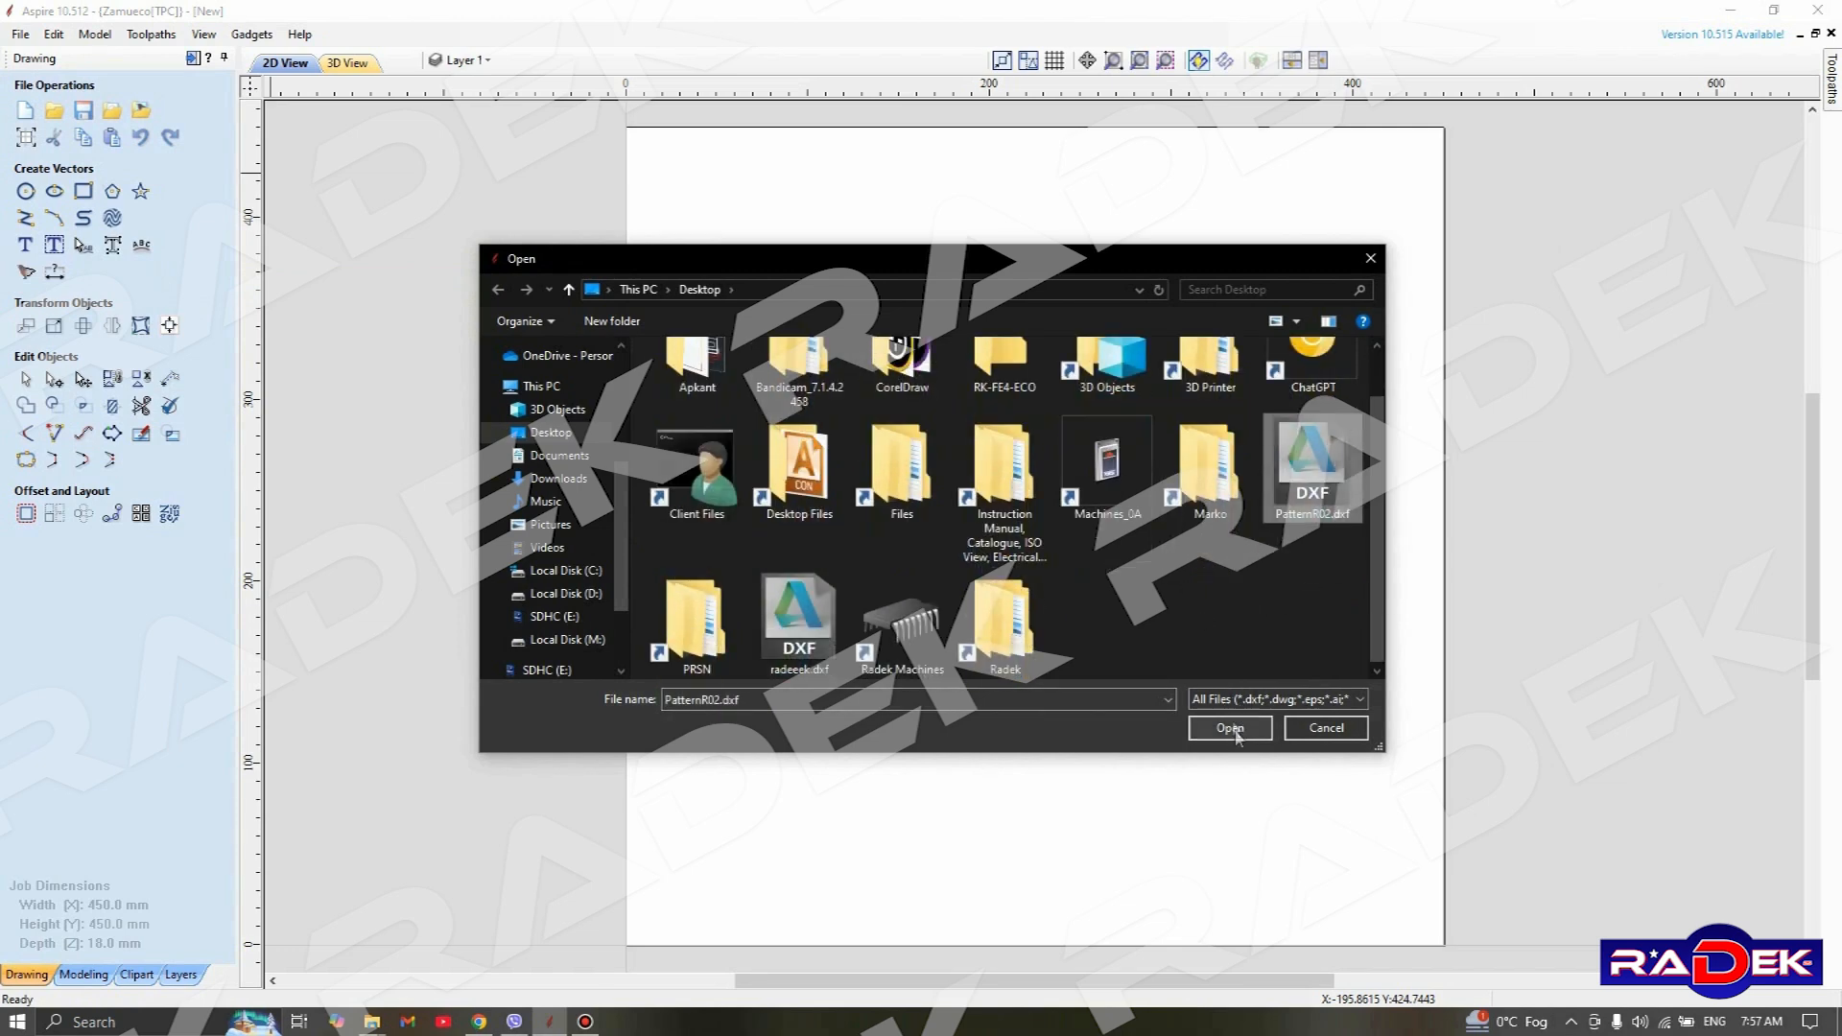
left_click(1230, 729)
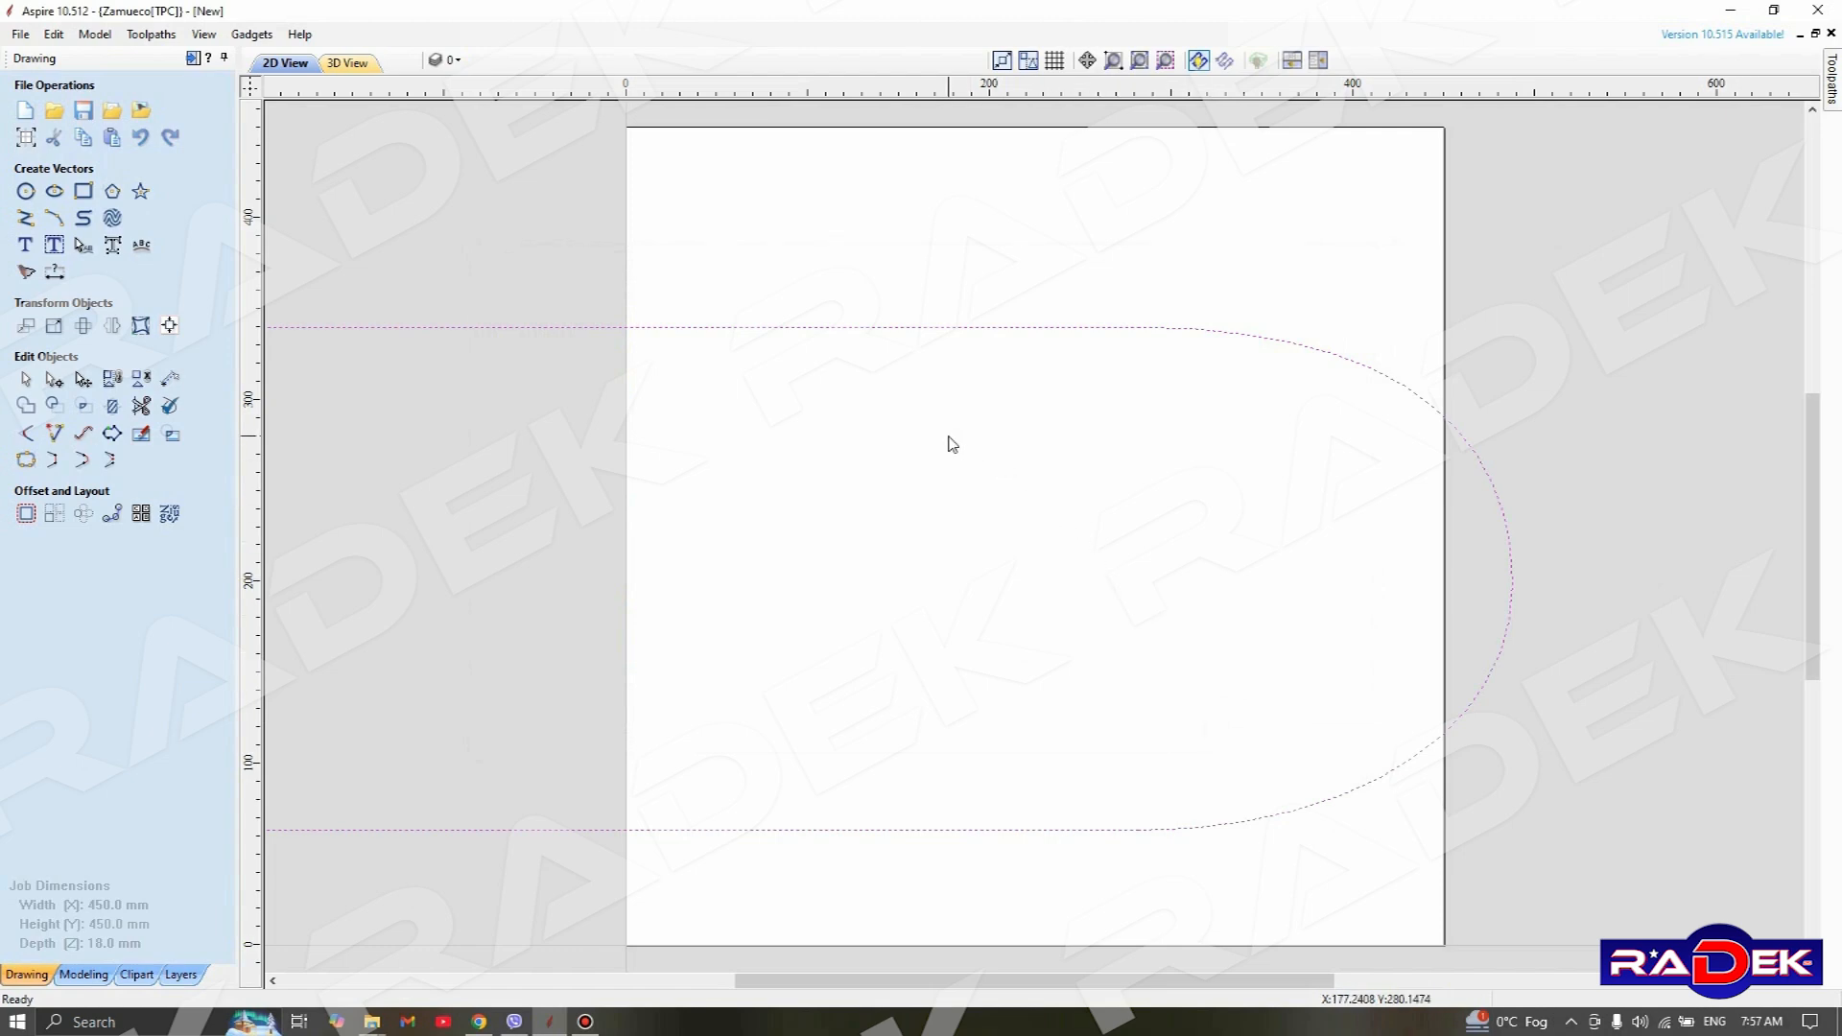
Scale the imported pattern to a width of 350 mm with X and Y linked, anchored at its centre
scroll(961, 445, "down", 4)
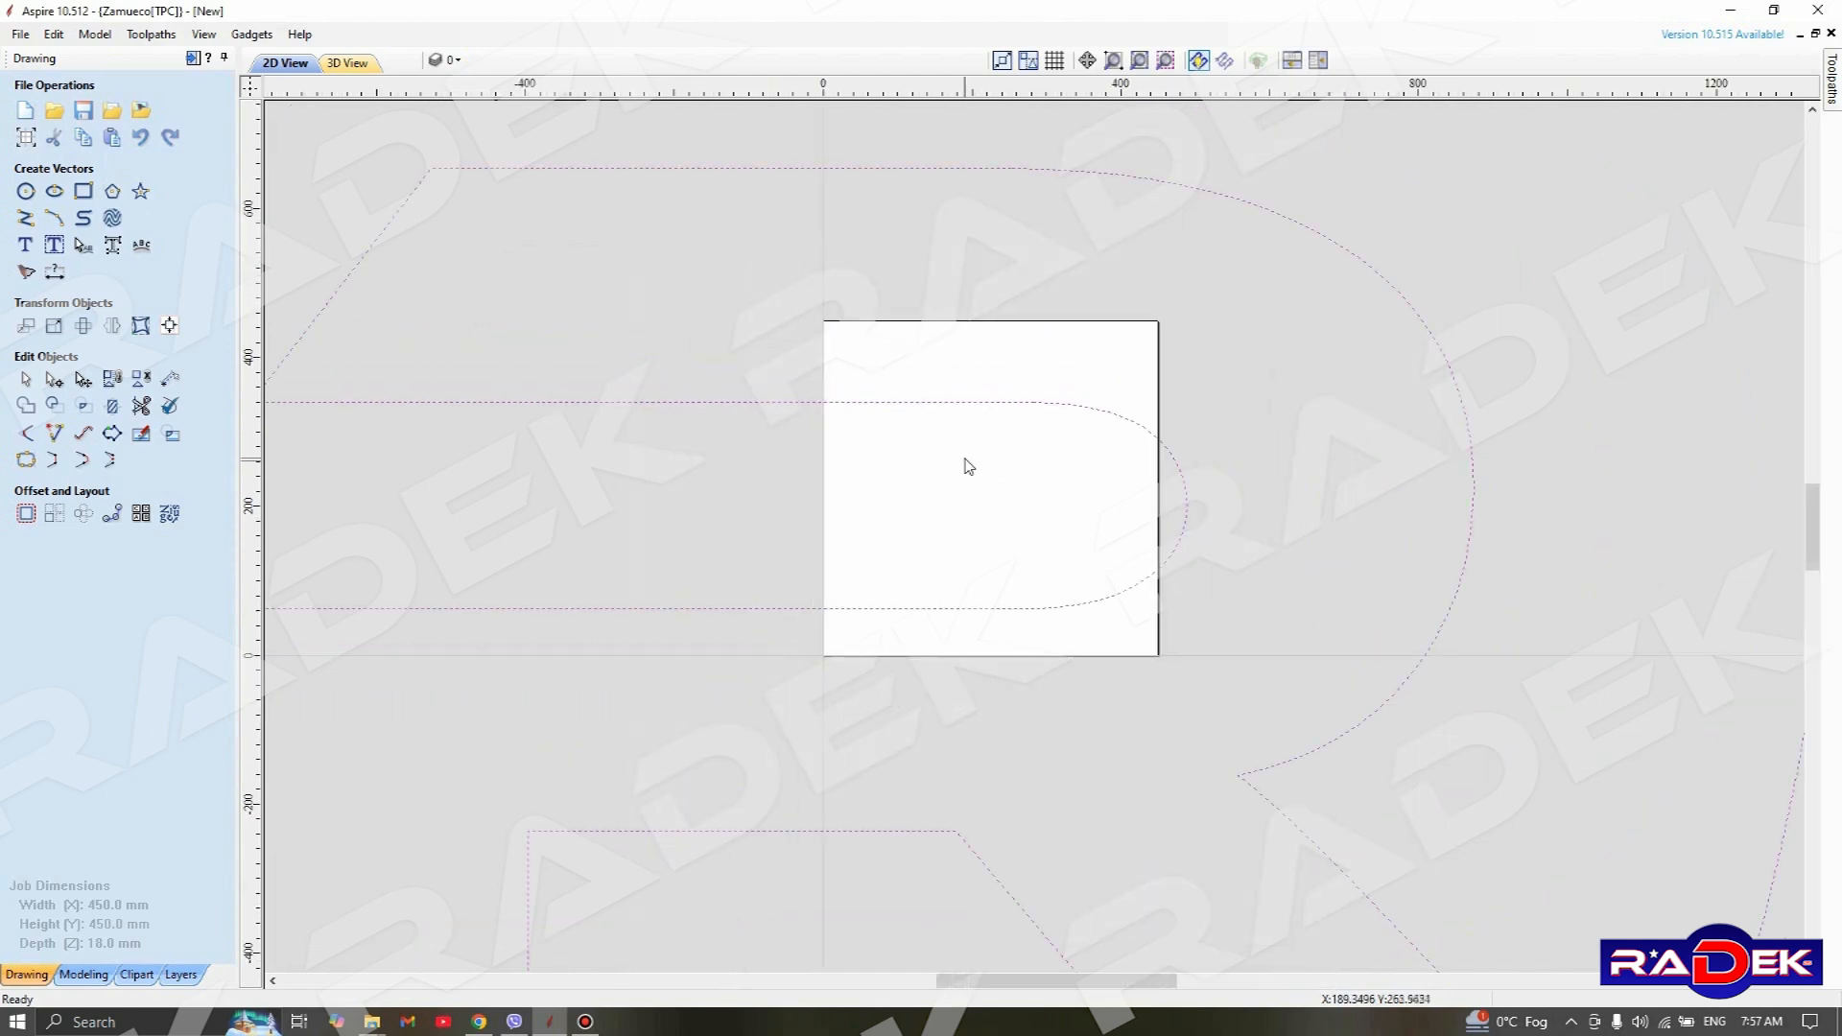
scroll(970, 465, "down", 6)
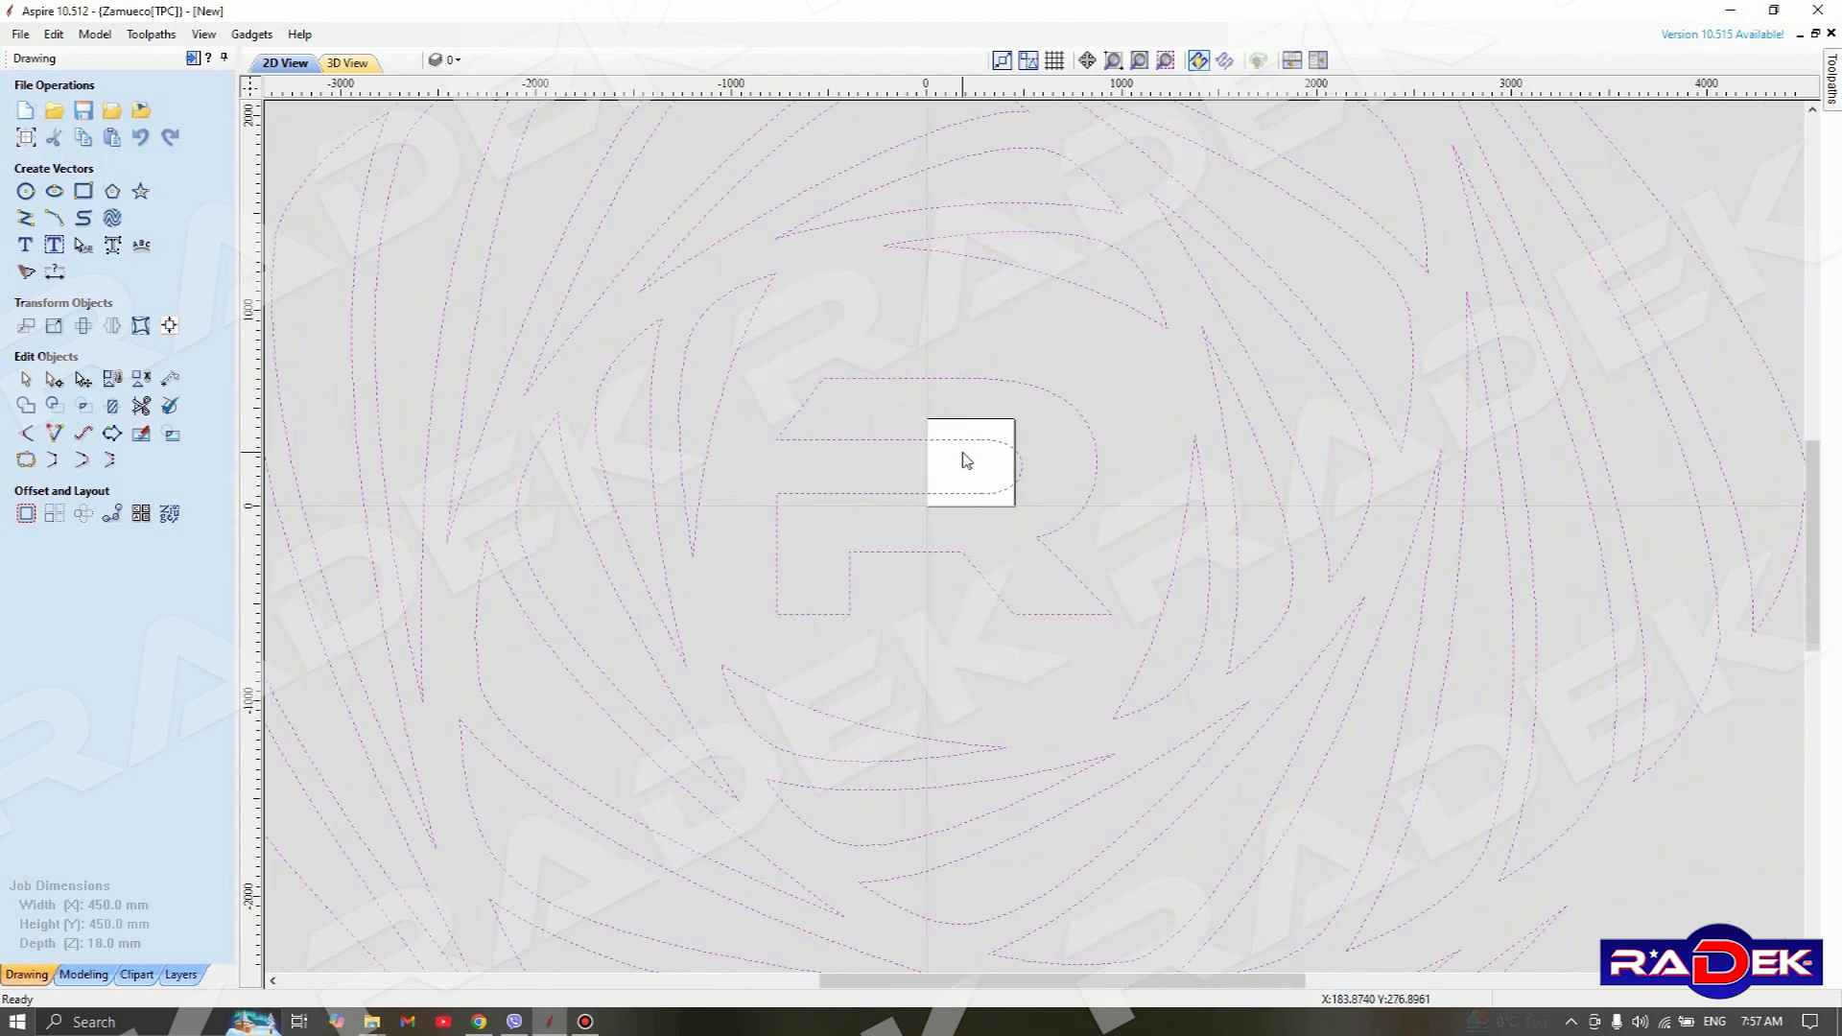
scroll(966, 460, "down", 5)
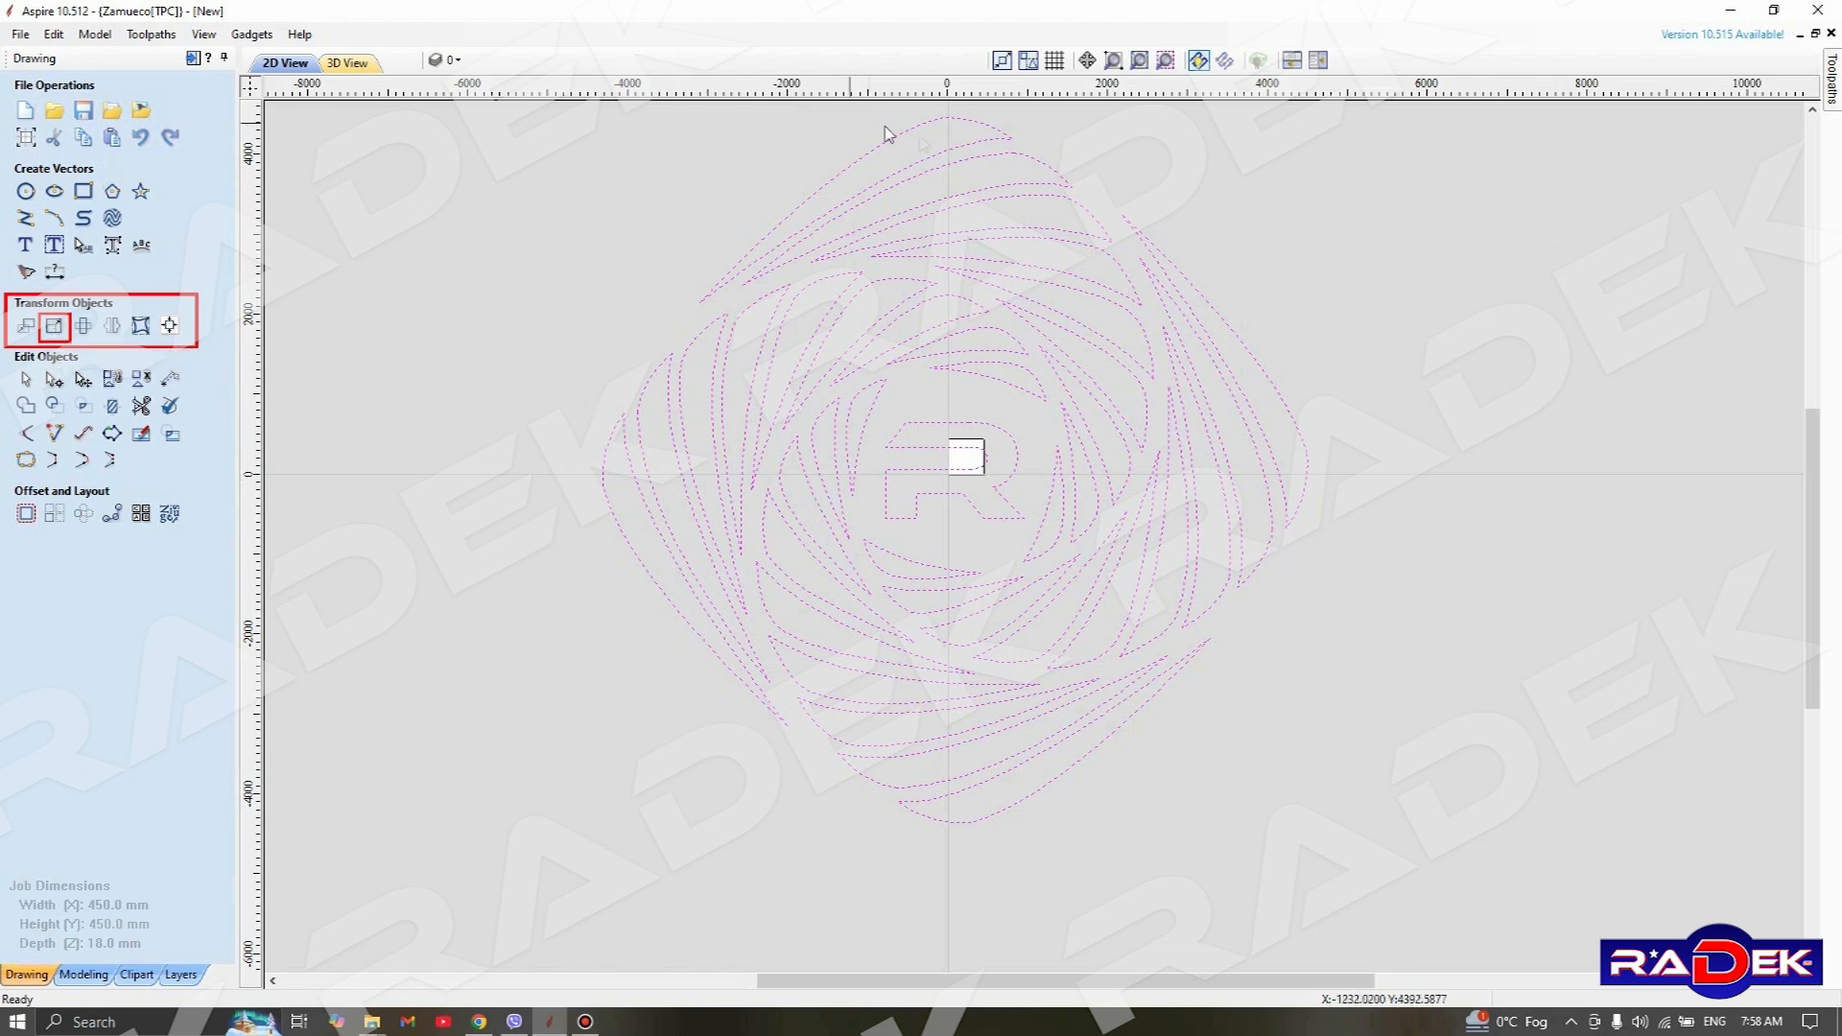
left_click(55, 327)
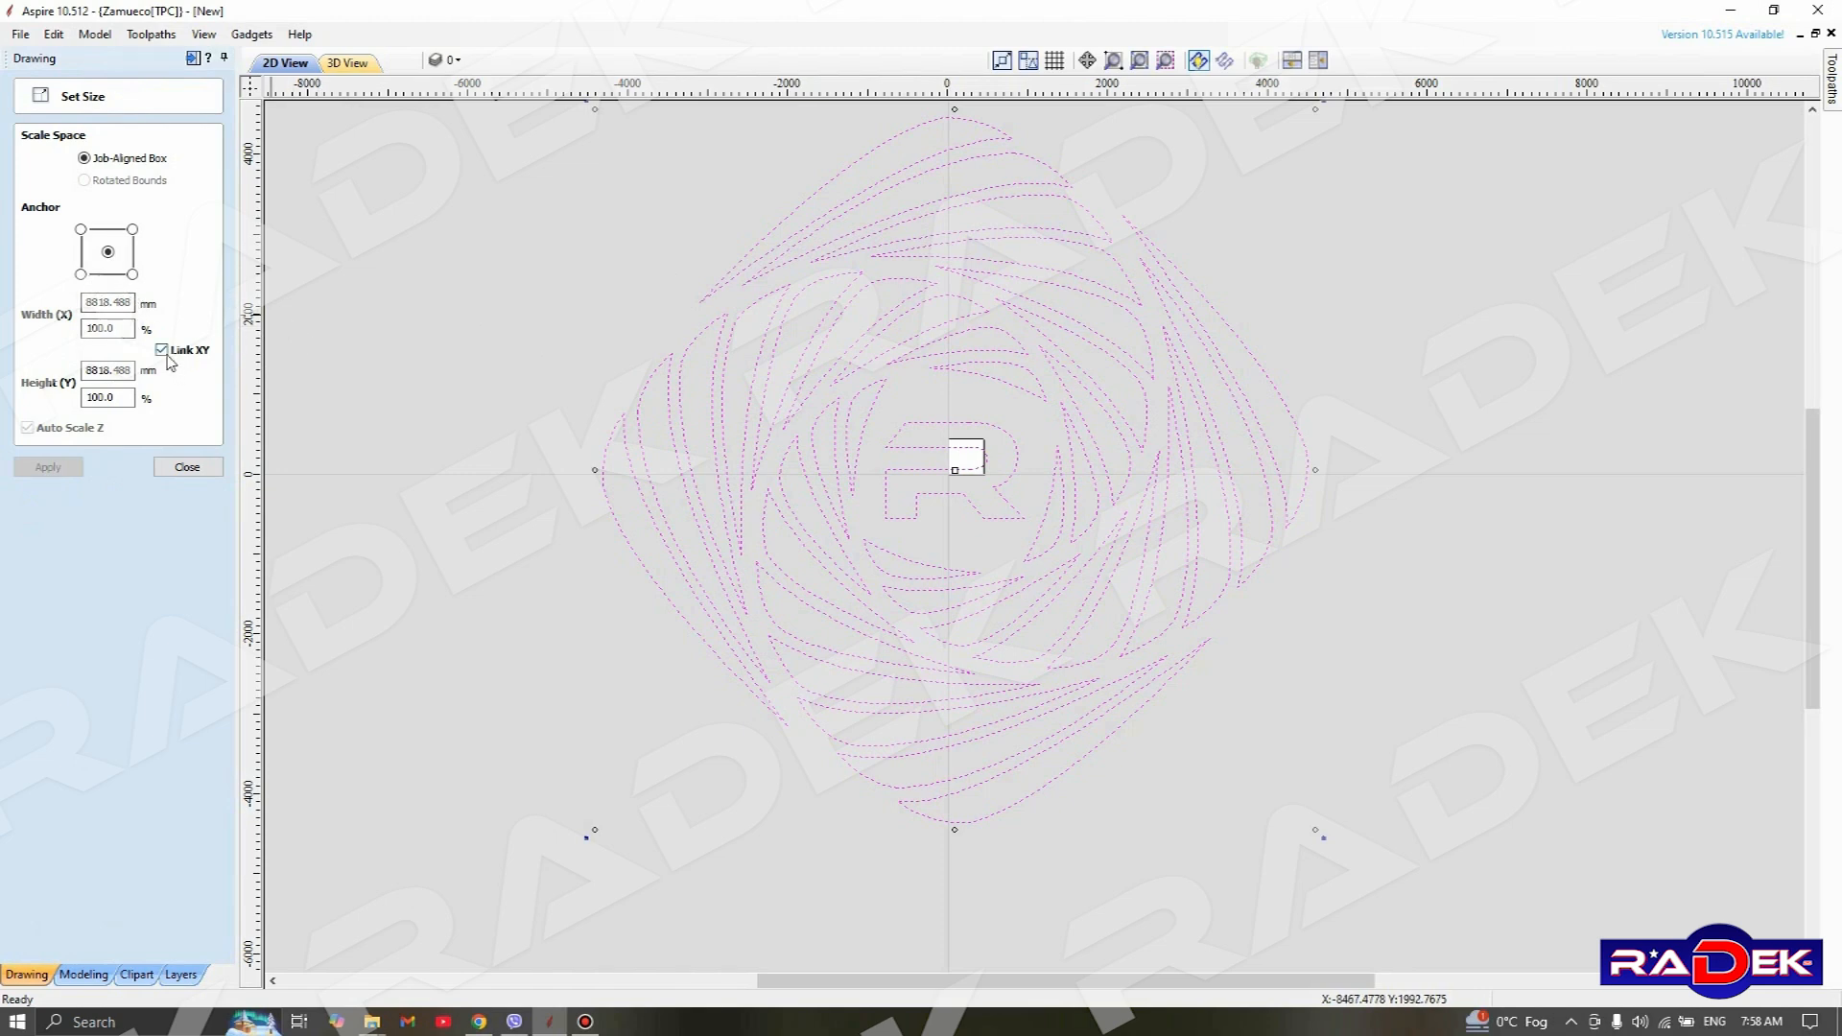
left_click_drag(131, 304, 32, 312)
type("350")
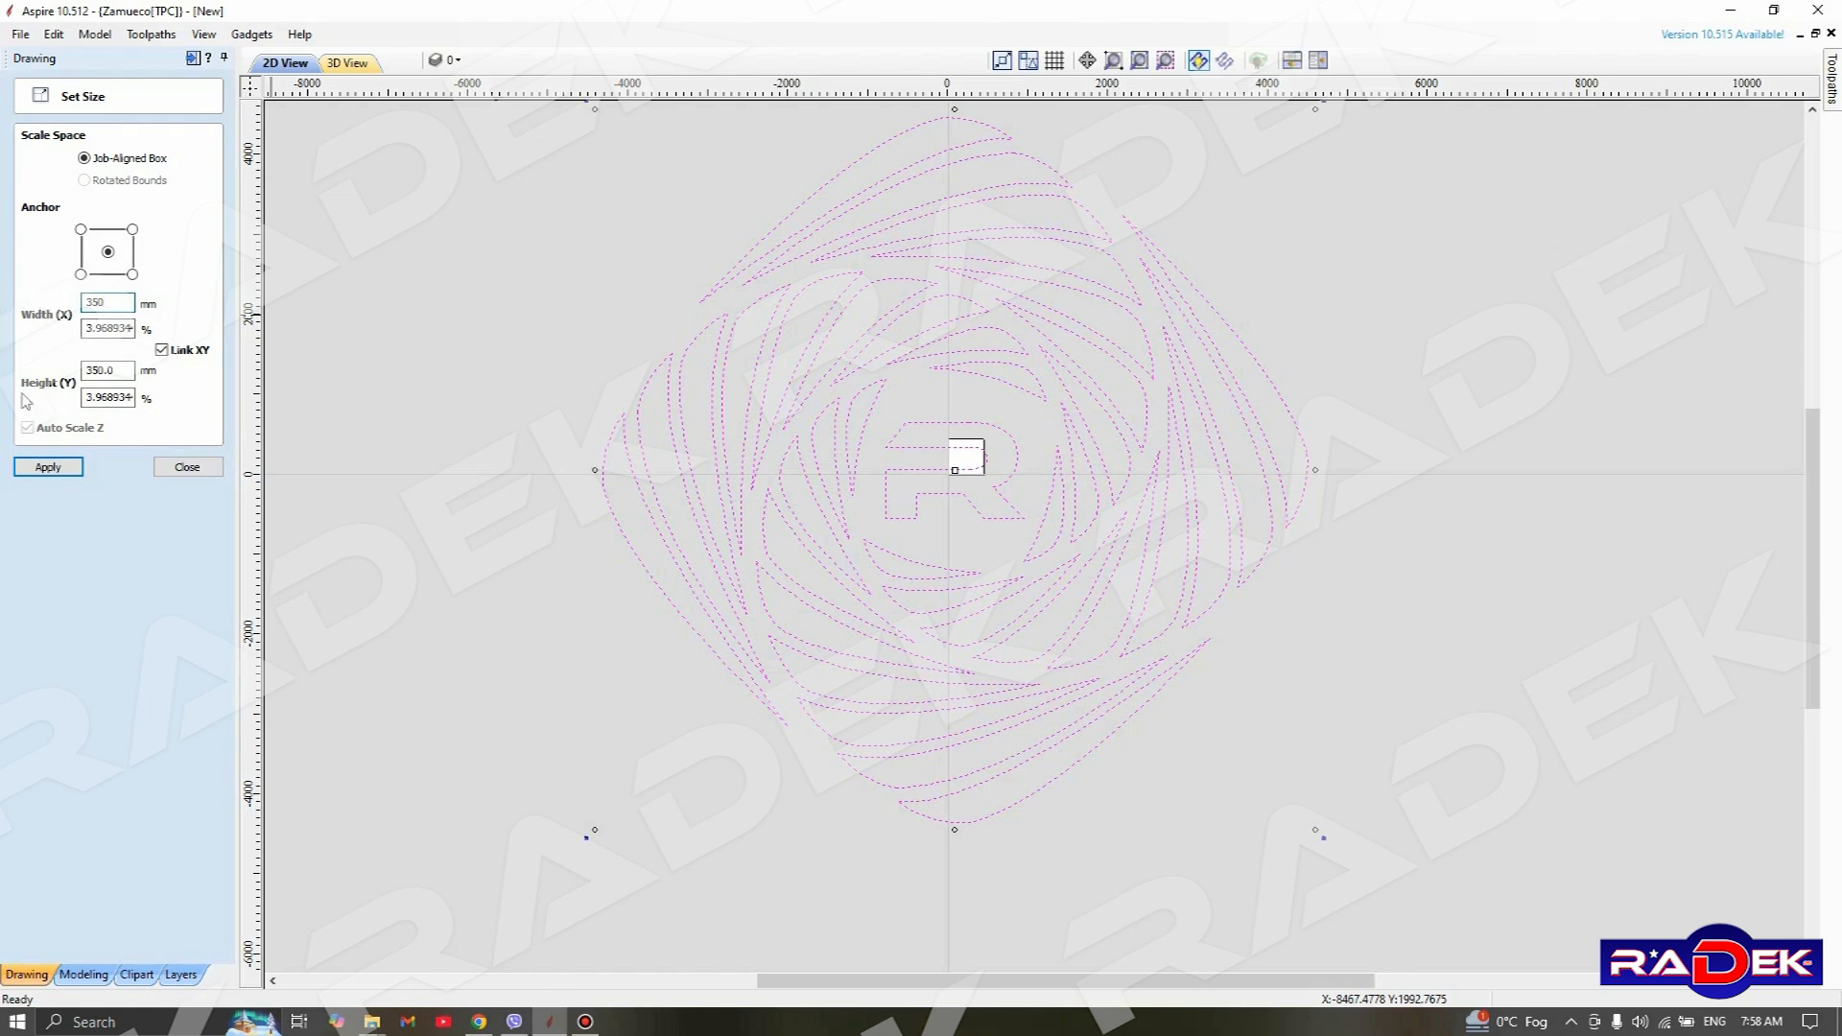
left_click(48, 468)
Move the resized pattern to about the middle of the job area and finish sizing it
scroll(984, 488, "up", 2)
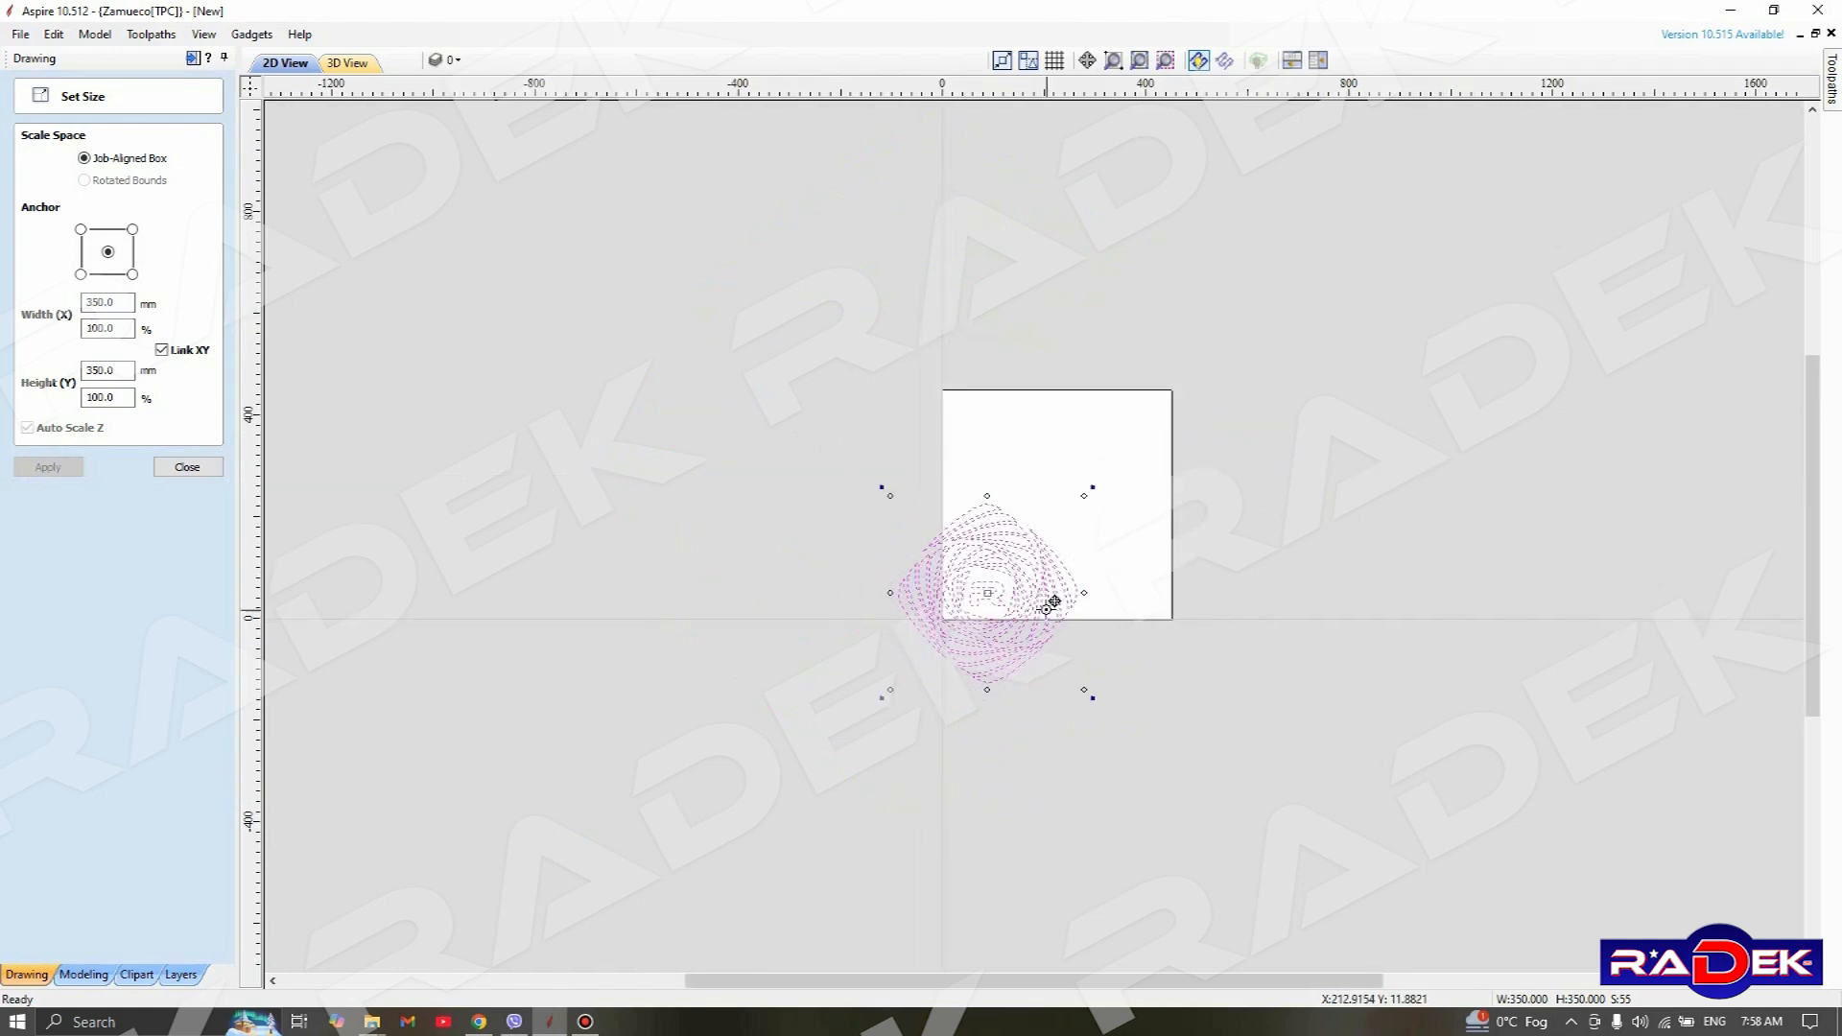
scroll(1153, 615, "up", 3)
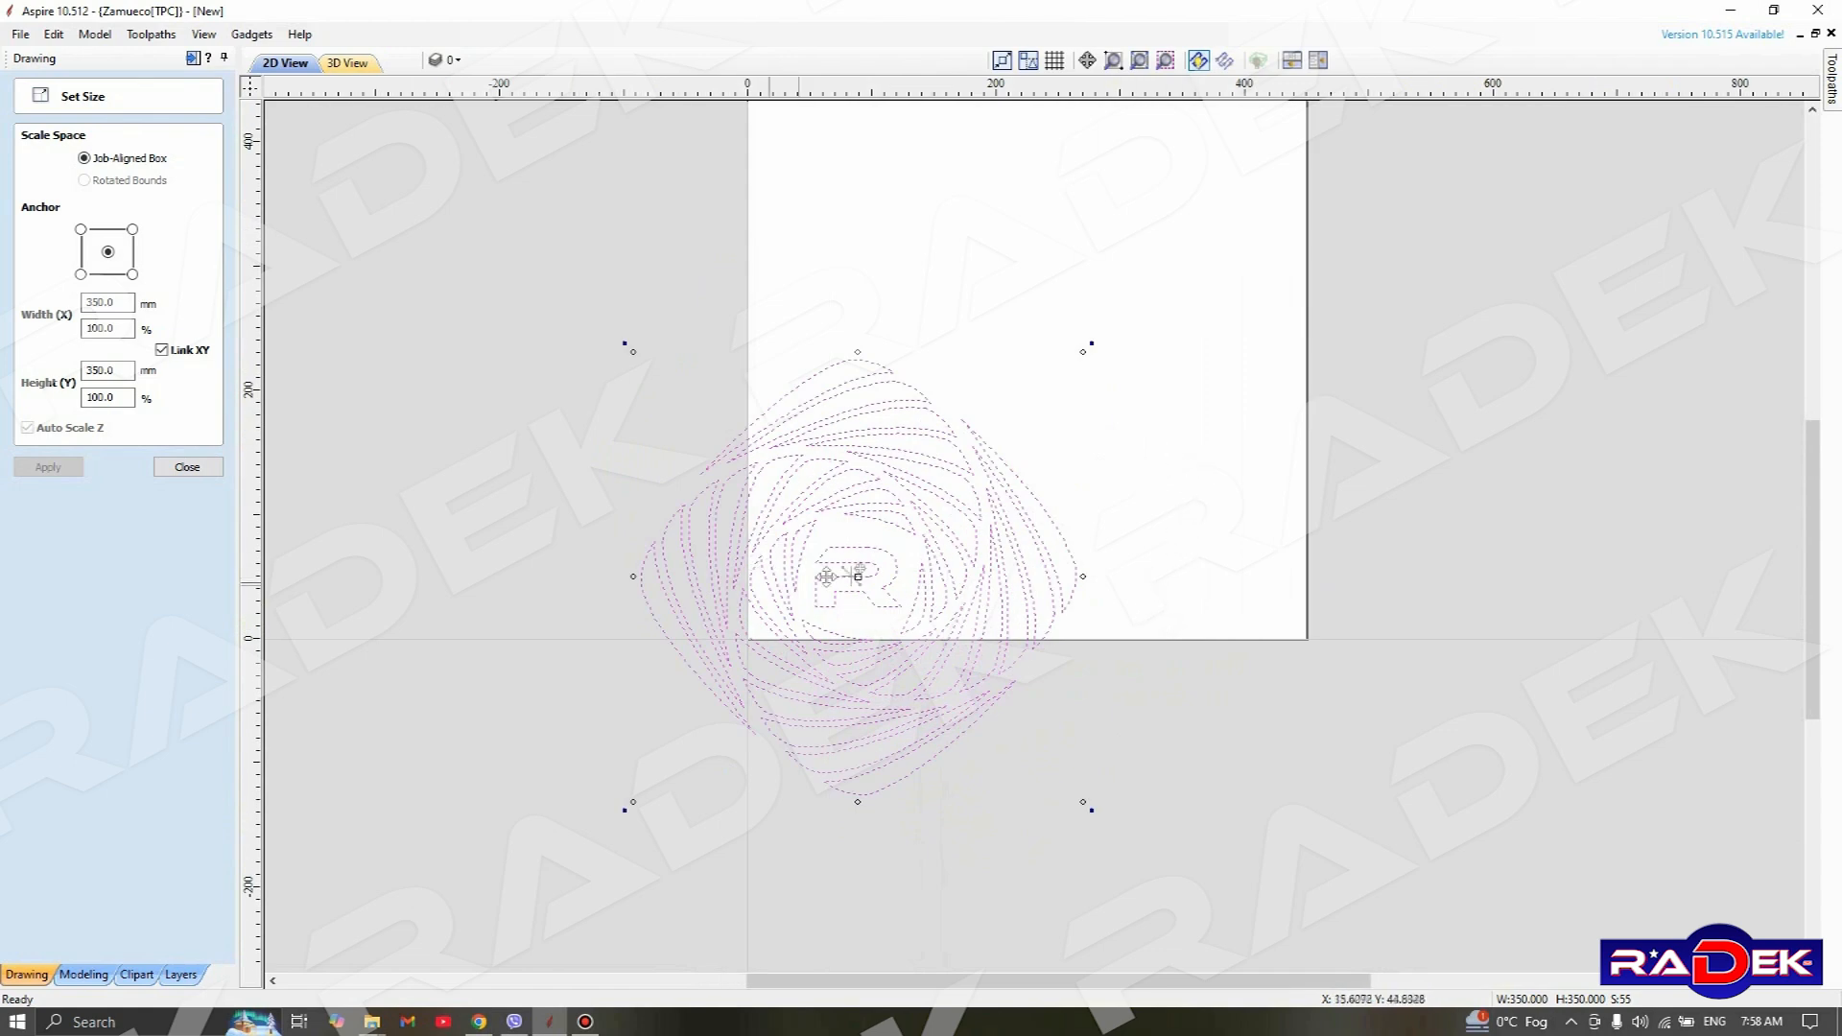
left_click_drag(866, 568, 1025, 277)
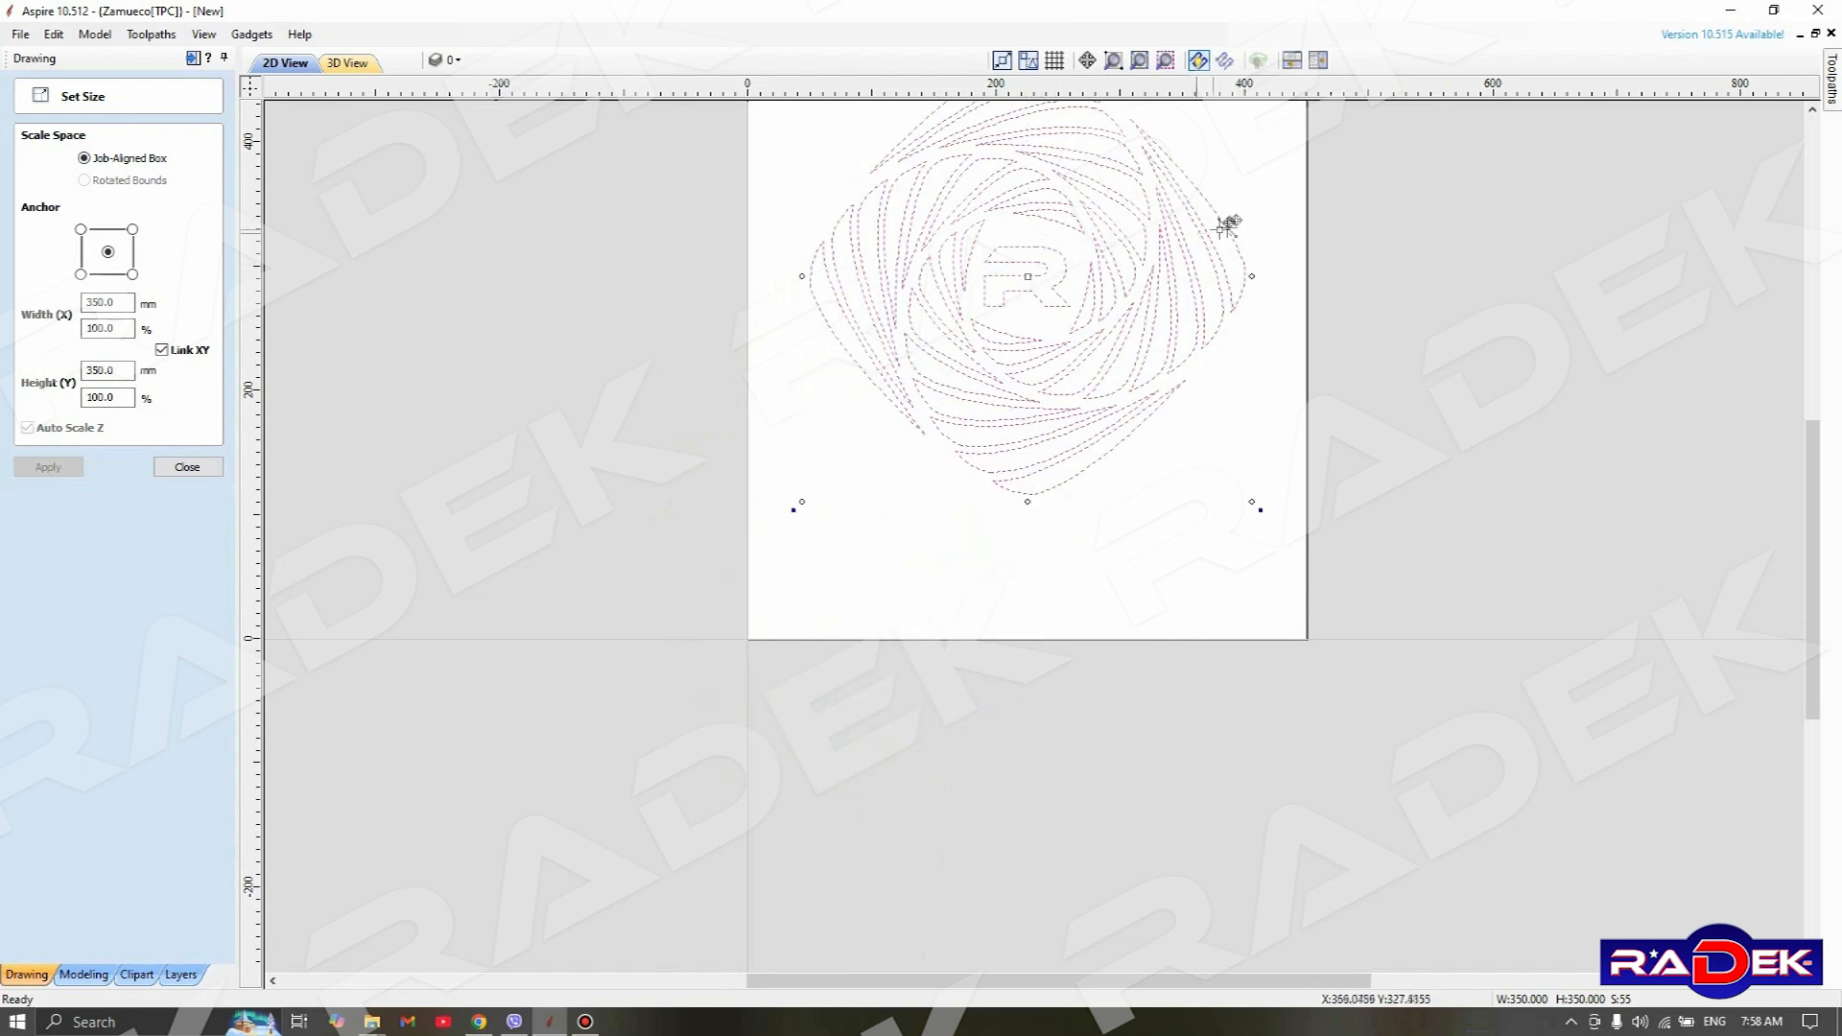
middle_click_drag(1281, 189, 1308, 288)
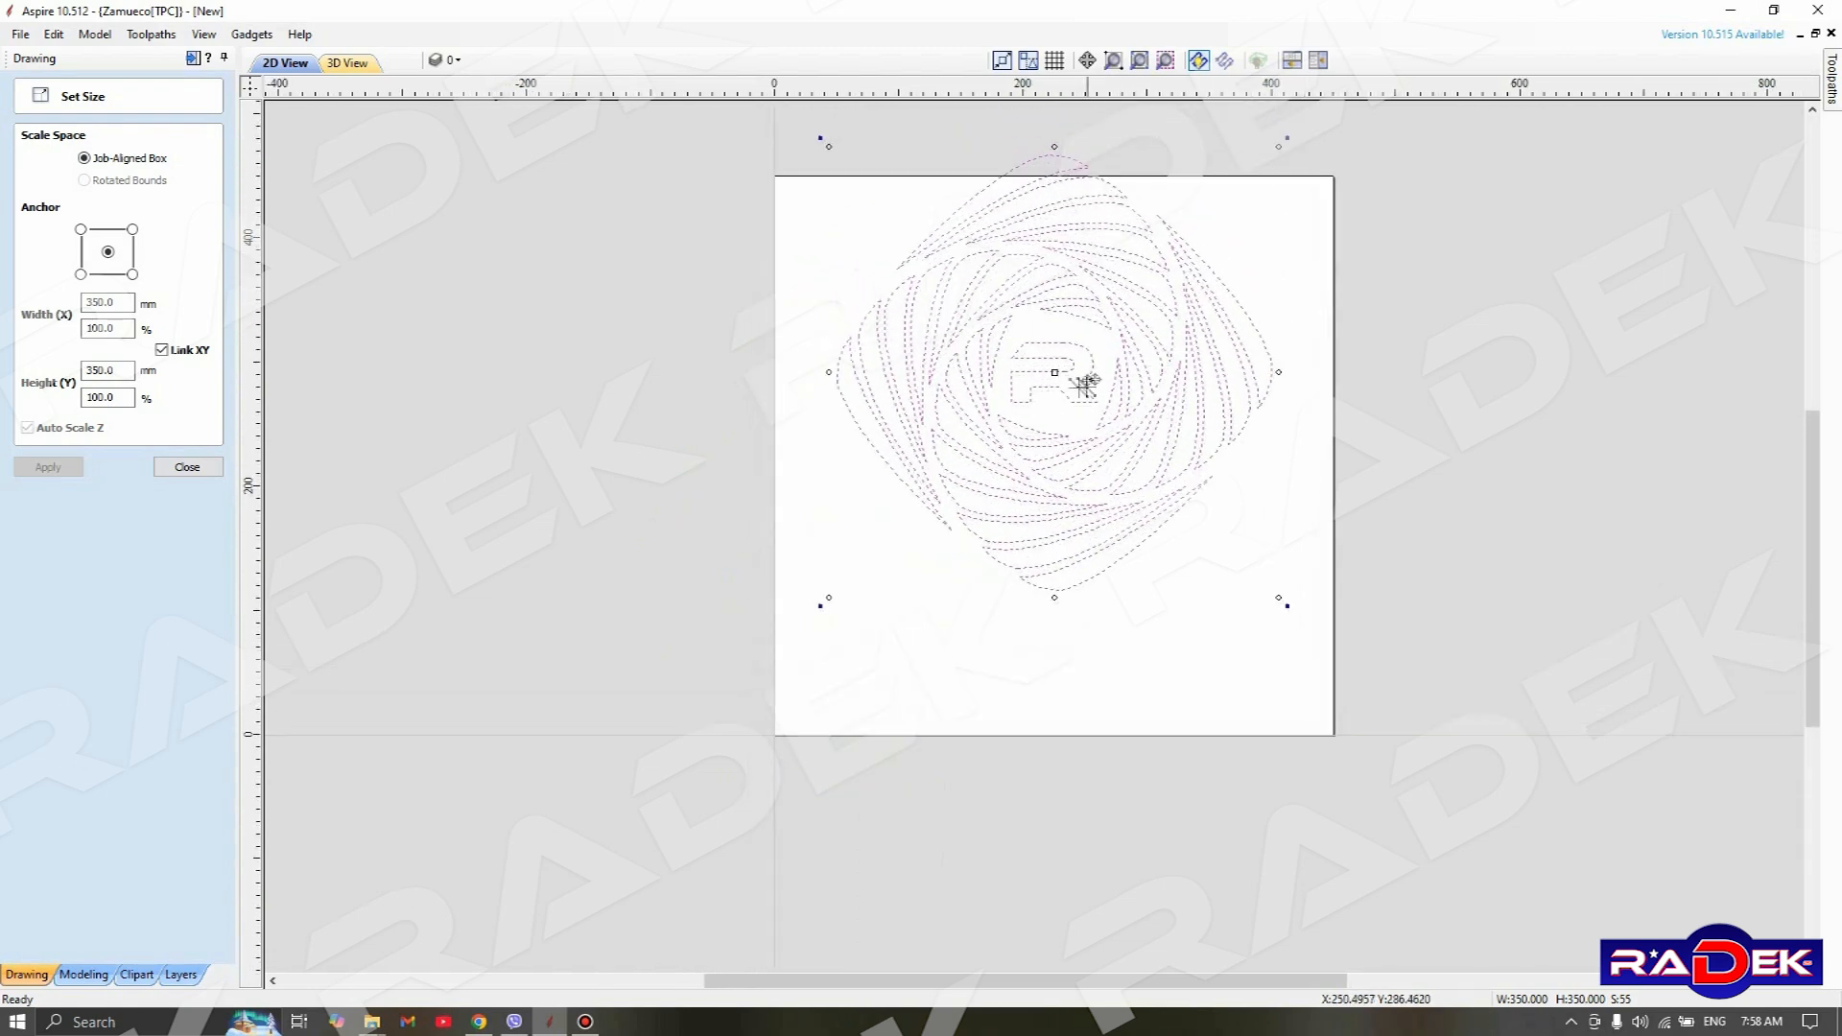
left_click_drag(1055, 374, 1055, 434)
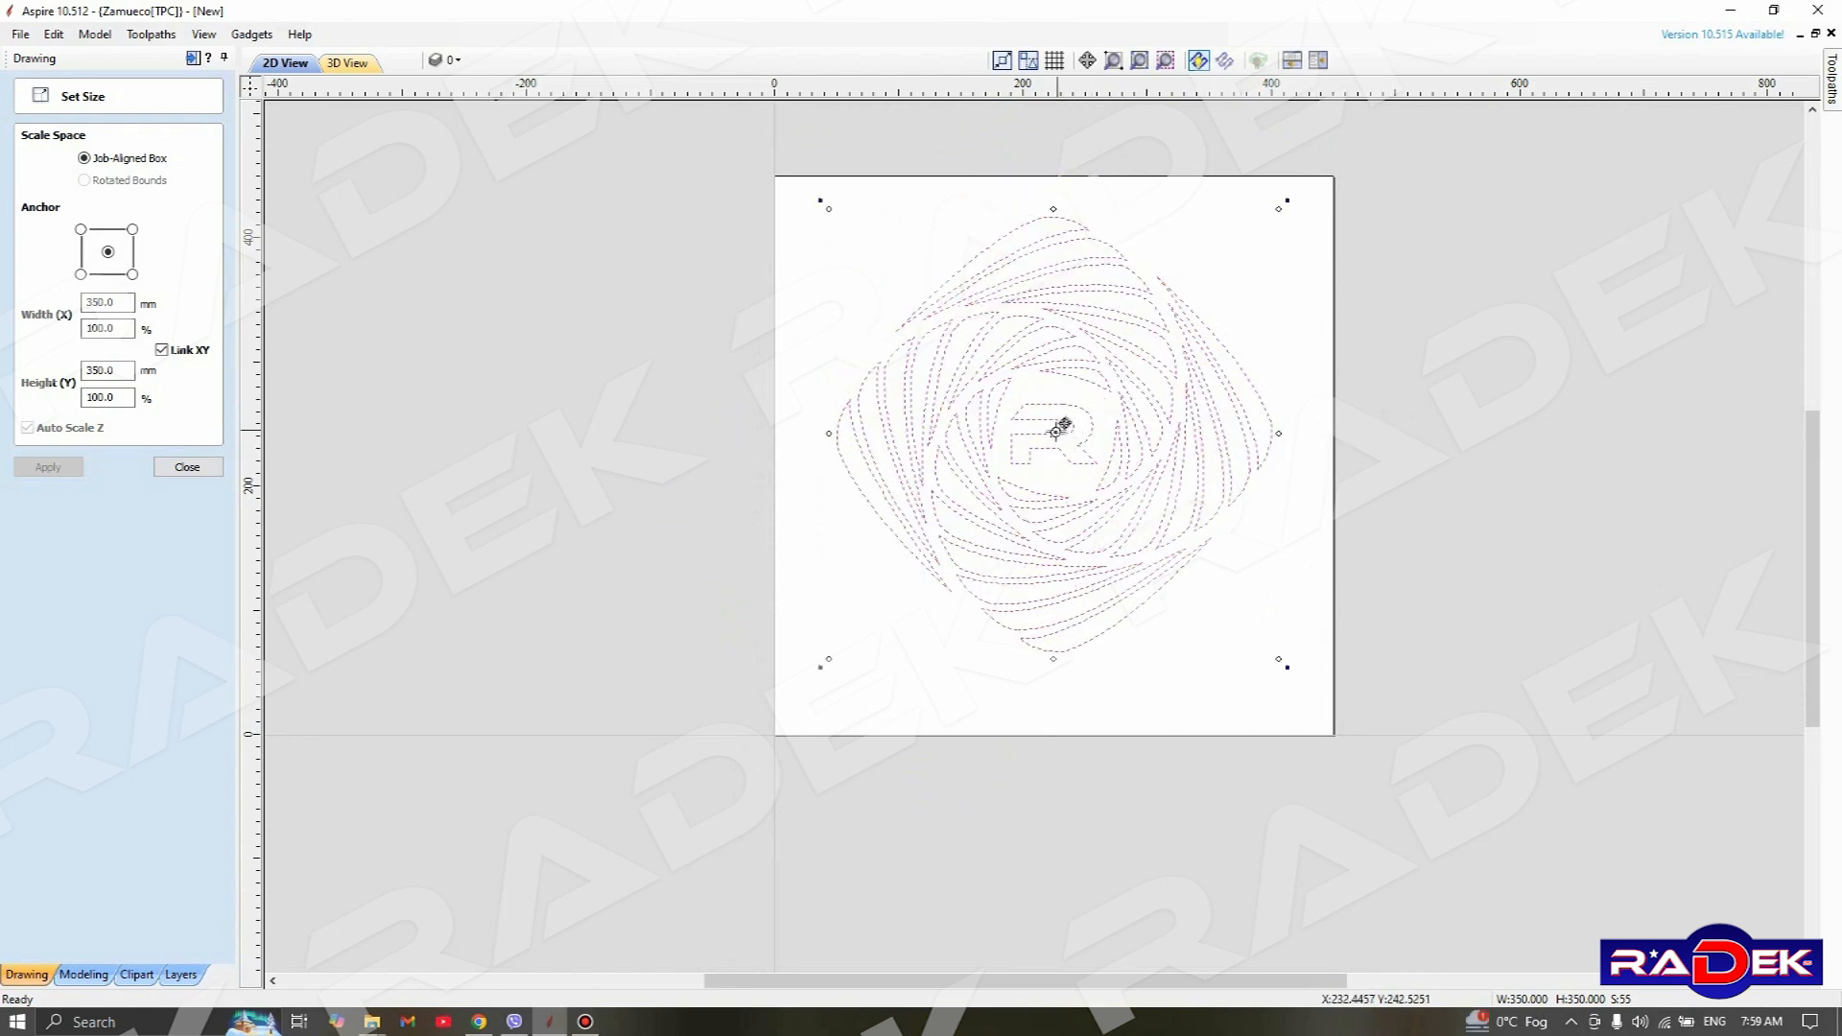
left_click_drag(1054, 427, 1048, 440)
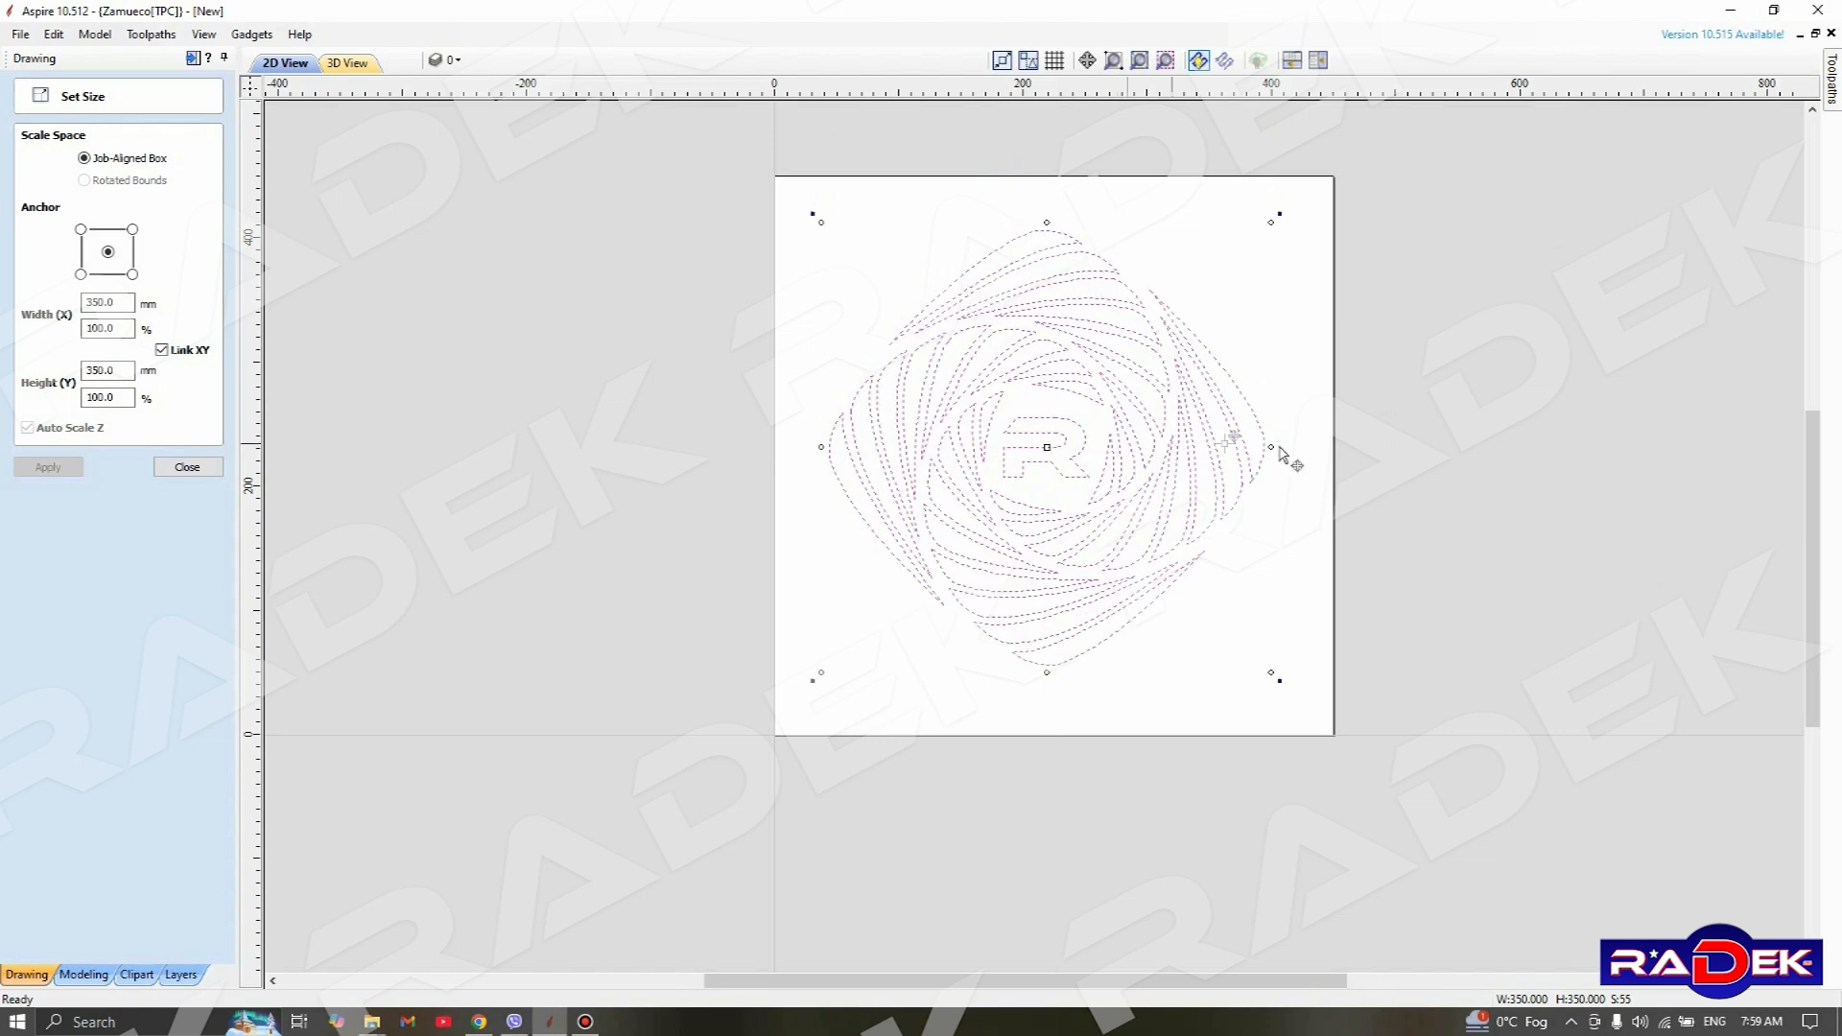
left_click(1410, 389)
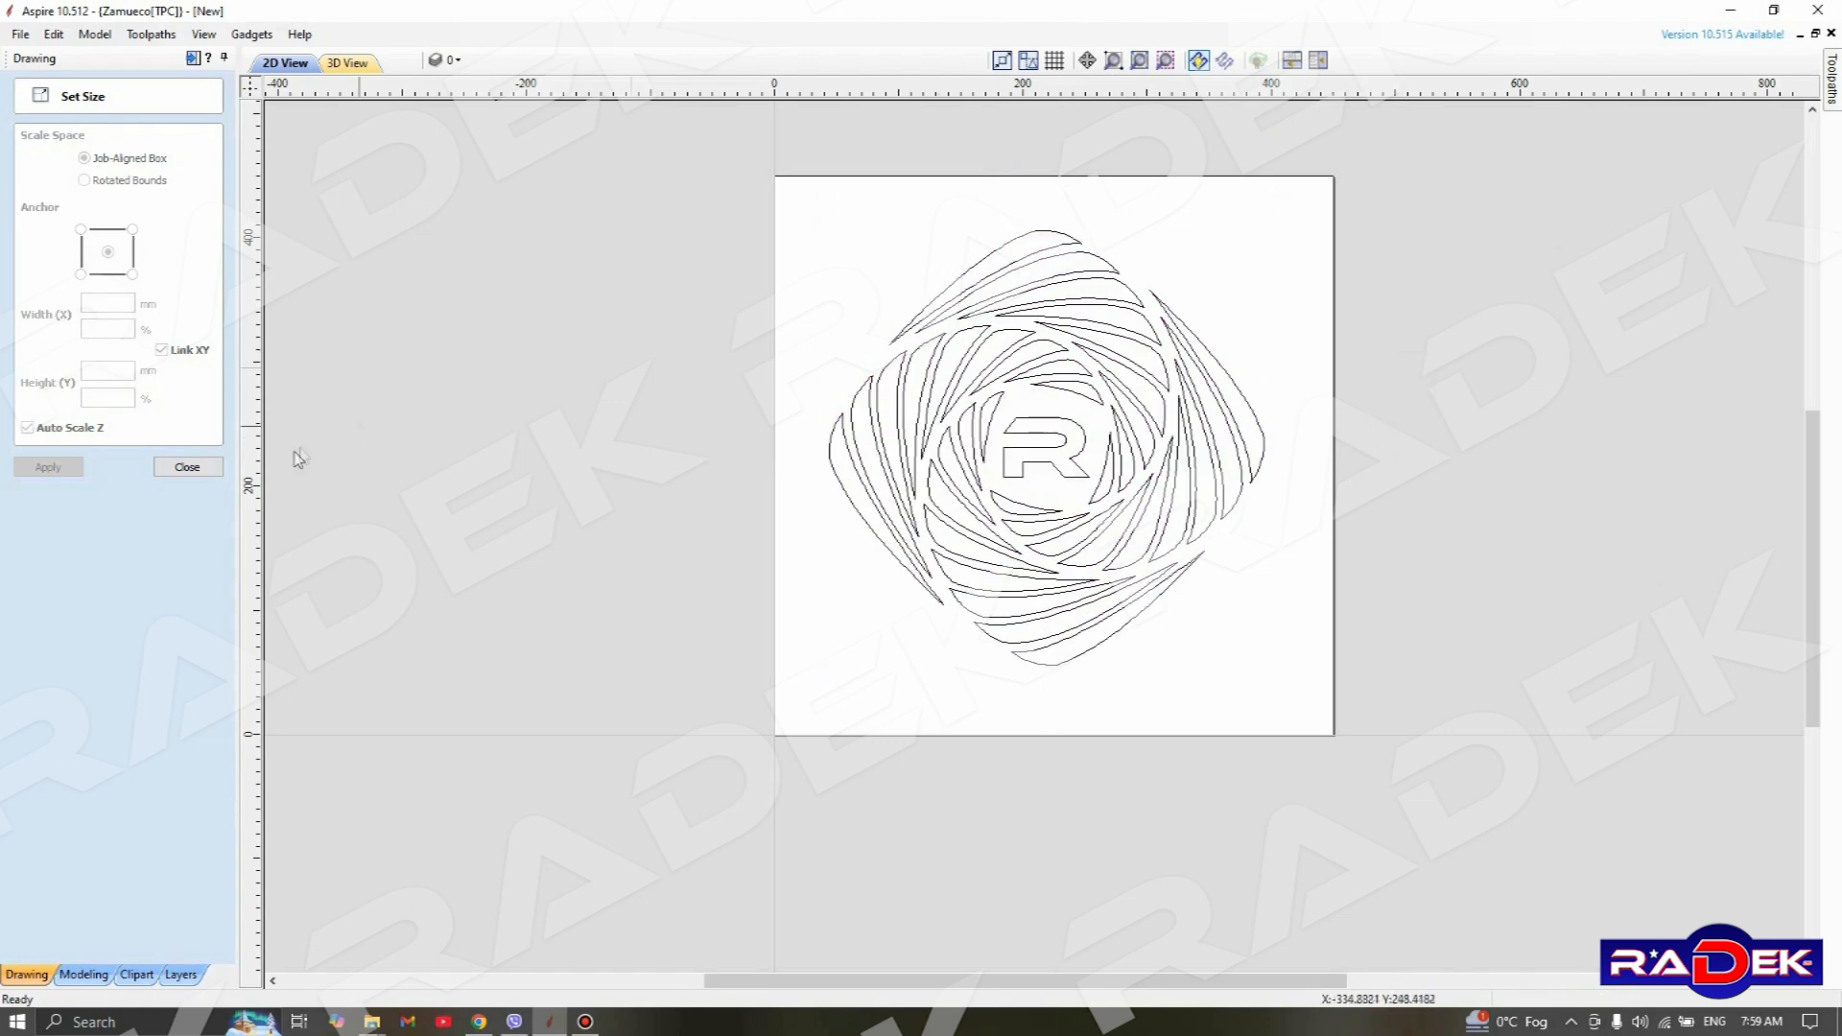
left_click(185, 467)
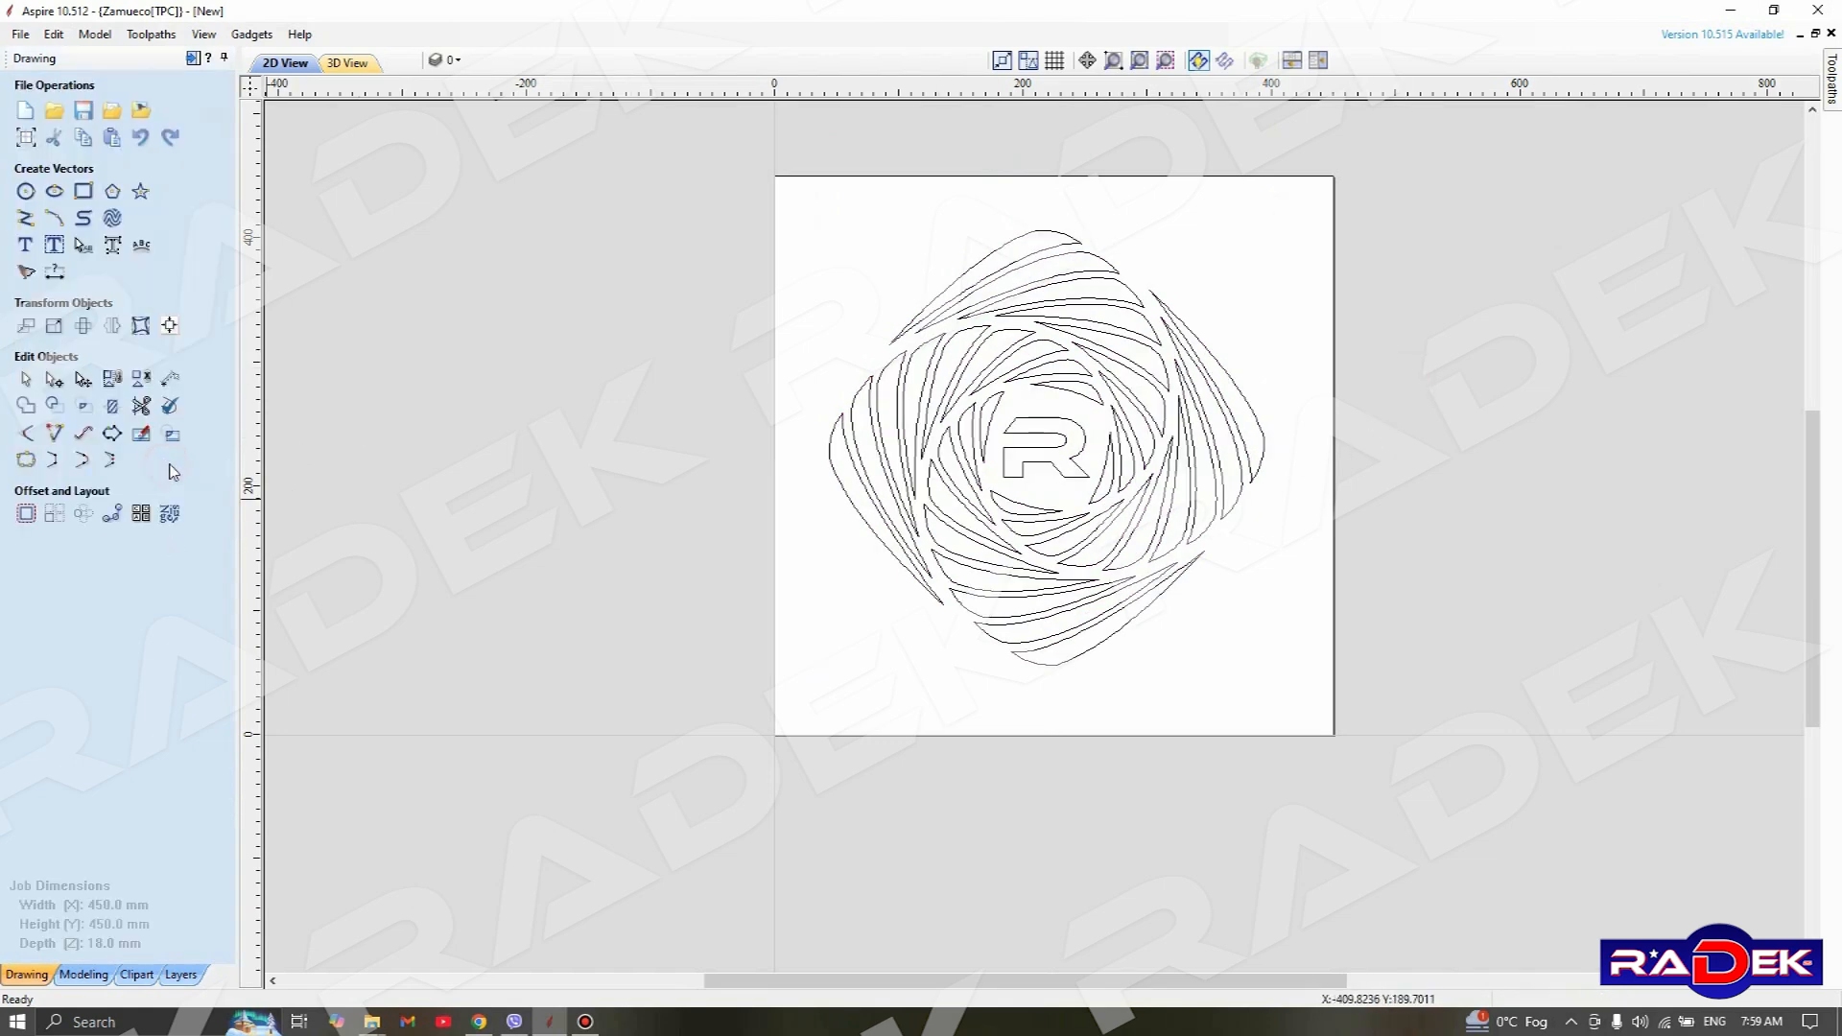
Select all the pattern vectors and bring up the toolpath operations
key("ctrl+a")
left_click(1833, 95)
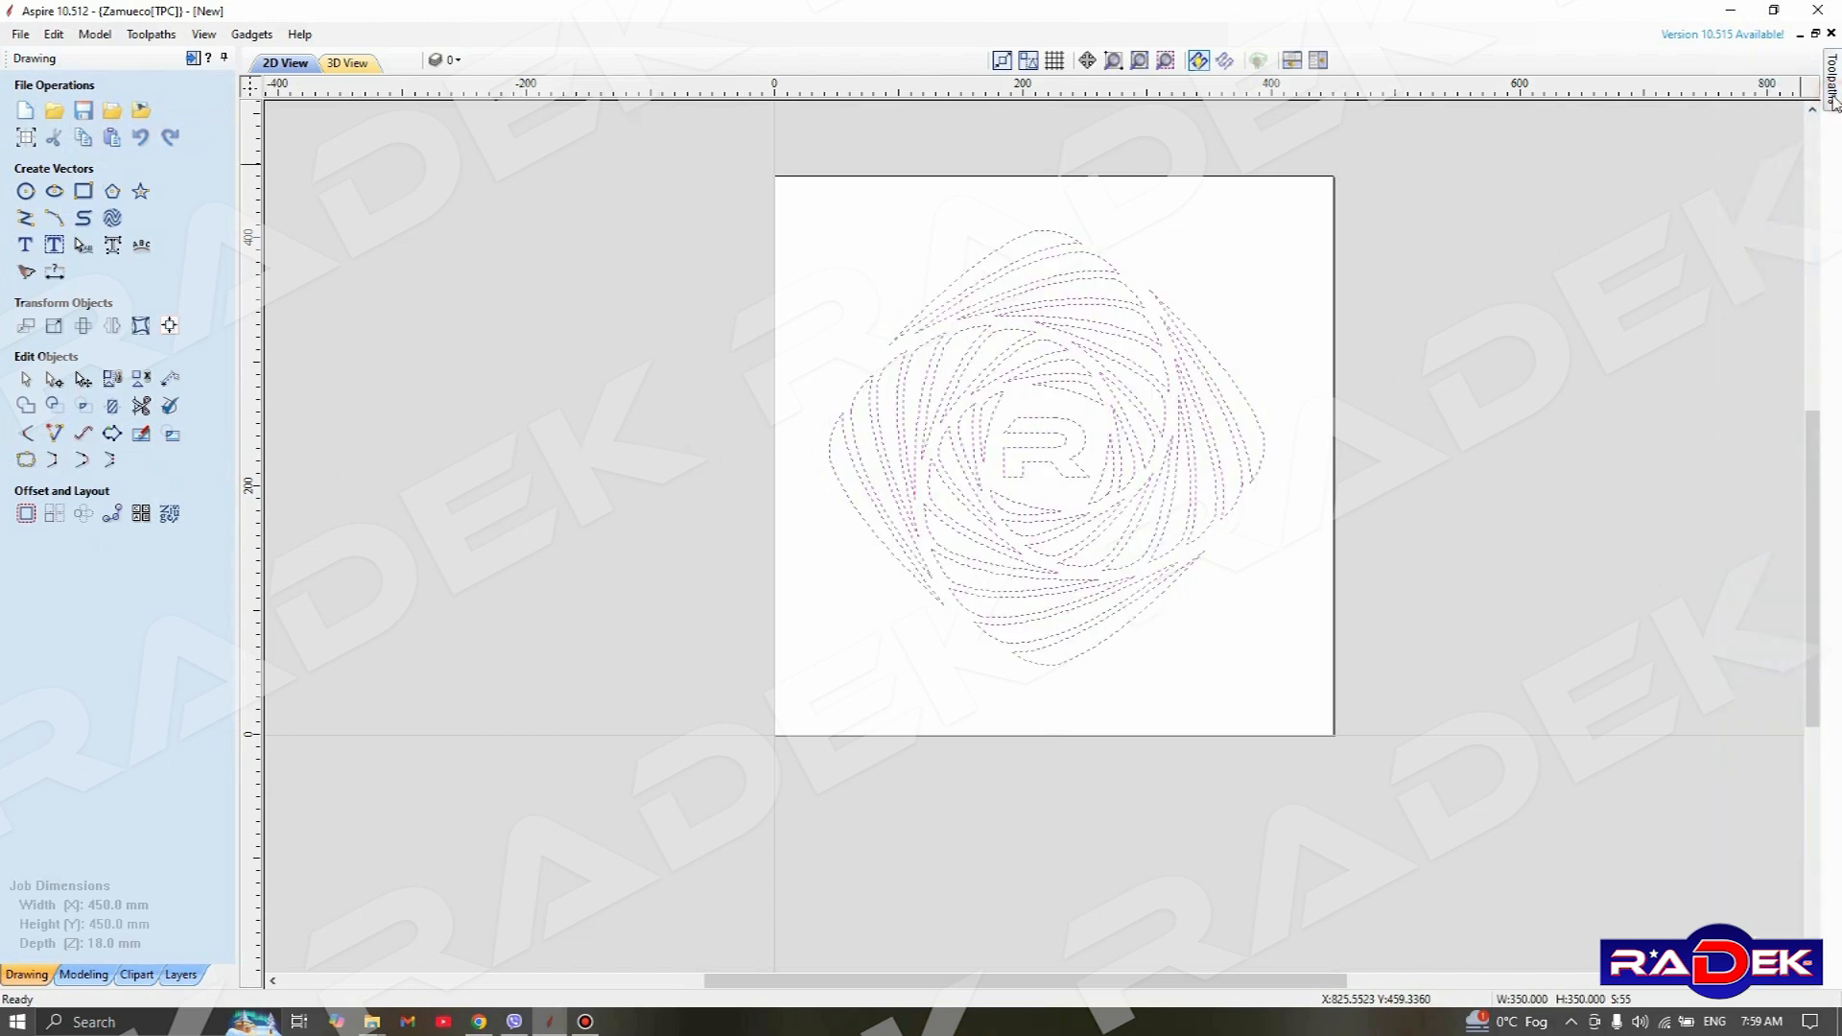
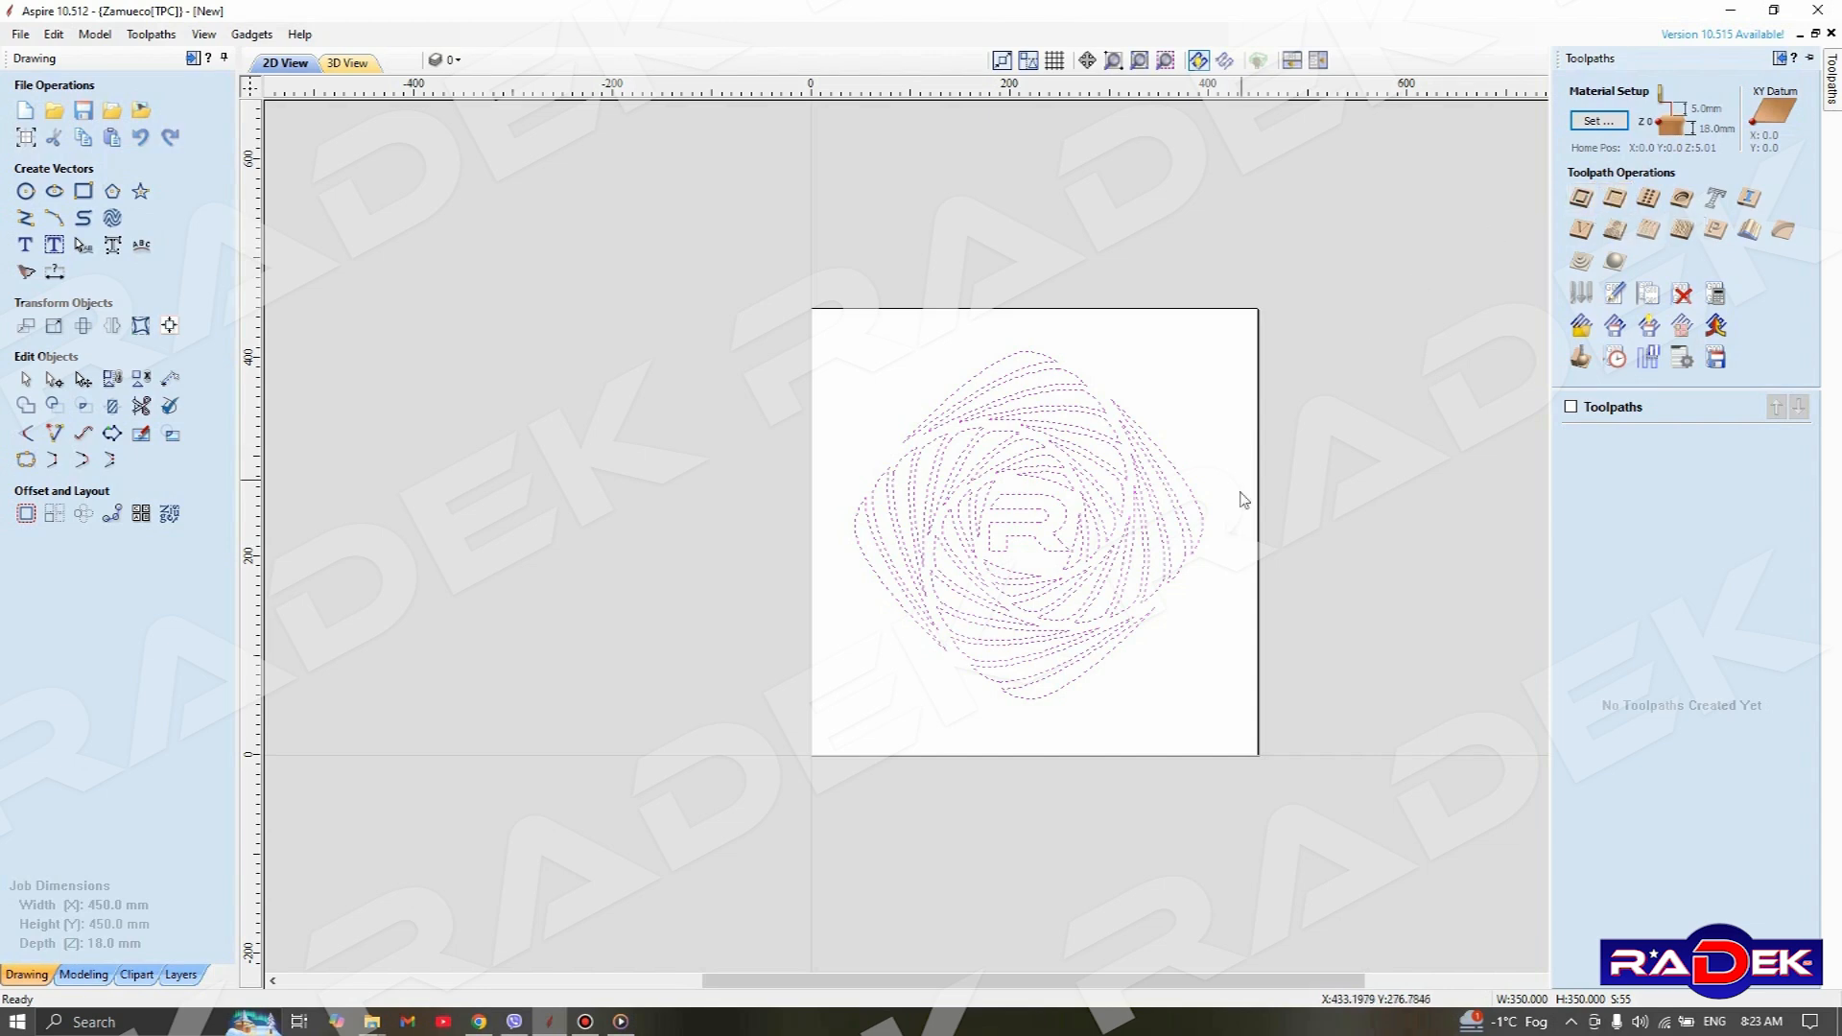
Start a Pocket toolpath for the selected pattern with a 2 mm cut depth and choose the 3 mm end mill from the tool database
left_click(1616, 198)
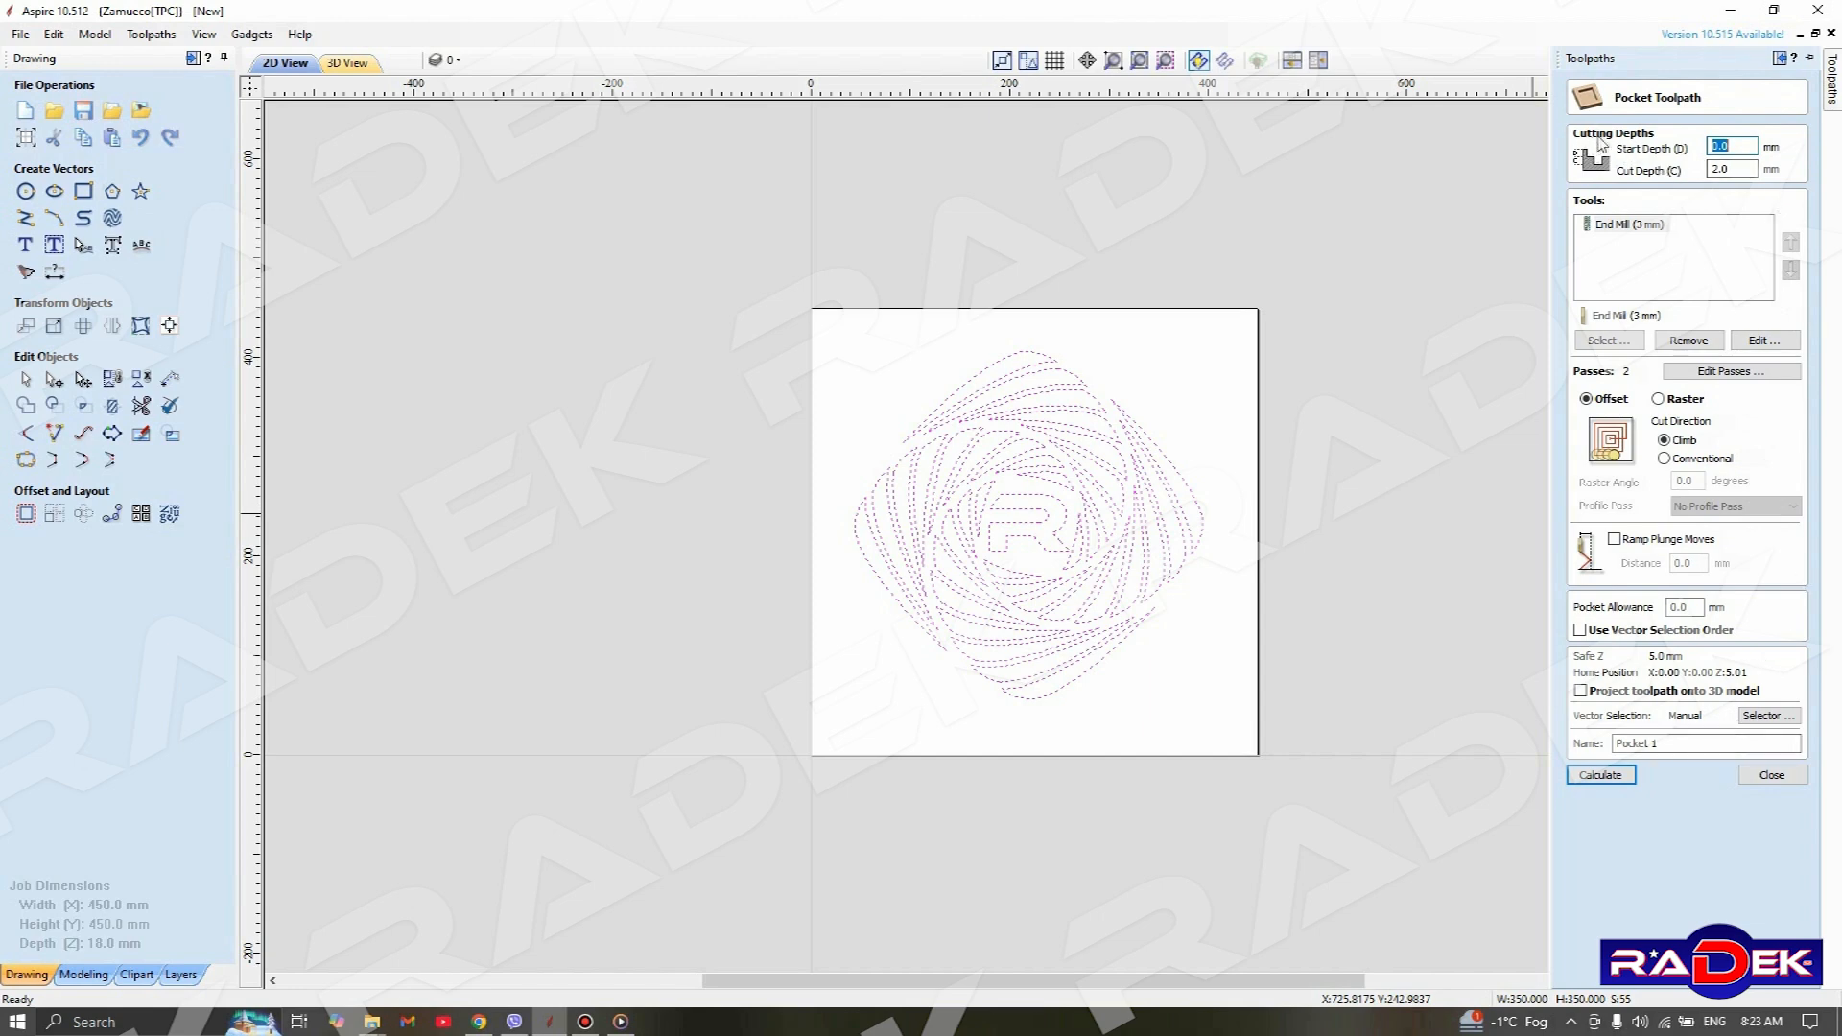
left_click_drag(1748, 169, 1473, 204)
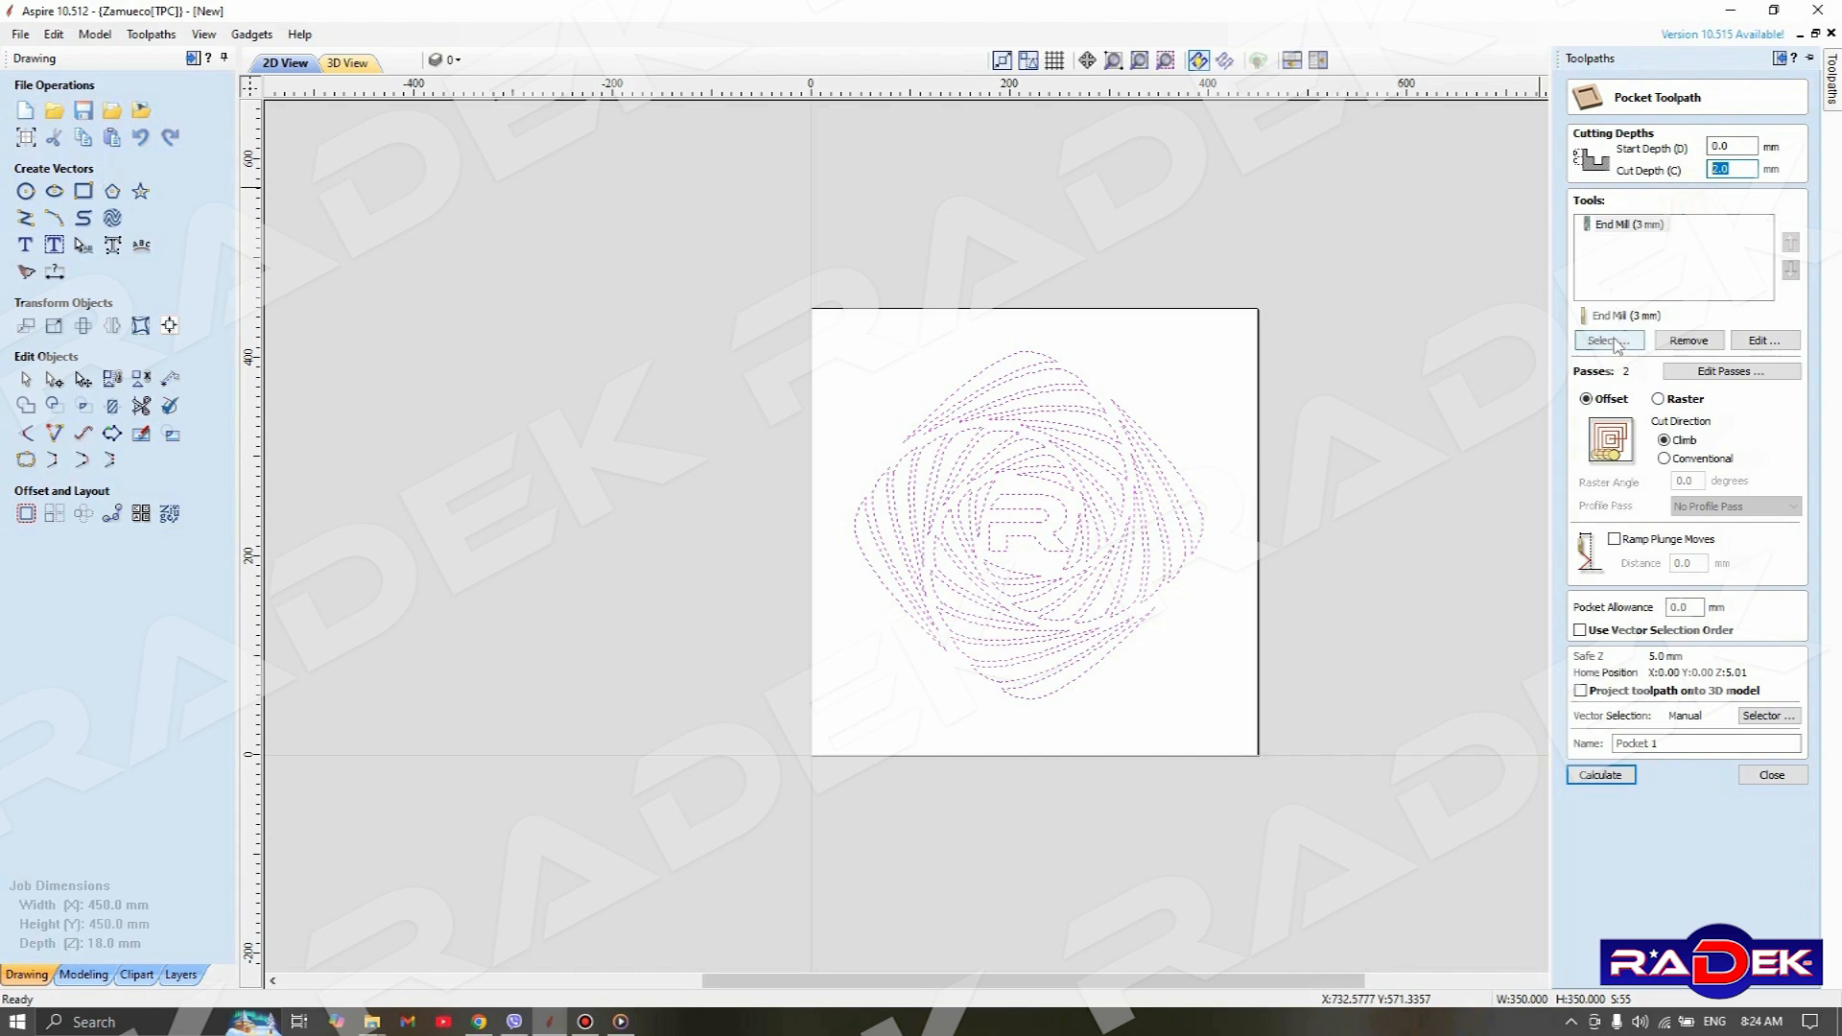
left_click(1612, 341)
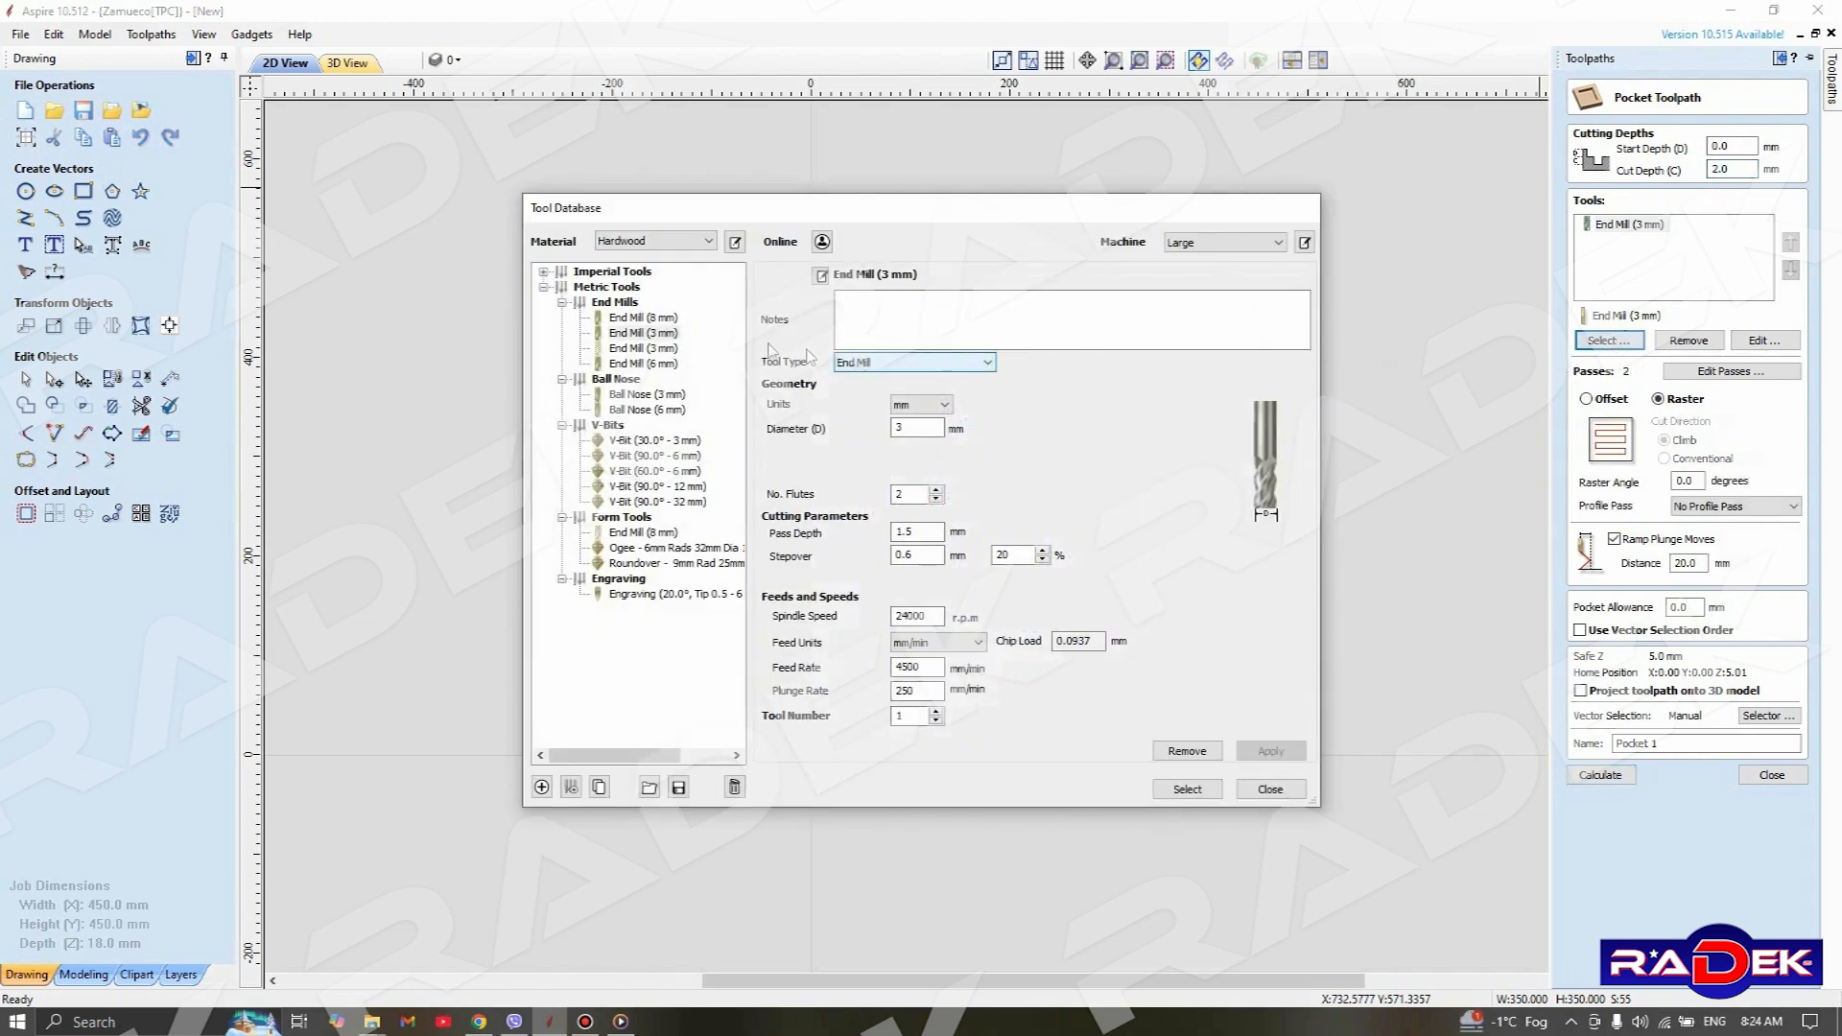
left_click(633, 350)
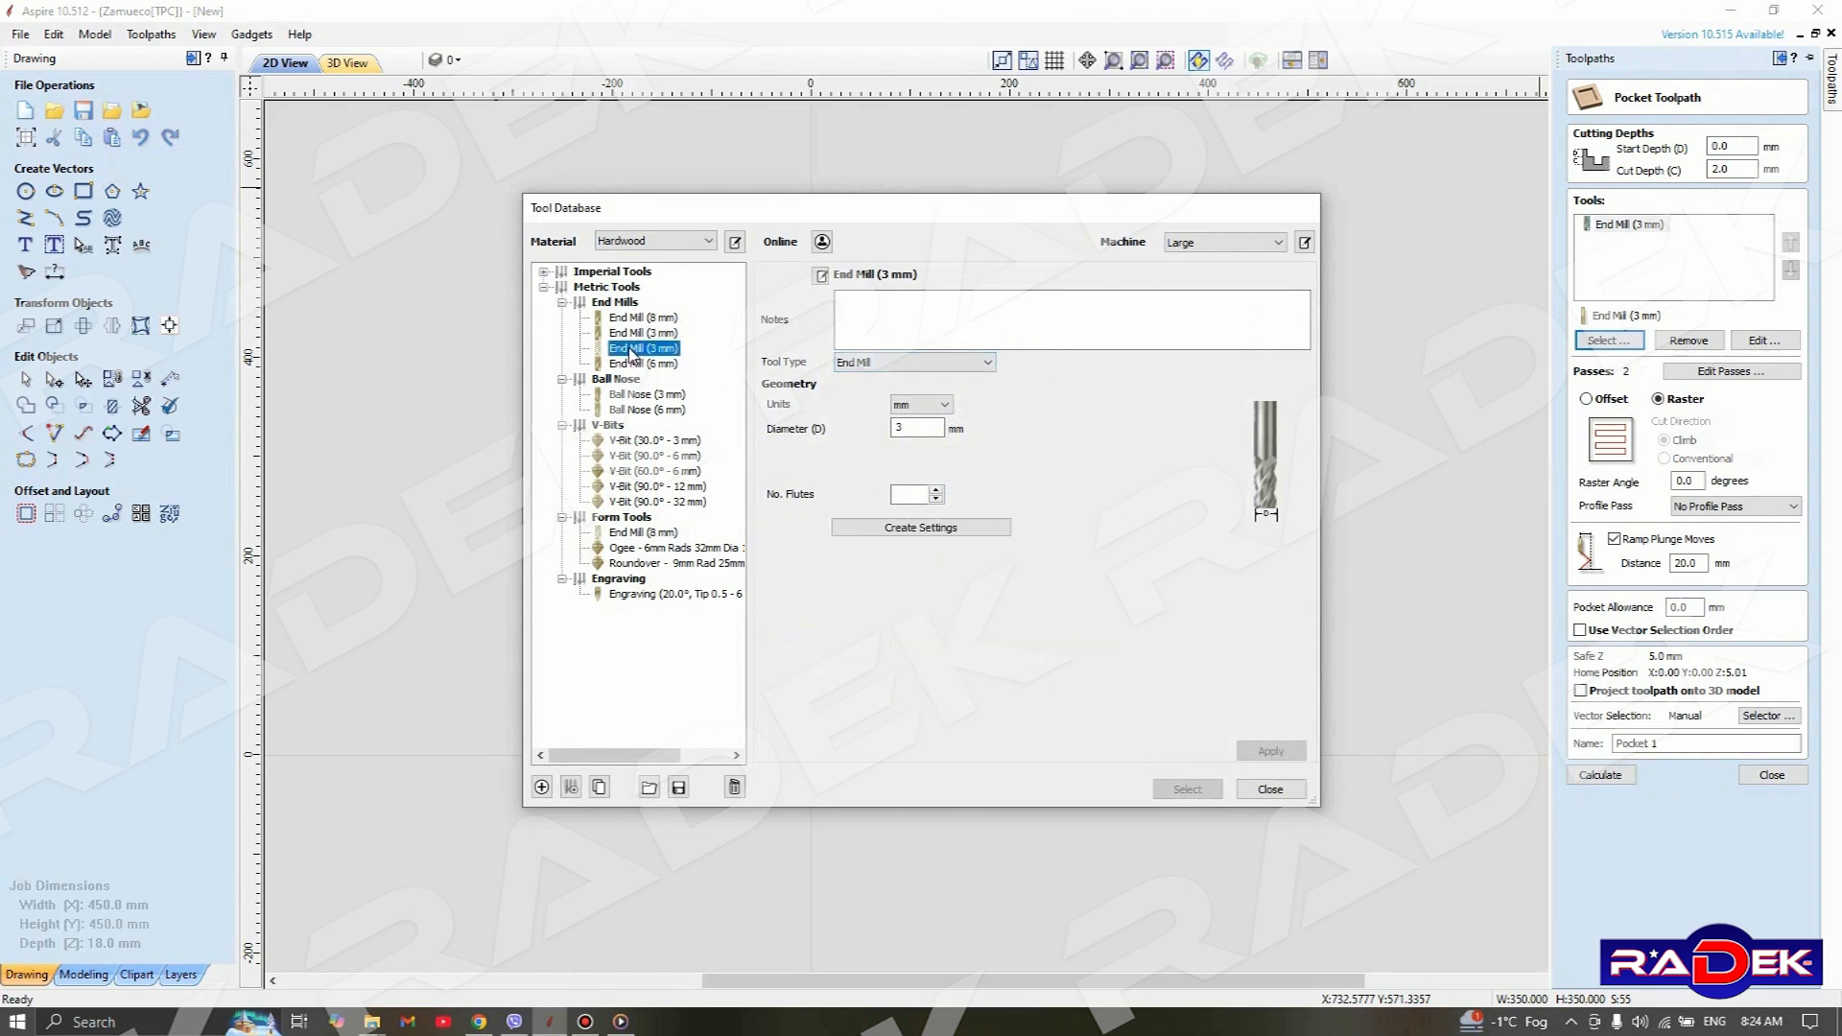
left_click(641, 333)
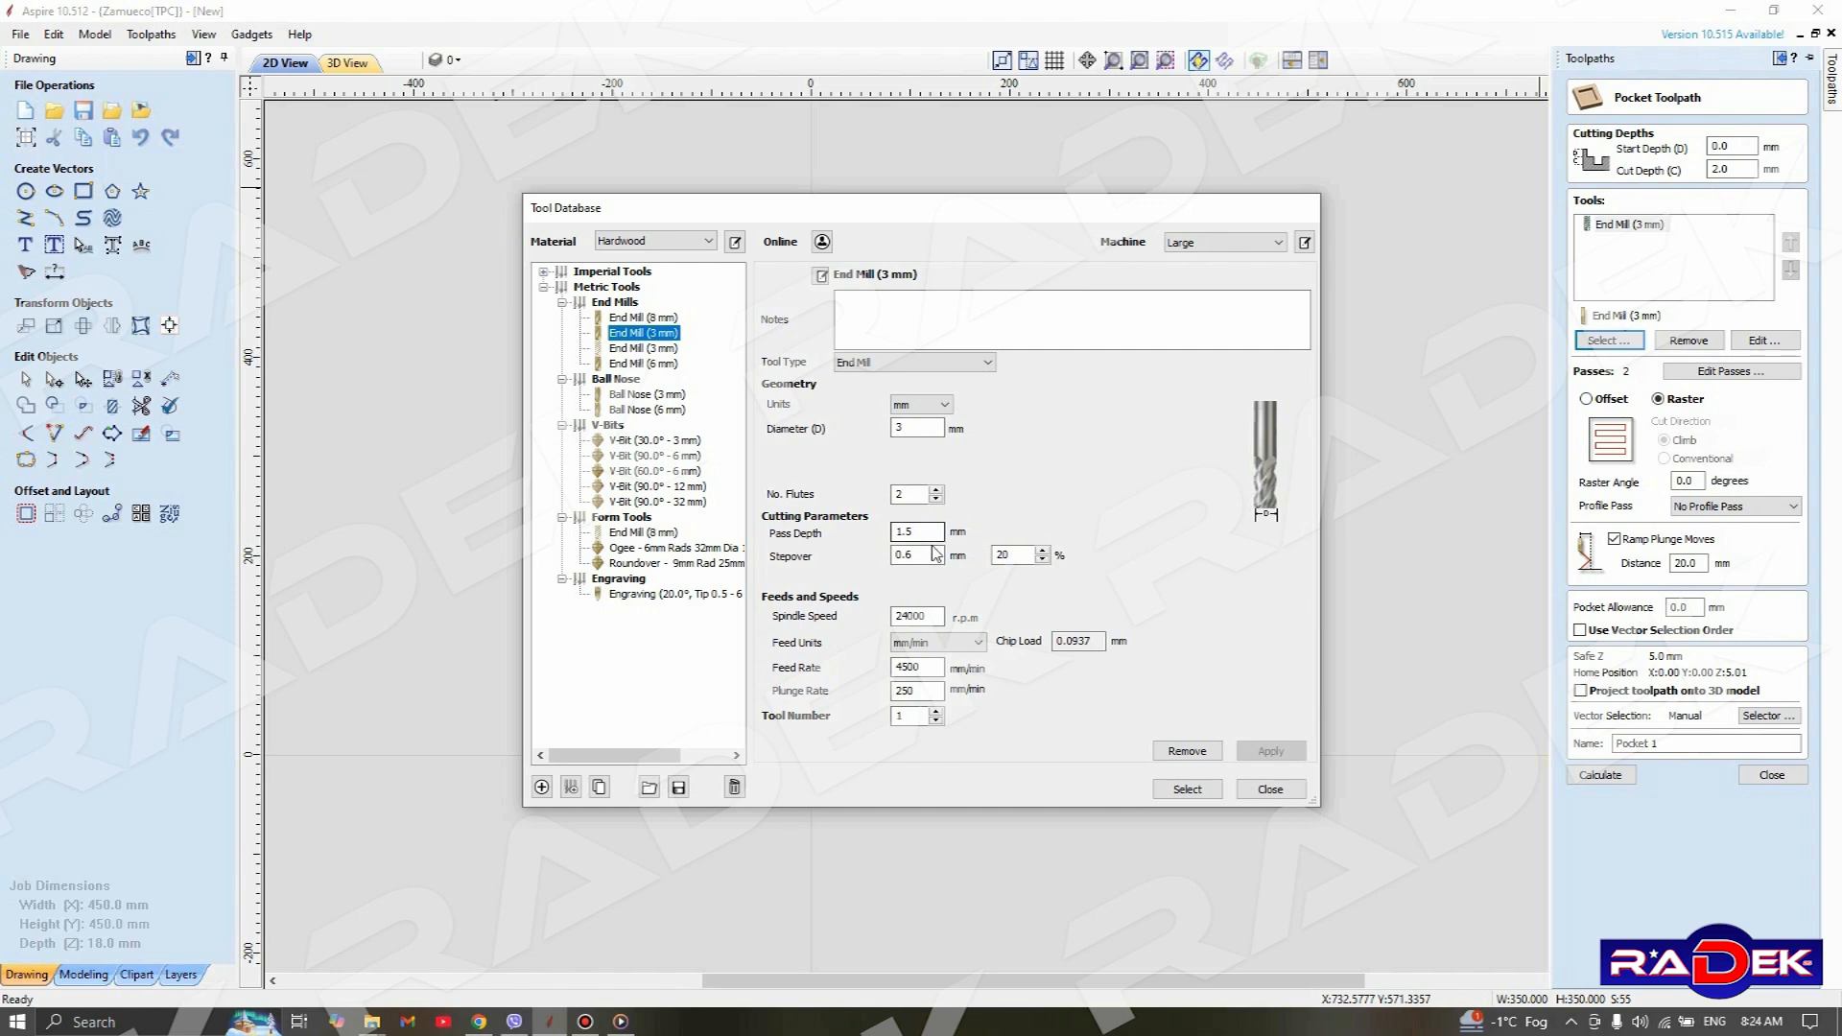
Set the end mill's pass depth to 1 mm and plunge rate to 350 mm/min, use it for the pocket and accept the pass depths
left_click(917, 532)
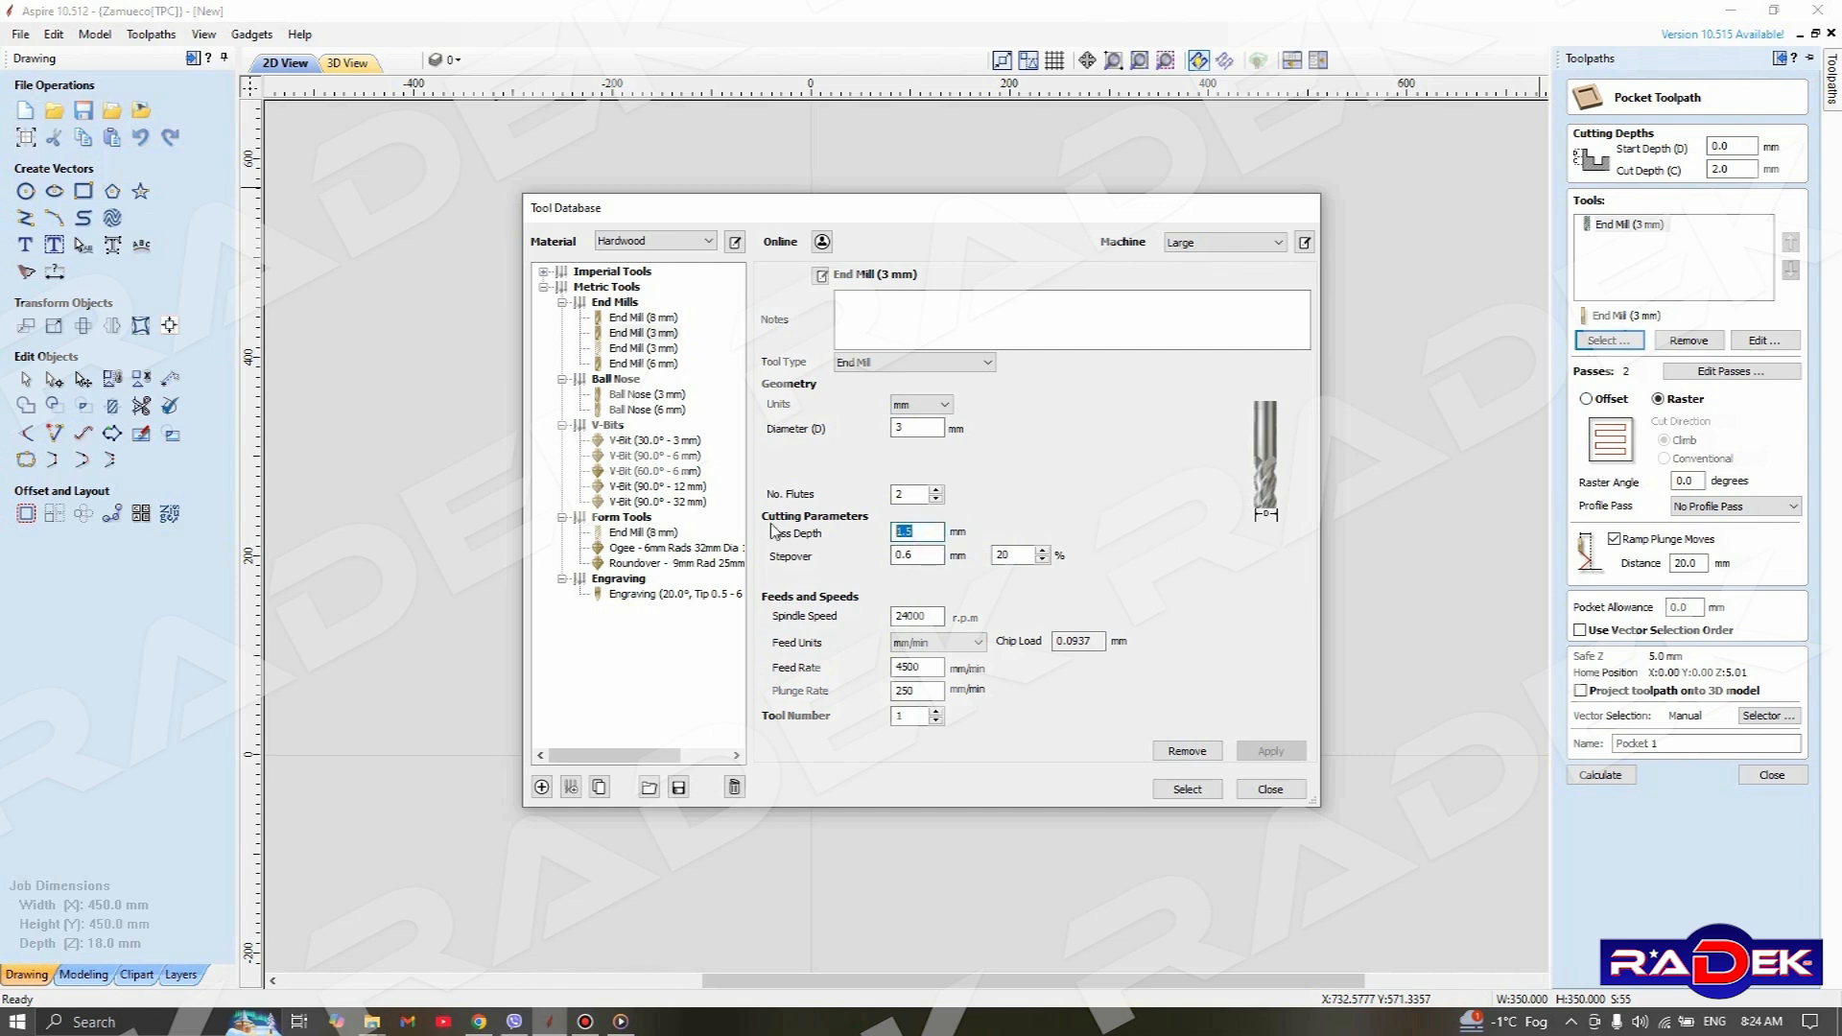
type("1")
left_click(931, 580)
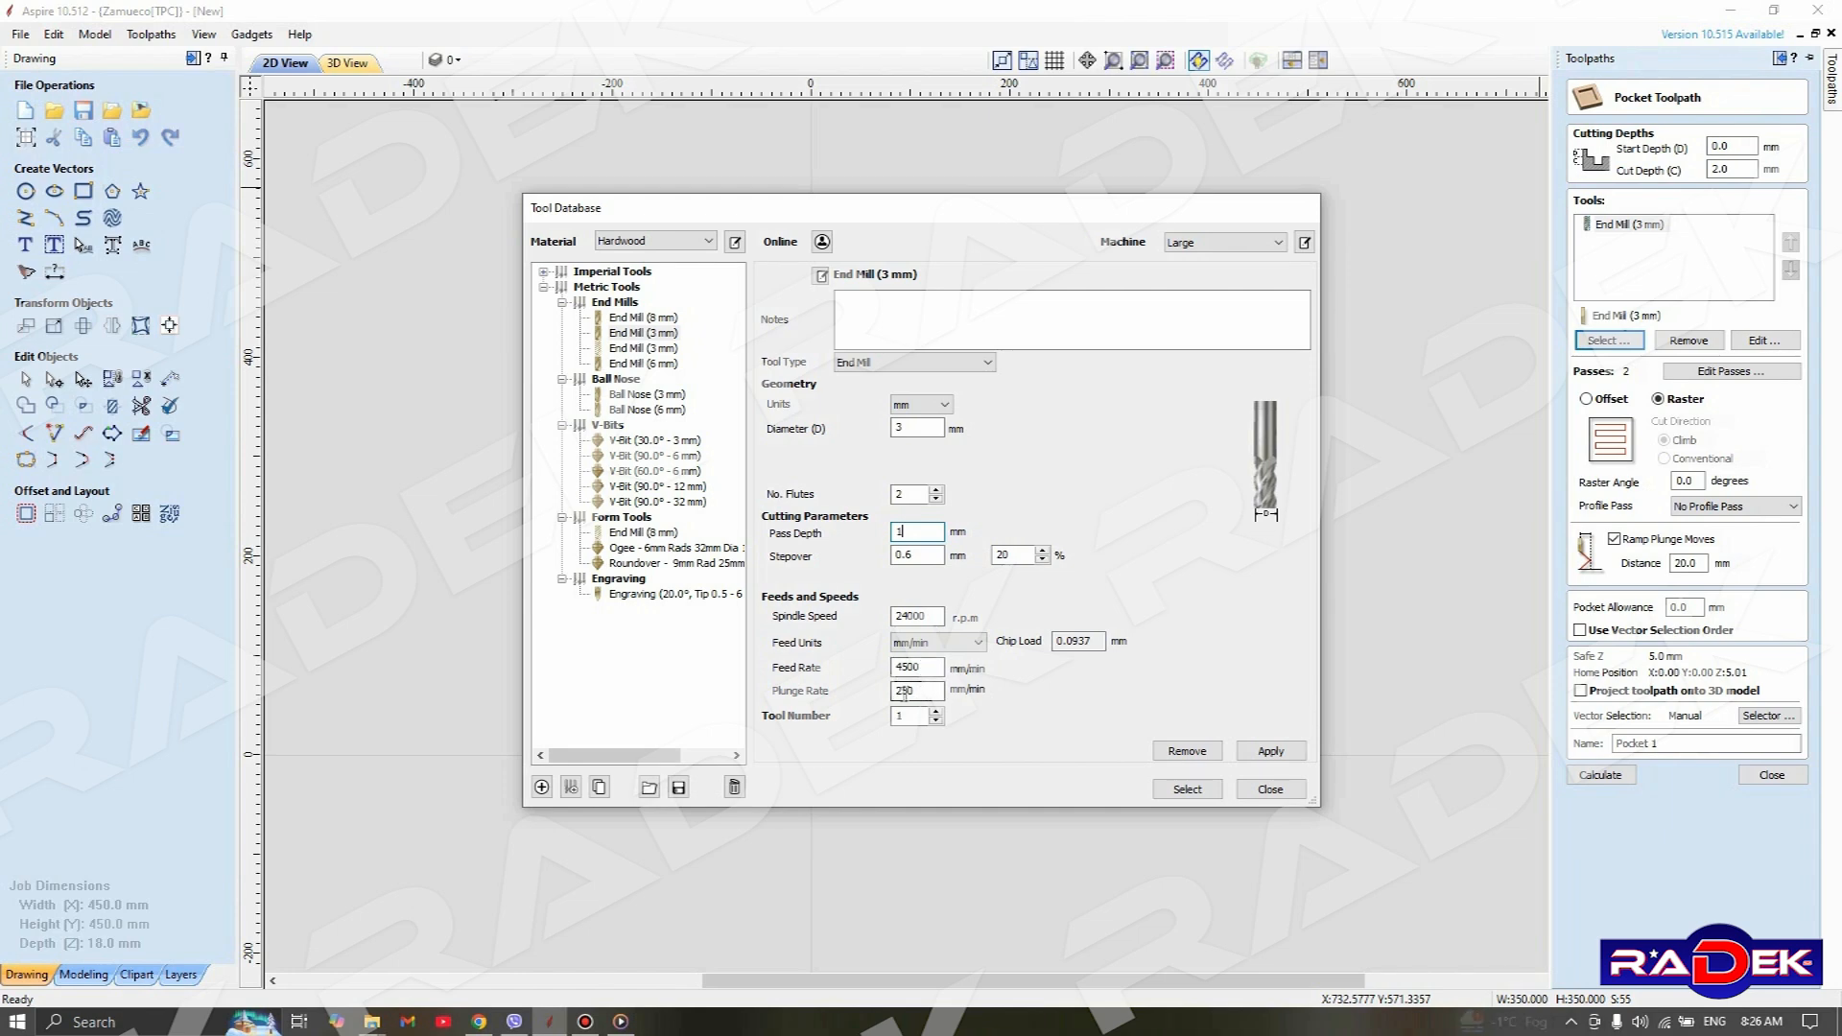
left_click_drag(904, 694, 844, 706)
type("3")
left_click(1277, 757)
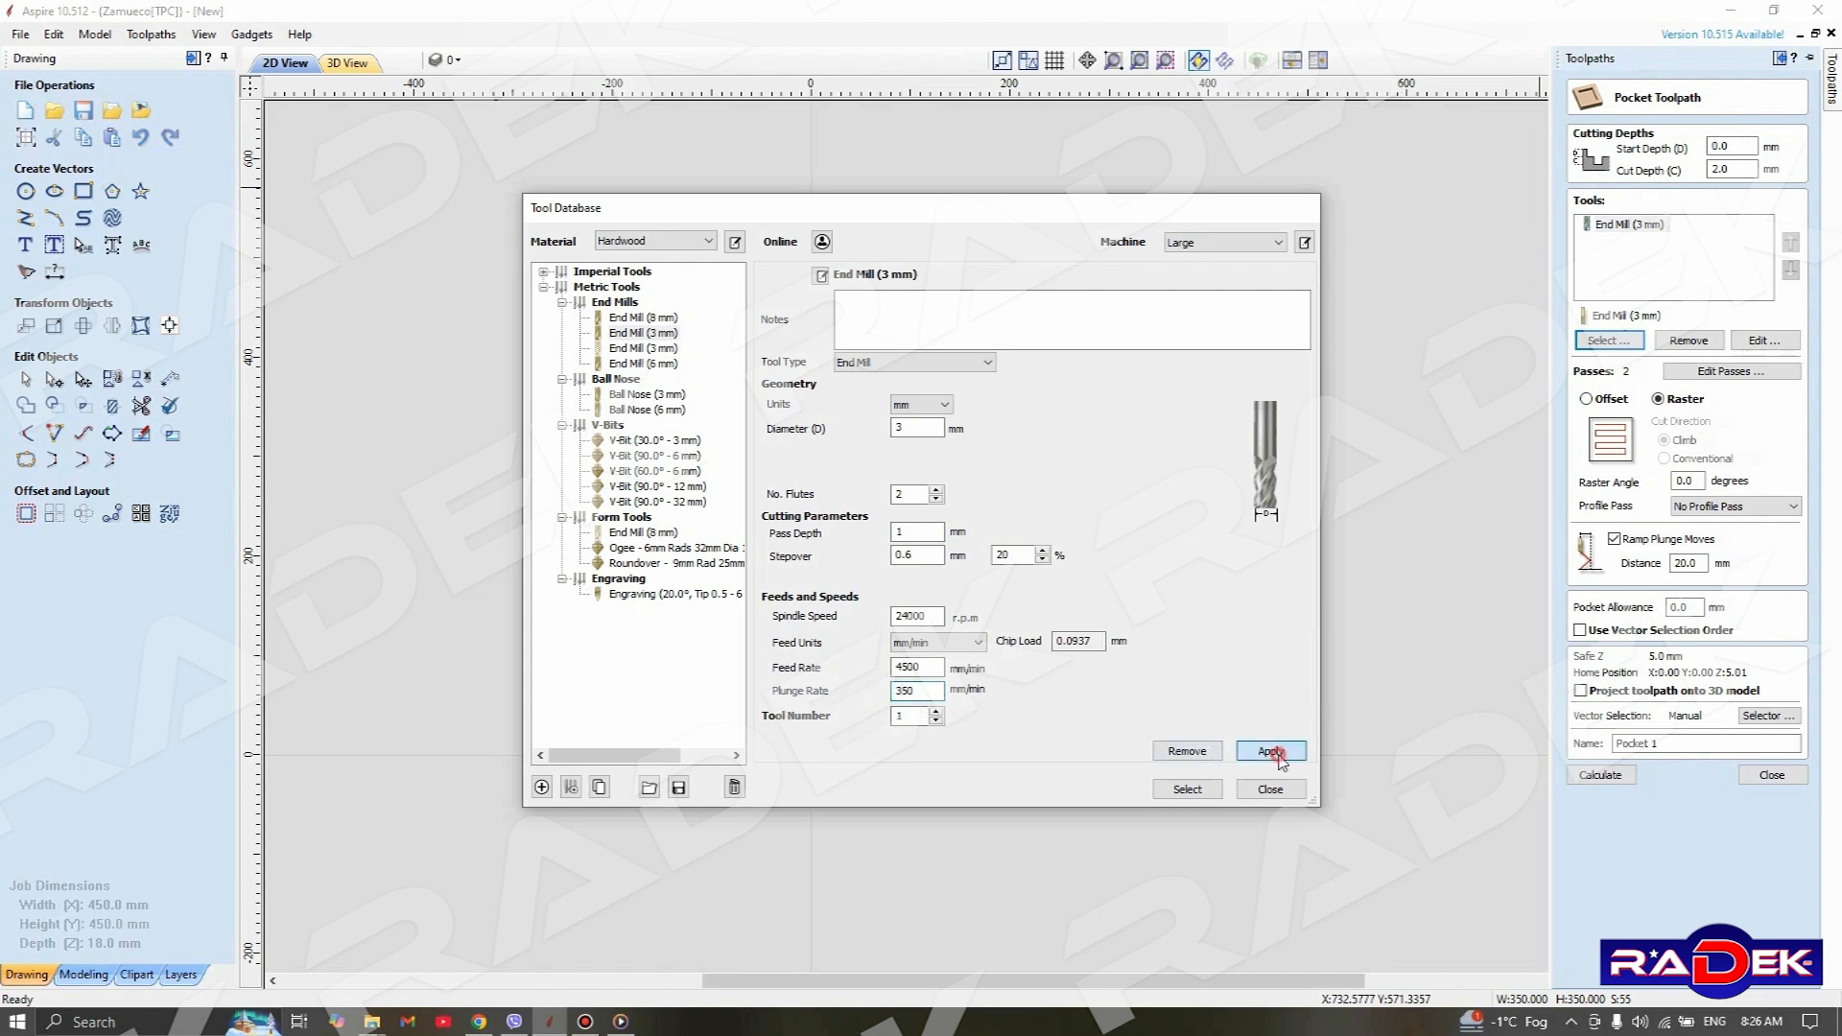
left_click(1188, 790)
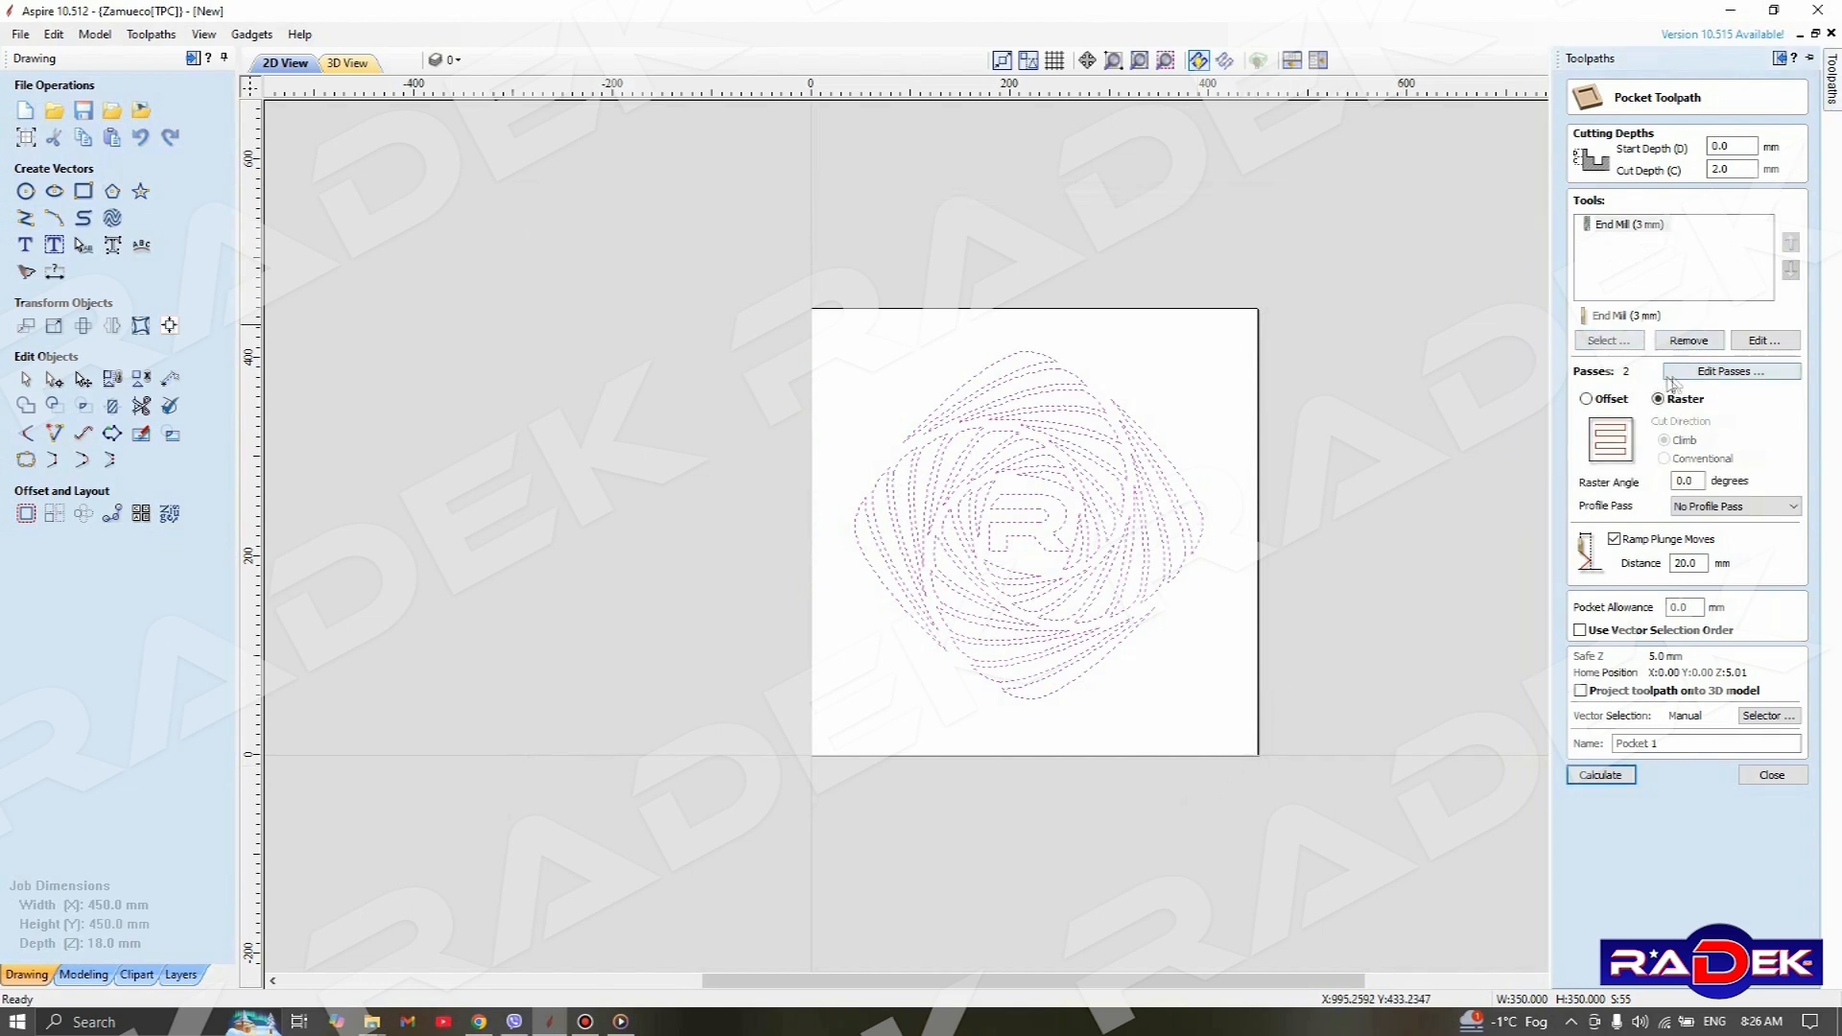
left_click(1713, 374)
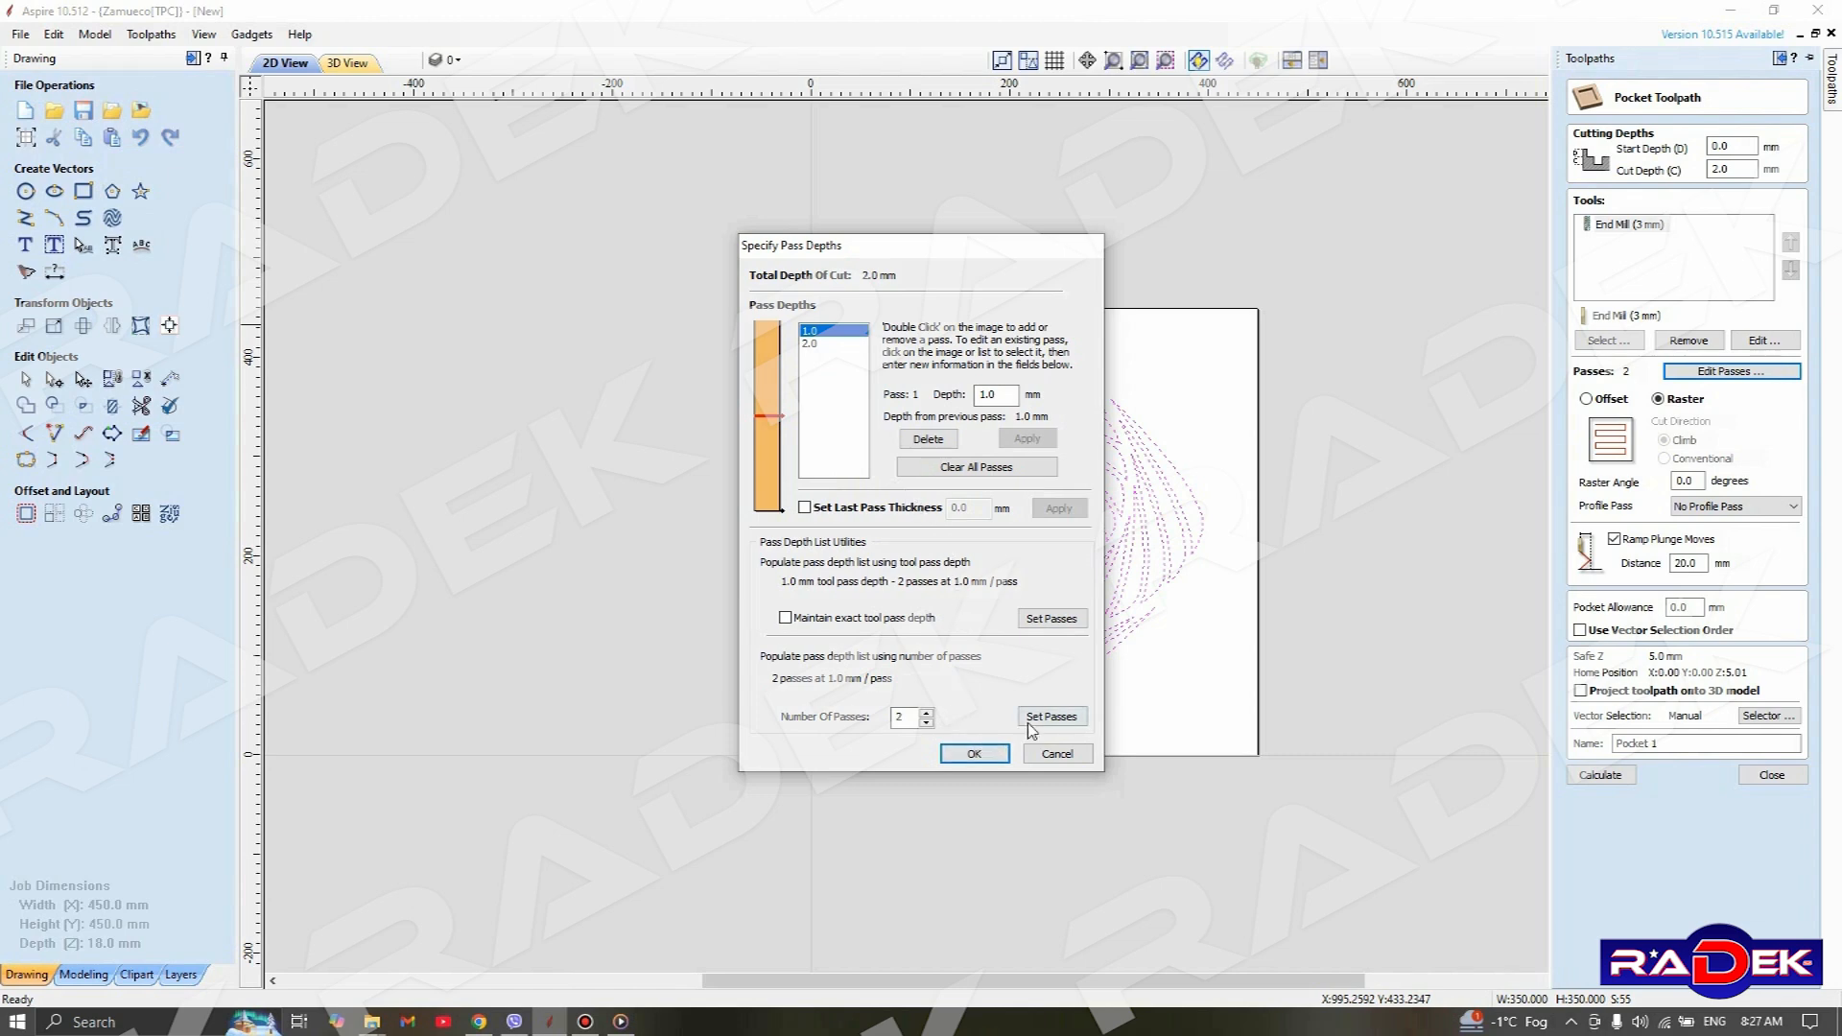
left_click(973, 754)
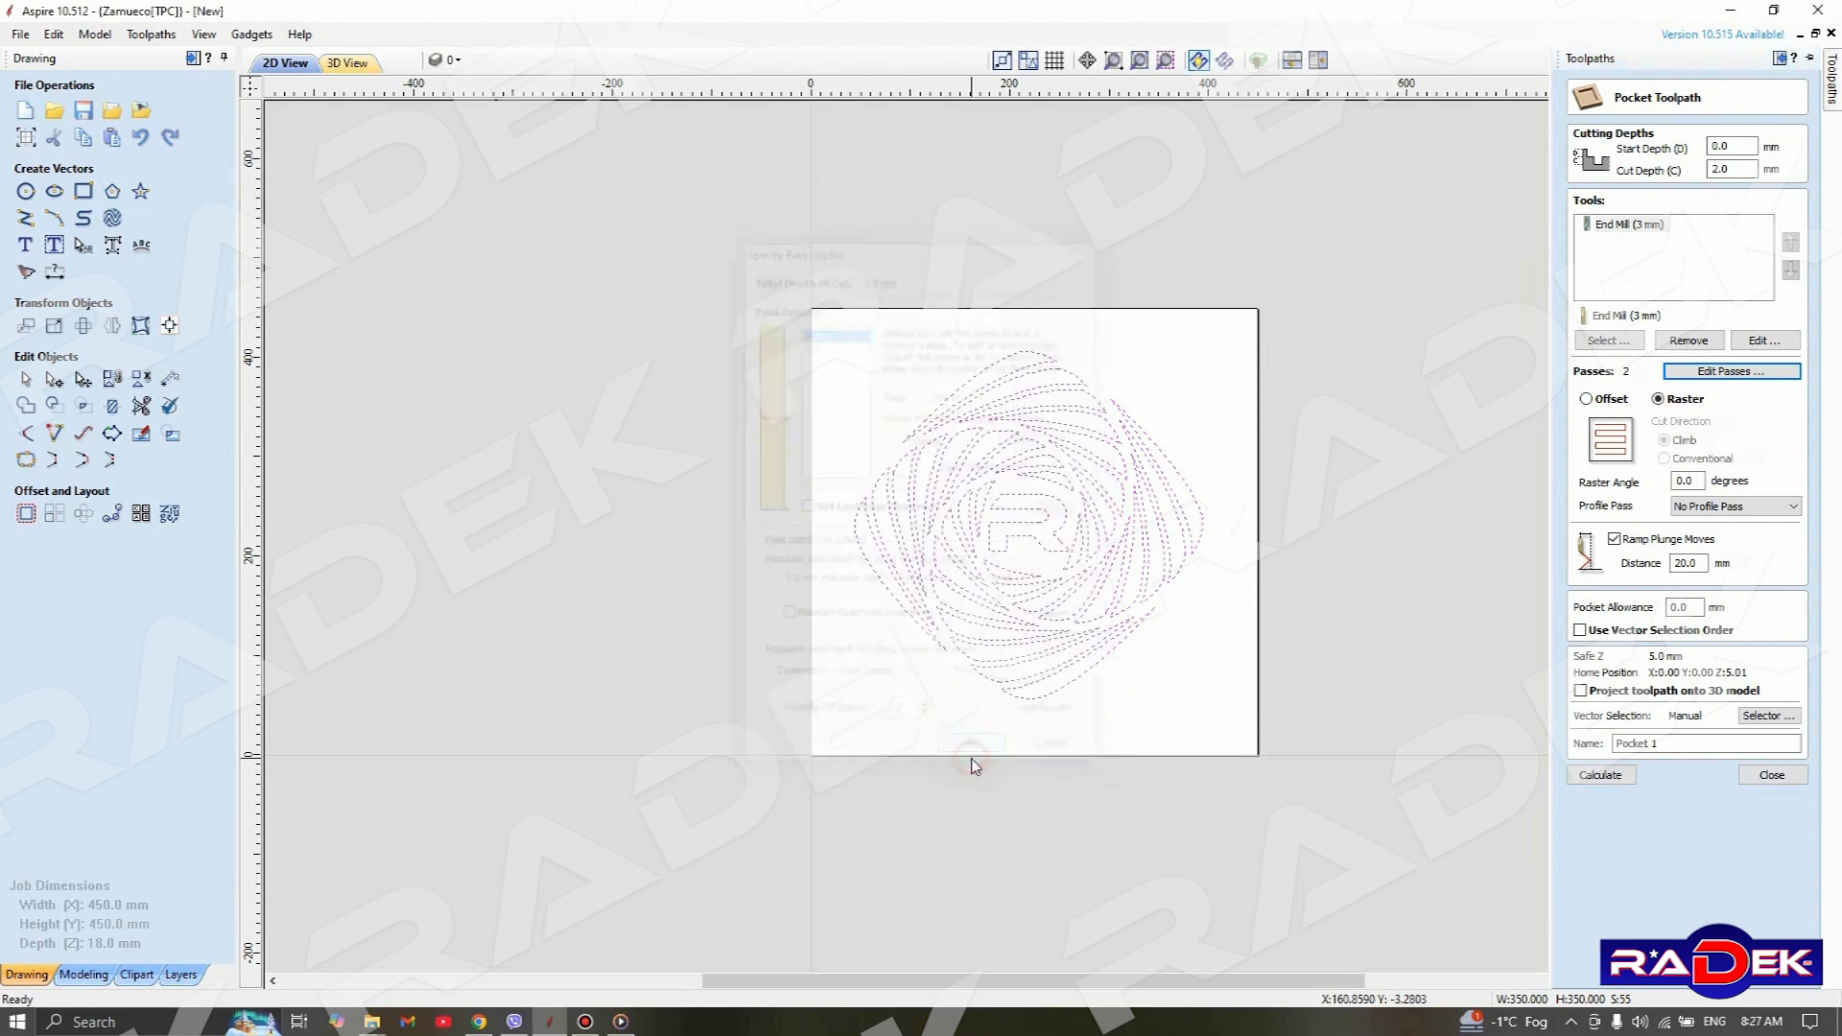
Switch the pocket's clearing strategy between Offset and Raster to compare them, leaving it on Offset
mouse_move(1827, 67)
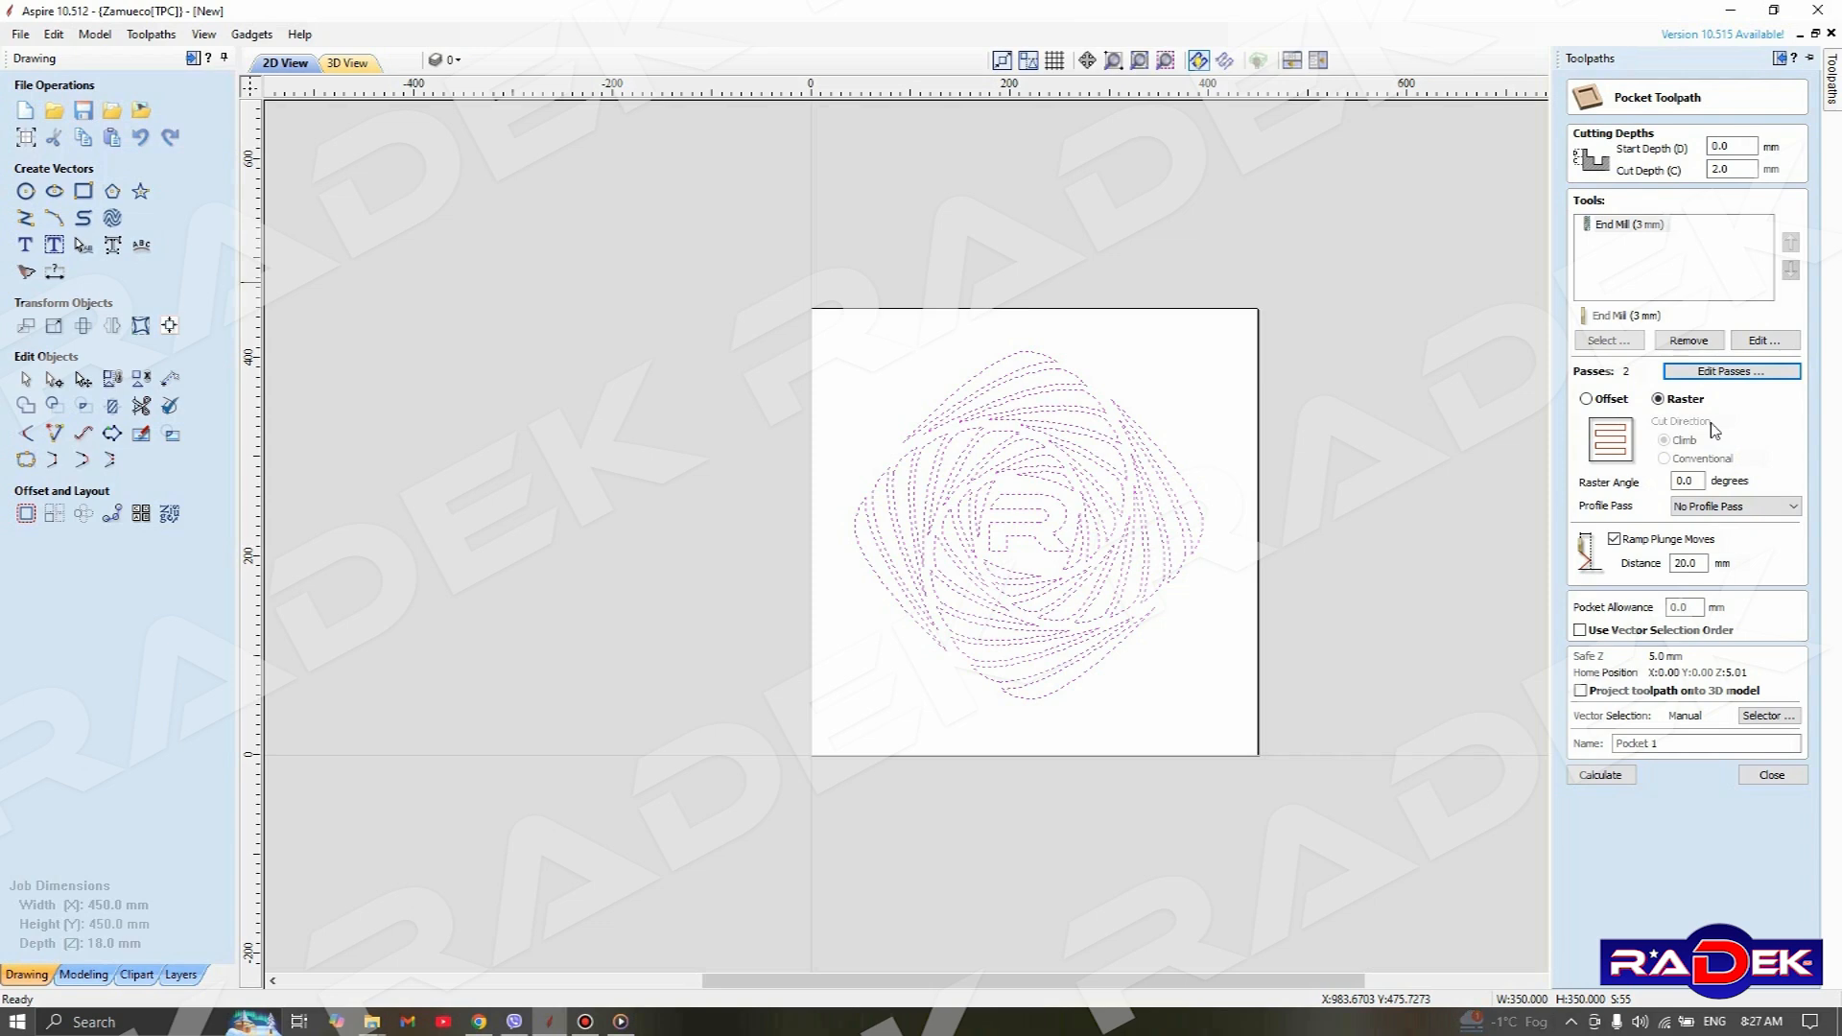
left_click(1587, 400)
left_click(1659, 399)
left_click(1613, 401)
left_click(1660, 399)
left_click(1588, 401)
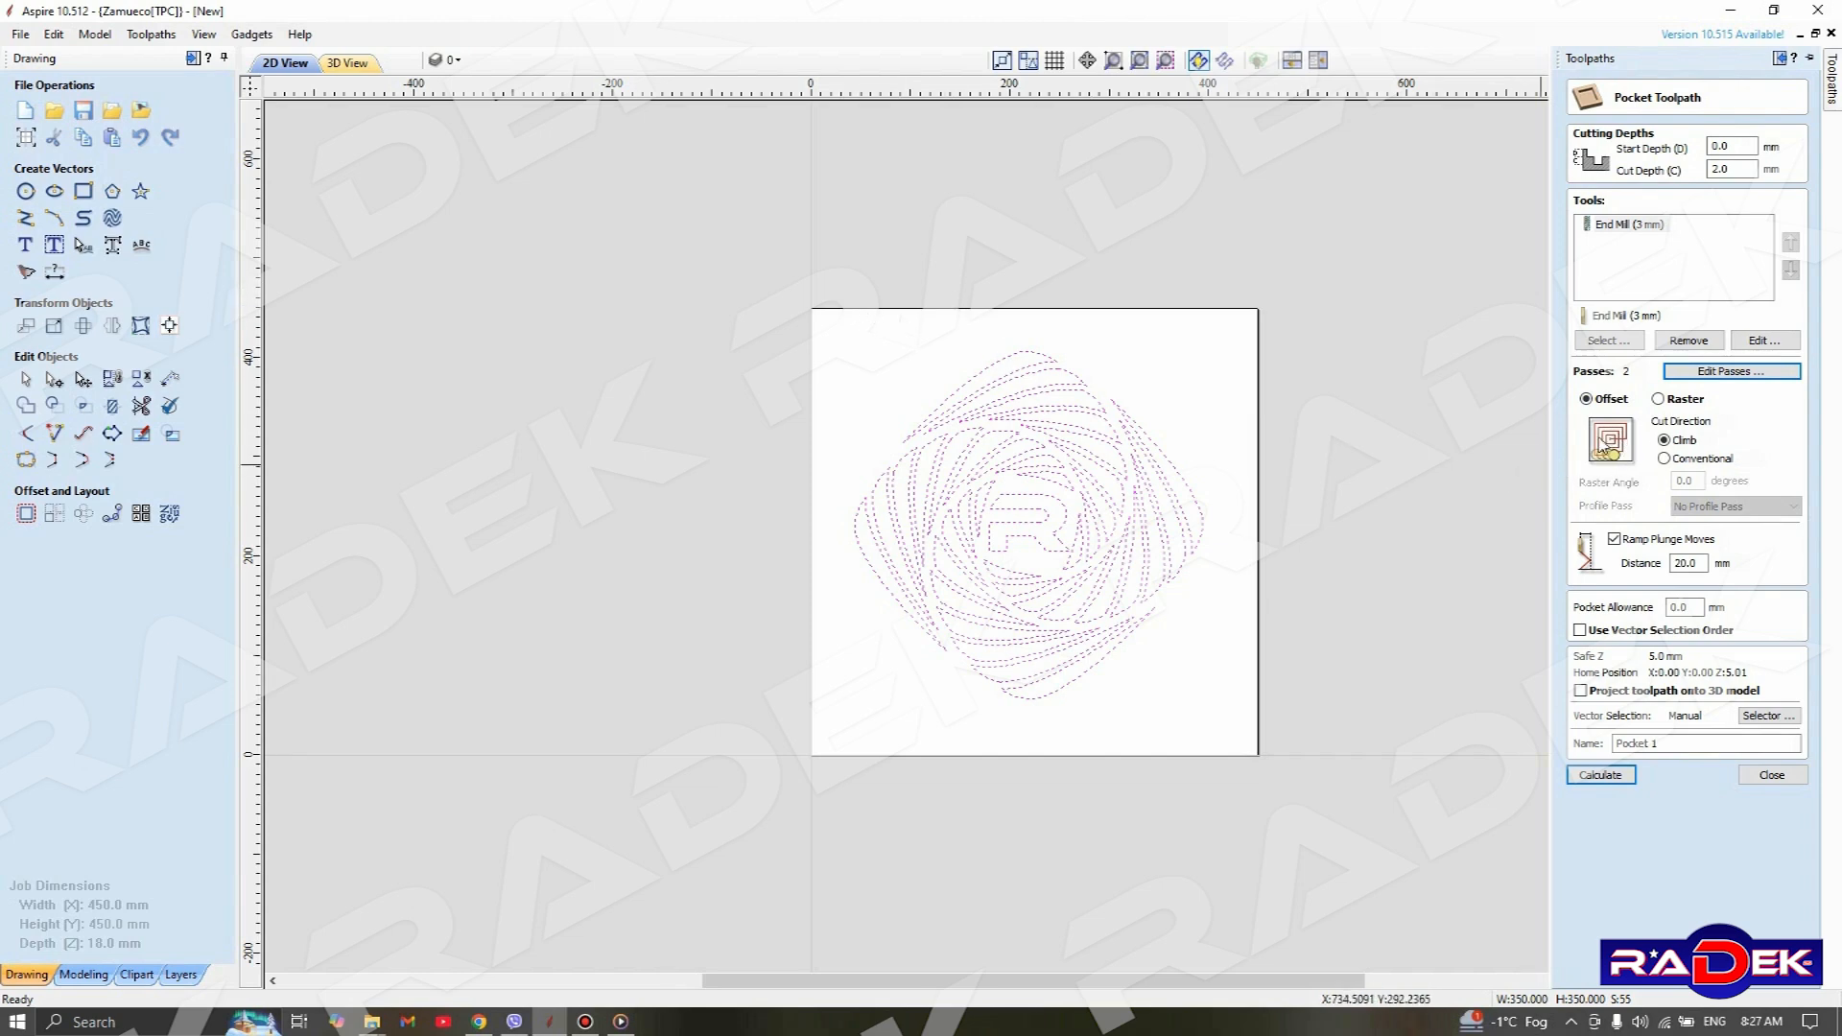
scroll(1065, 513, "up", 3)
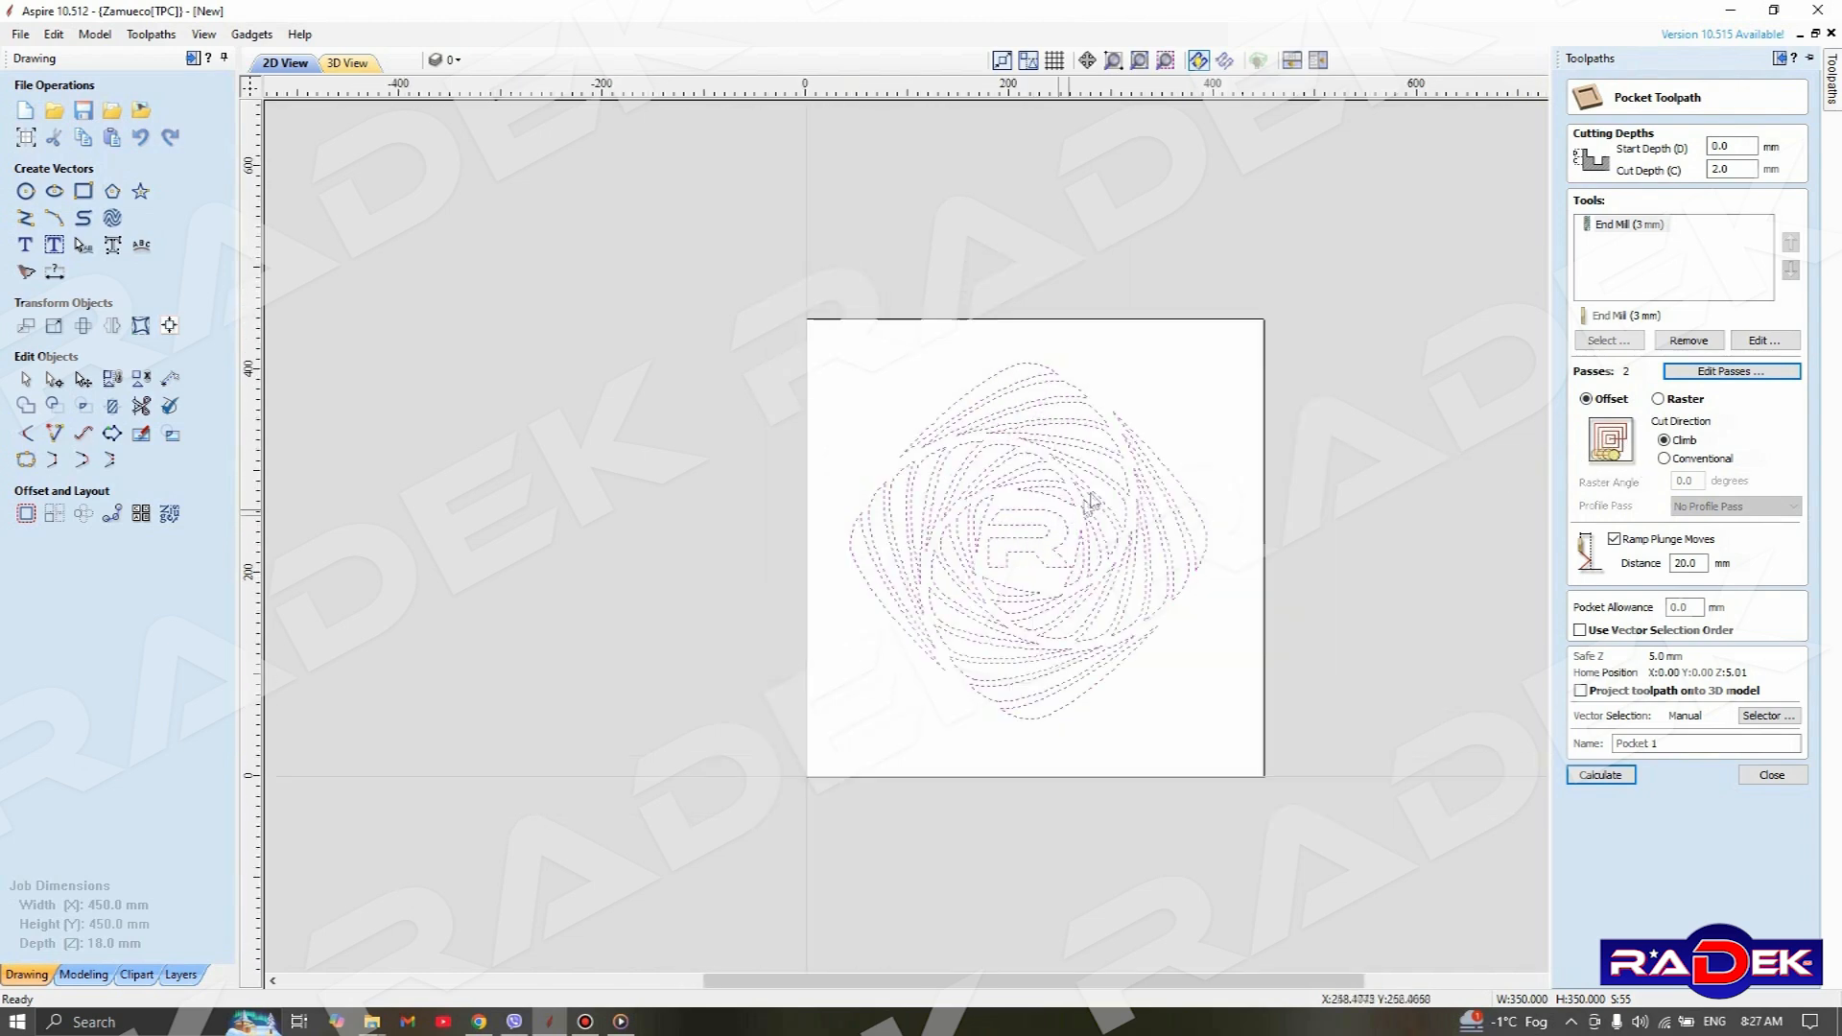
scroll(1123, 458, "up", 2)
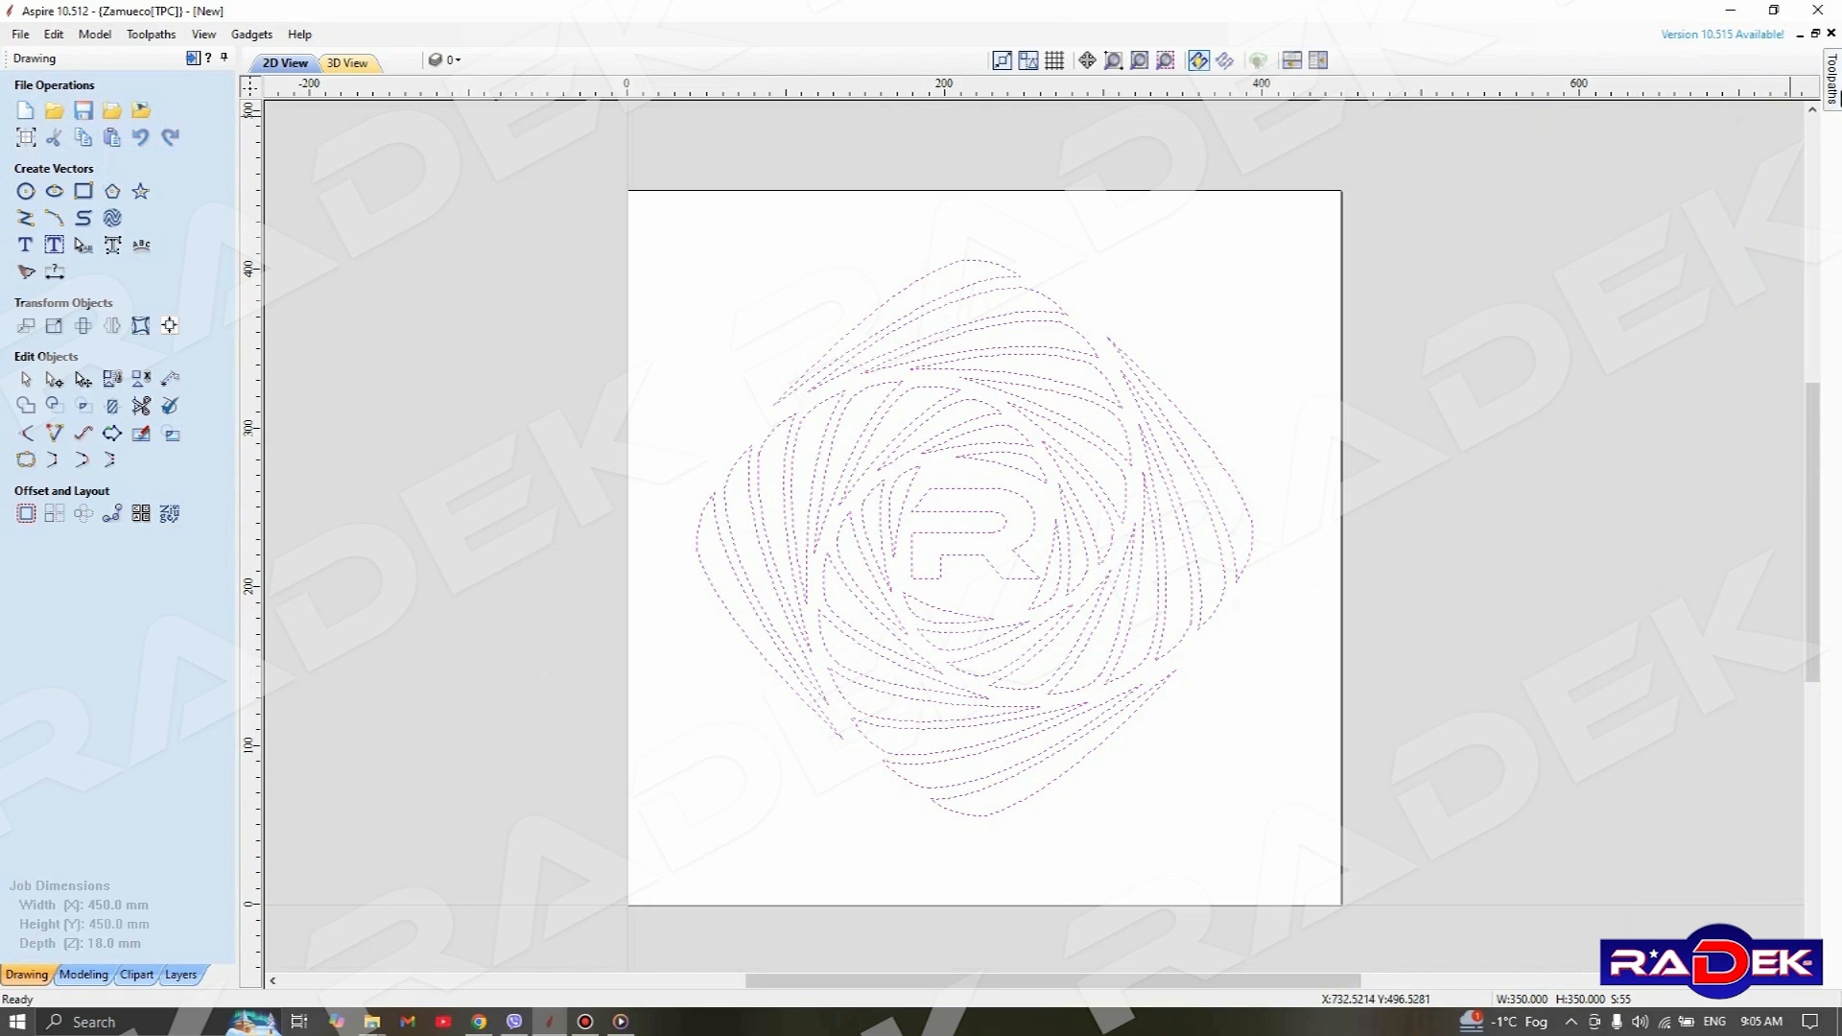
Set the pocket clearing strategy to Raster and enable ramp plunge moves with a distance of 20 mm
mouse_move(1834, 96)
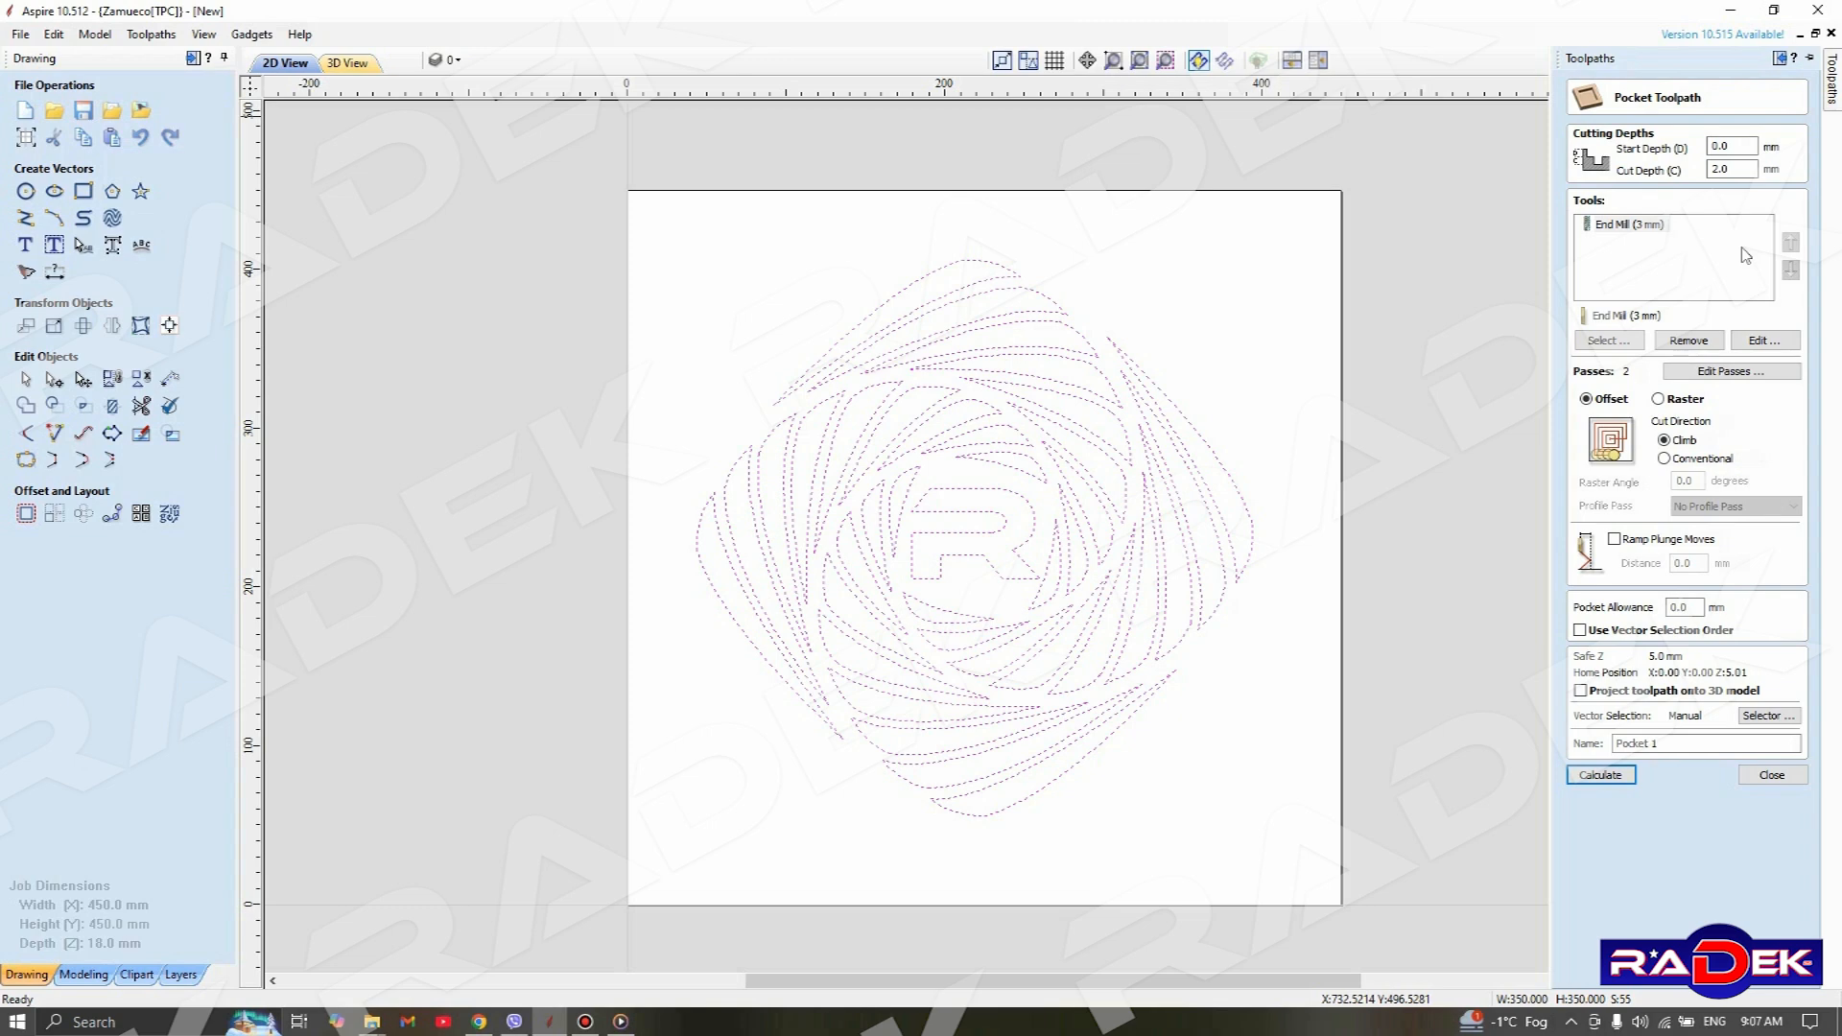
left_click(1659, 399)
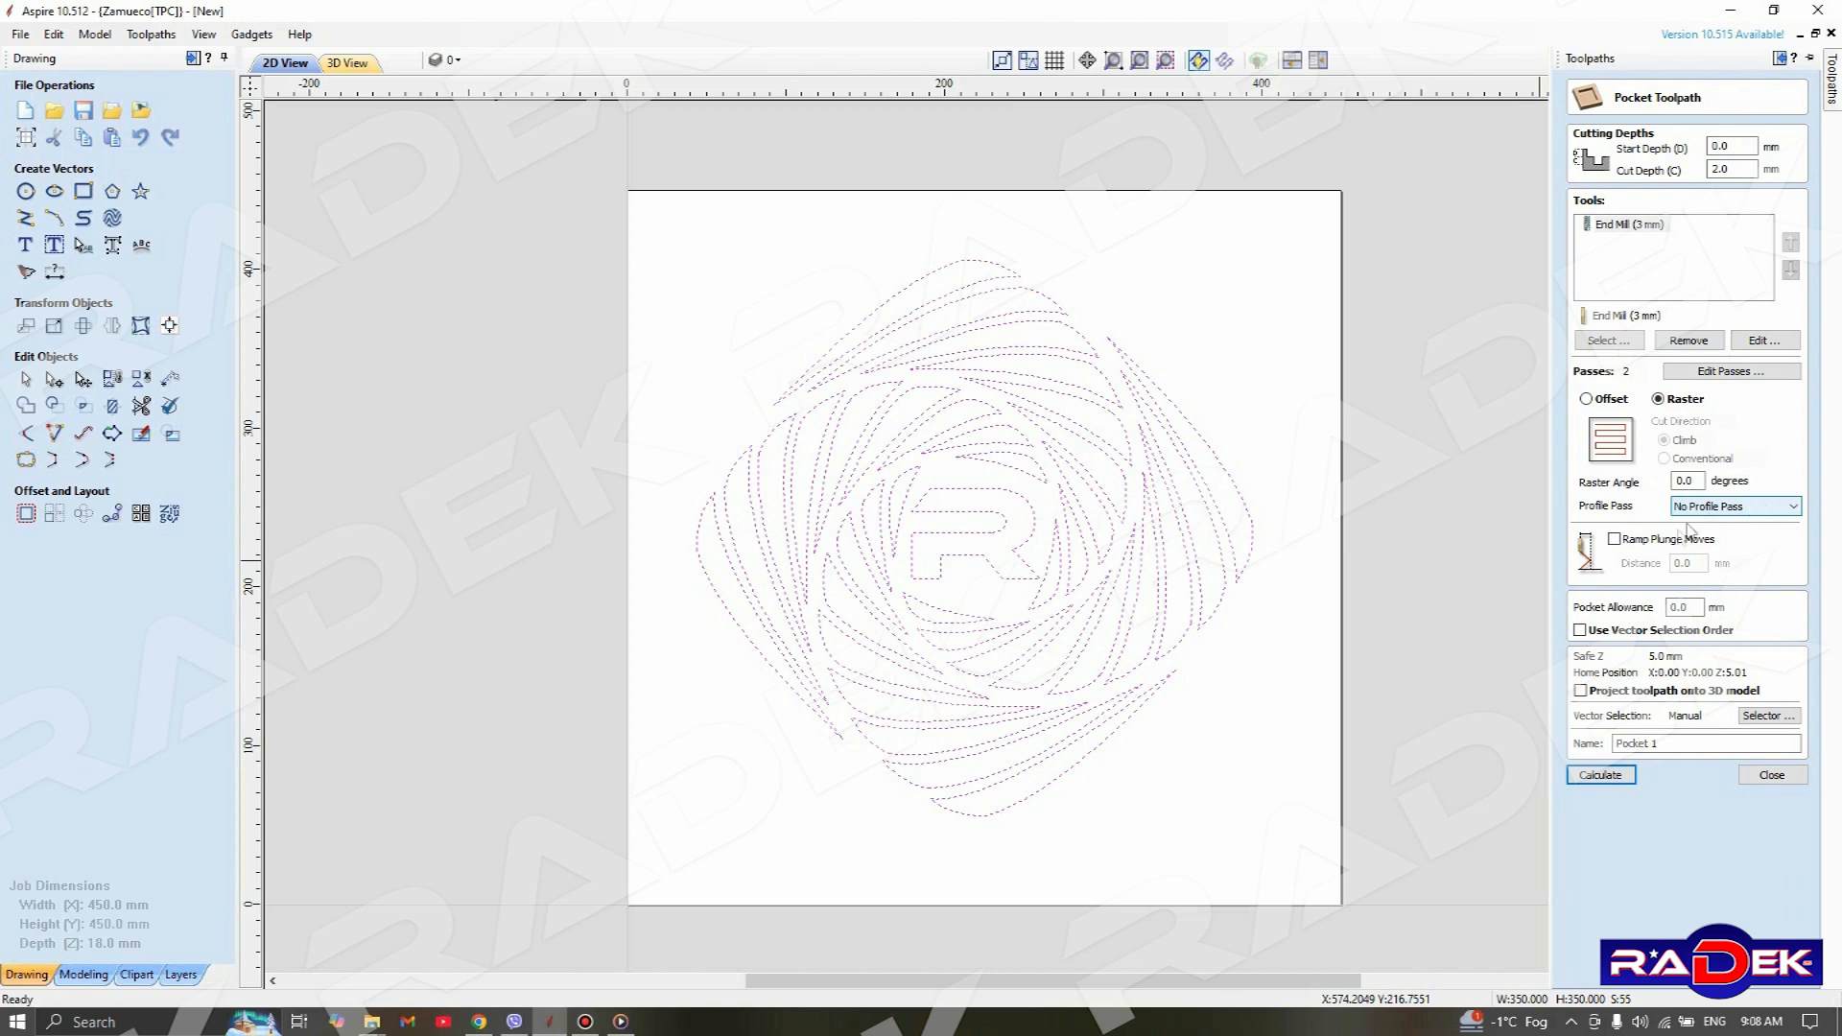
left_click(1623, 538)
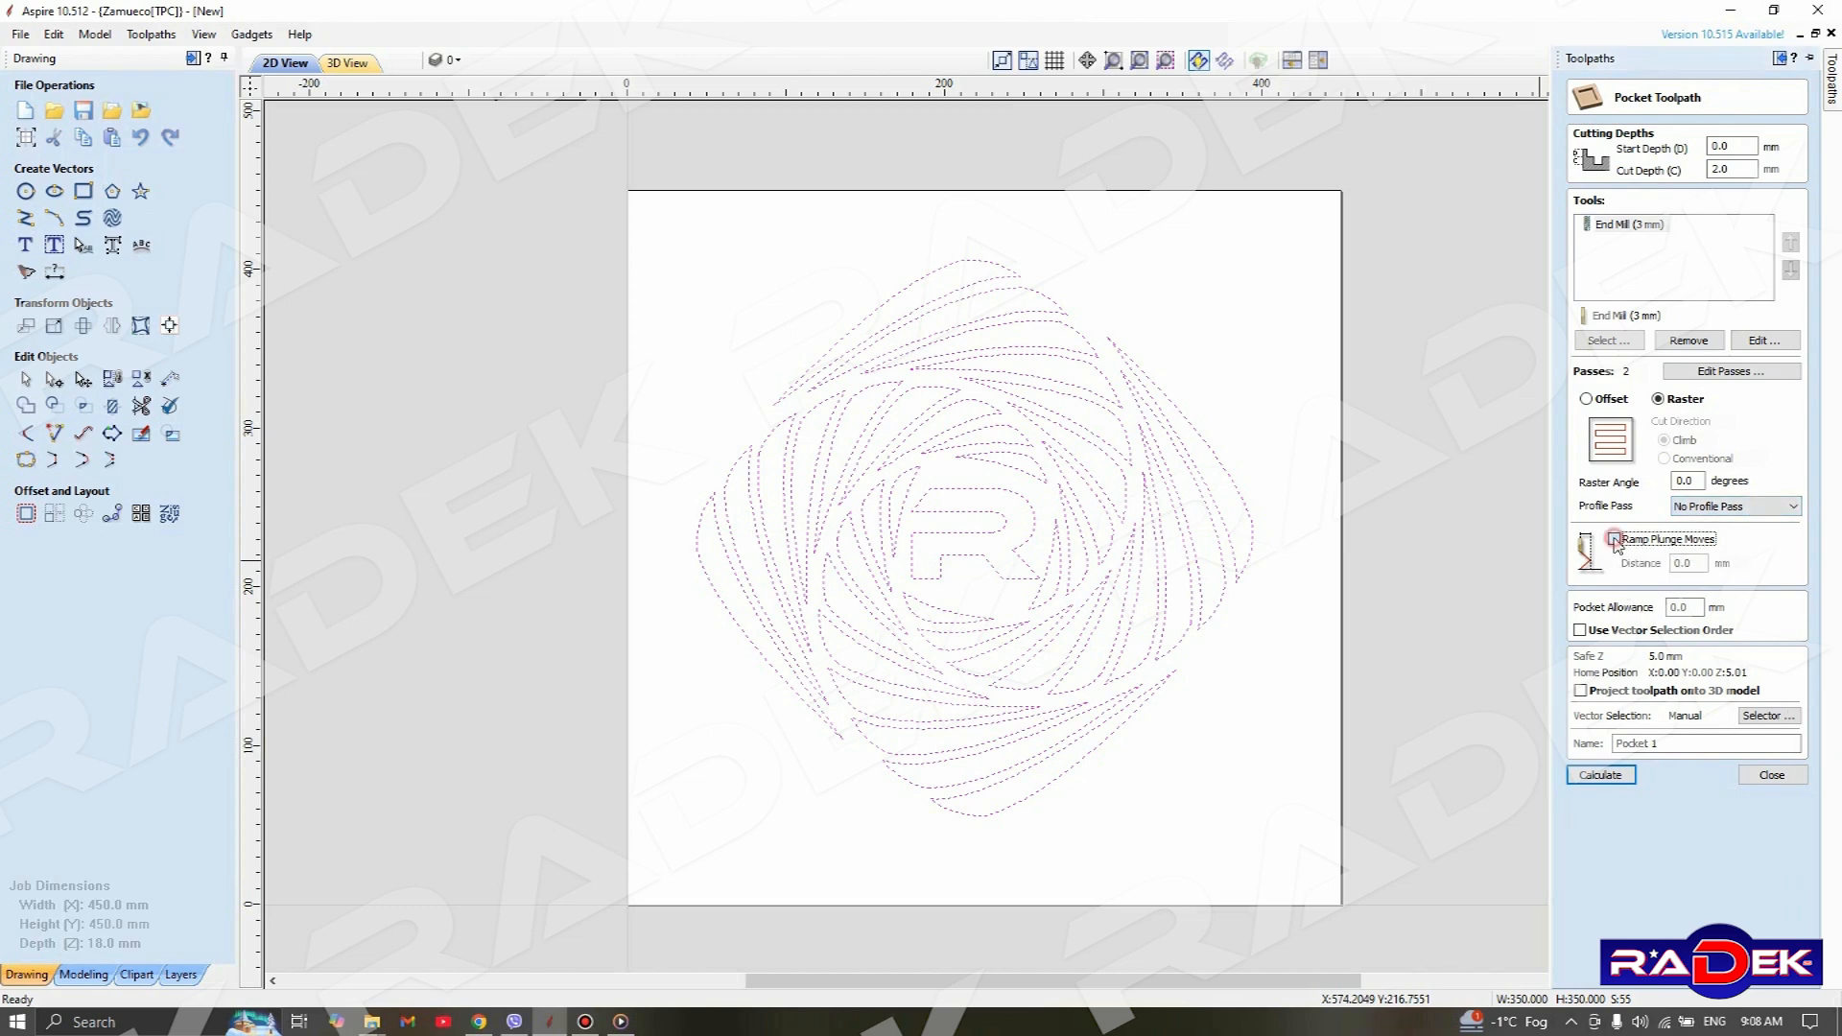
double_click(1702, 564)
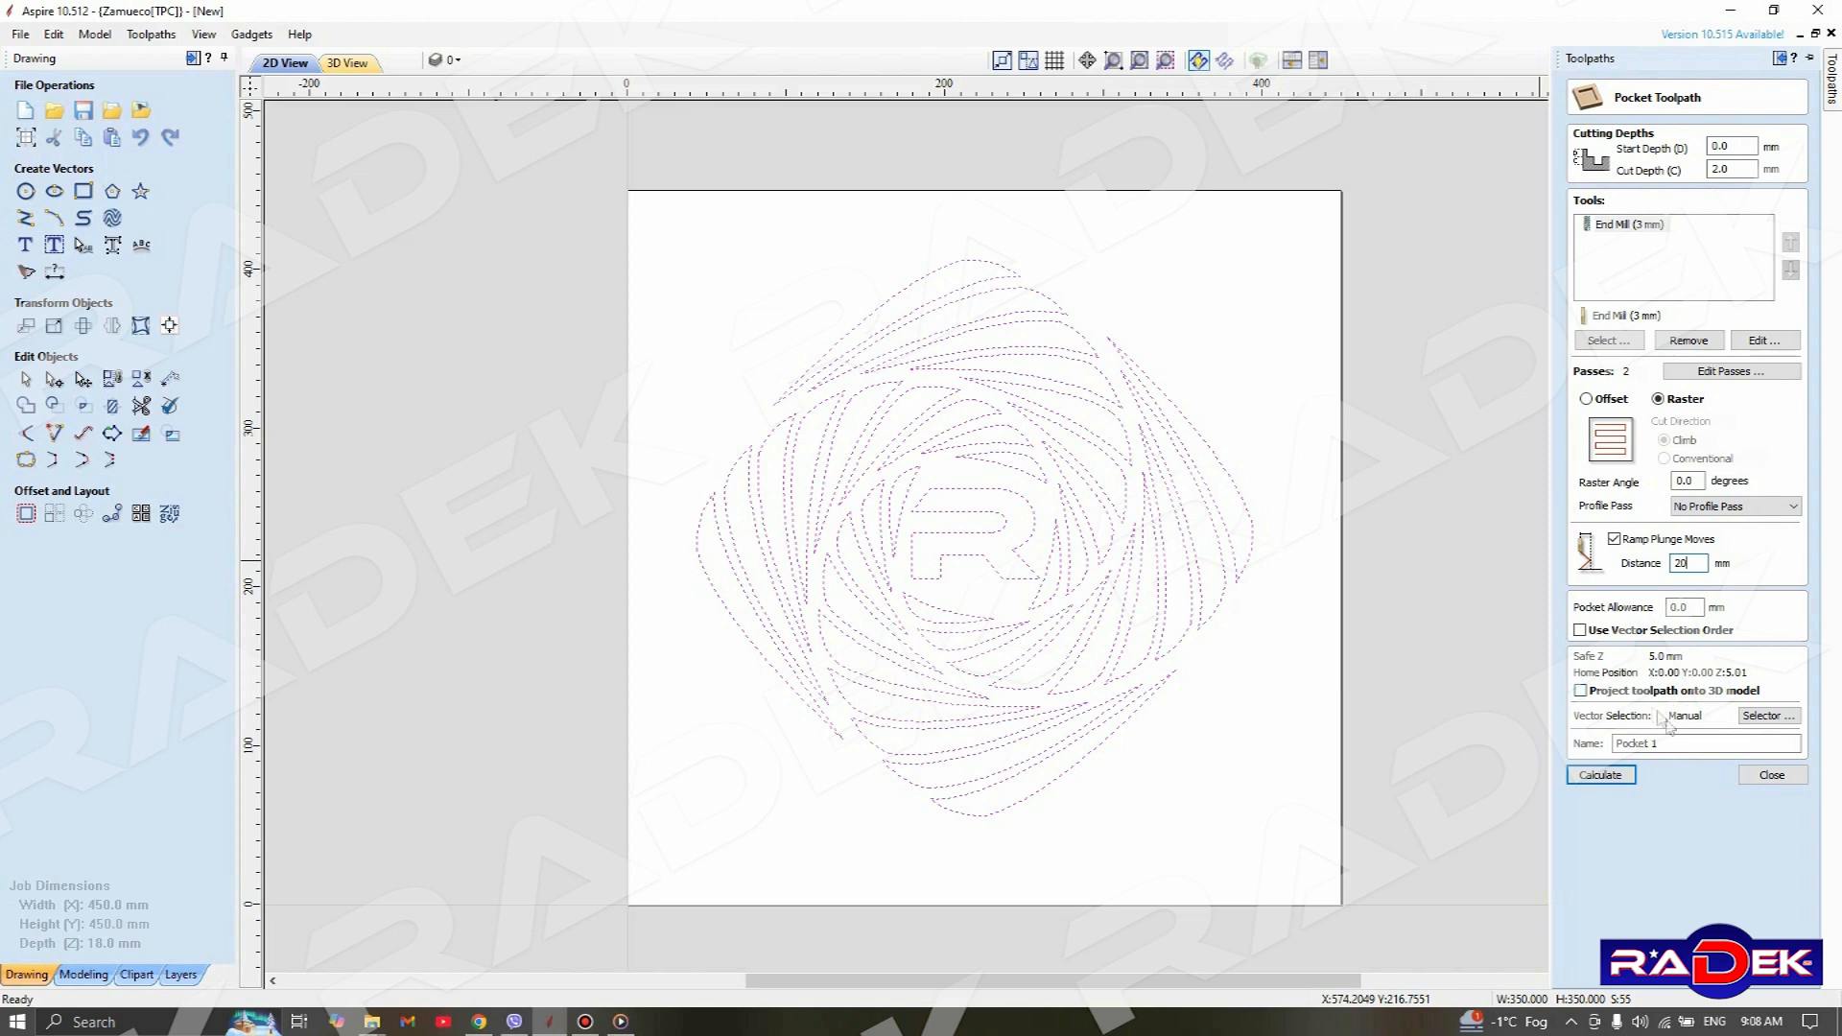
Name the pocket toolpath Test_02 and try to calculate it with the selected pattern vectors
left_click(1682, 743)
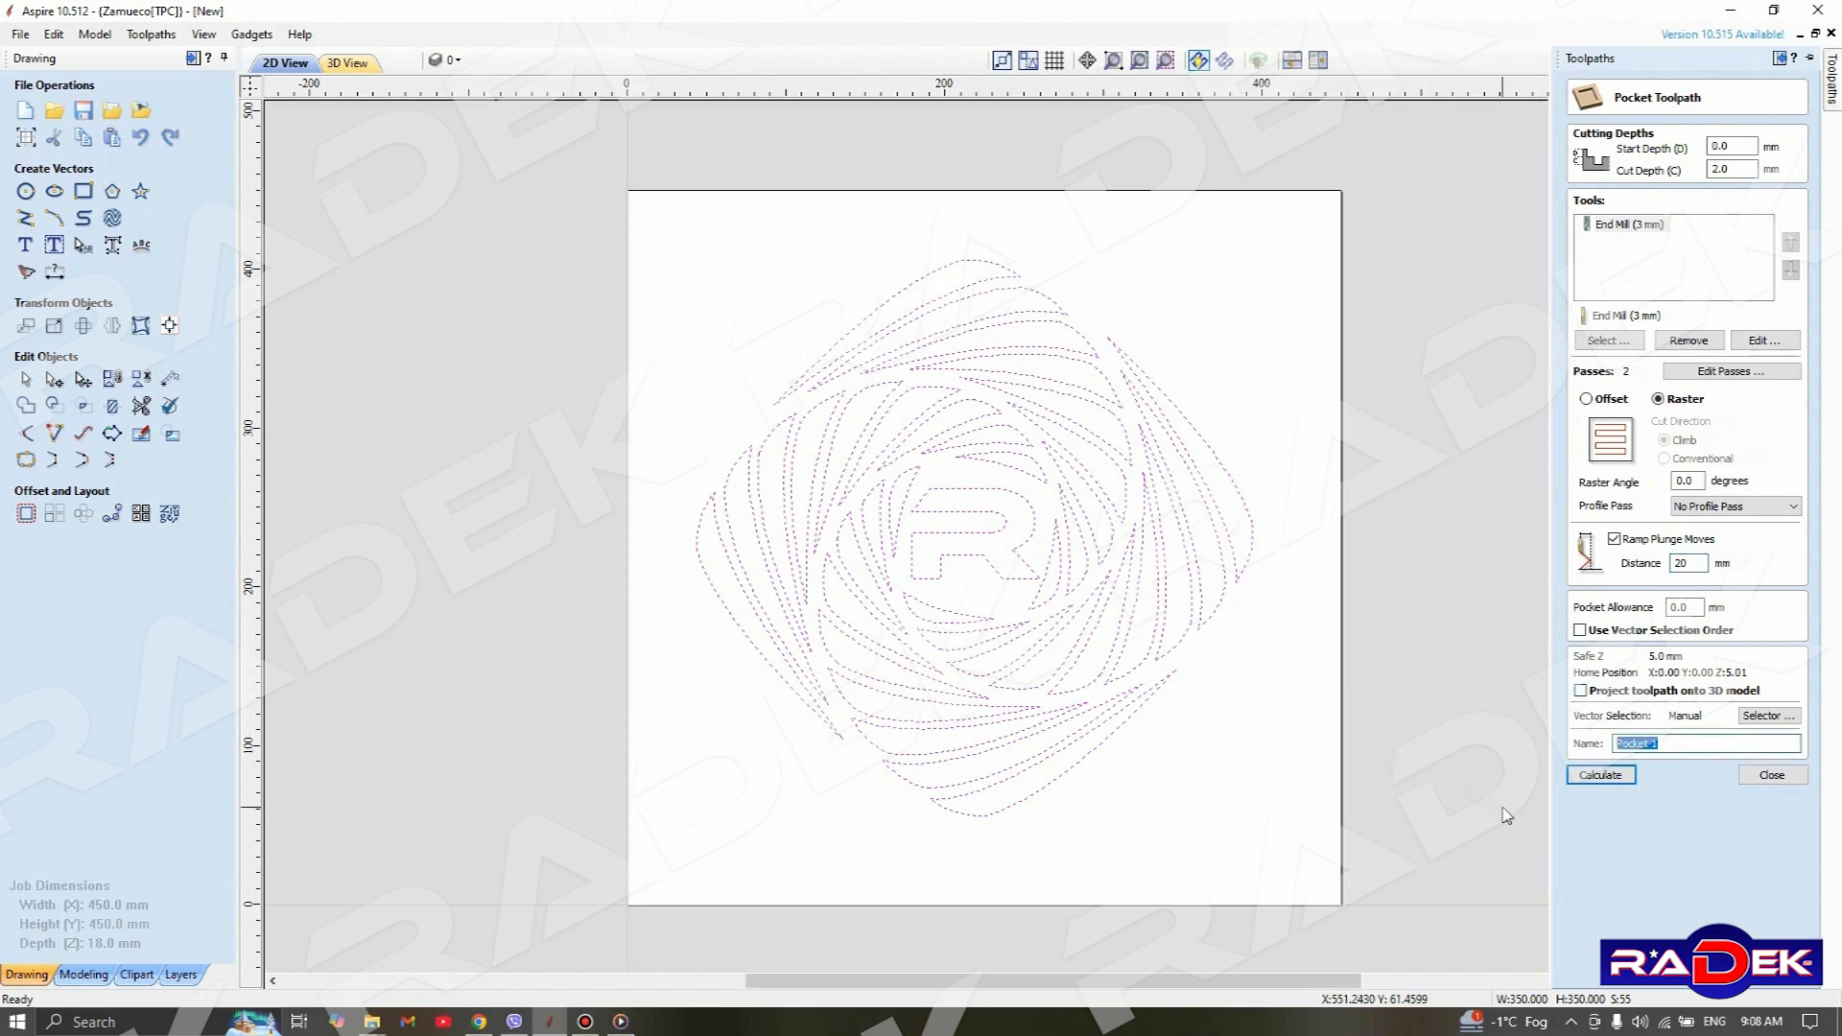
type("Test_02")
left_click(1596, 777)
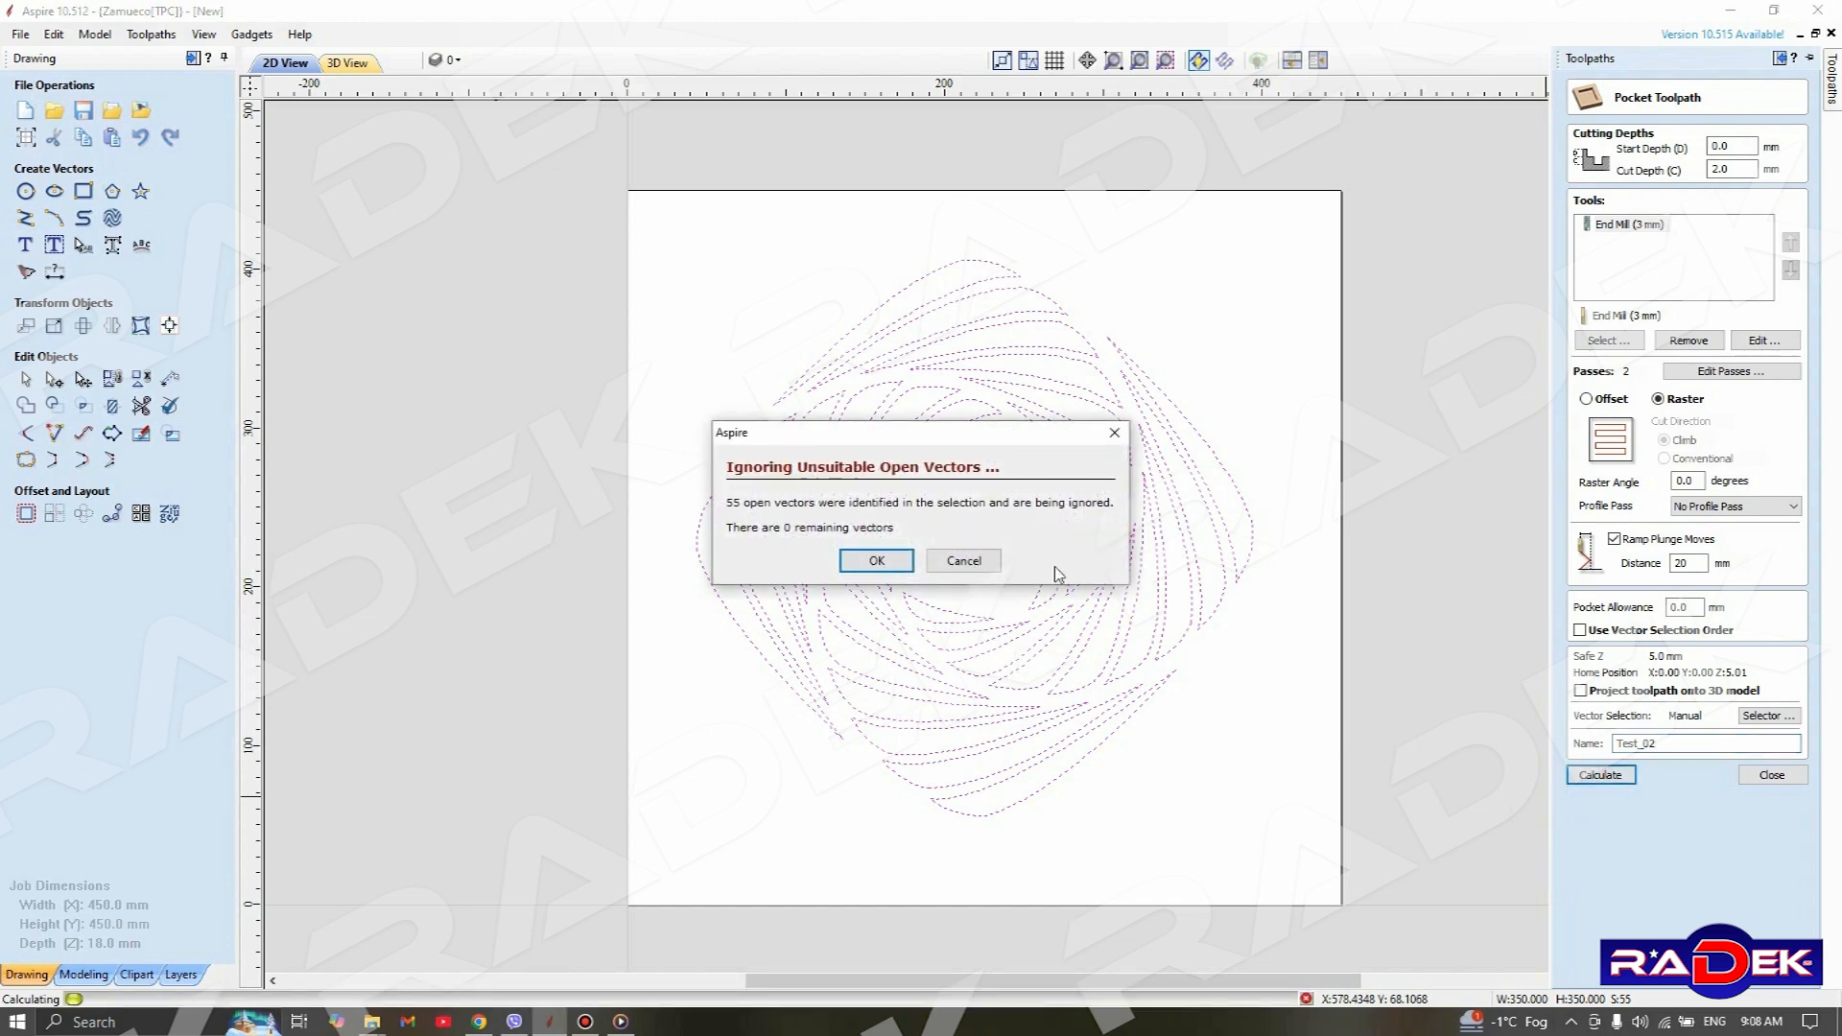
left_click_drag(971, 432, 1403, 158)
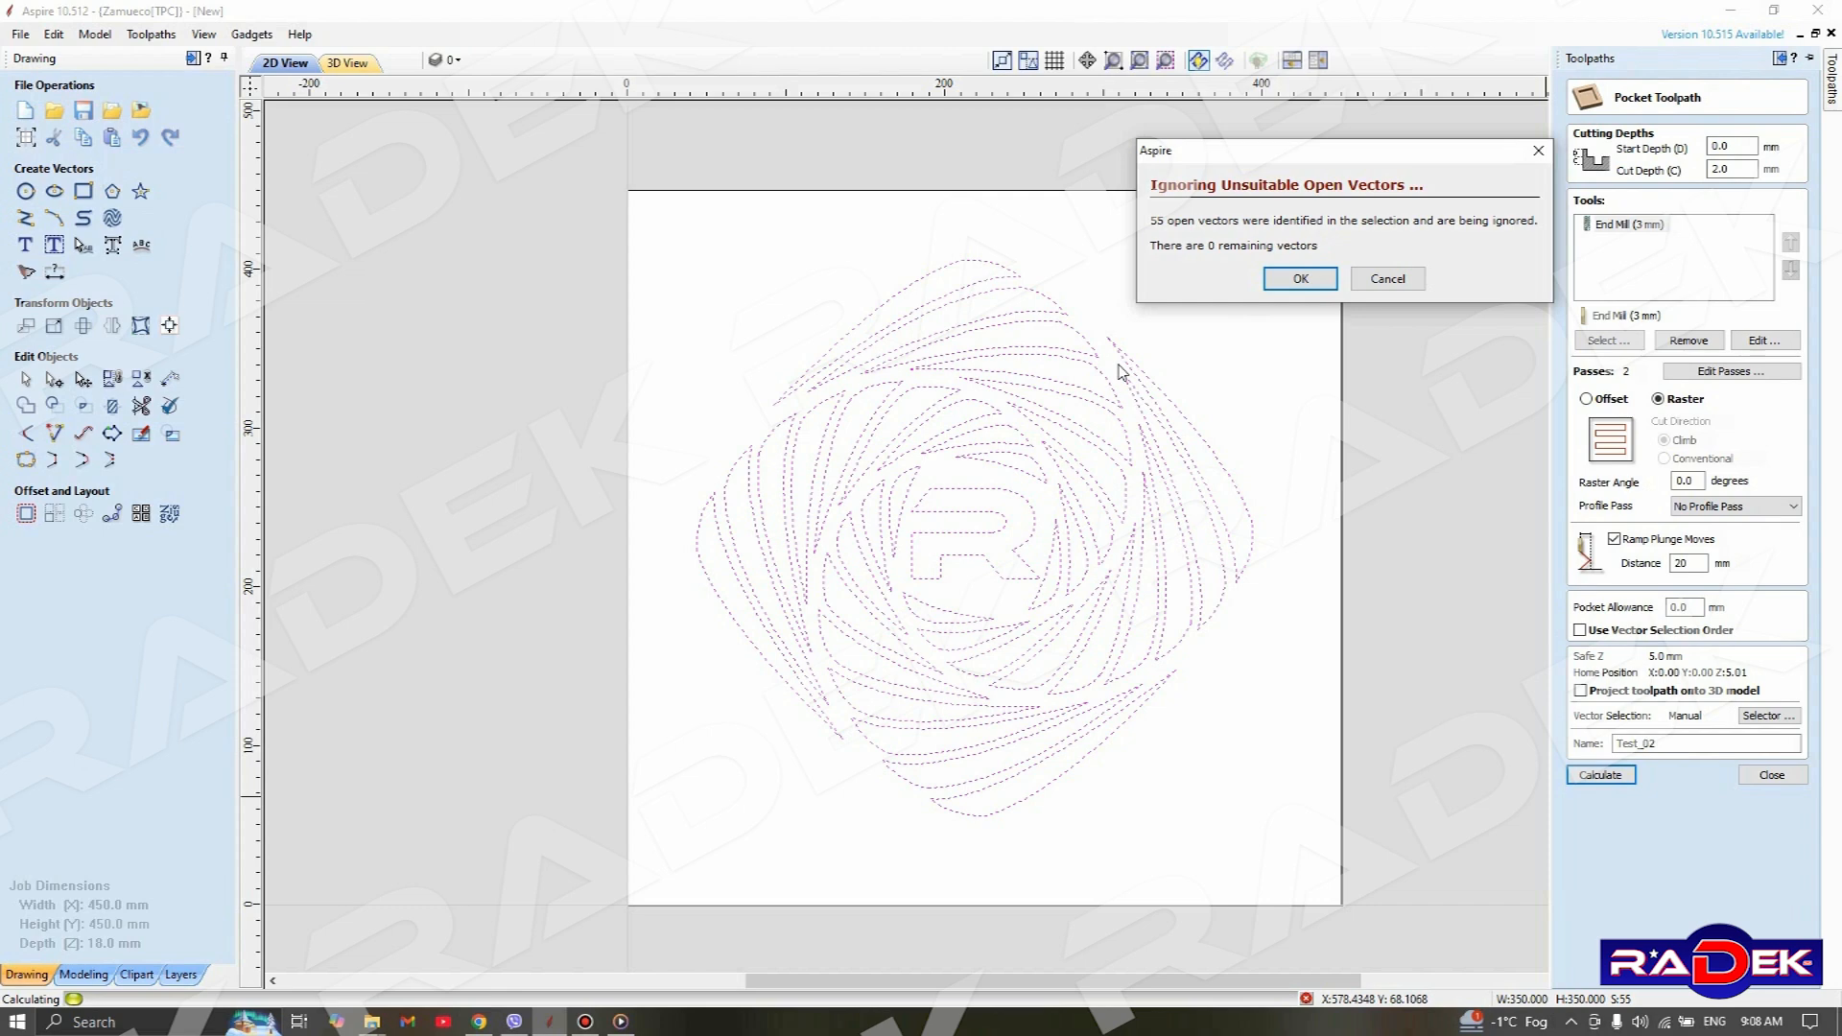
left_click(1301, 283)
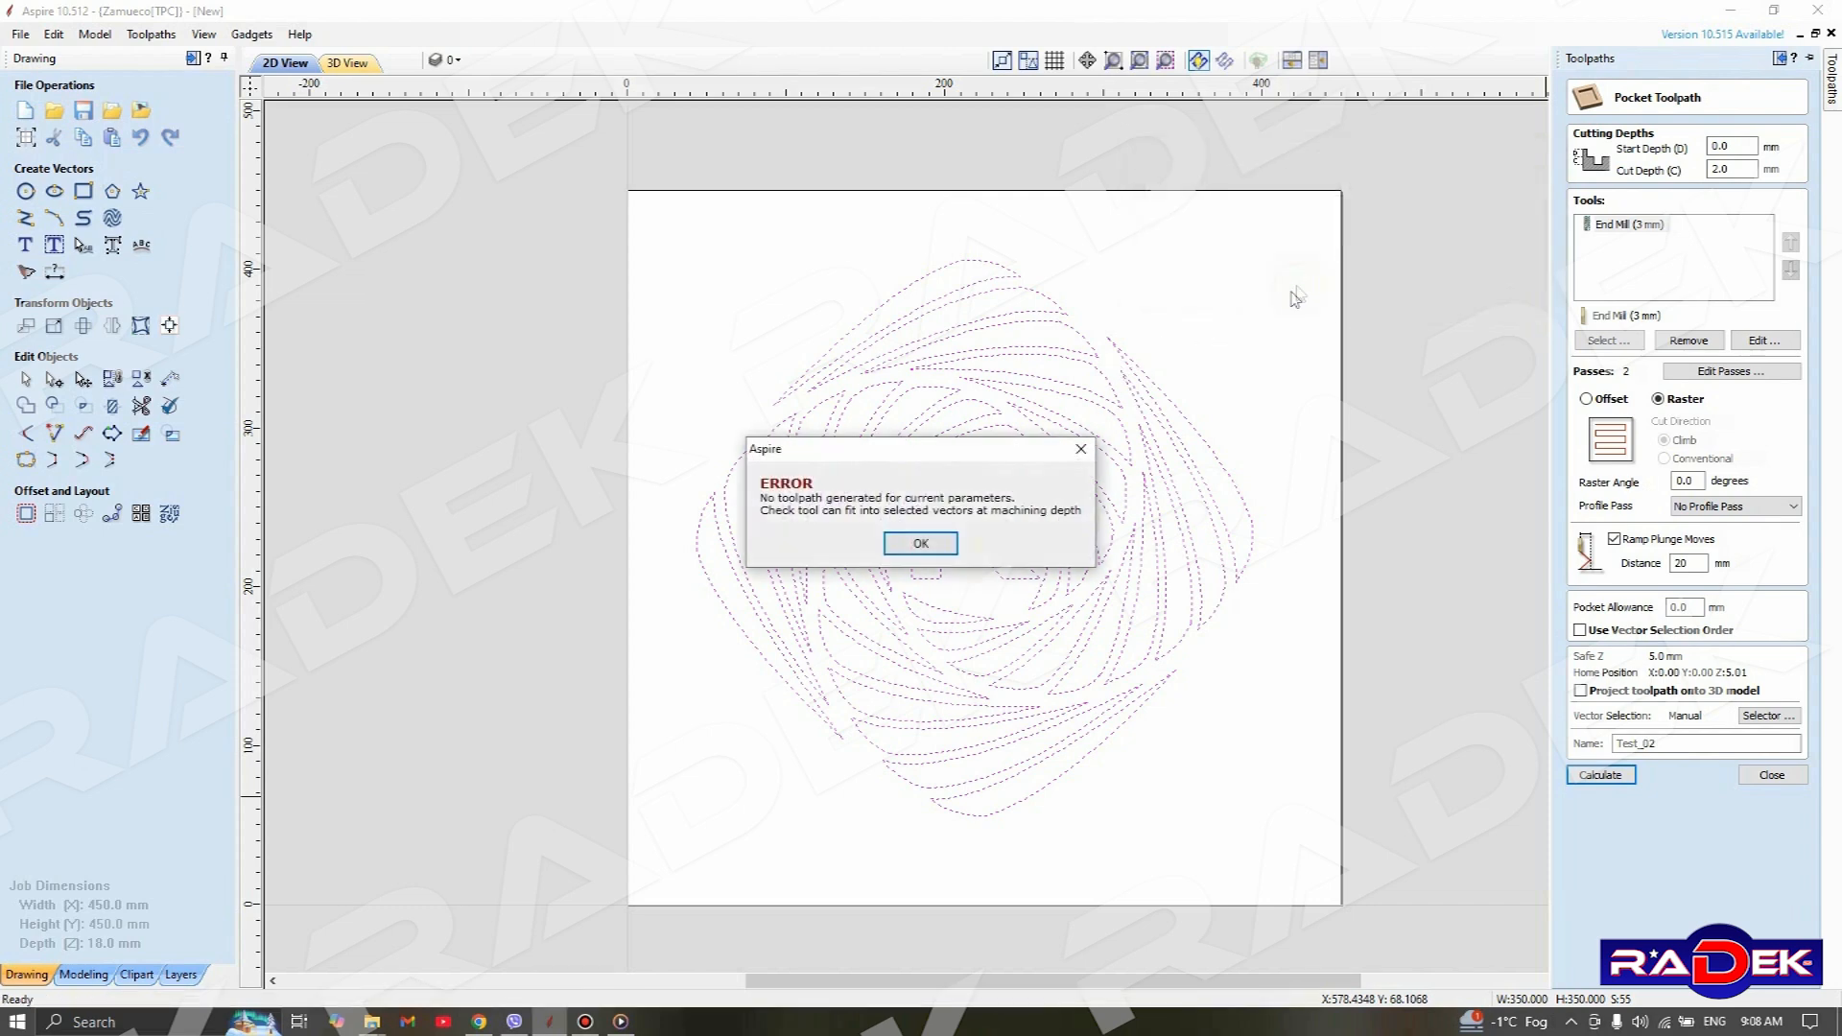
left_click(920, 544)
Deselect the pattern and examine the sharp corner of its uppermost blade for a gap between the vector ends
scroll(869, 286, "up", 1)
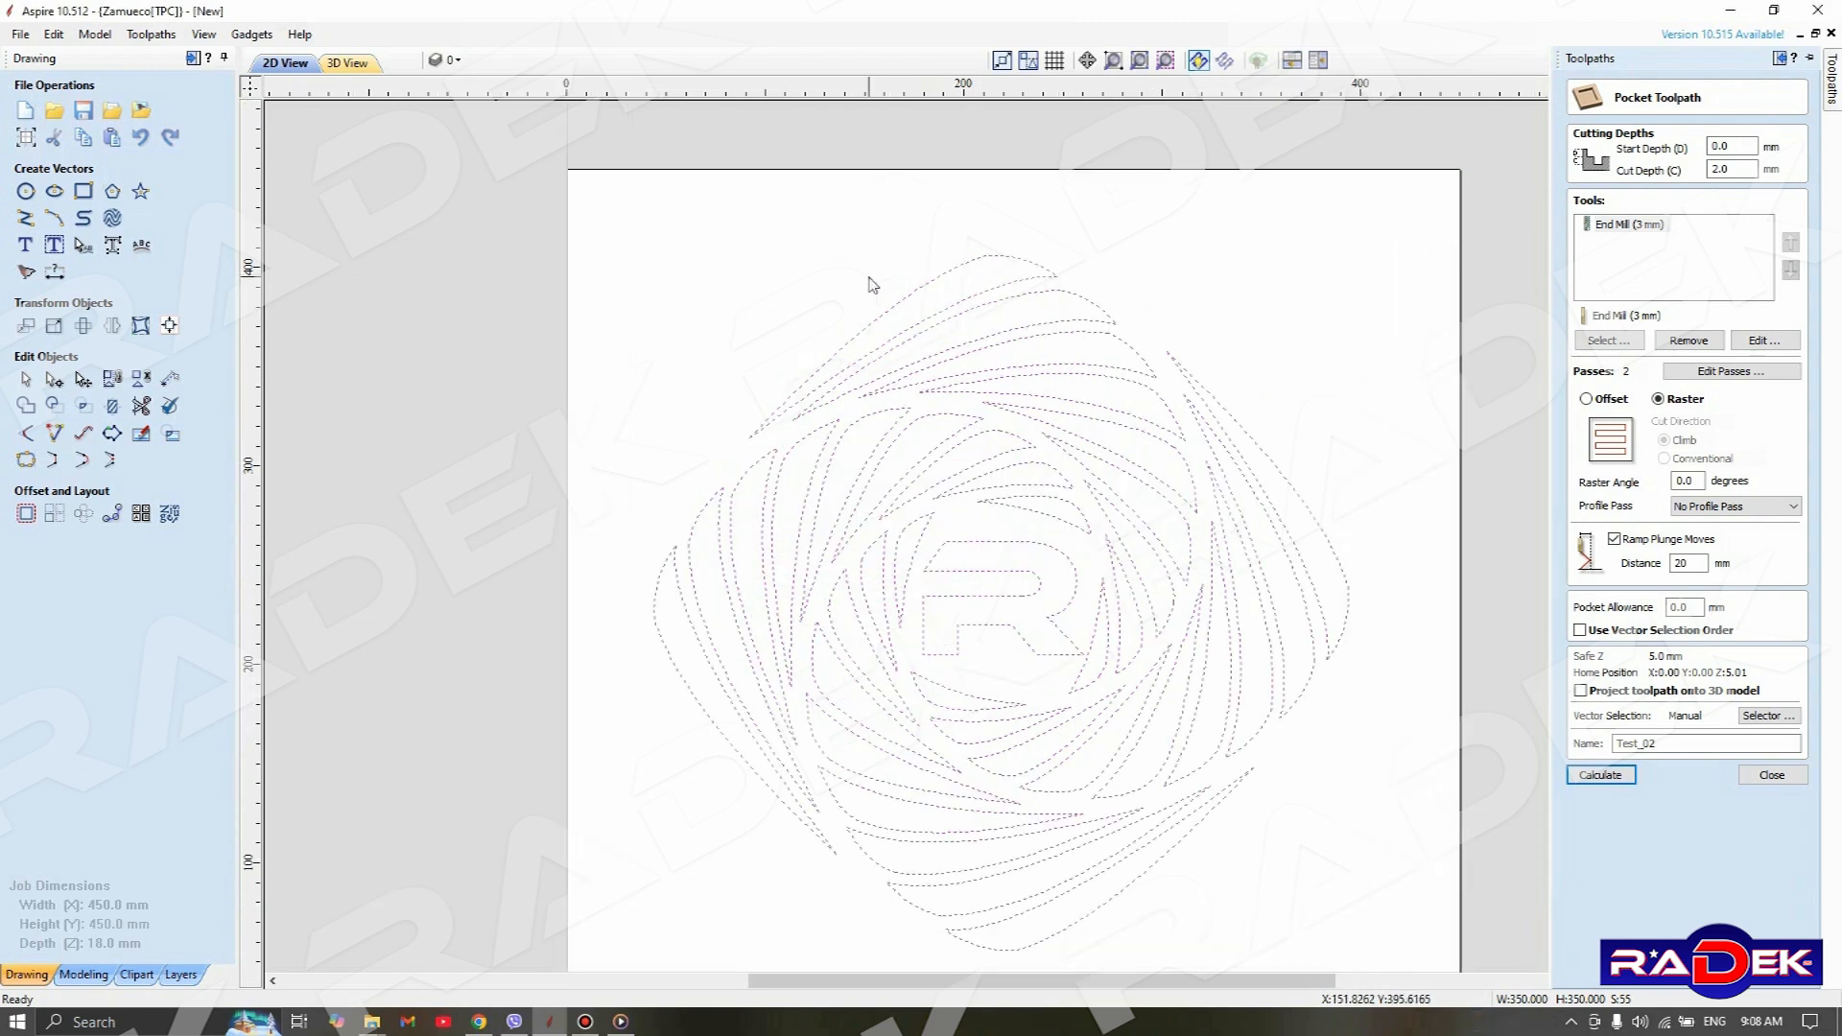
scroll(887, 304, "up", 2)
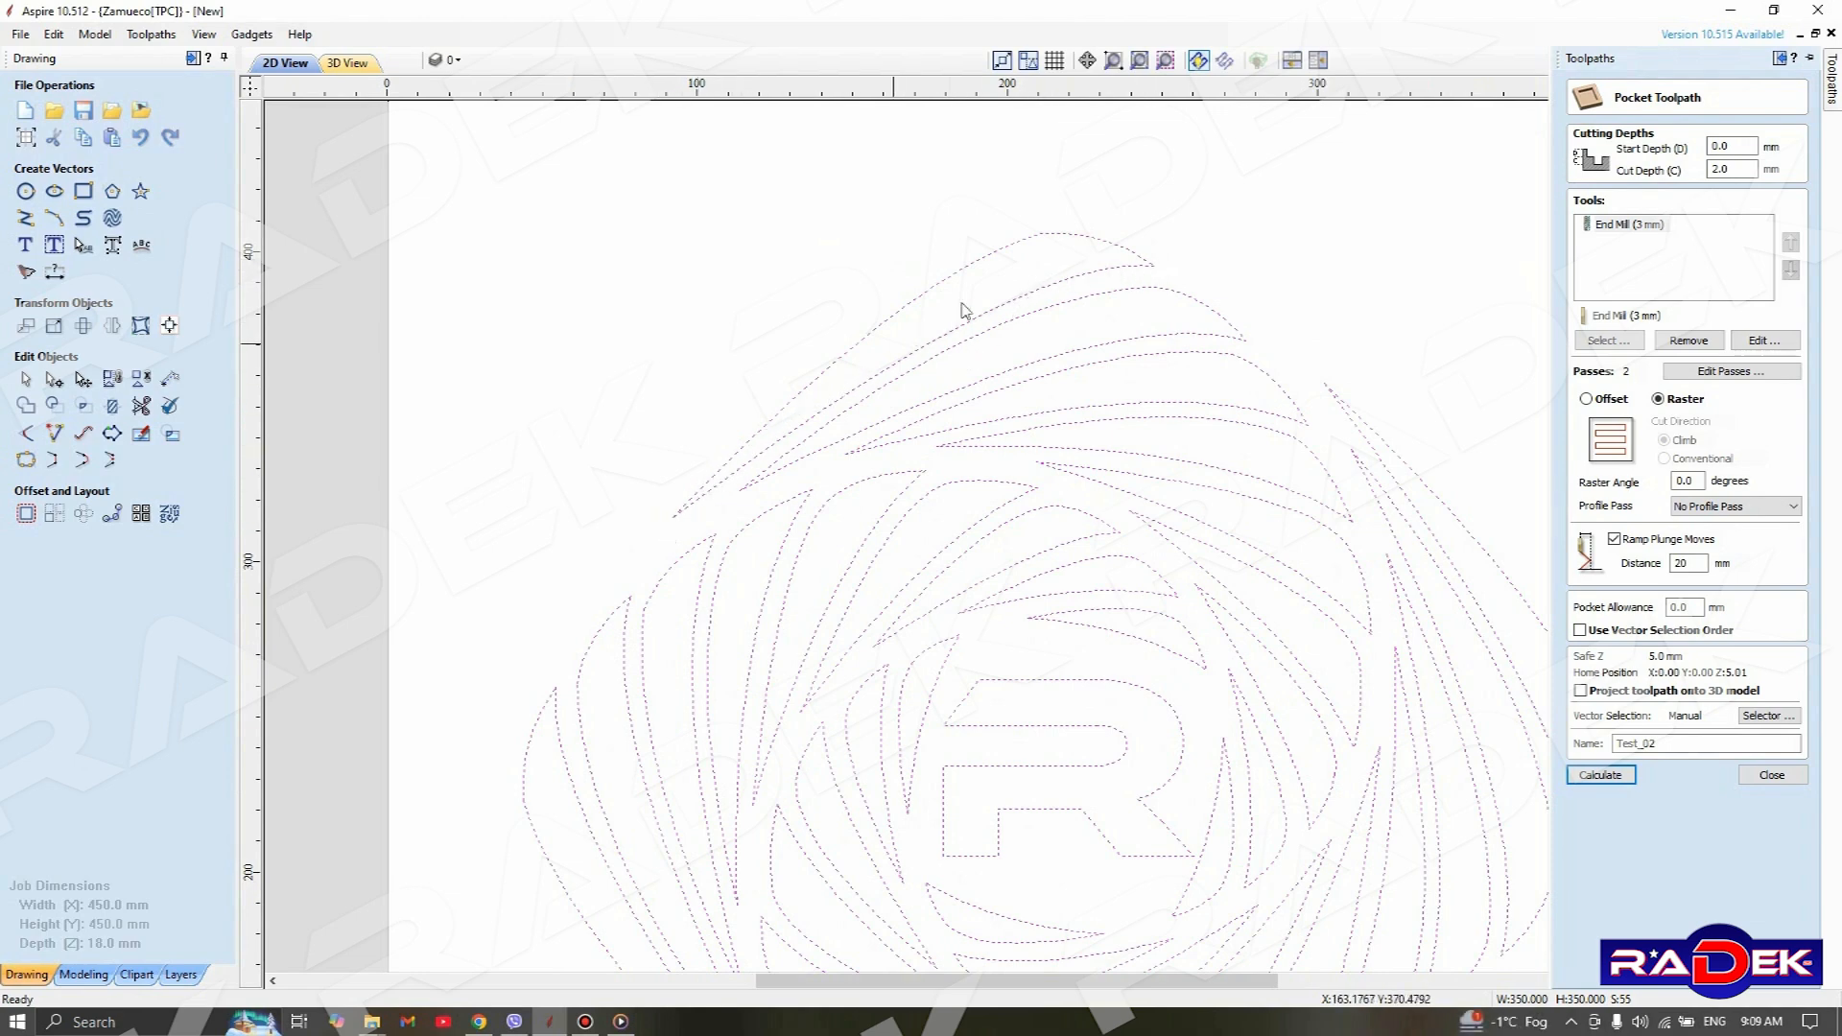
left_click(1197, 242)
scroll(1157, 268, "up", 4)
scroll(1159, 276, "up", 8)
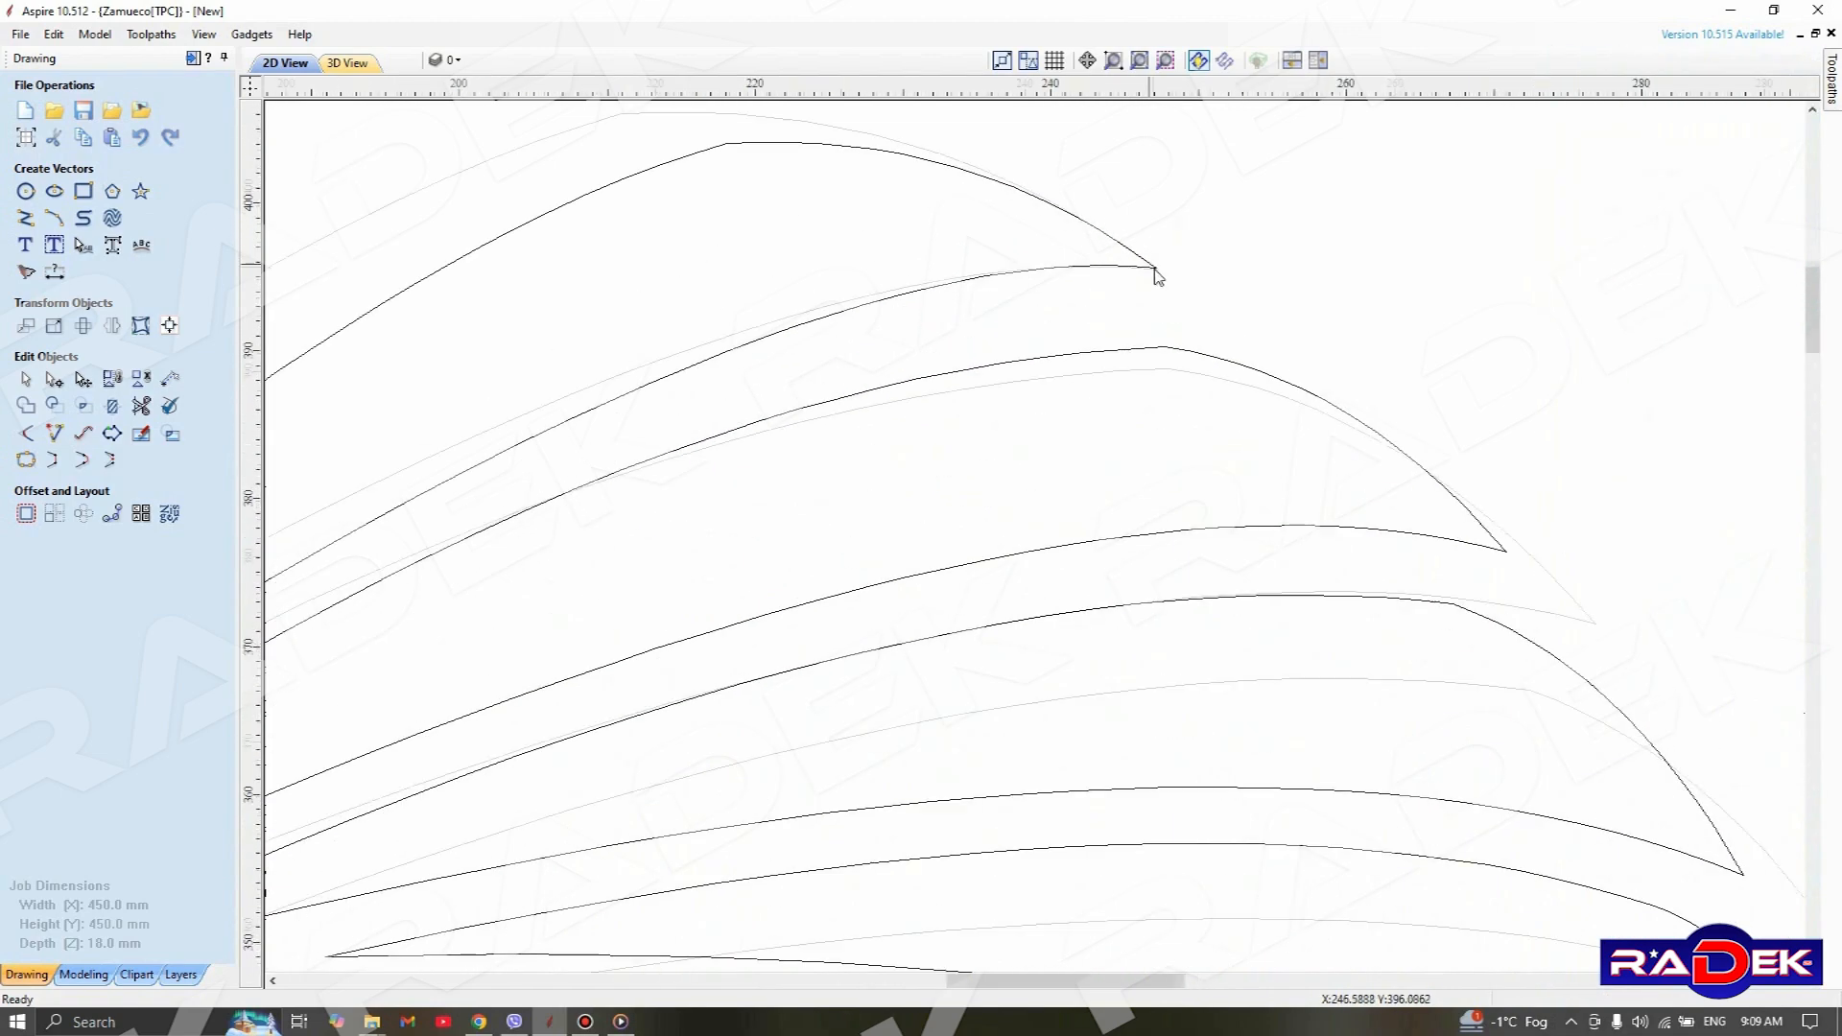
scroll(1172, 257, "up", 10)
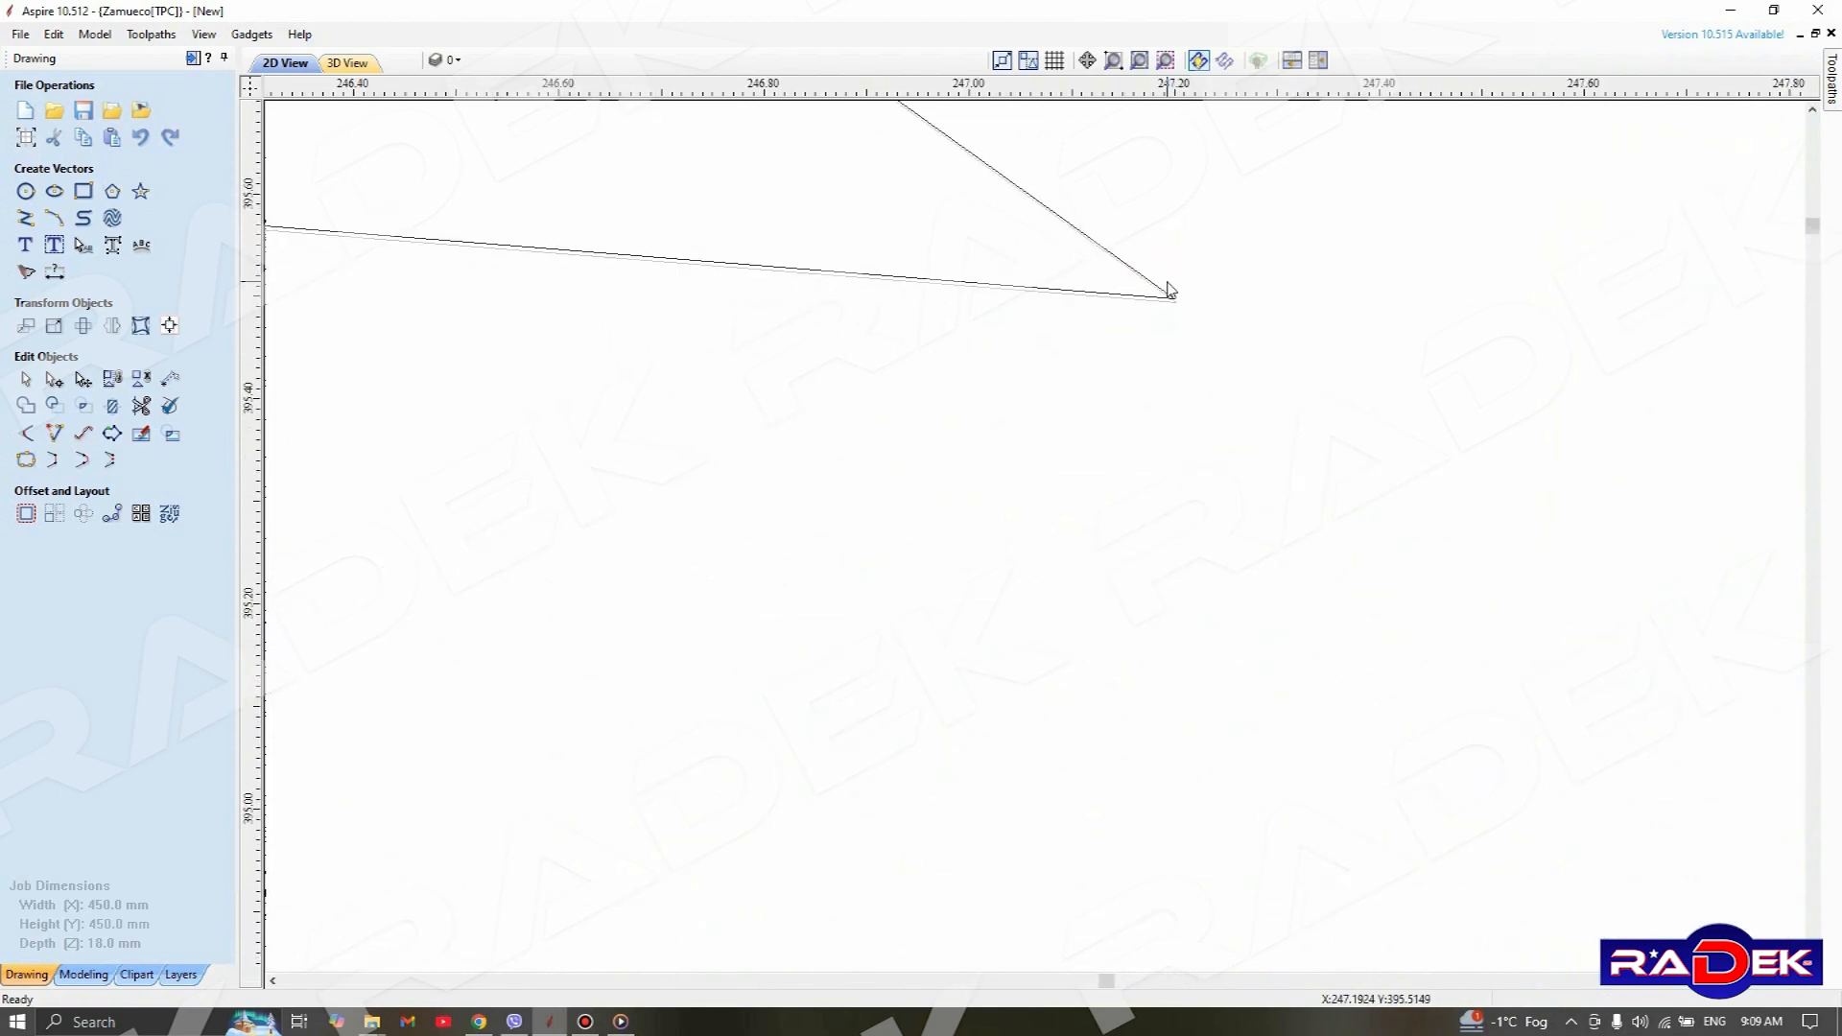
scroll(1175, 299, "up", 2)
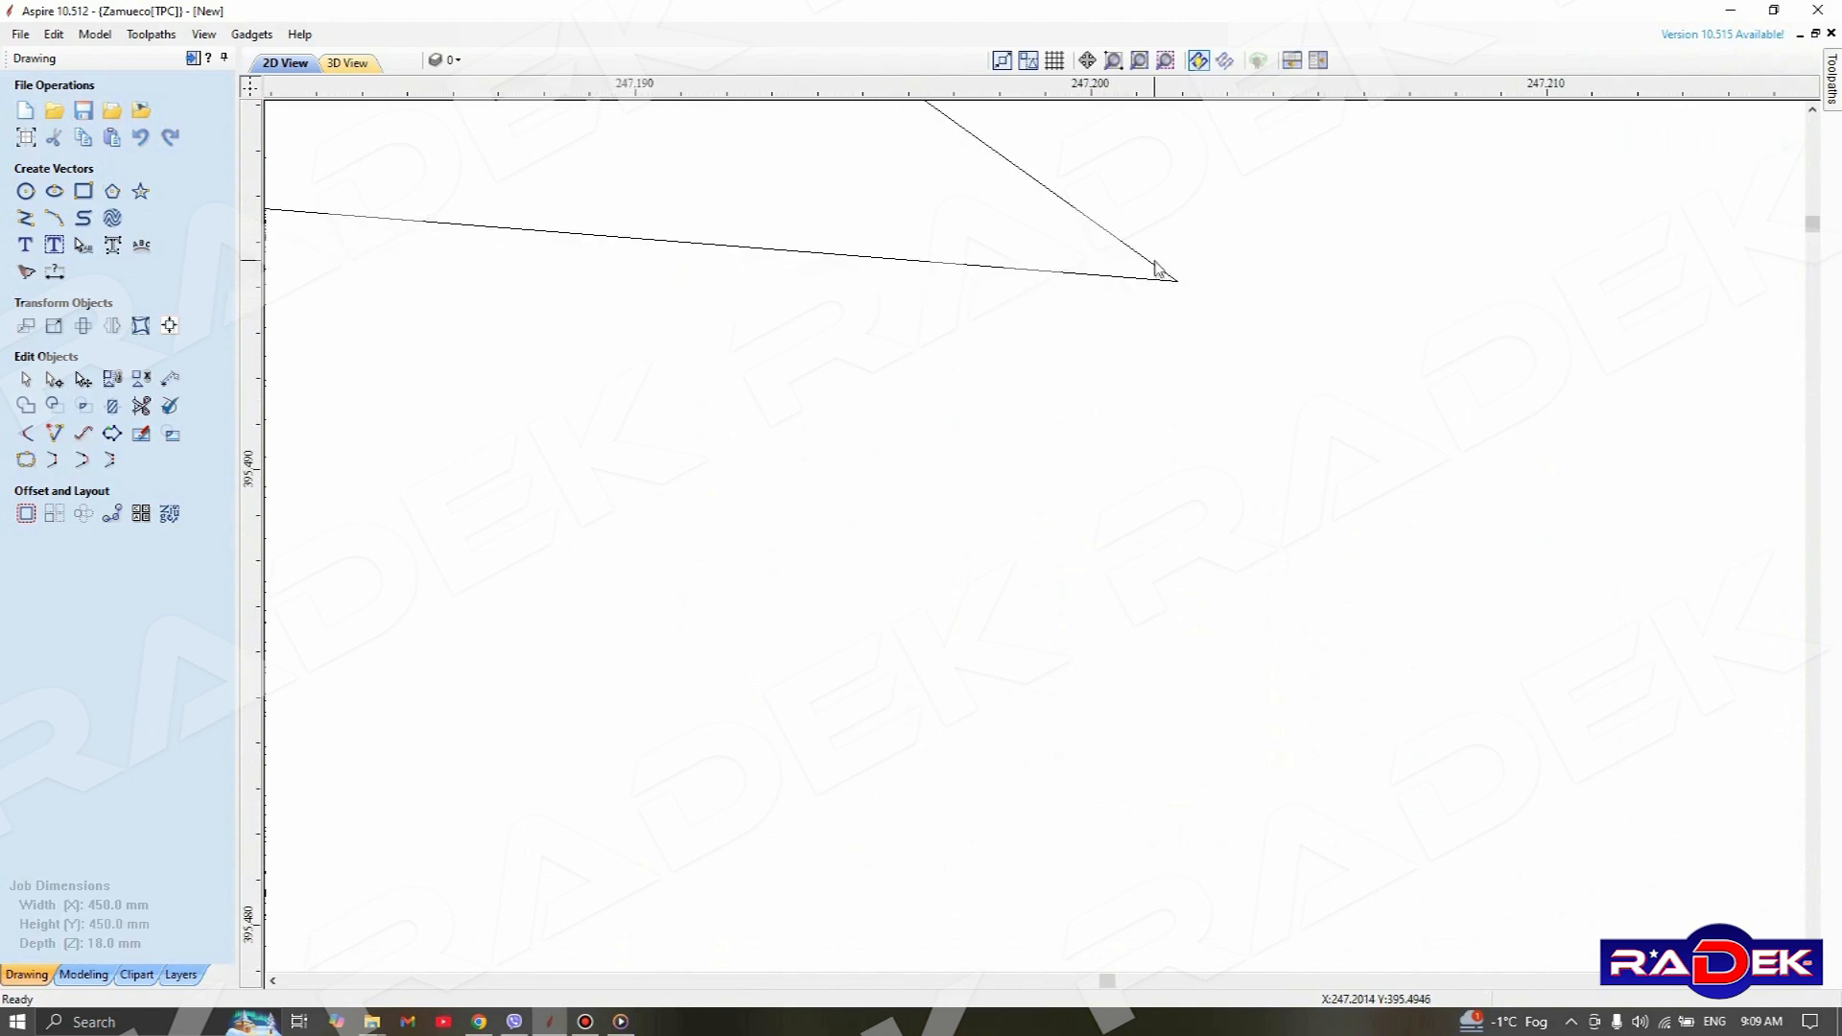
scroll(1168, 284, "down", 4)
scroll(1173, 297, "down", 8)
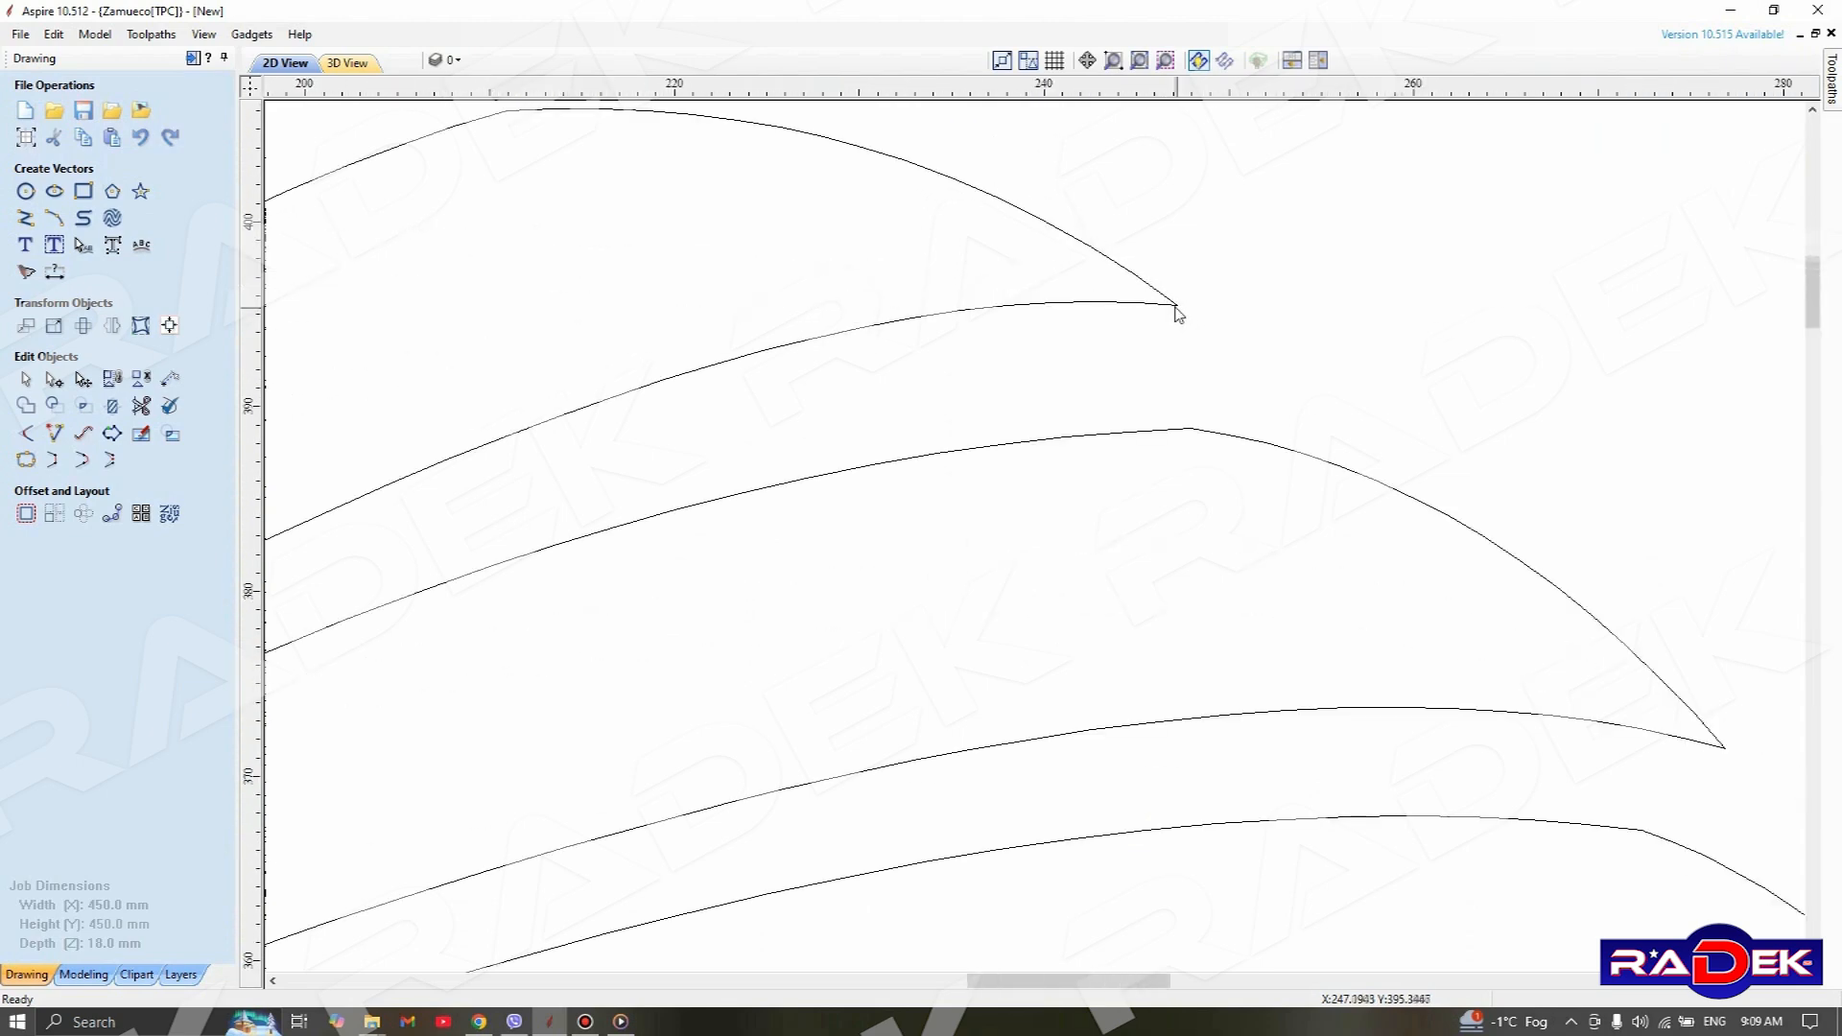
scroll(1219, 346, "down", 5)
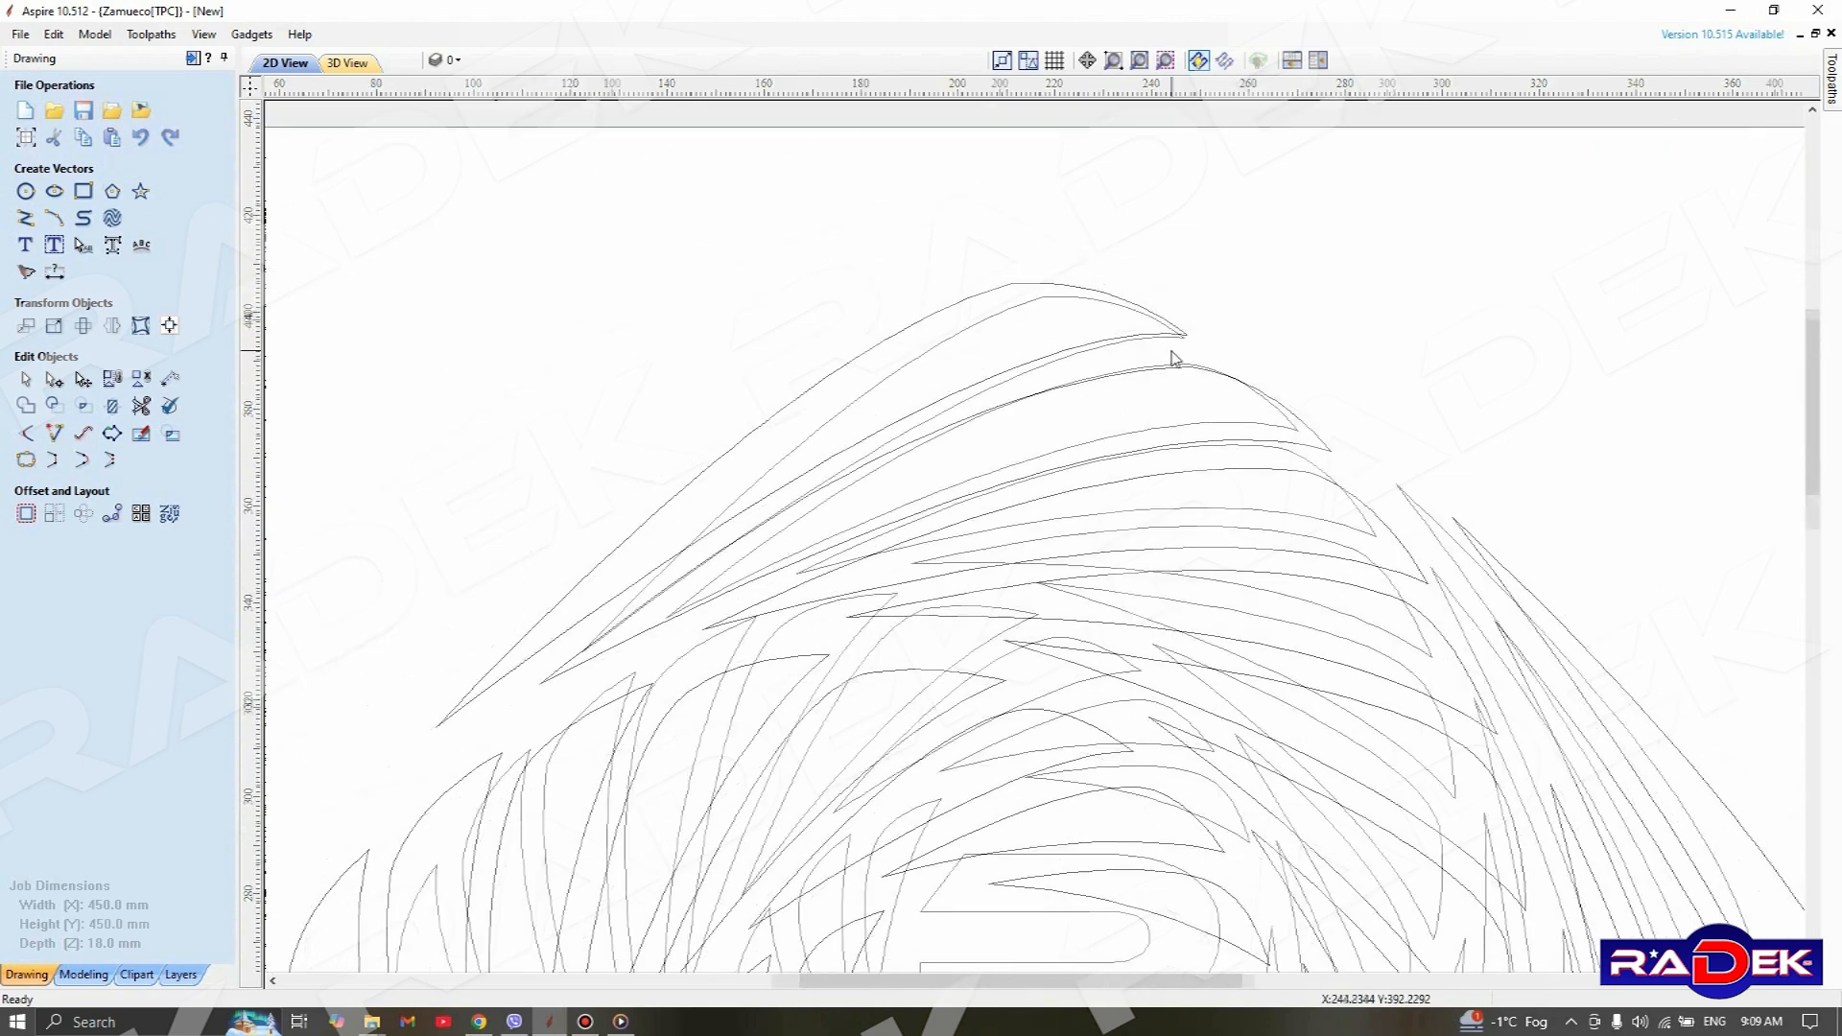
scroll(1170, 357, "down", 2)
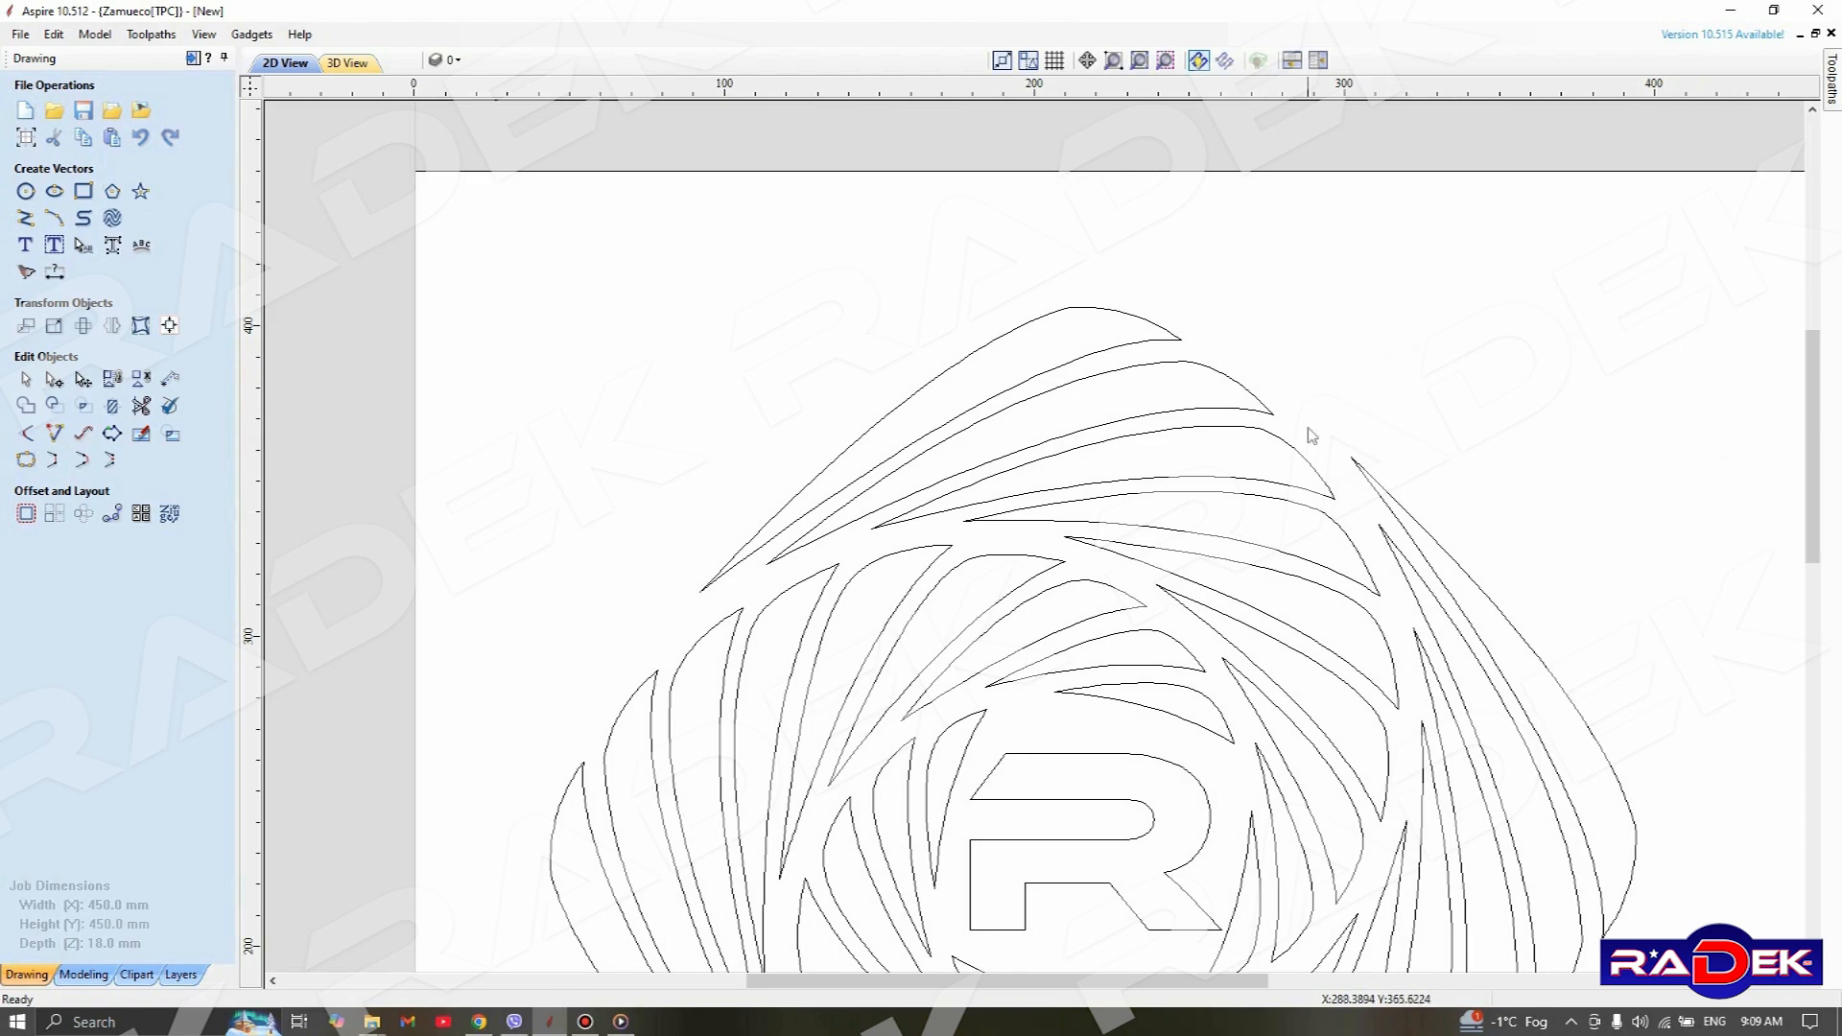
scroll(1309, 441, "down", 2)
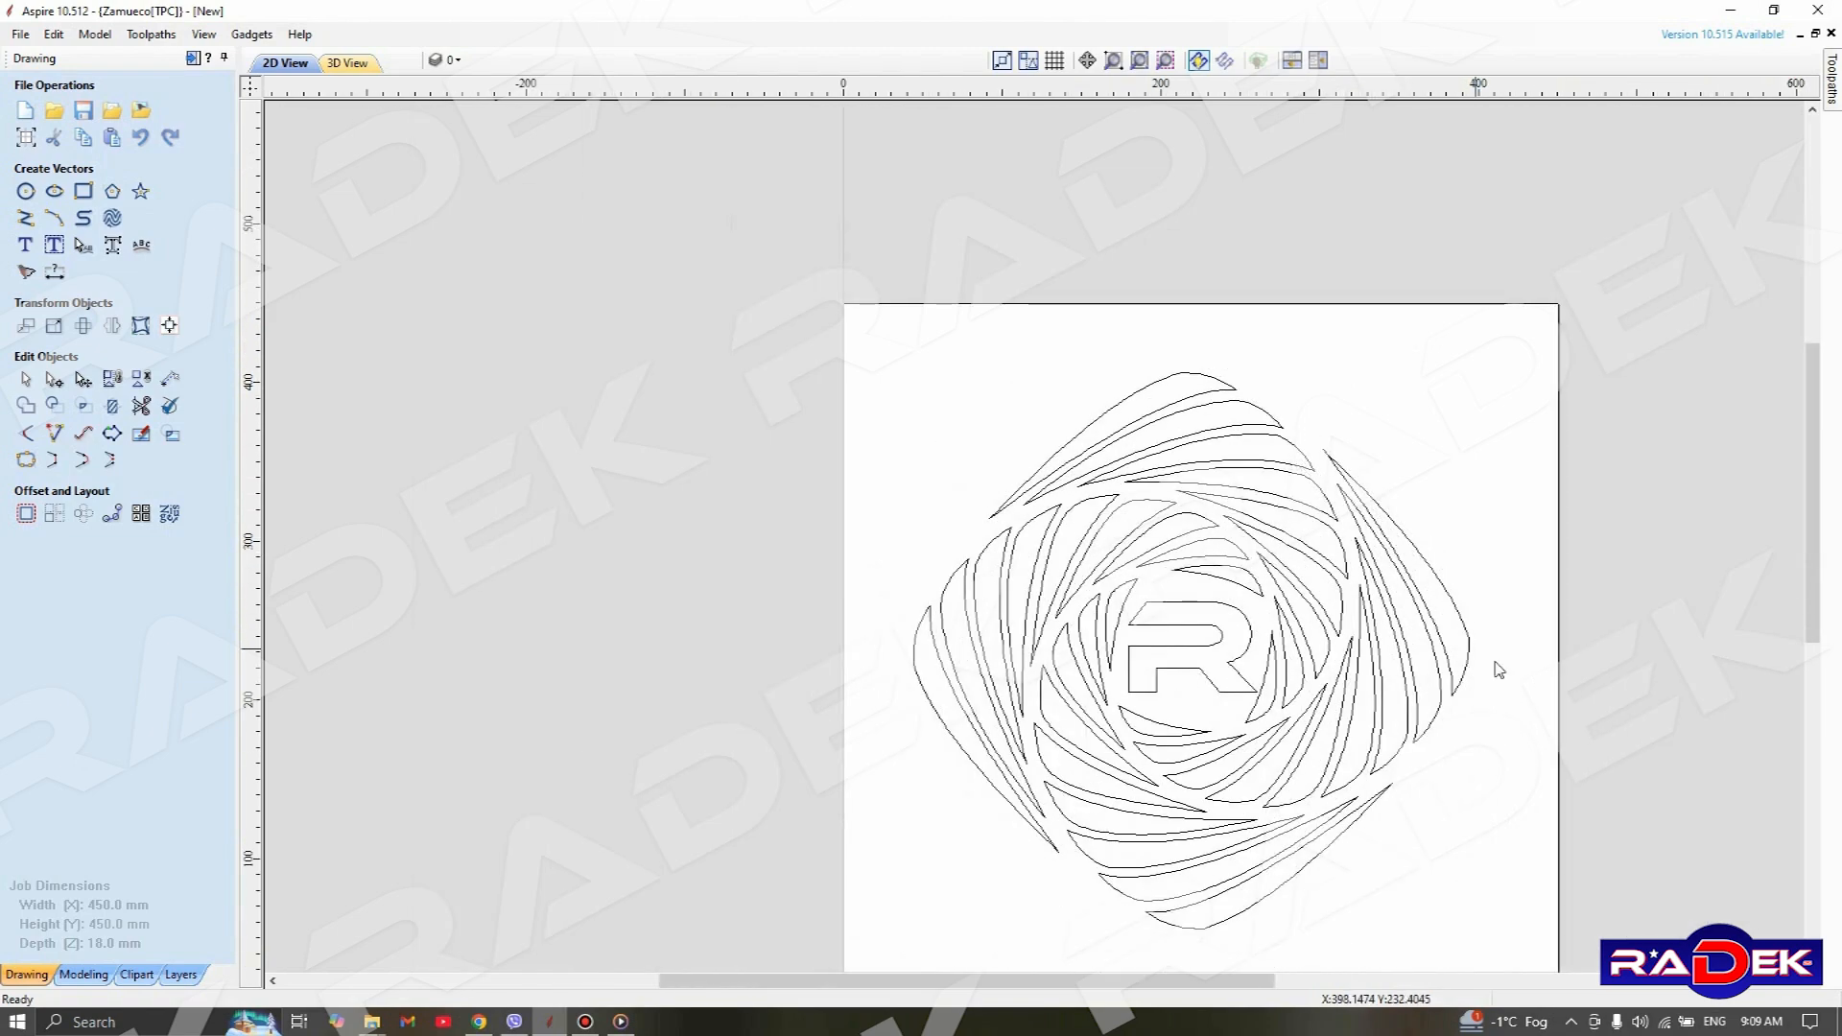
Select the whole pattern and join its open vectors with a tolerance of 2.21 mm
middle_click_drag(1529, 695, 1327, 527)
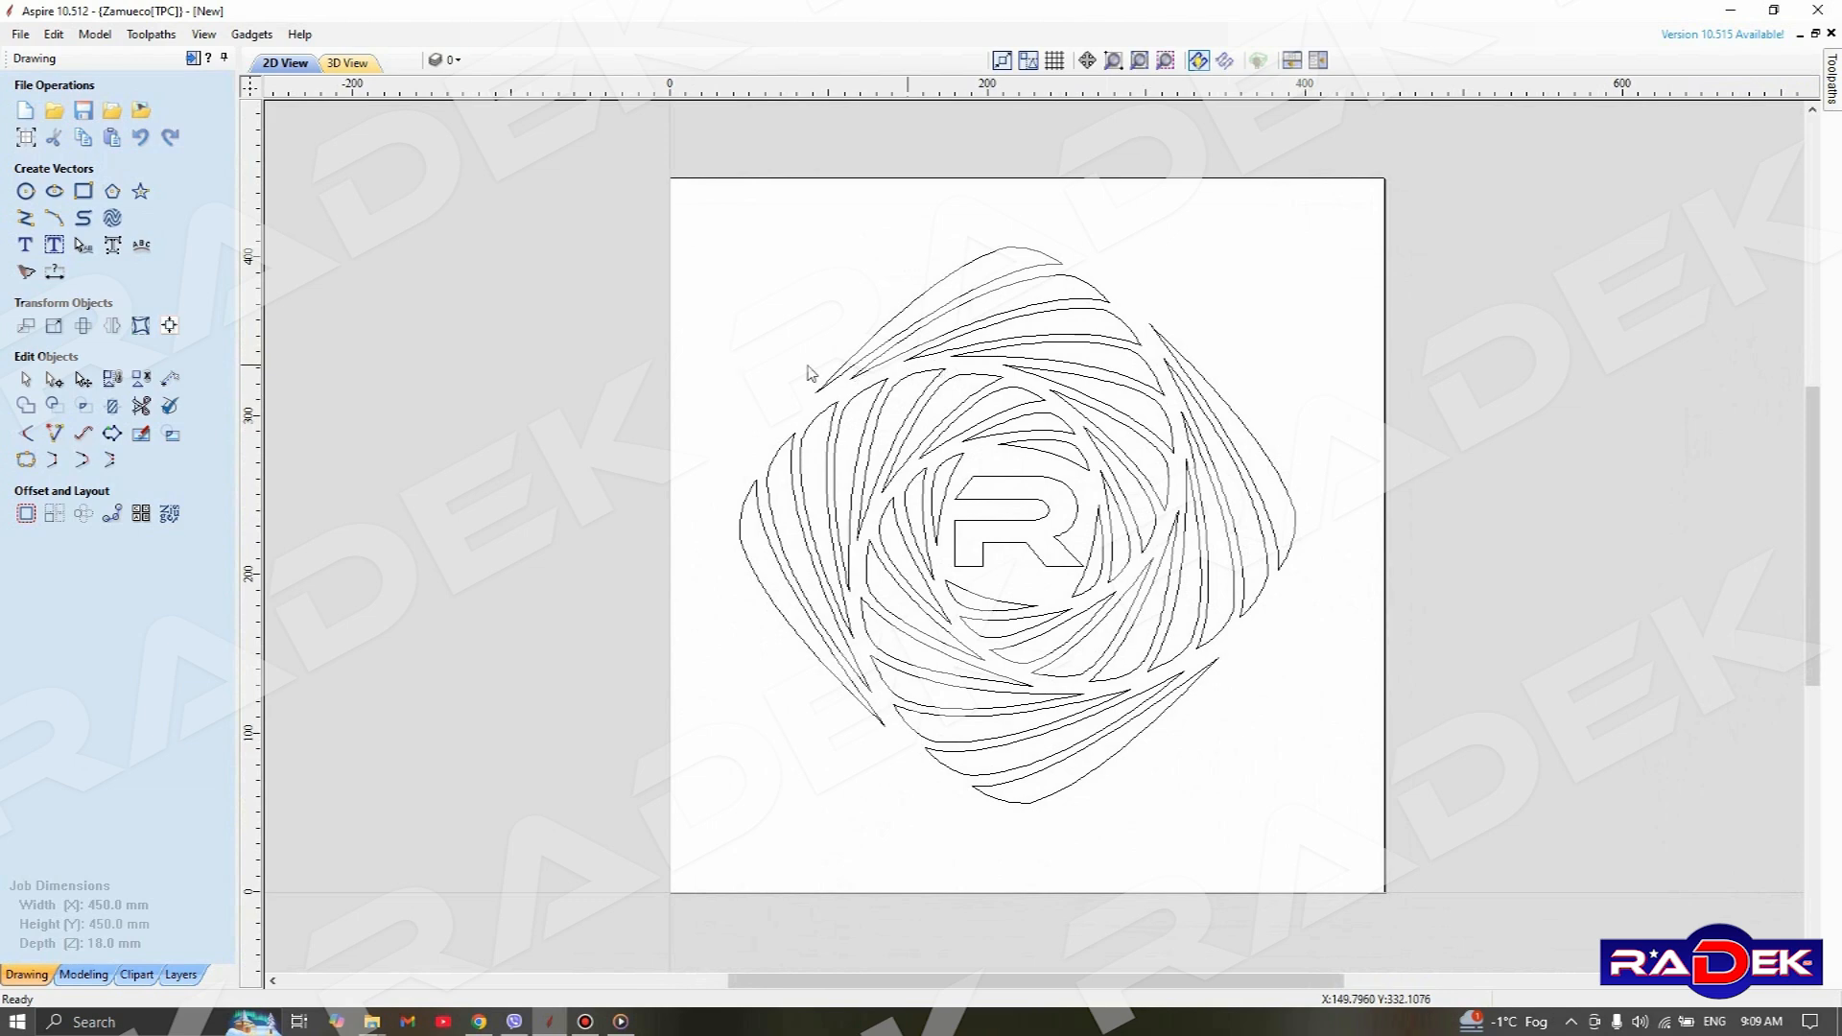
left_click_drag(597, 173, 1481, 871)
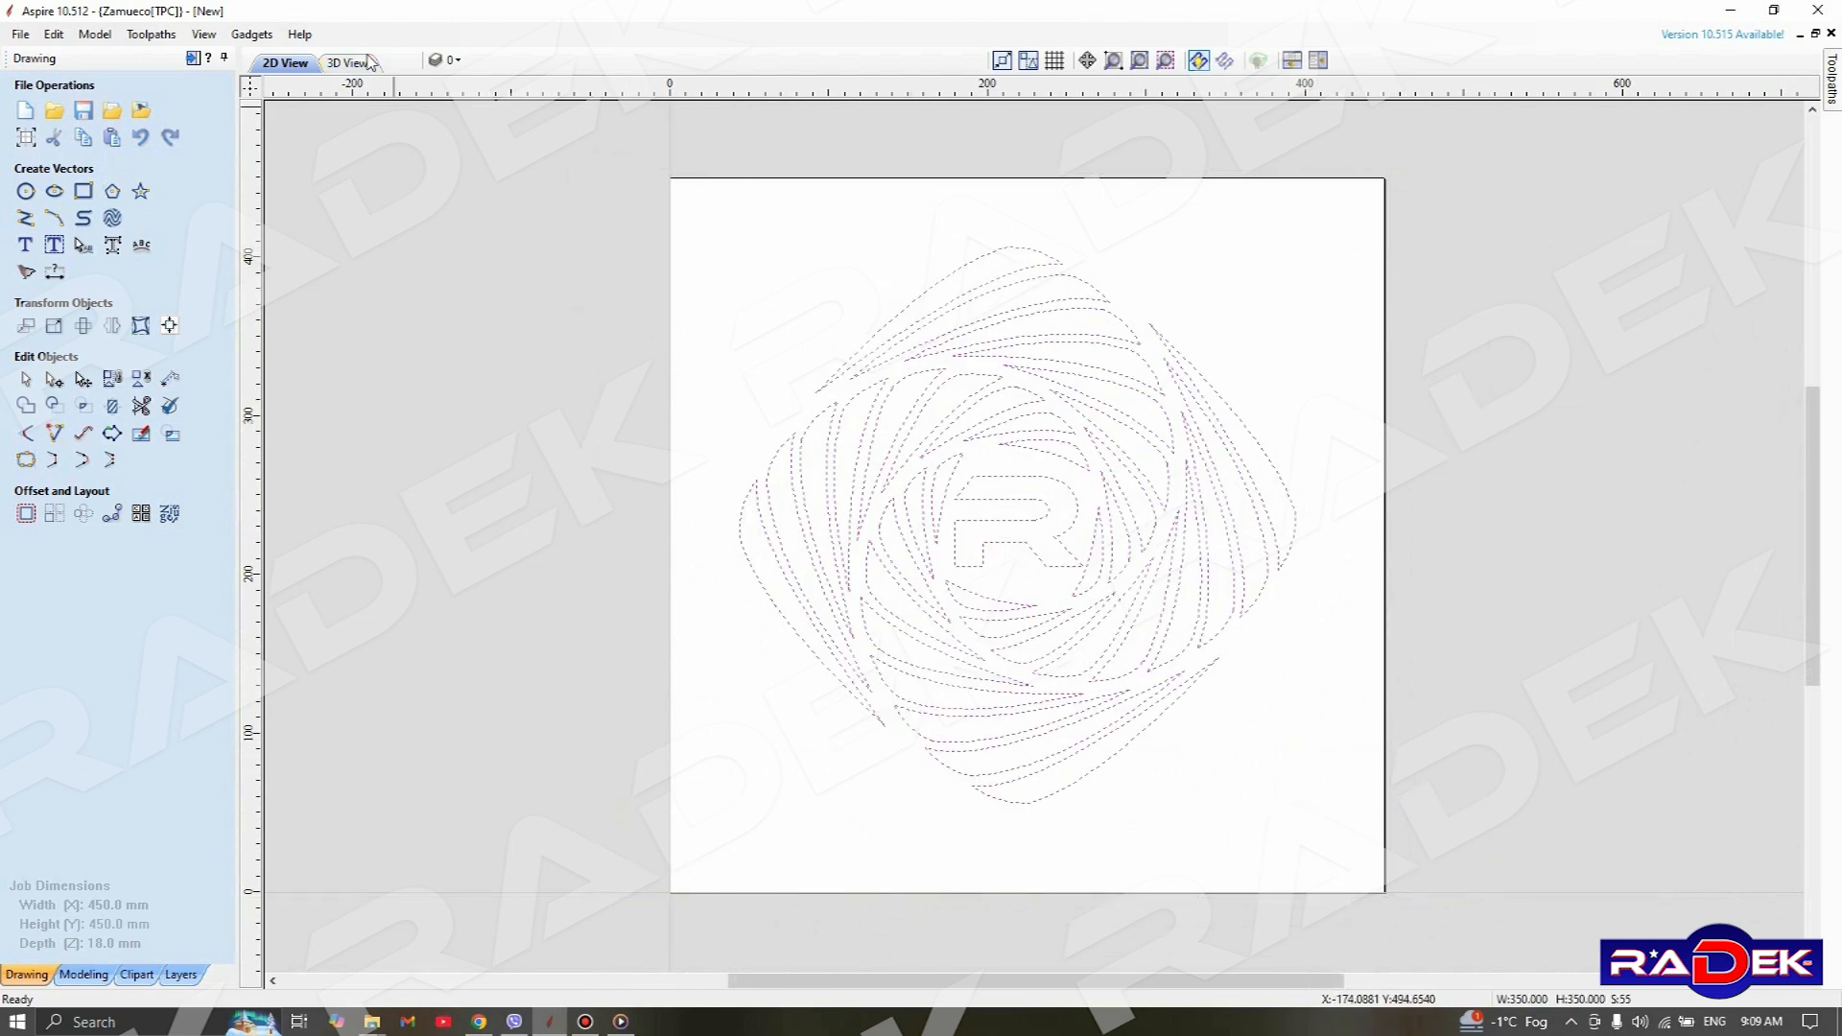
left_click(55, 35)
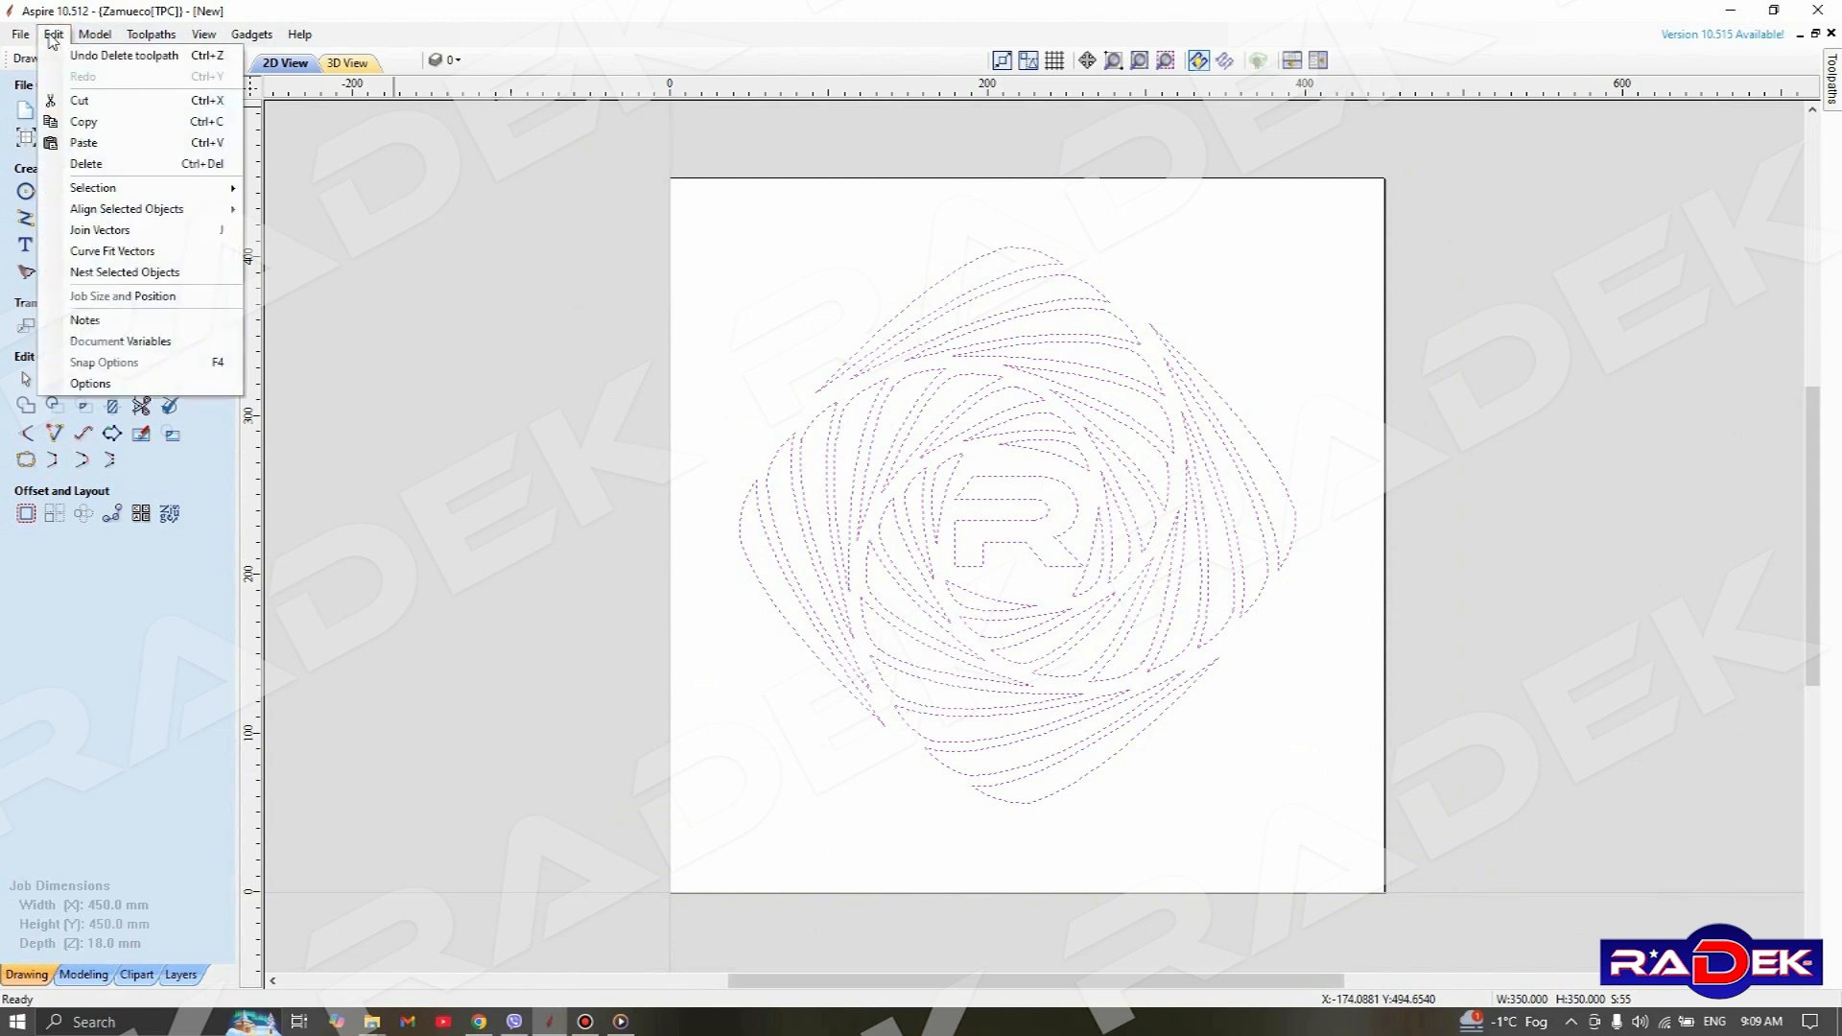
left_click(175, 238)
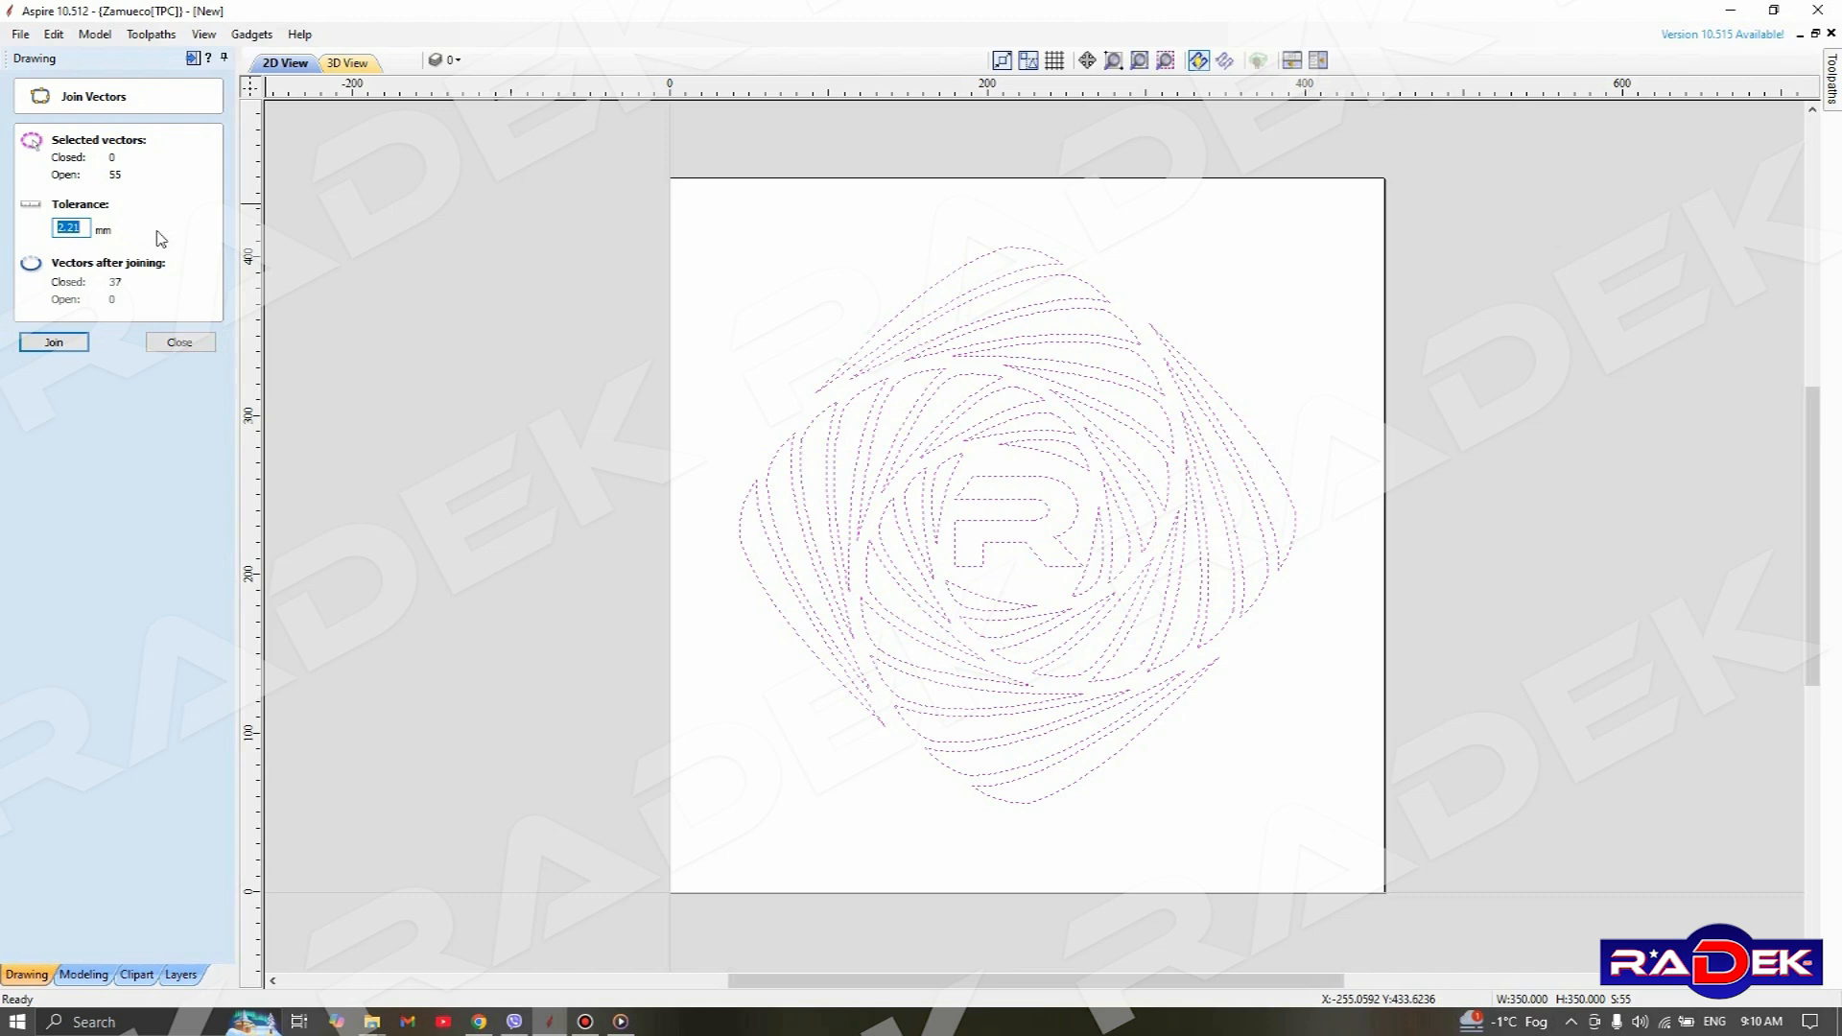
left_click(55, 342)
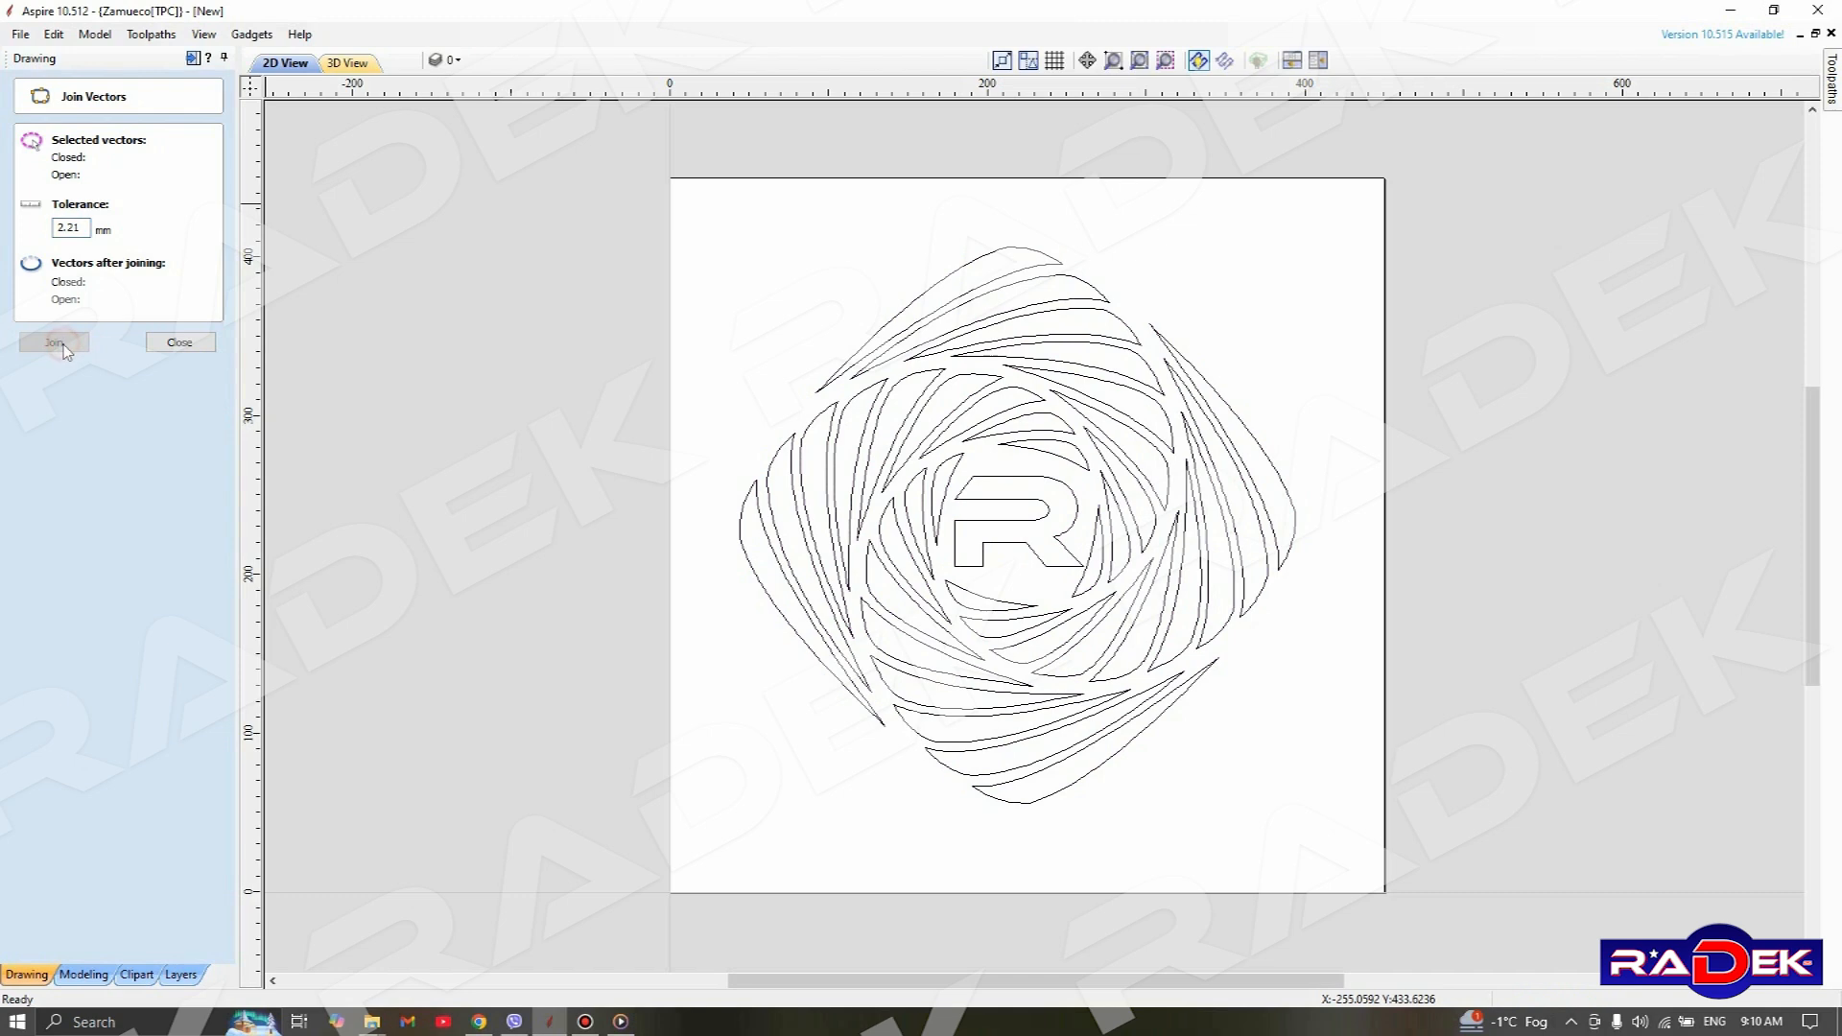
left_click(179, 342)
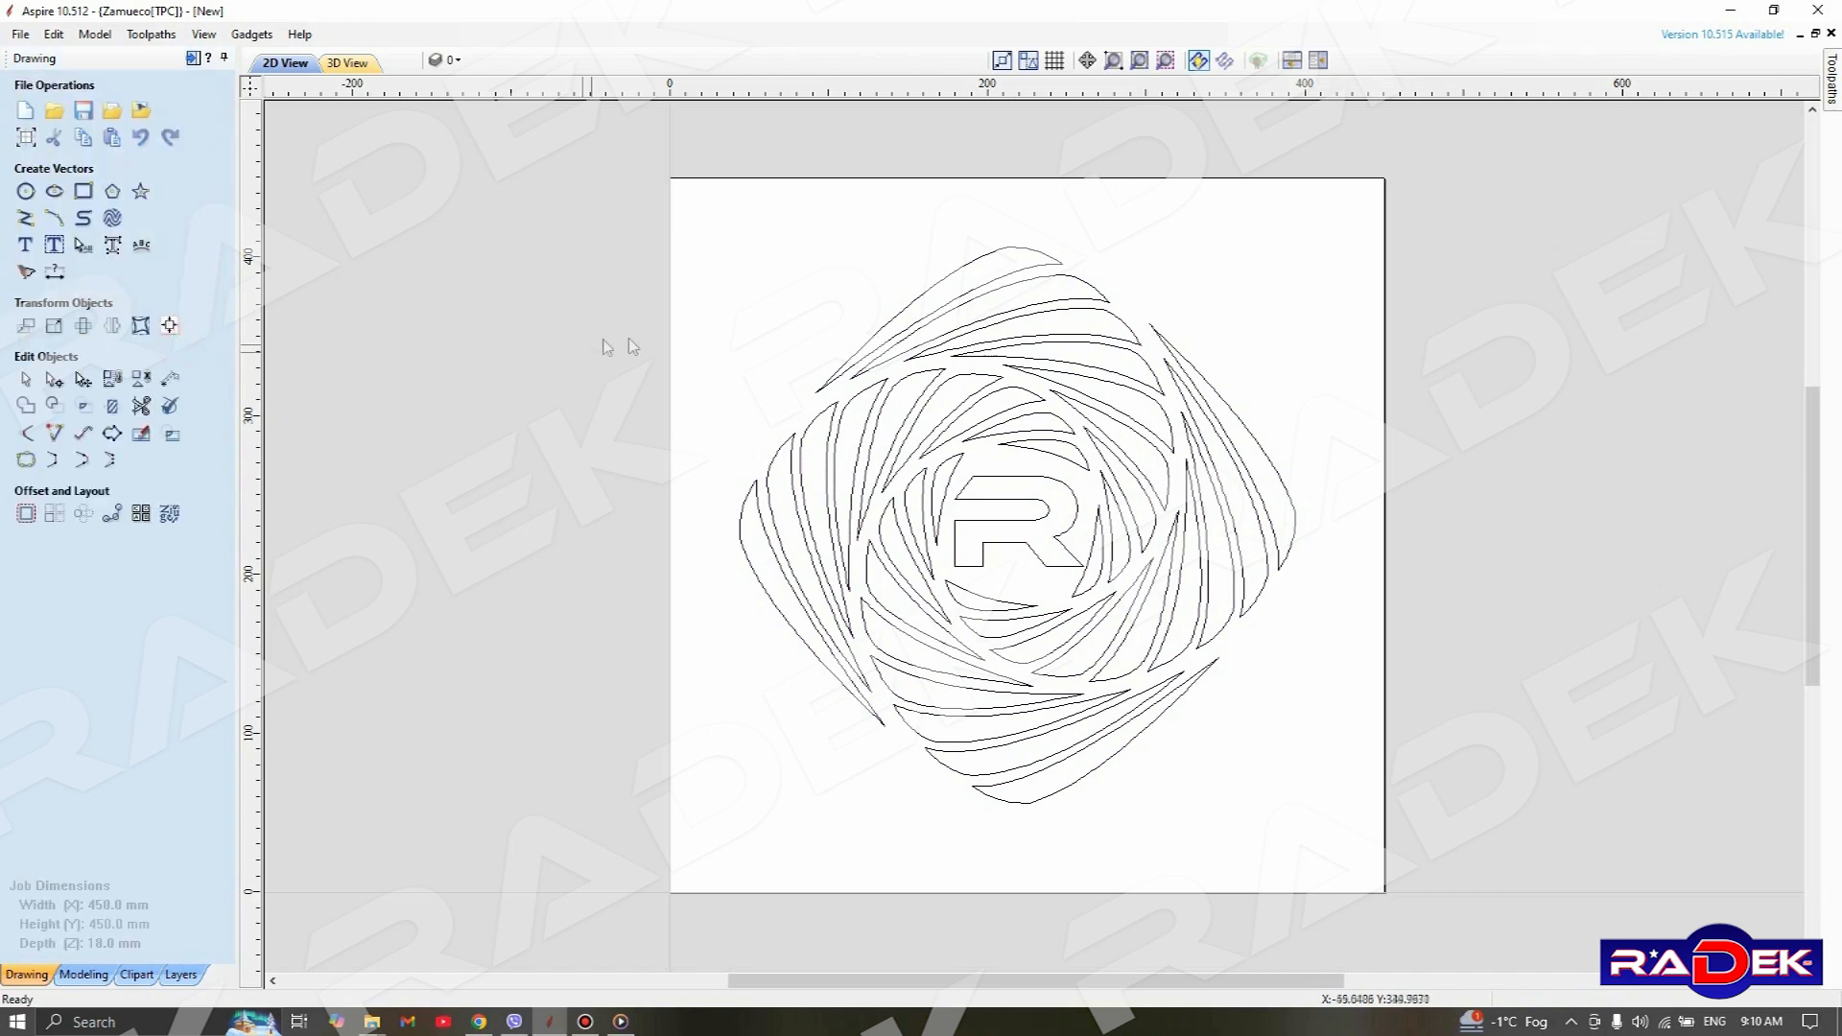
Select all the joined pattern vectors and calculate the Test_02 raster pocket toolpath
left_click_drag(526, 139, 1408, 917)
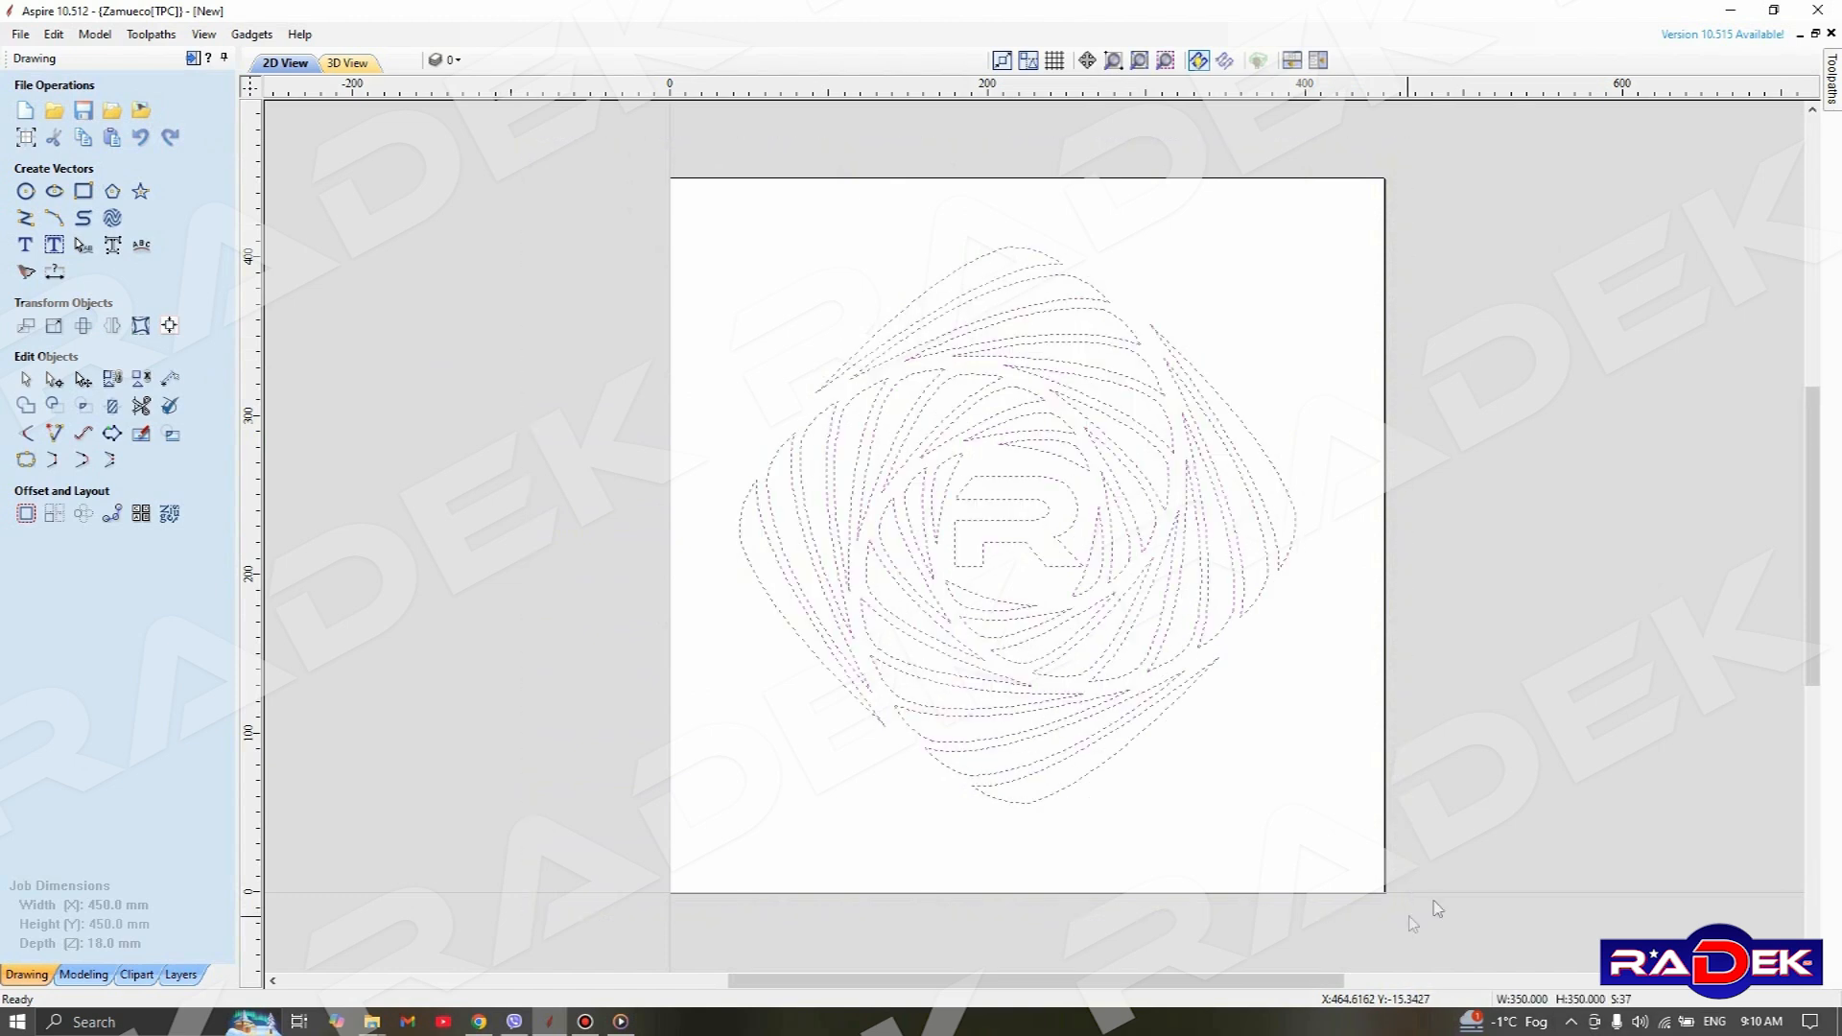
mouse_move(1831, 68)
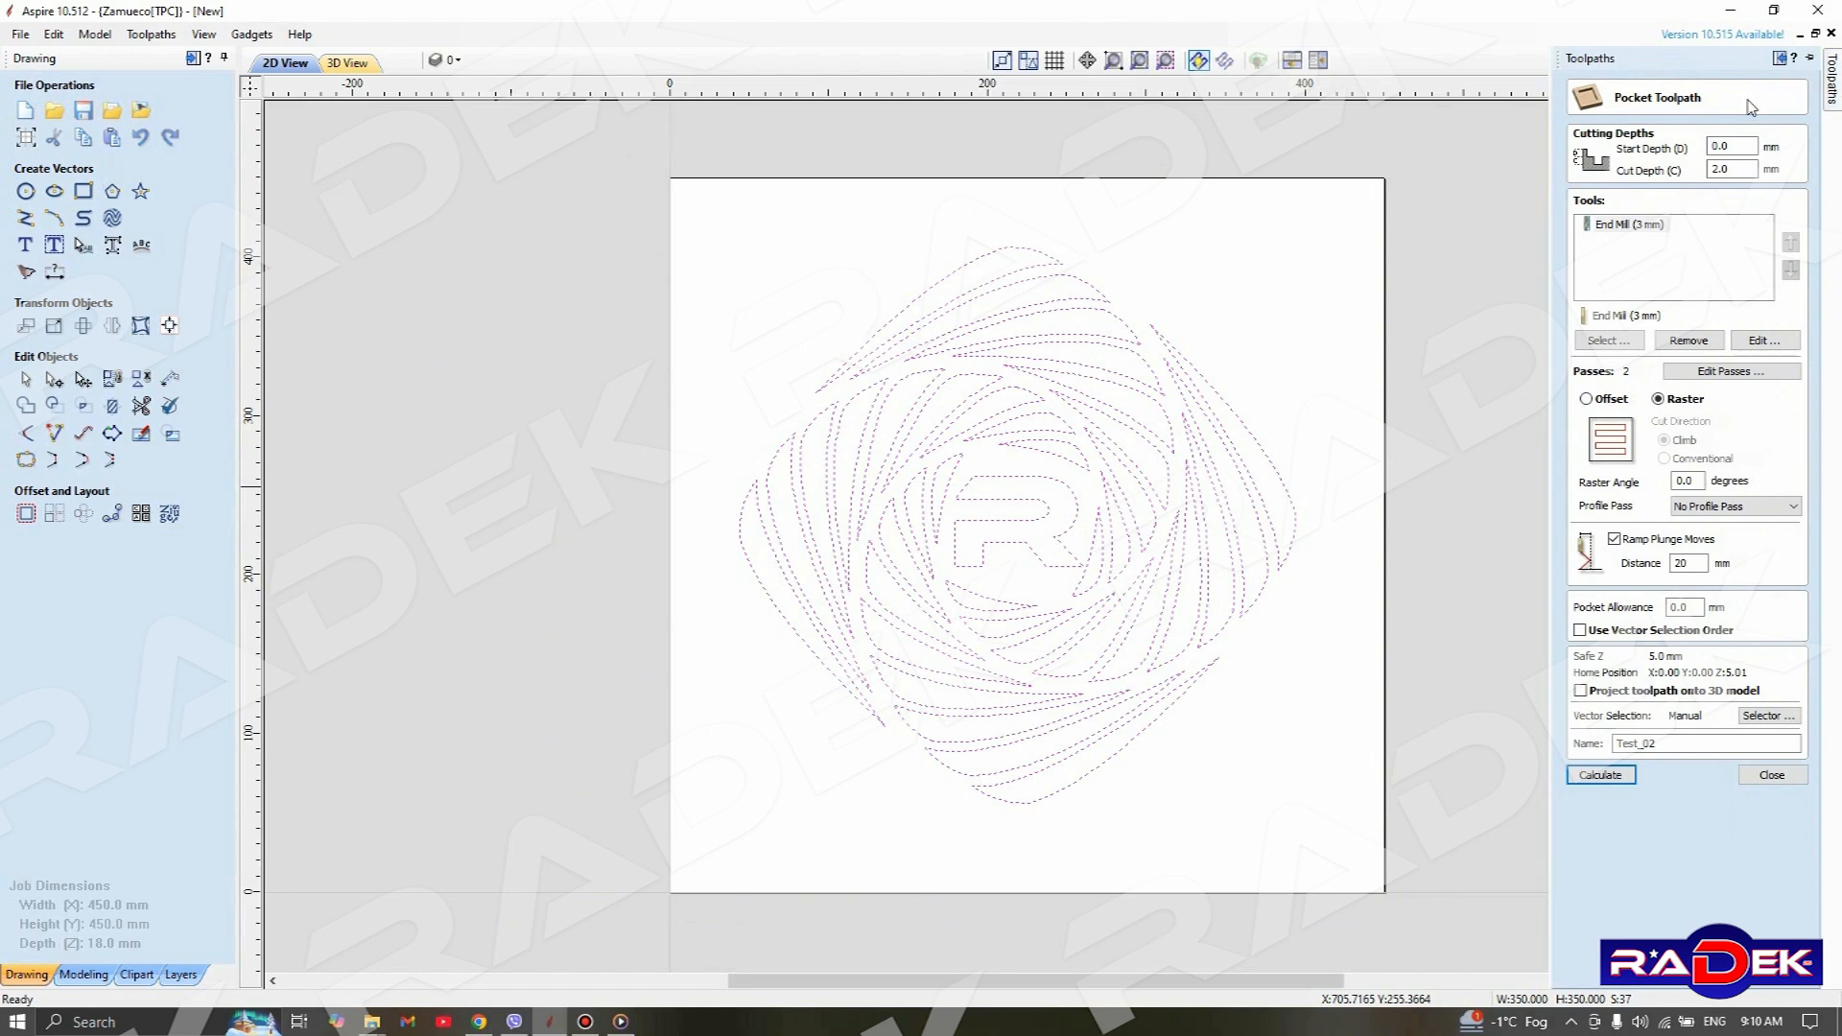
left_click(1602, 776)
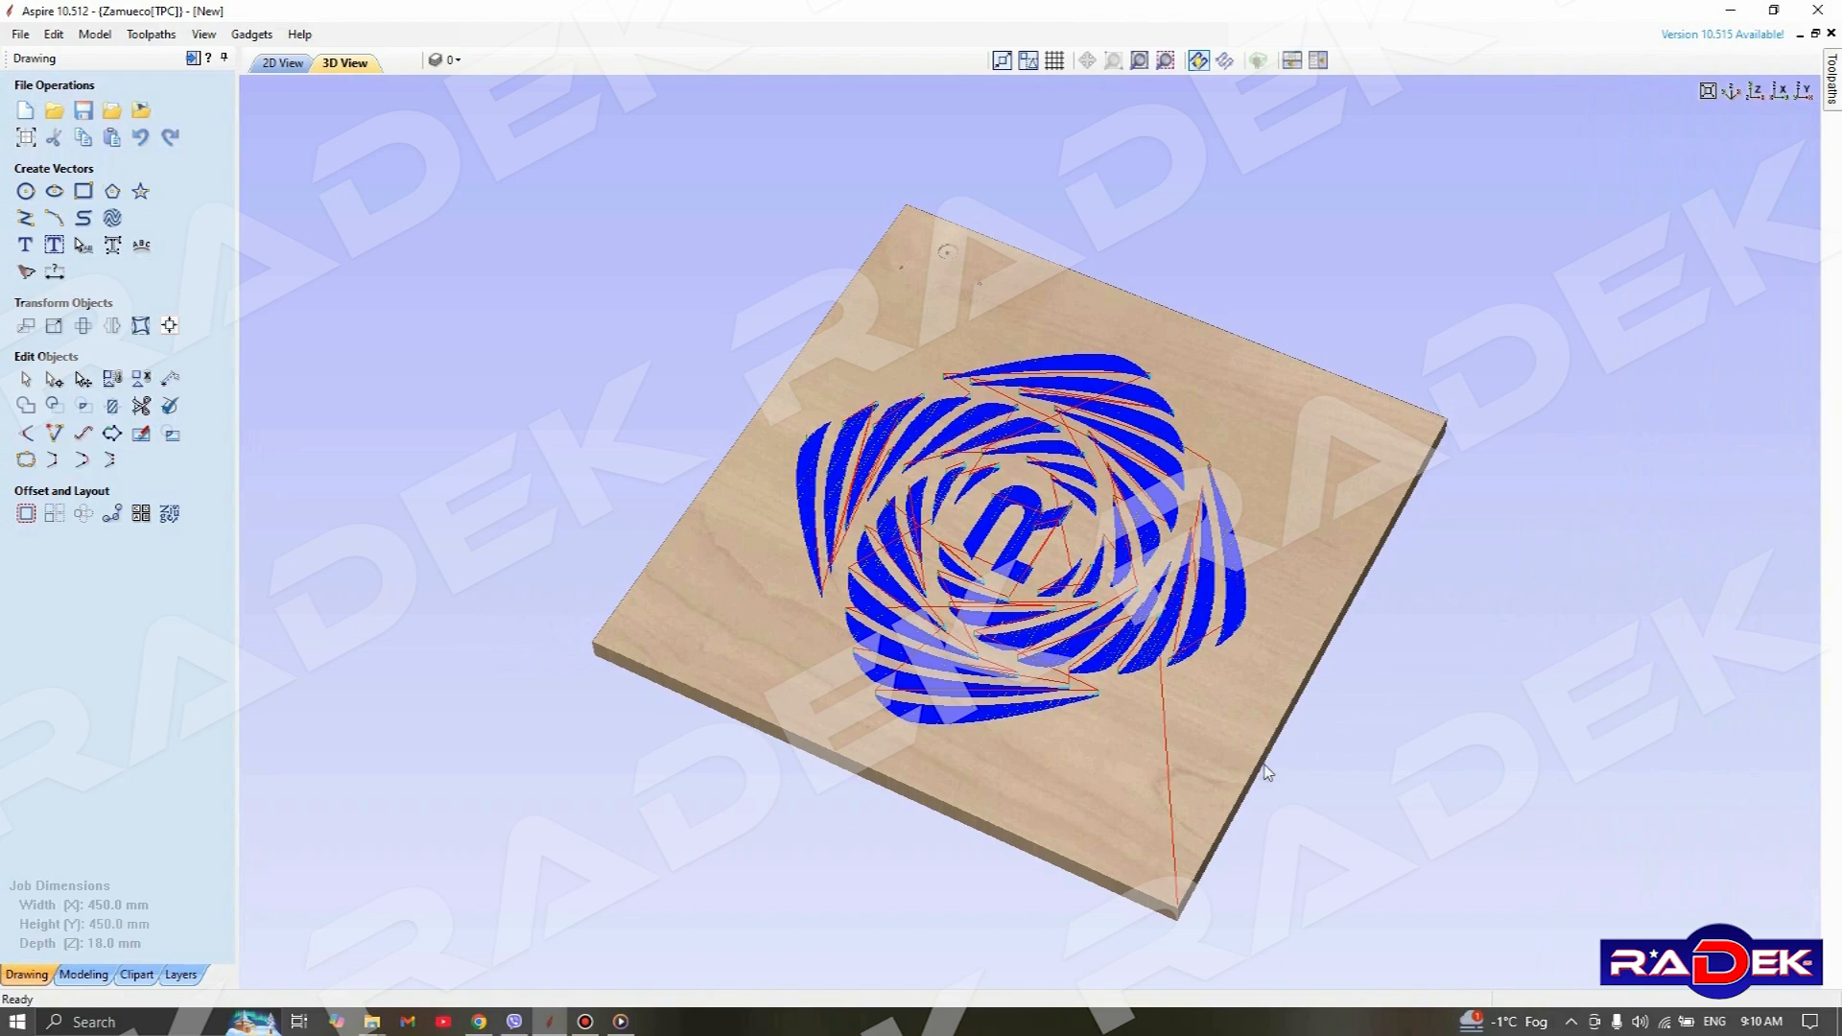
Examine the calculated raster toolpath in 3D, checking the clearing lines, ramp entries and rapid moves around the lower blades
left_click_drag(1265, 768, 877, 963)
left_click_drag(1367, 577, 1240, 481)
scroll(1159, 415, "down", 6)
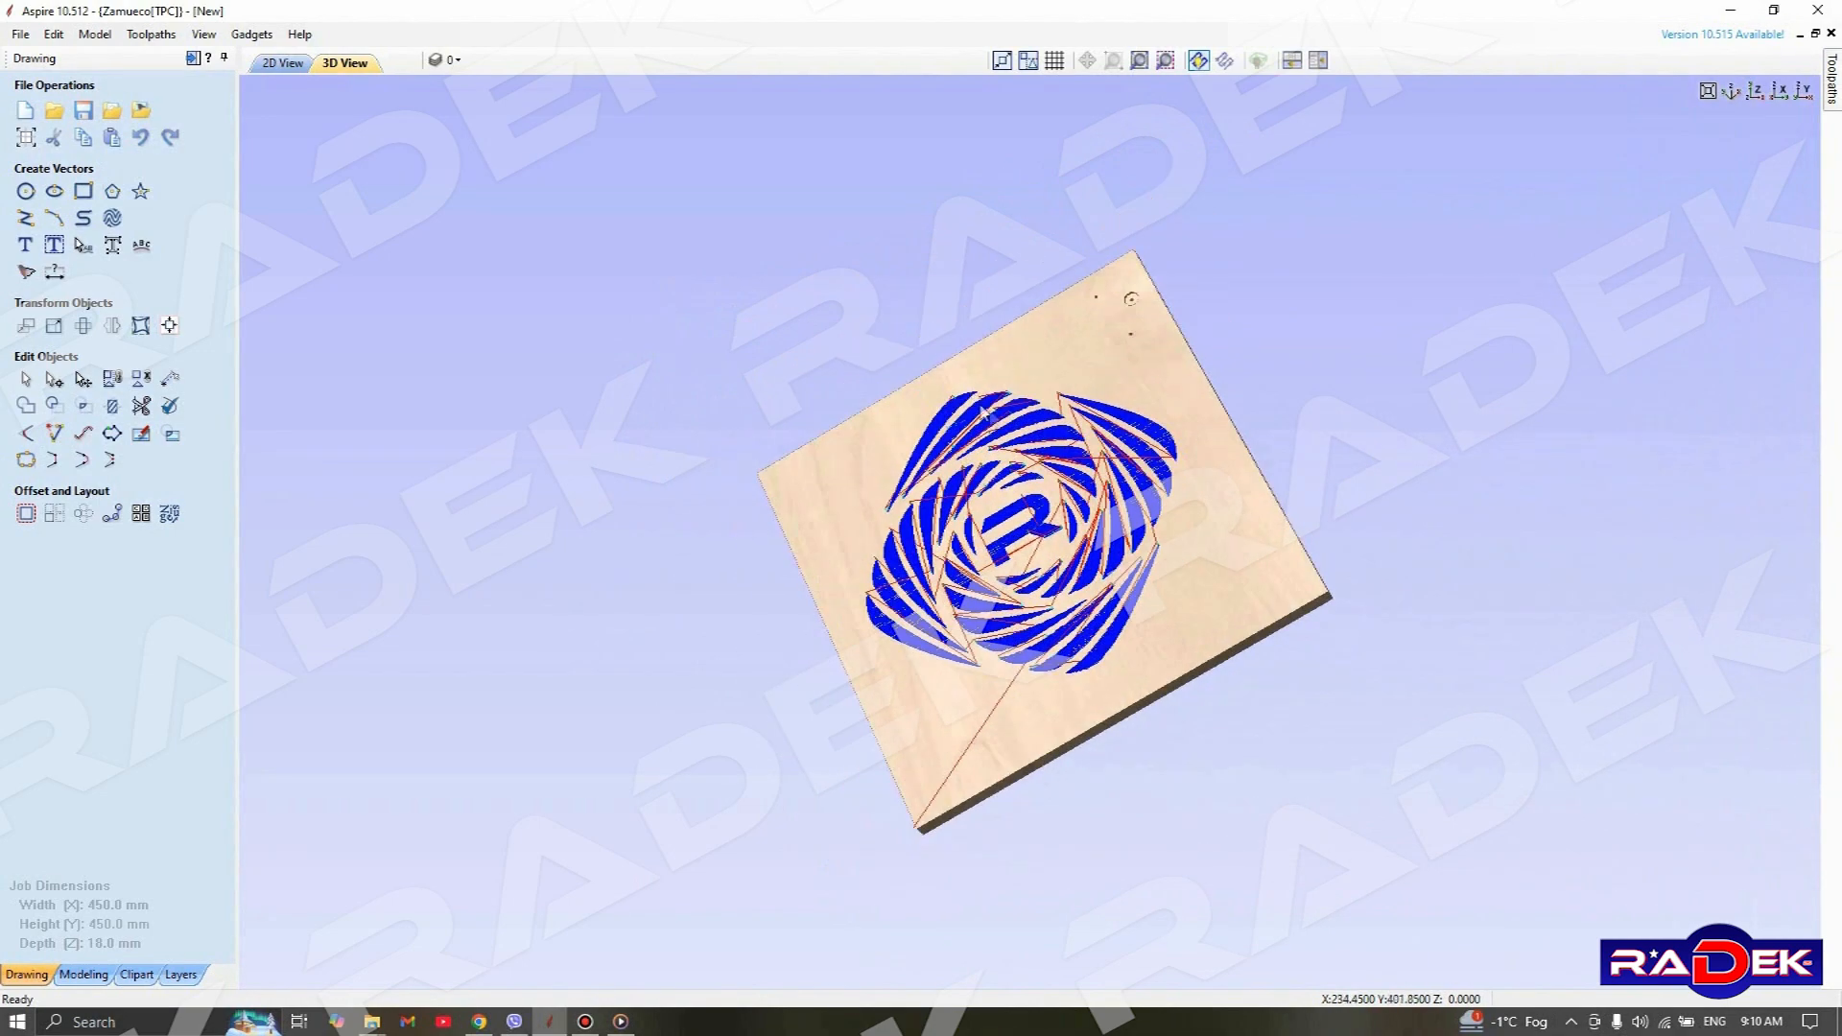
scroll(1025, 639, "up", 6)
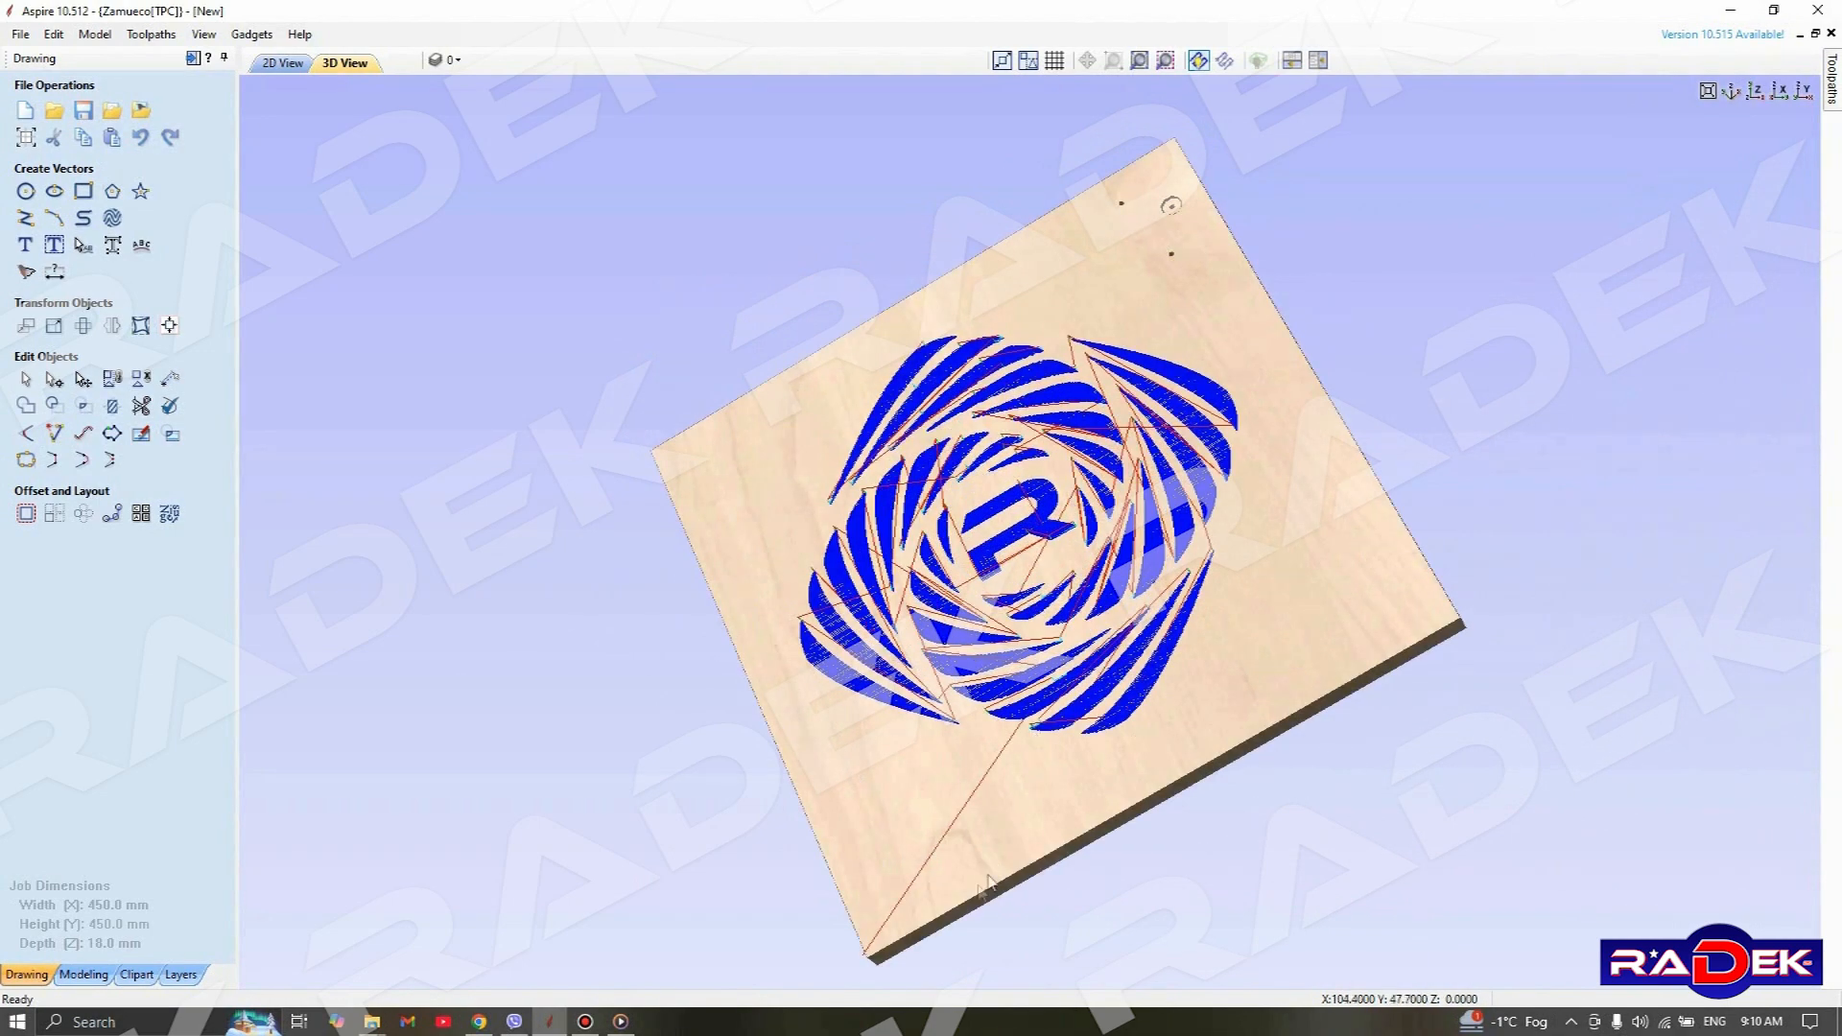
scroll(907, 907, "up", 3)
scroll(902, 906, "down", 4)
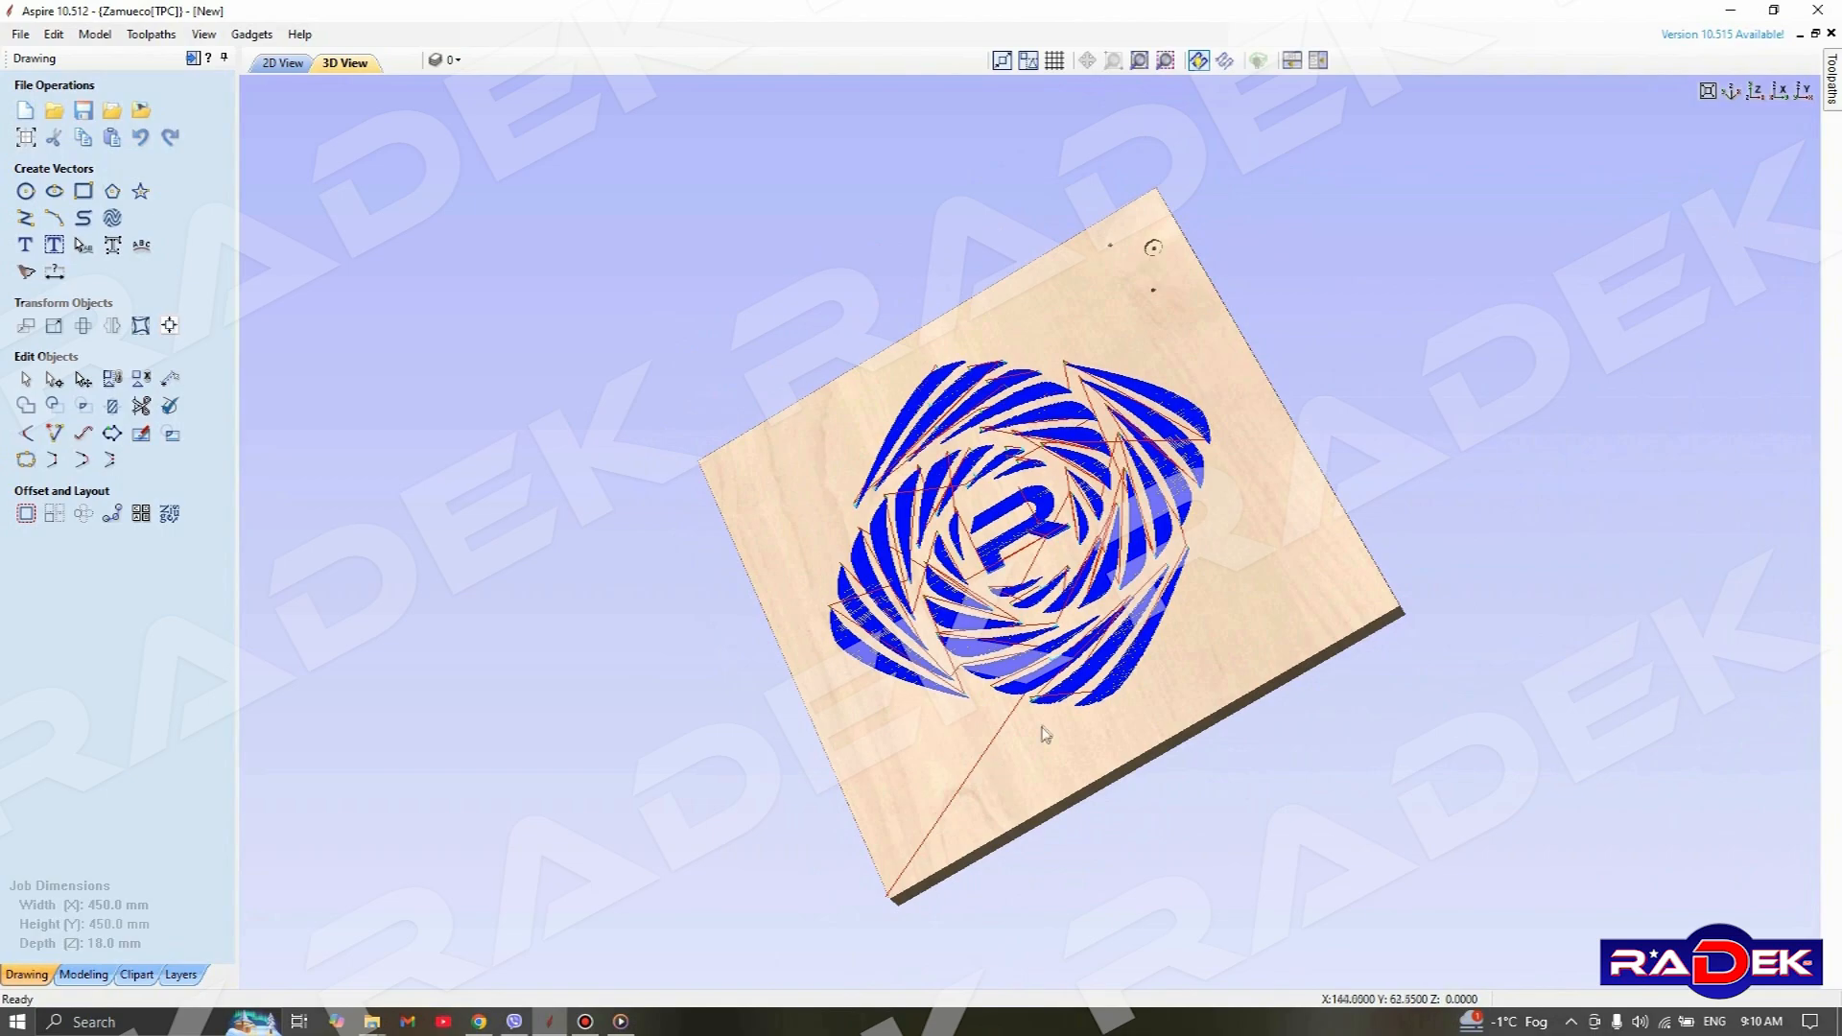
scroll(1044, 729, "up", 4)
scroll(1060, 798, "up", 1)
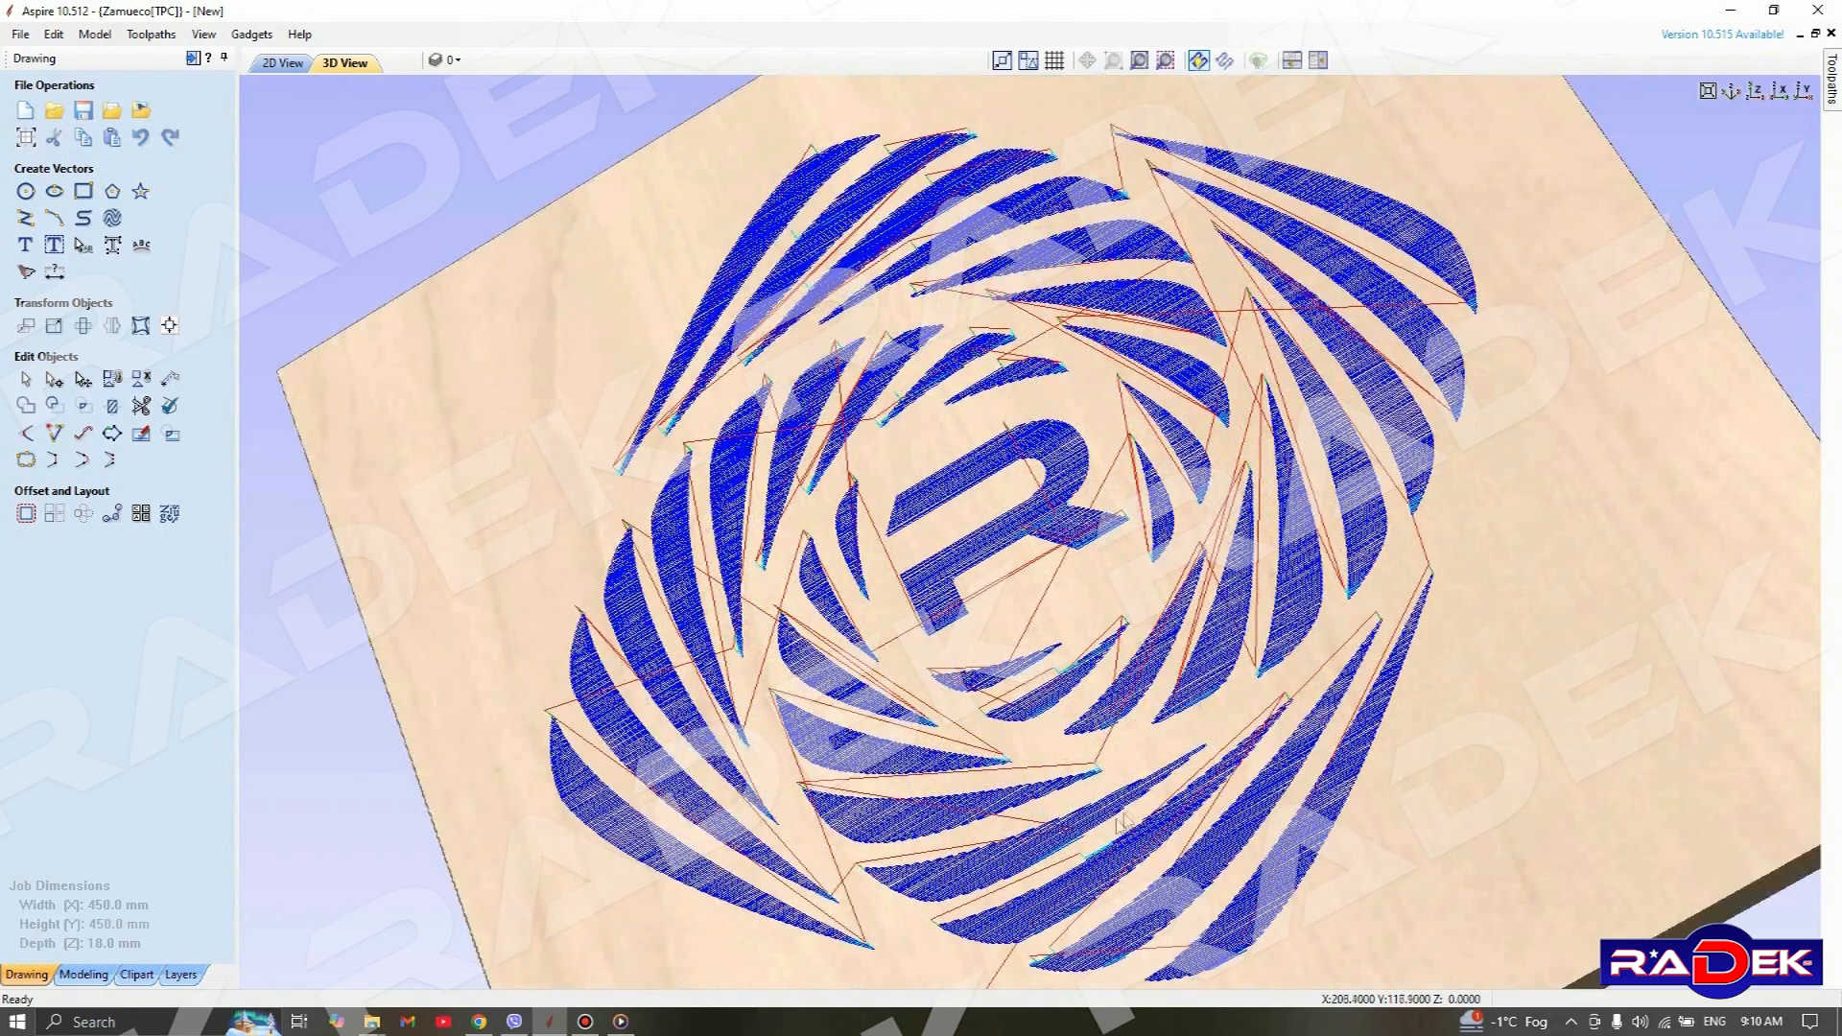
middle_click_drag(1139, 799, 1086, 456)
scroll(1101, 658, "up", 1)
scroll(1111, 662, "up", 1)
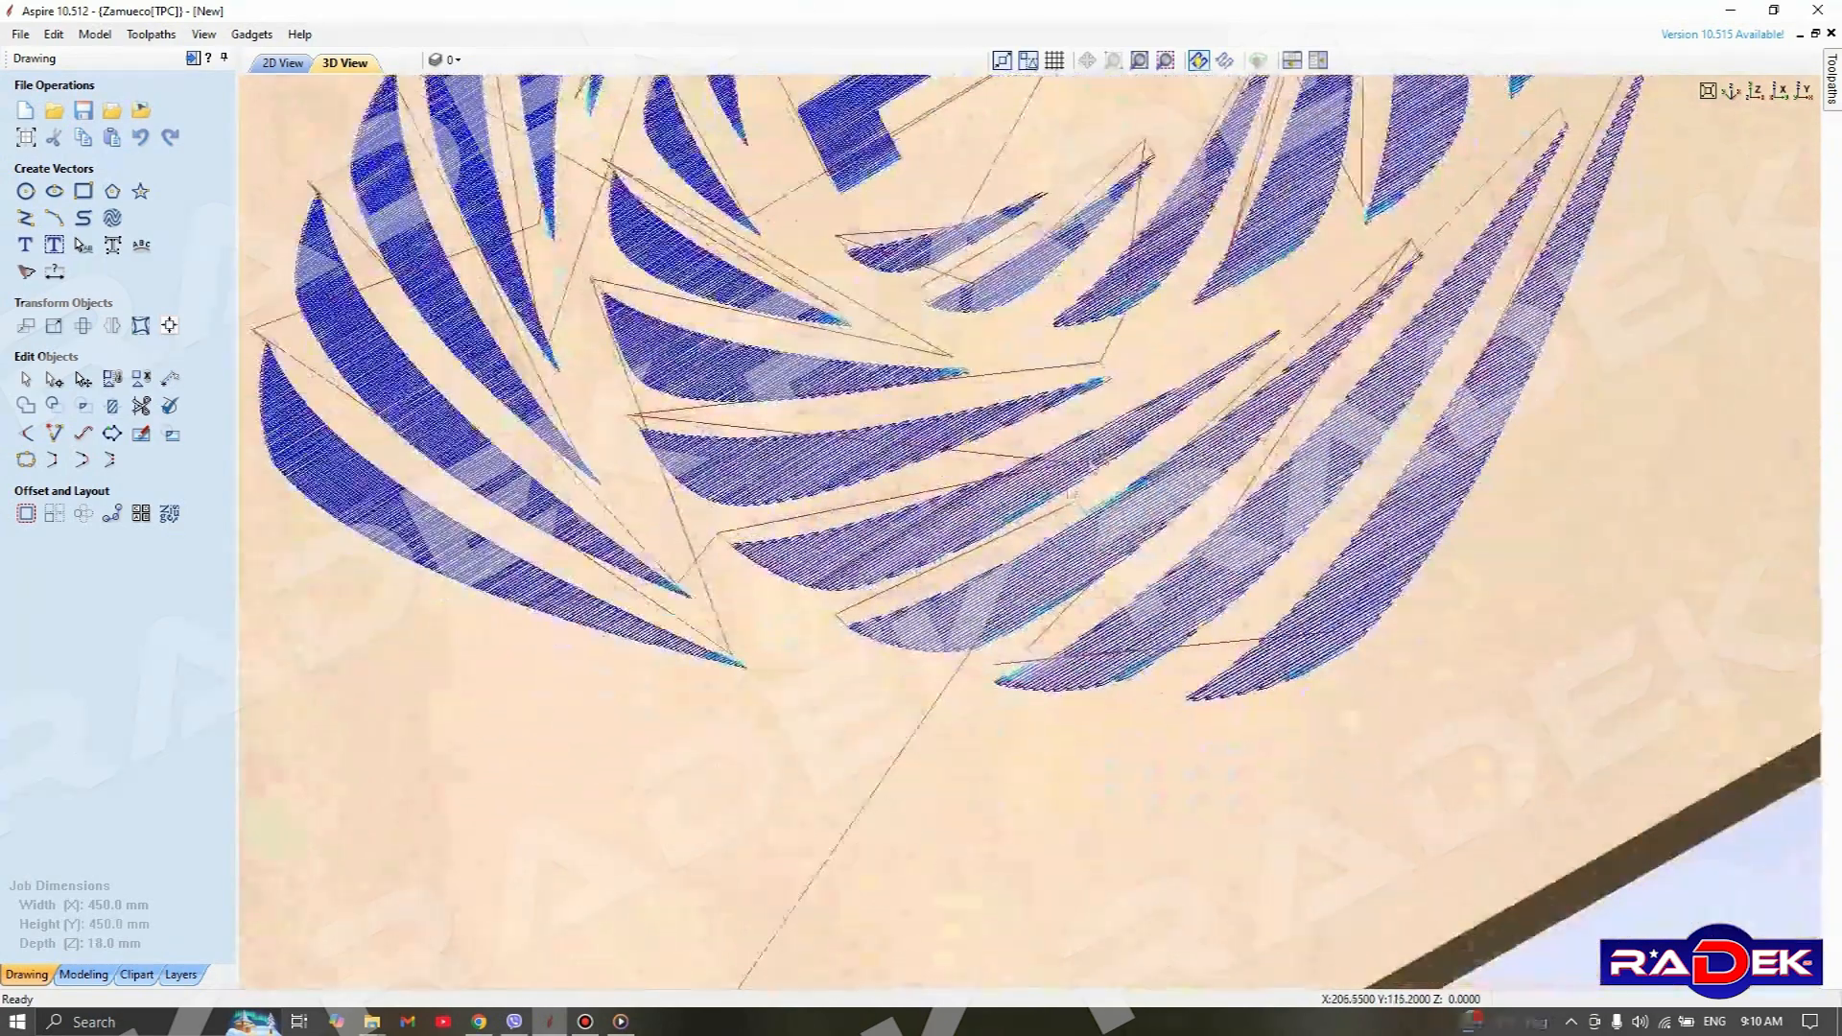
scroll(1053, 603, "up", 1)
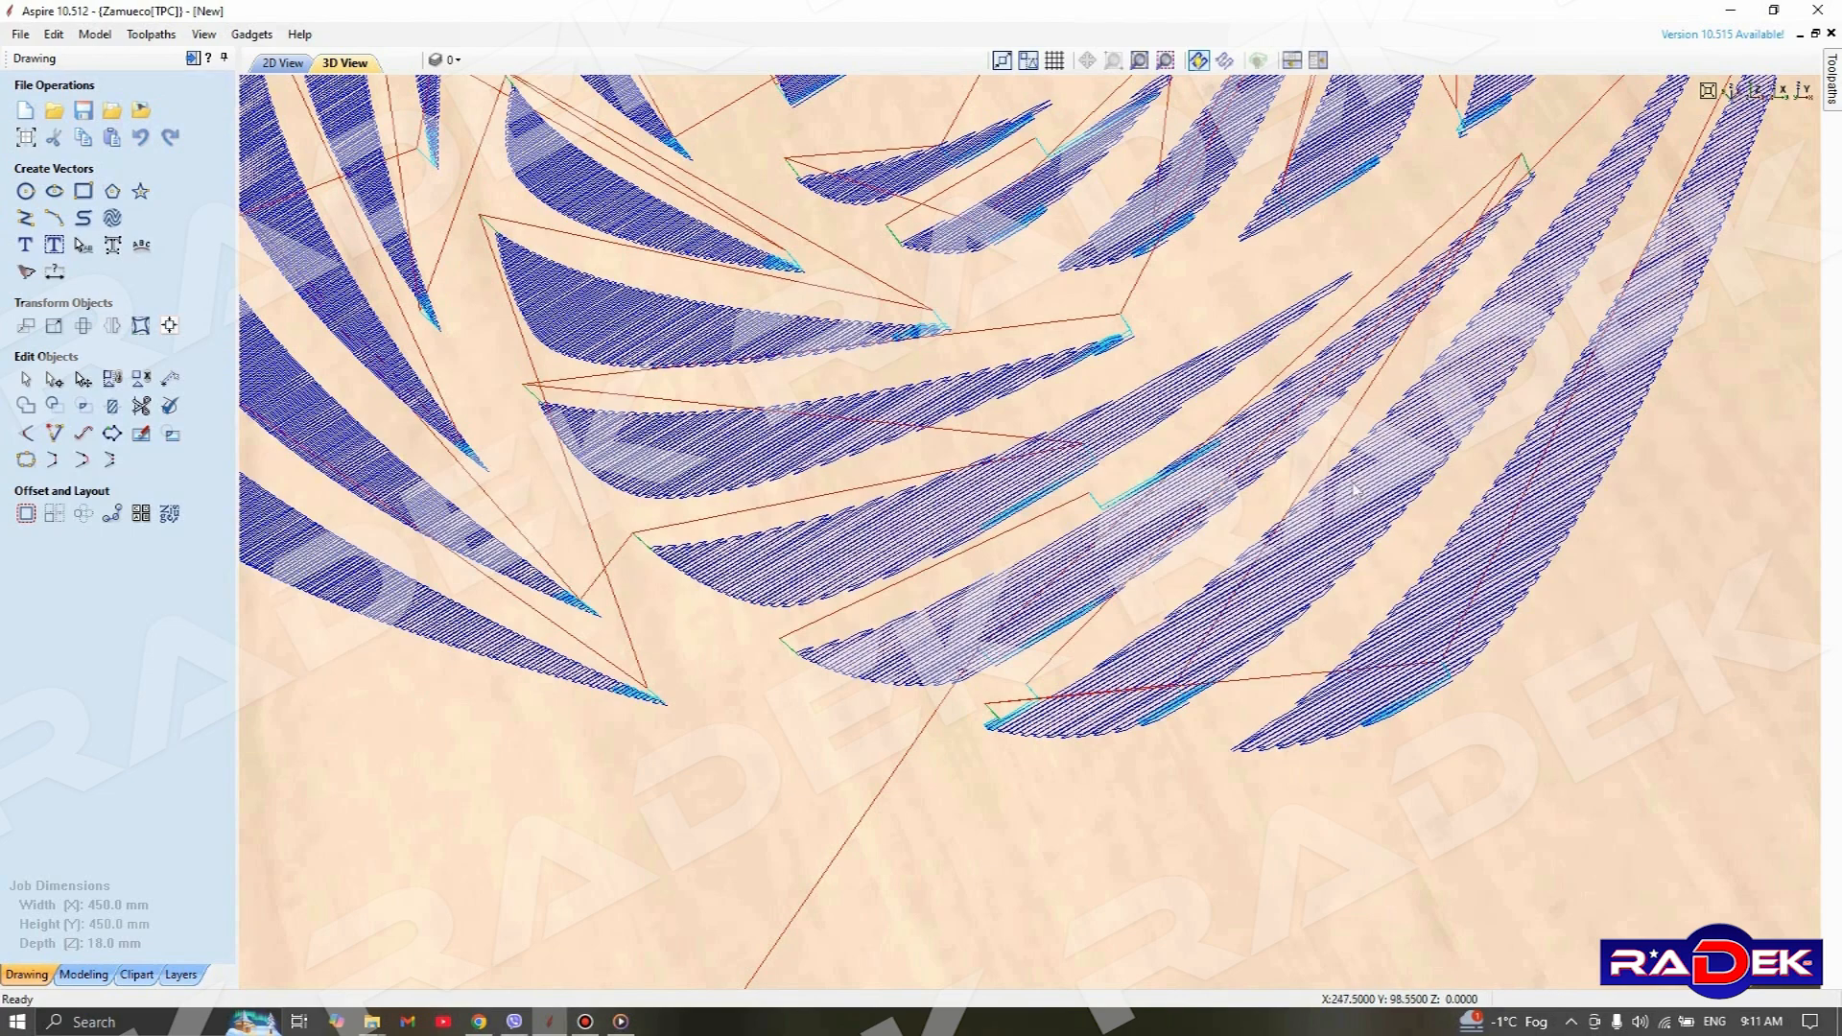
scroll(1329, 341, "down", 5)
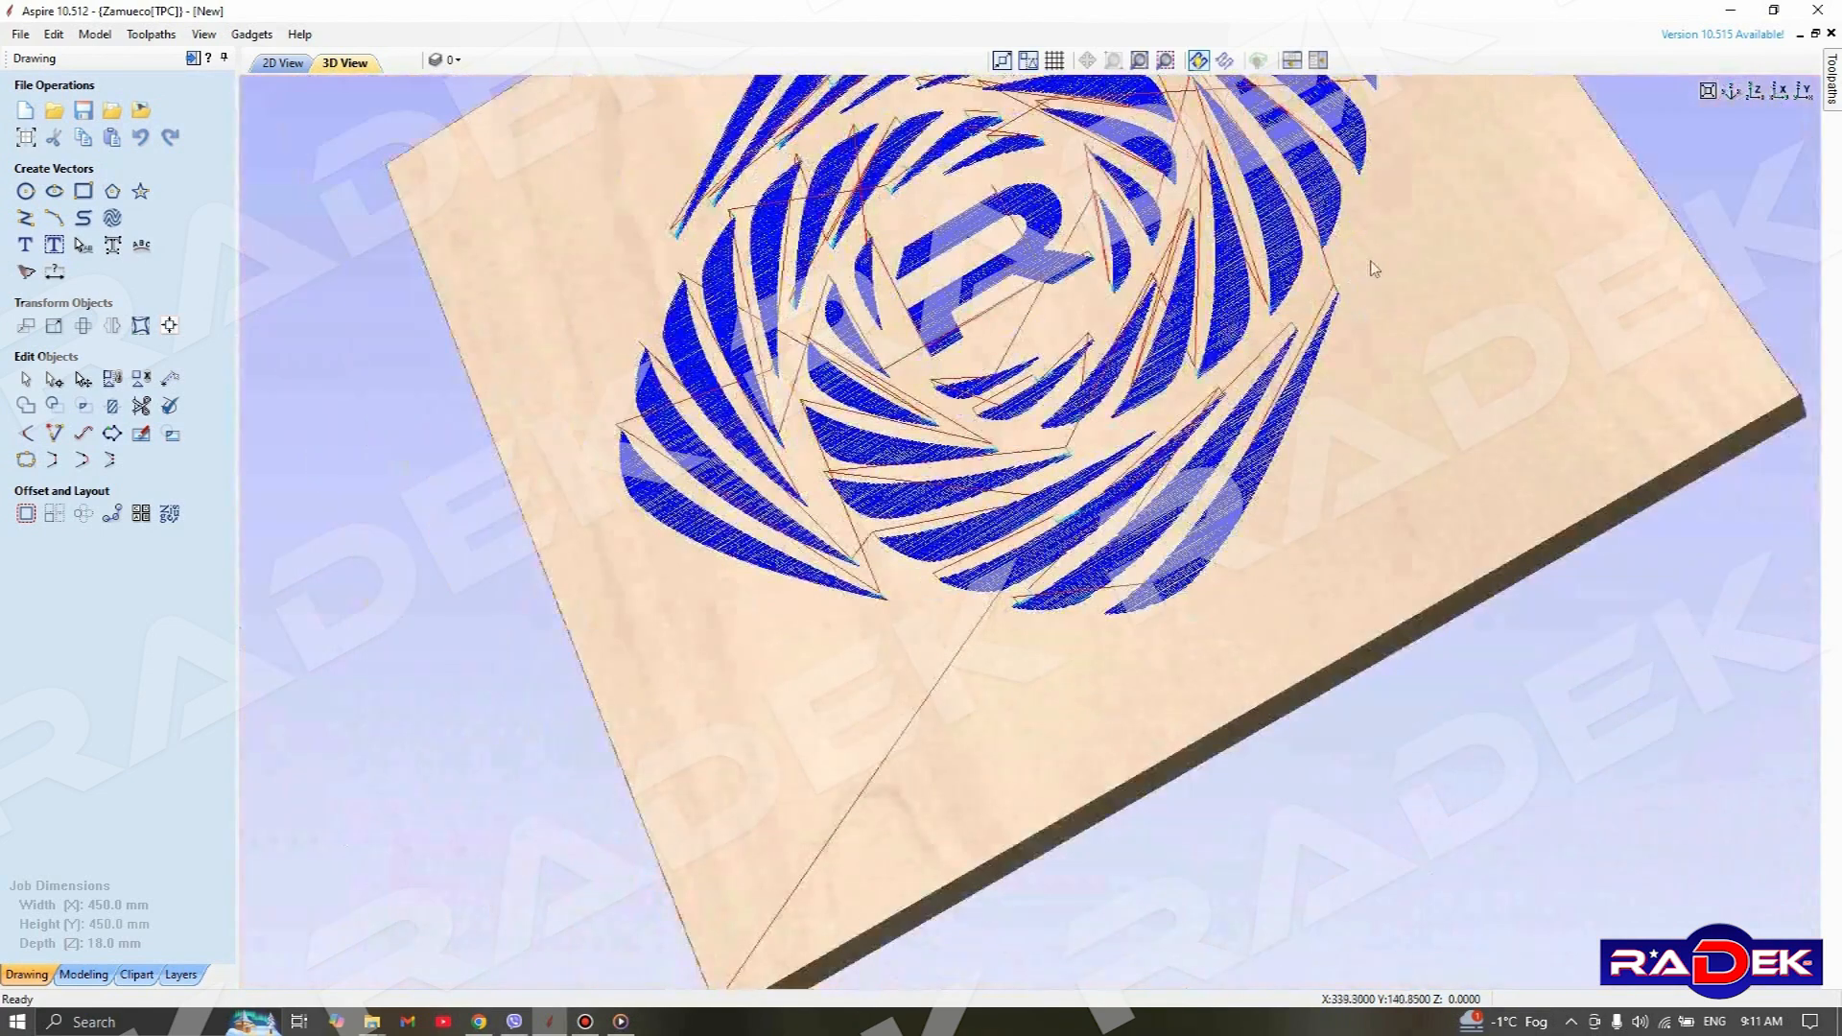
Frame the whole pattern in 3D and start the animated preview of the Test_02 toolpath
left_click_drag(1461, 227, 1249, 374)
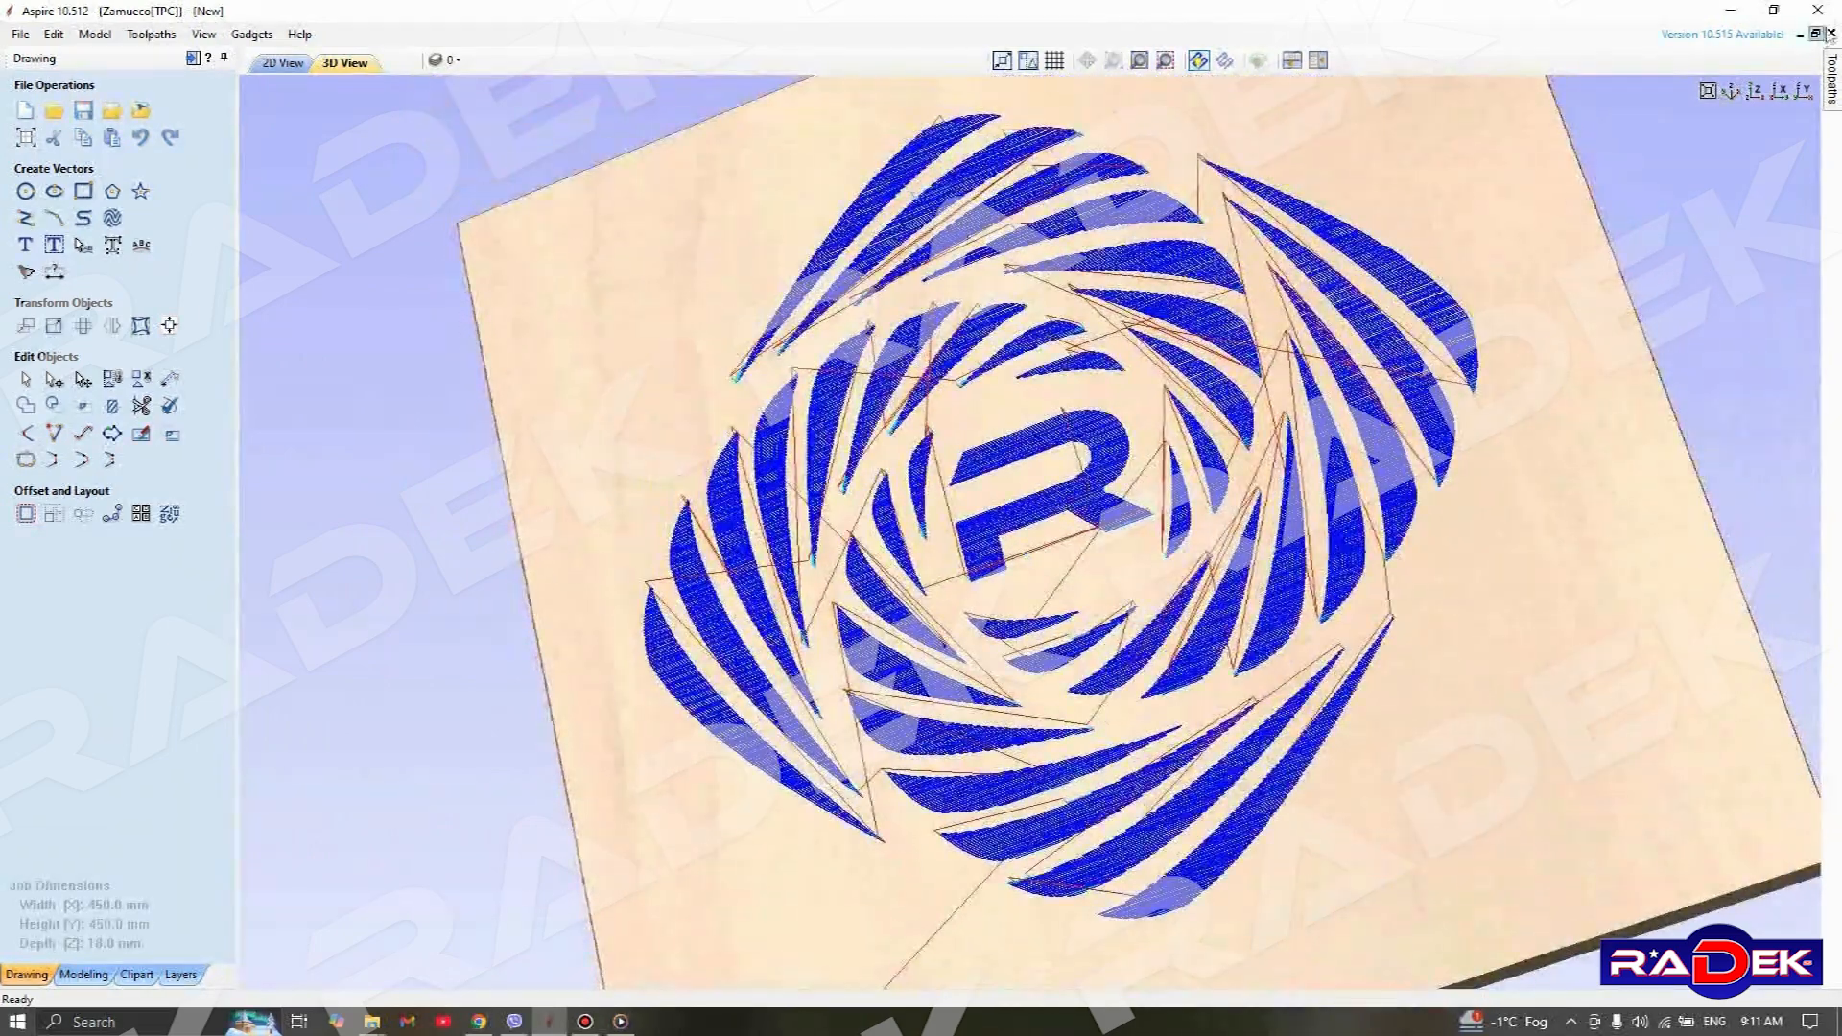
left_click(1832, 81)
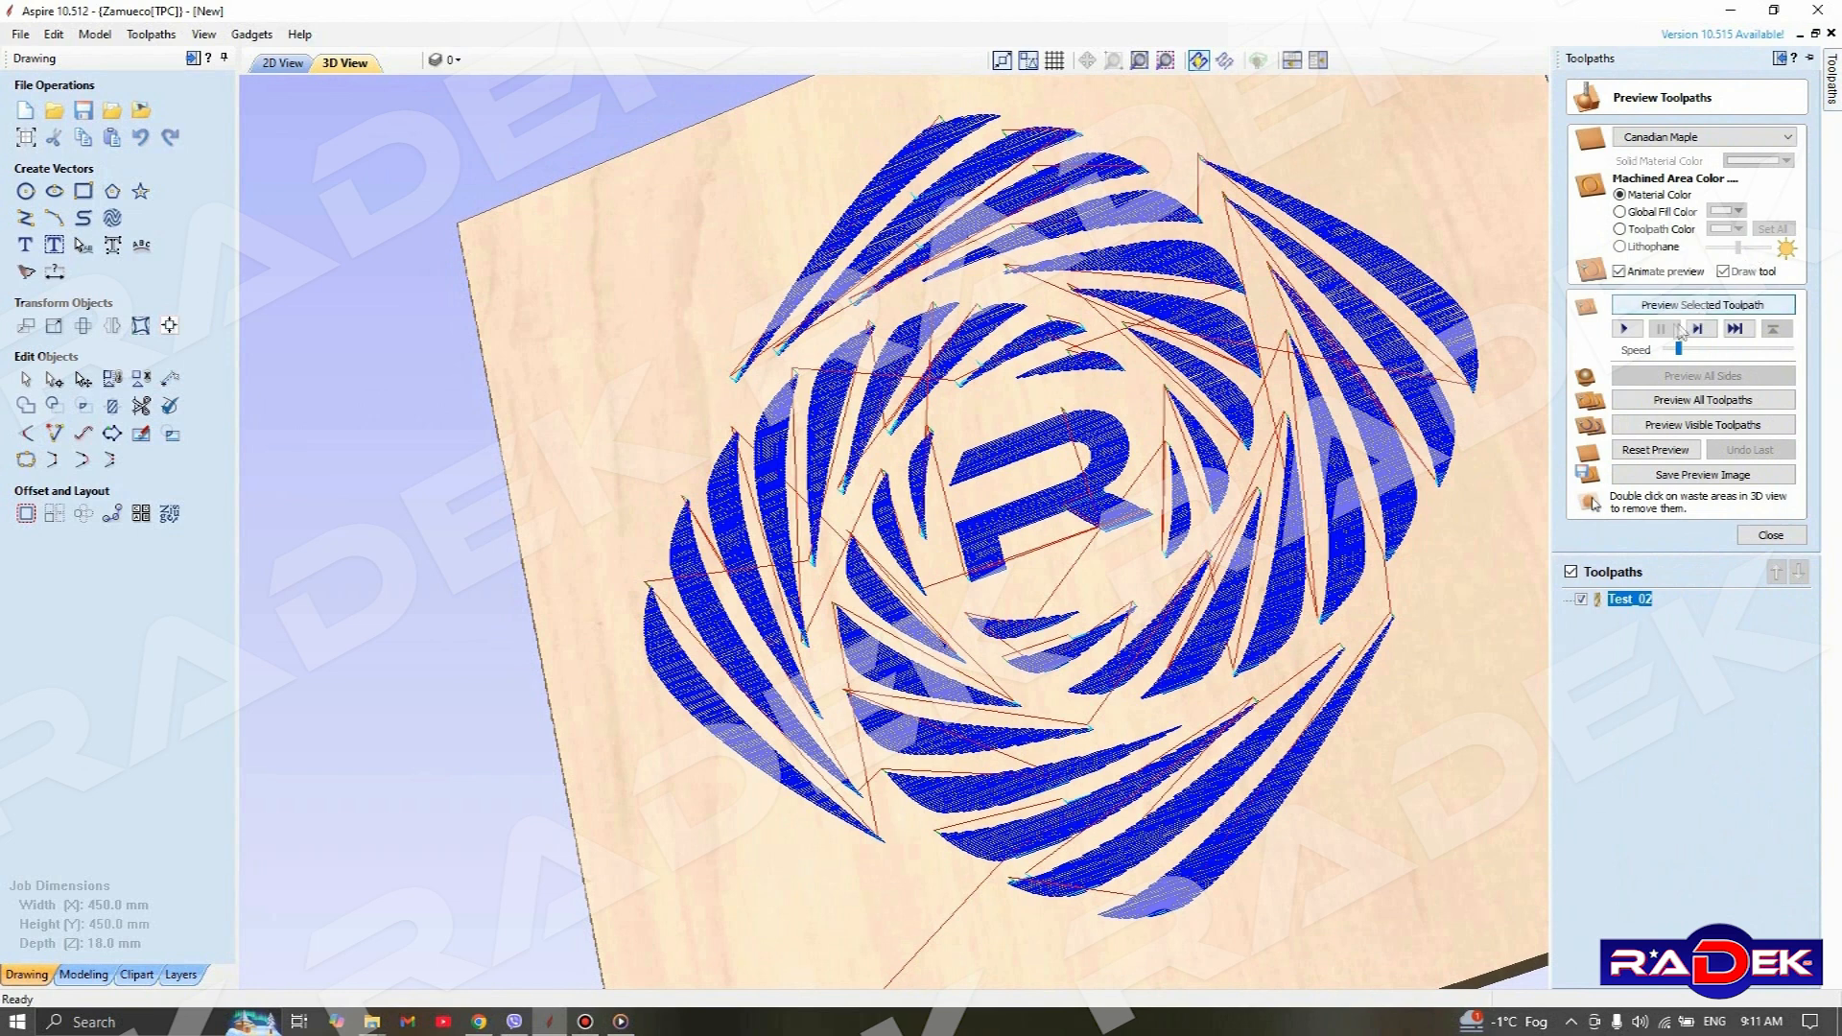
left_click(1626, 329)
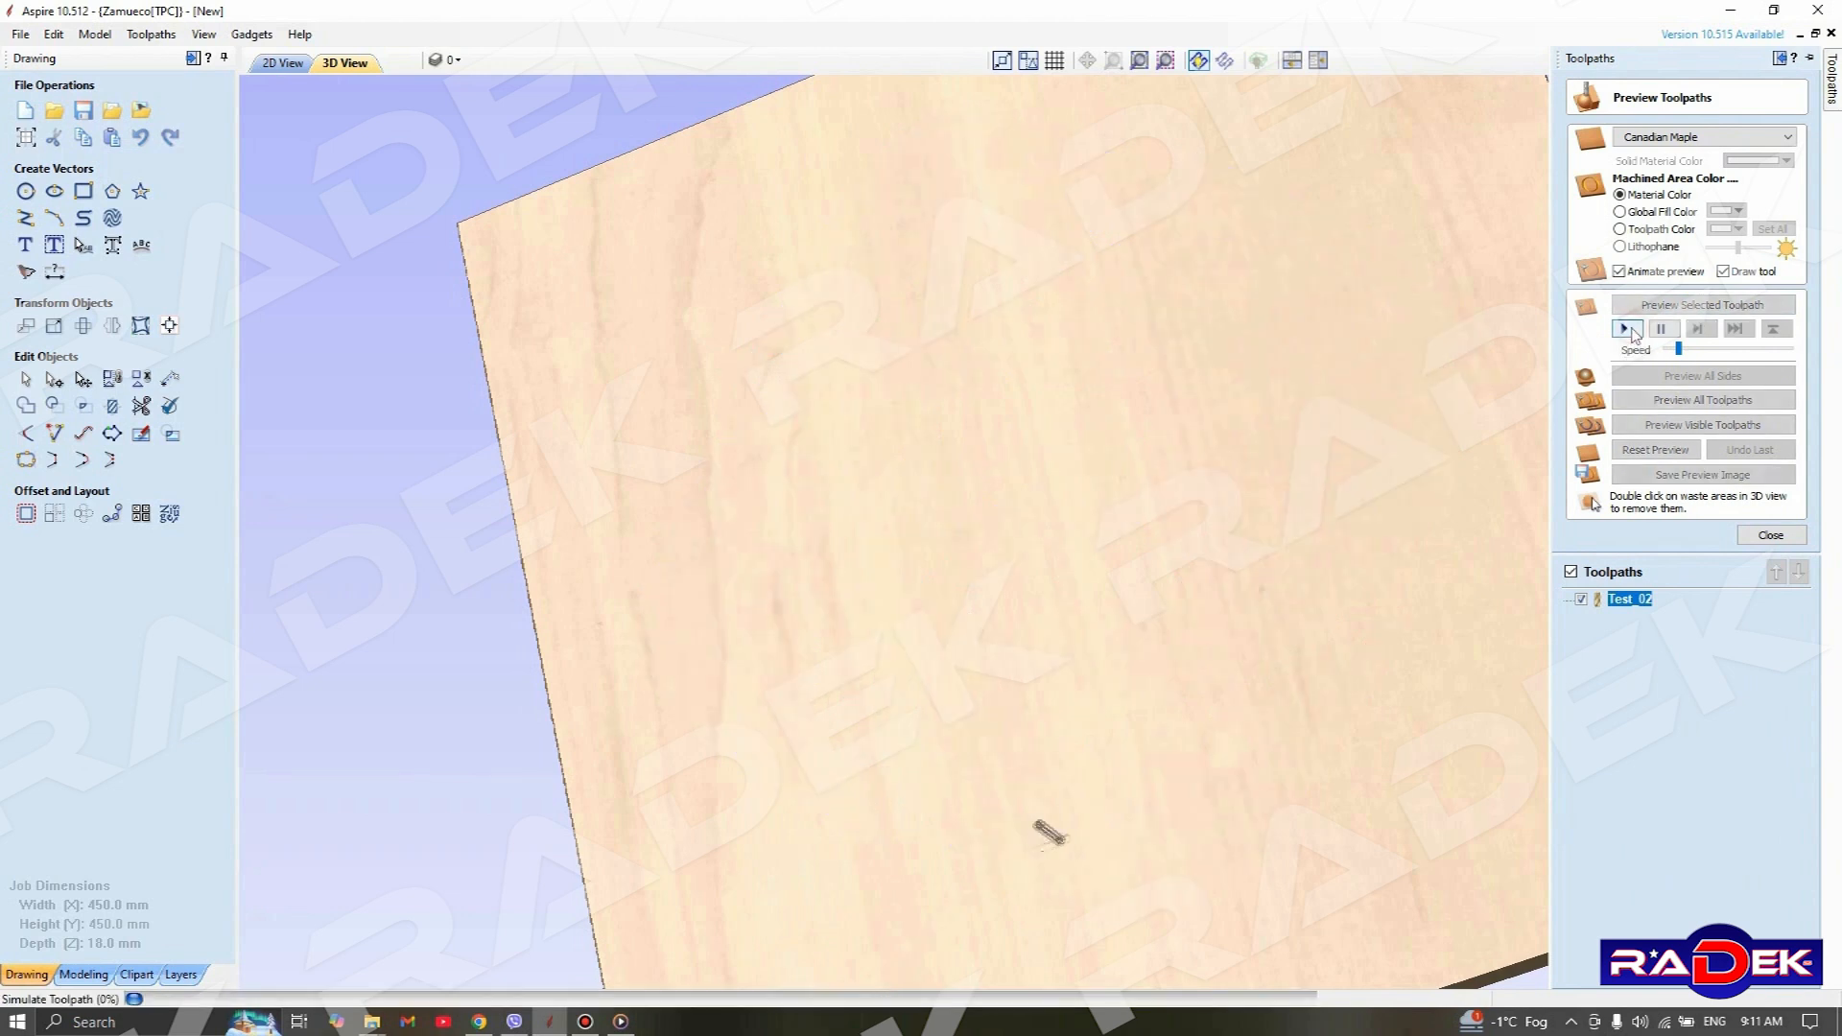